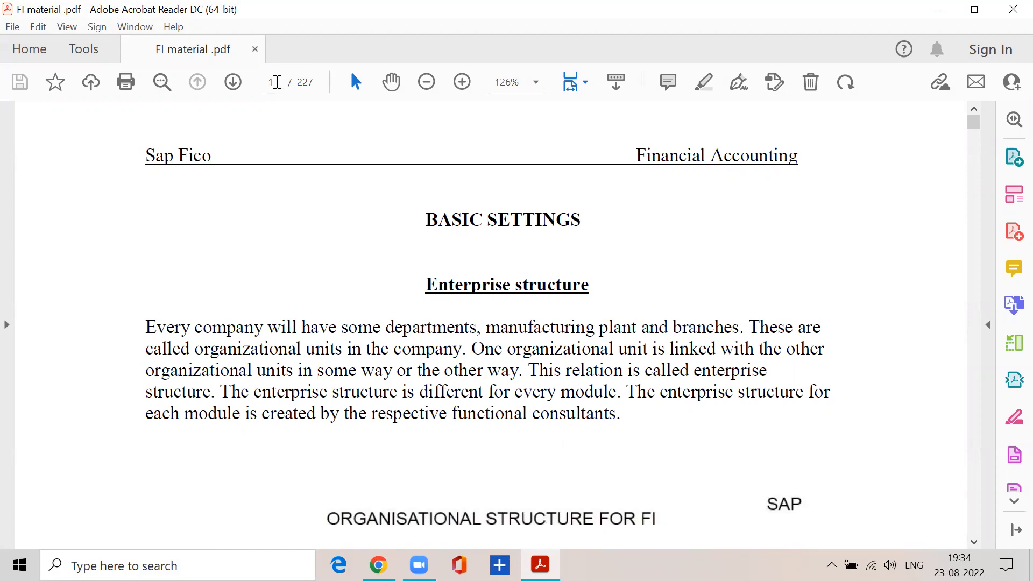
Go to page 35 of the PDF and look back for the heading "creation of surplus in P&L account", selecting its text.
left_click(276, 82)
type("35")
key("Return")
scroll(338, 342, "up", 12)
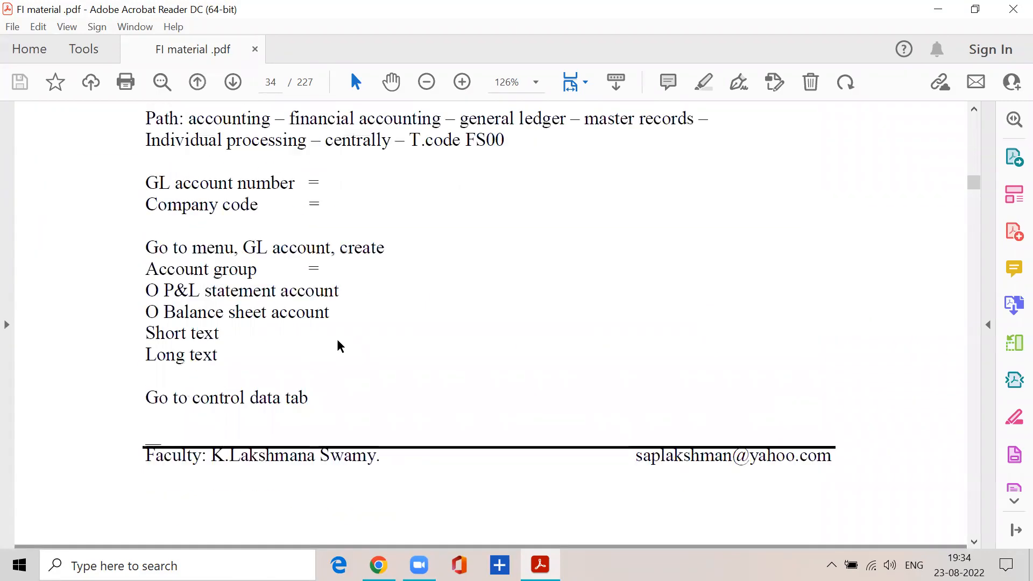
scroll(337, 340, "up", 8)
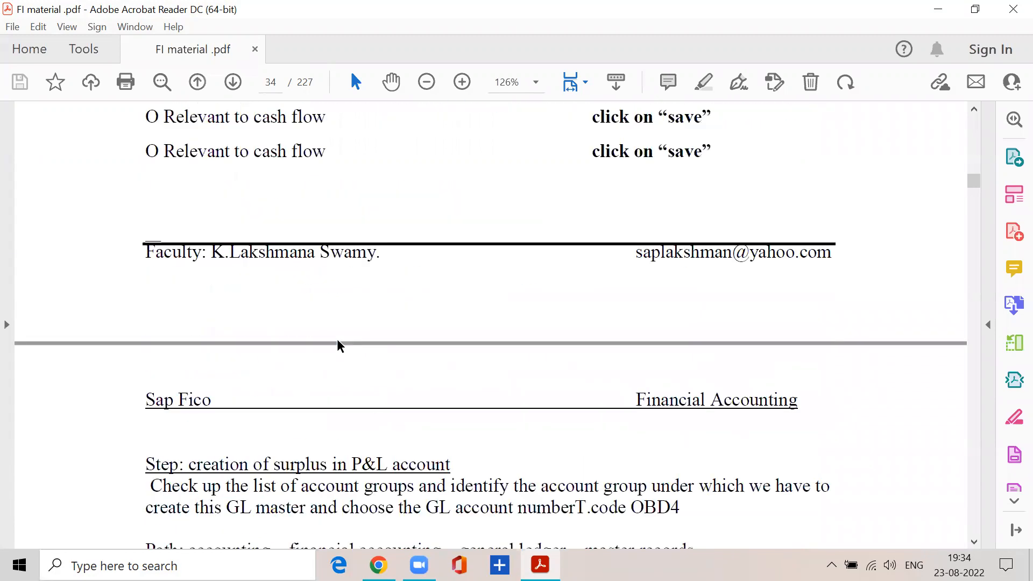
scroll(198, 344, "up", 10)
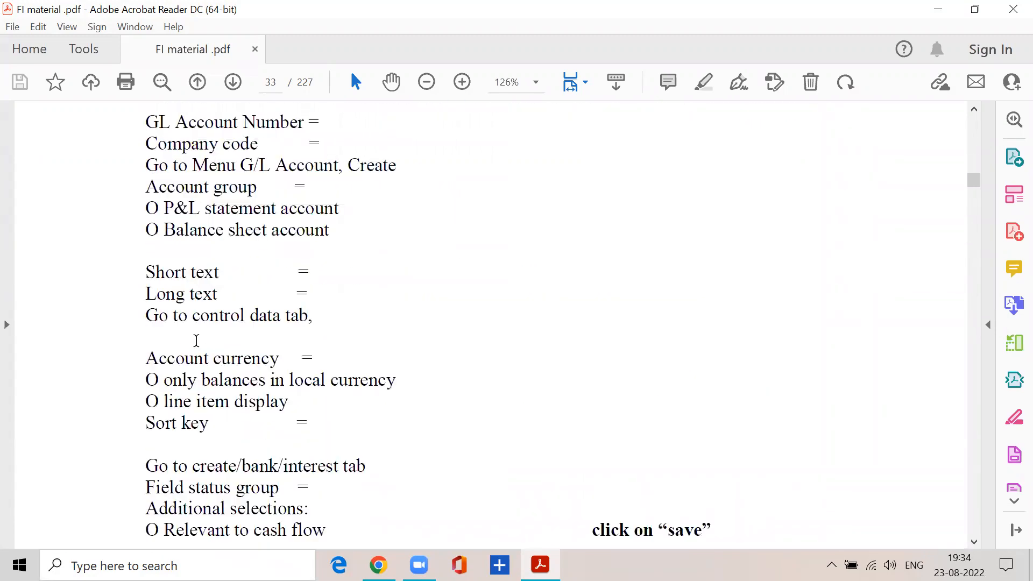
scroll(198, 346, "up", 1)
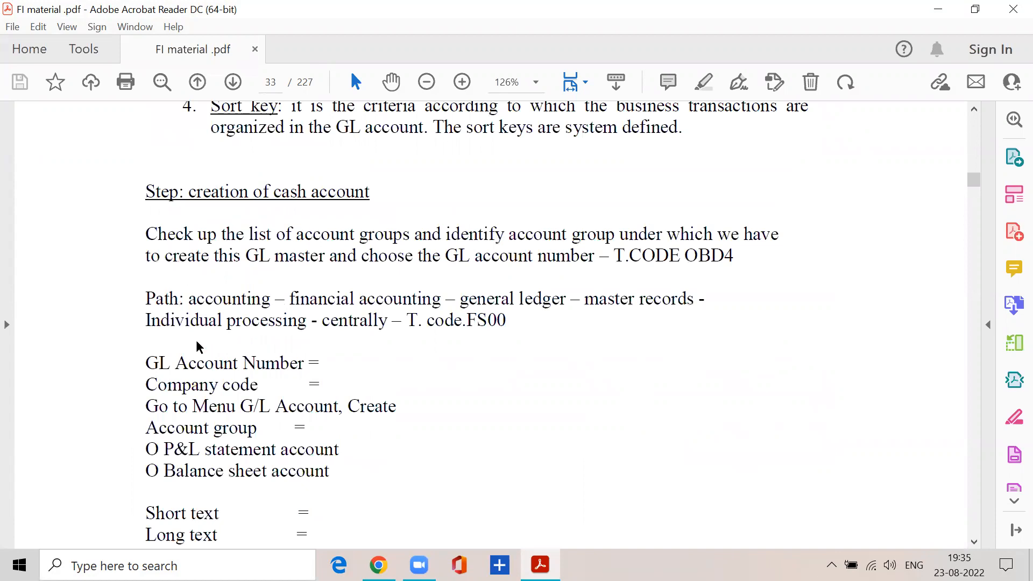
scroll(198, 347, "down", 10)
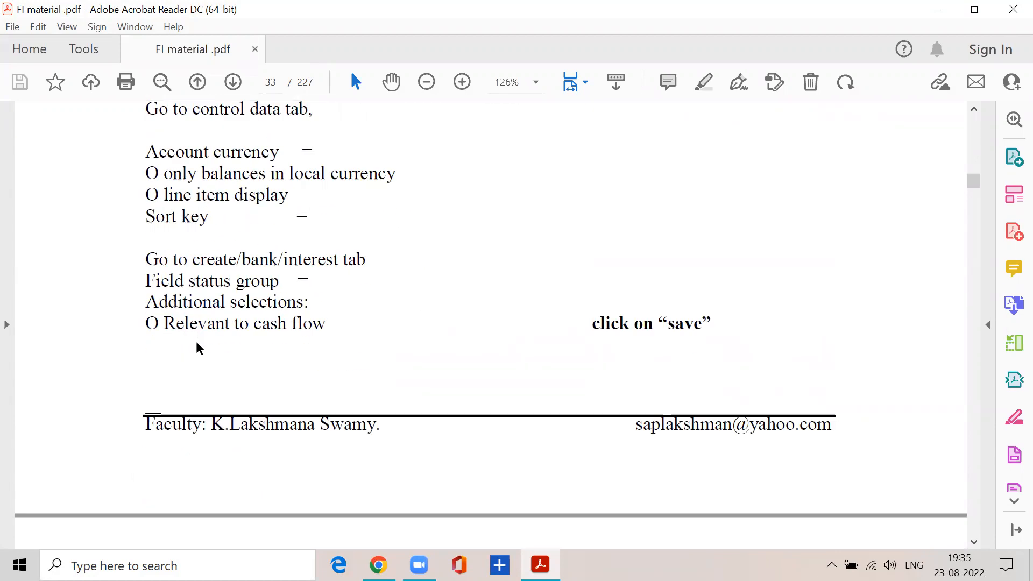
scroll(198, 349, "down", 6)
left_click_drag(197, 363, 458, 362)
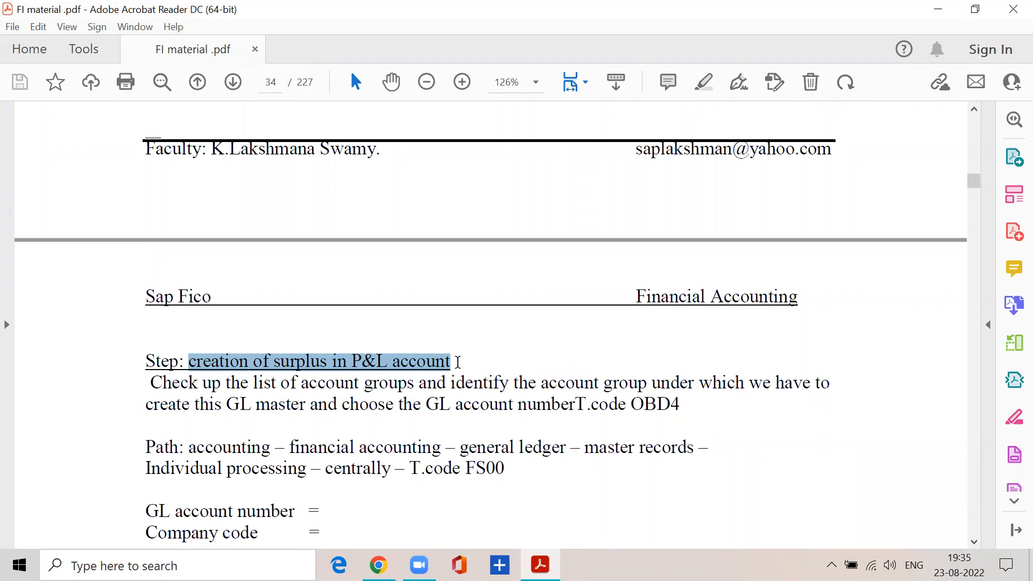
Go to page 15 of the FI material PDF and find the "Define Retained Earnings Account T code OB53" heading, selecting its text.
left_click(938, 10)
left_click(550, 569)
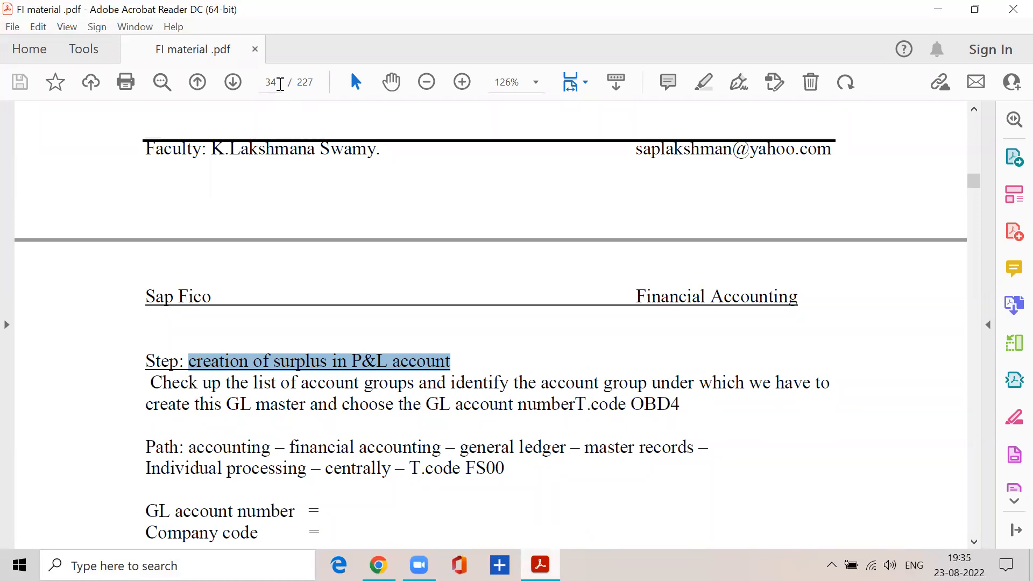
left_click(281, 82)
type("15")
key("Return")
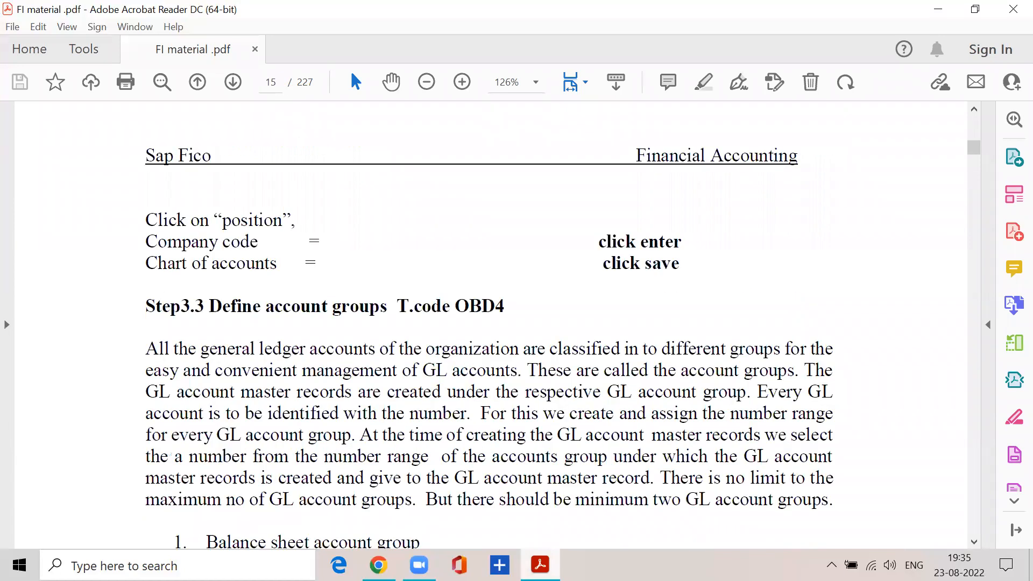
scroll(317, 274, "down", 15)
scroll(317, 273, "down", 15)
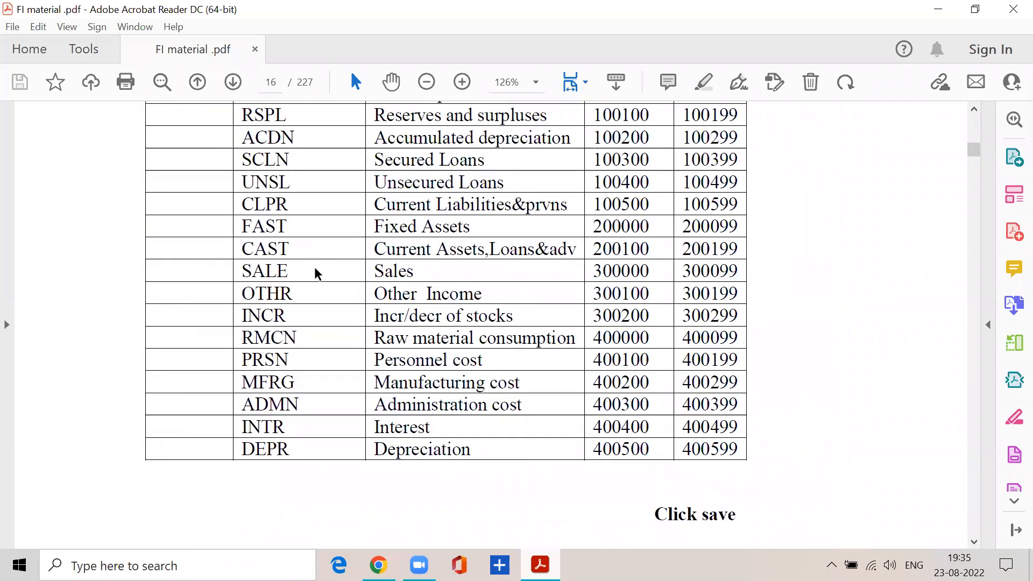
scroll(318, 274, "down", 5)
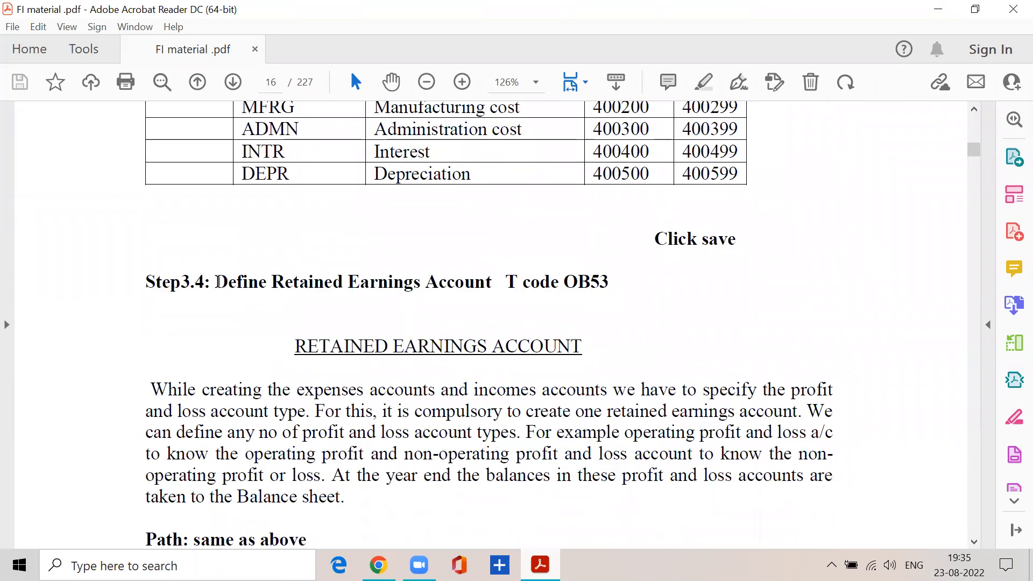
left_click_drag(217, 282, 610, 283)
scroll(332, 328, "down", 2)
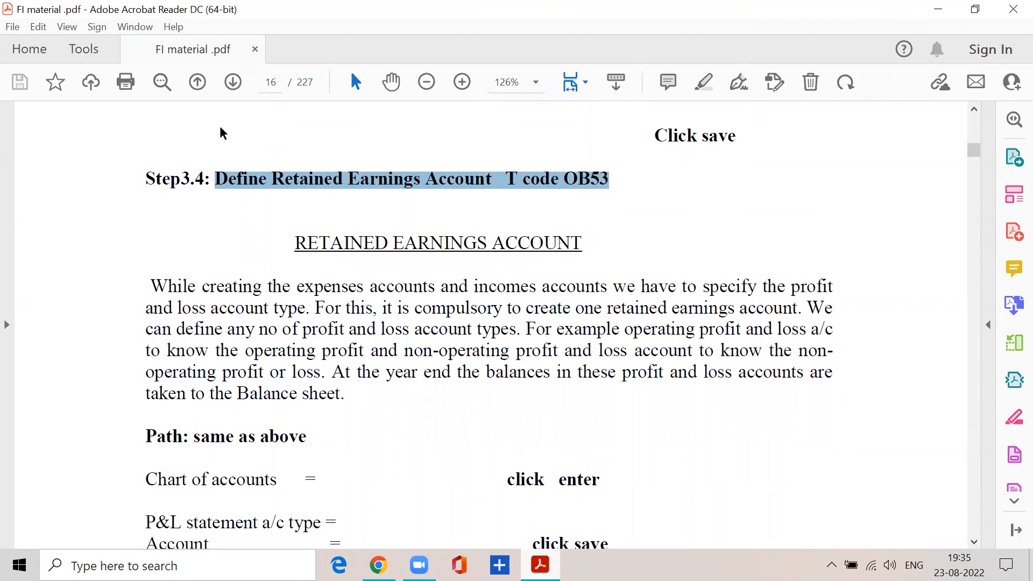
Return to page 34 of the PDF and select the heading text "creation of surplus in P&L account".
left_click(275, 82)
type("34")
key("Return")
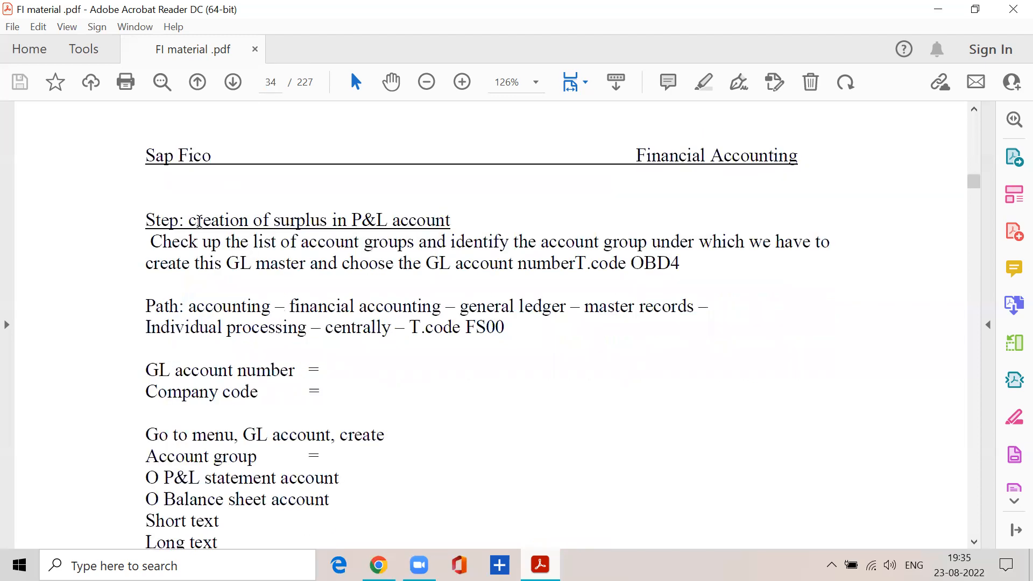
left_click_drag(189, 220, 458, 223)
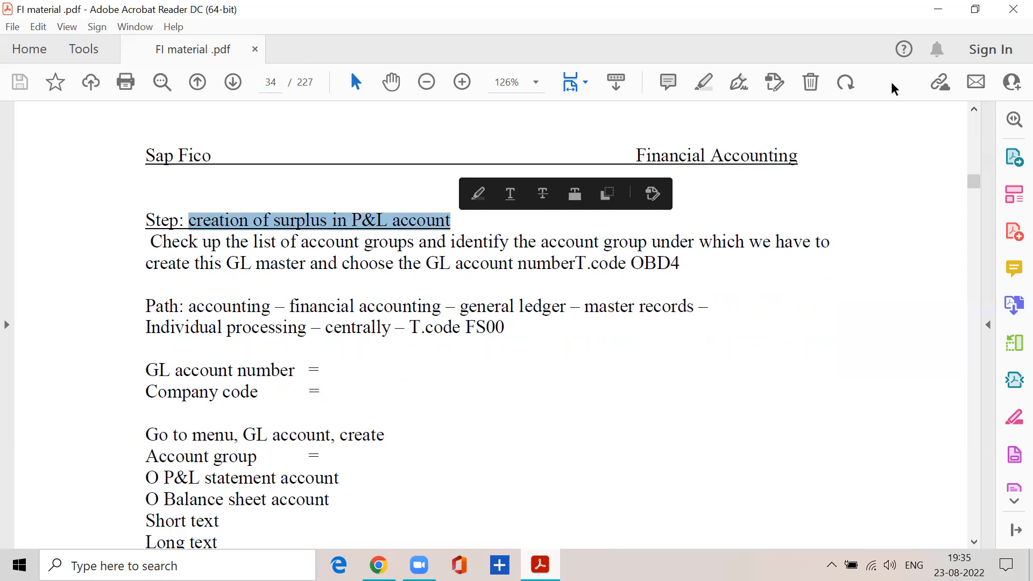
Switch to SAP Logon and log on to the sap ecc ehp7 system with the user name and password.
left_click(938, 9)
double_click(391, 286)
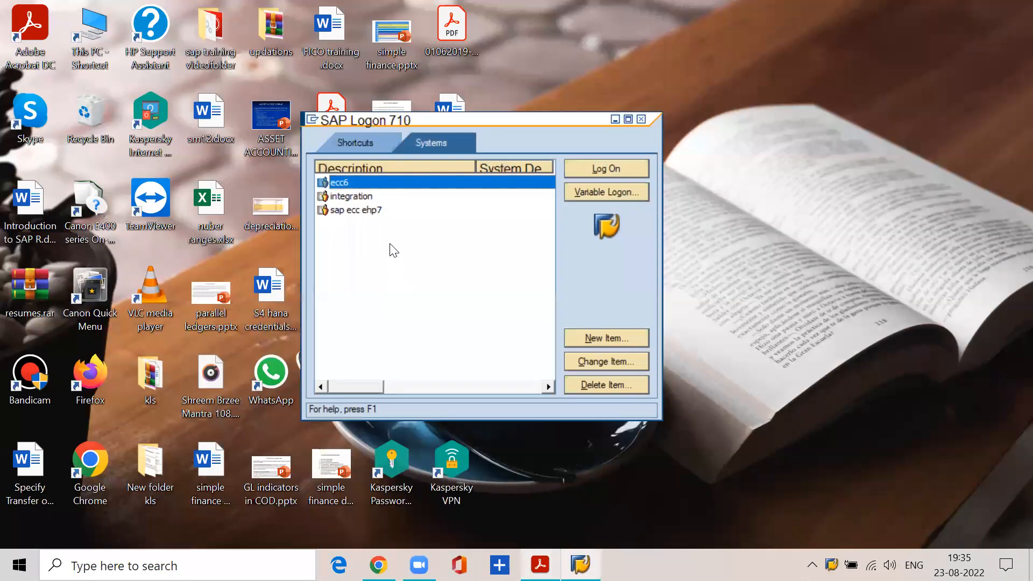
left_click(375, 210)
left_click(605, 166)
type("lakshman")
key("Tab")
type("*****")
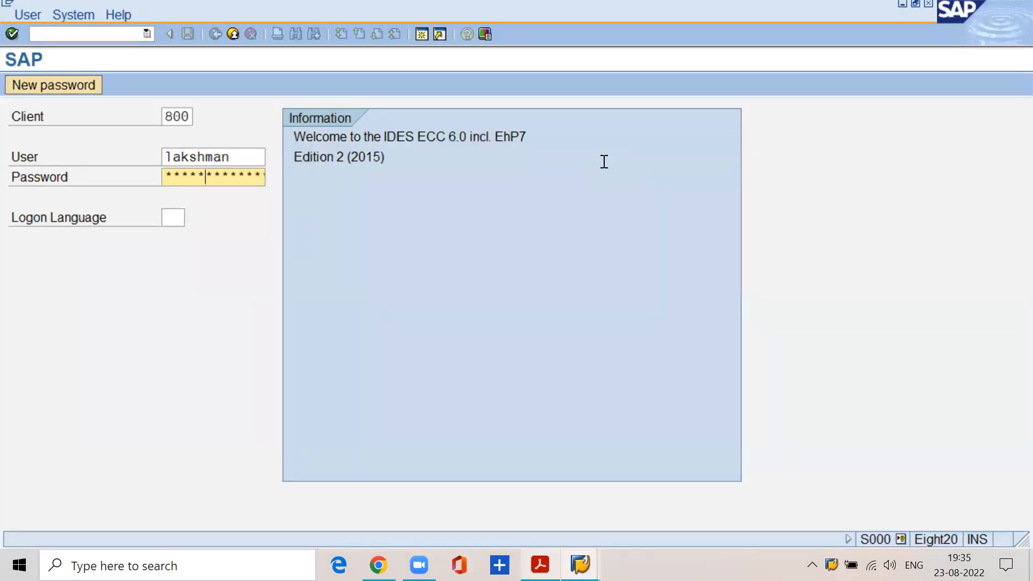
key("BackSpace")
key("BackSpace")
key("BackSpace")
key("BackSpace")
key("BackSpace")
type("********")
key("Return")
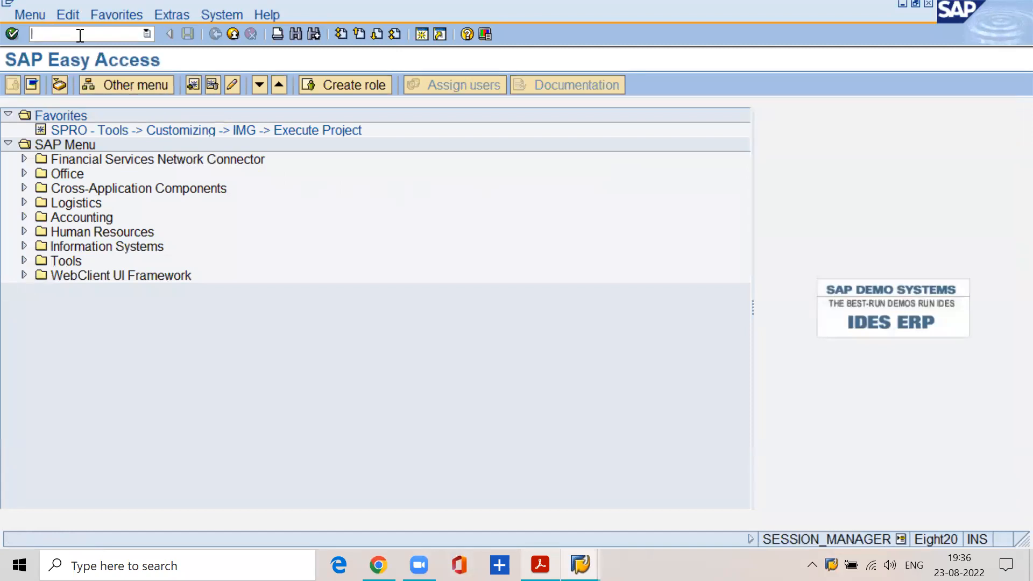
Open transaction OBD4 with /nobd4 and position the G/L account groups at chart of accounts SSKV.
type("/nobd4")
key("Return")
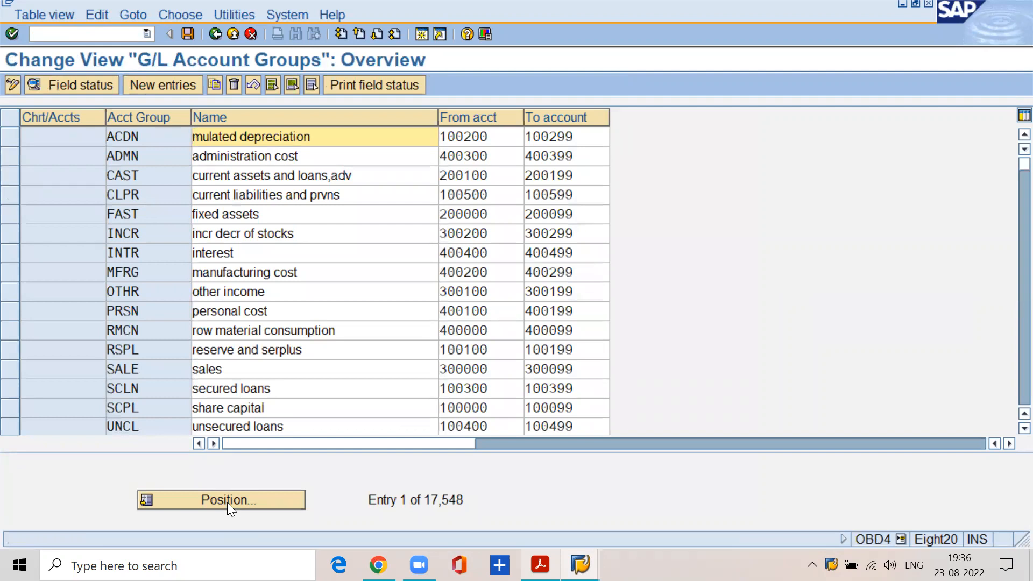
left_click(227, 503)
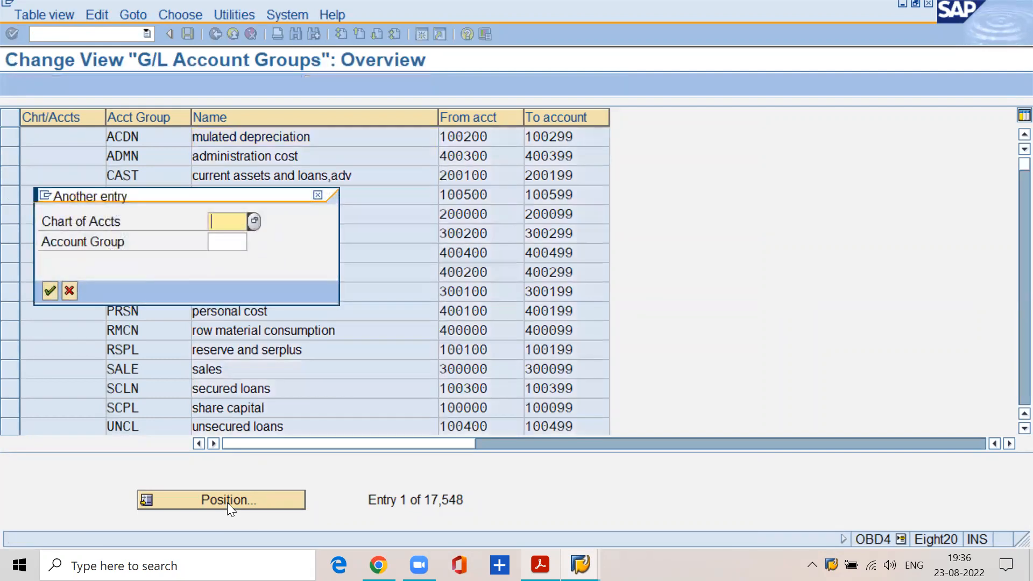
type("sskv")
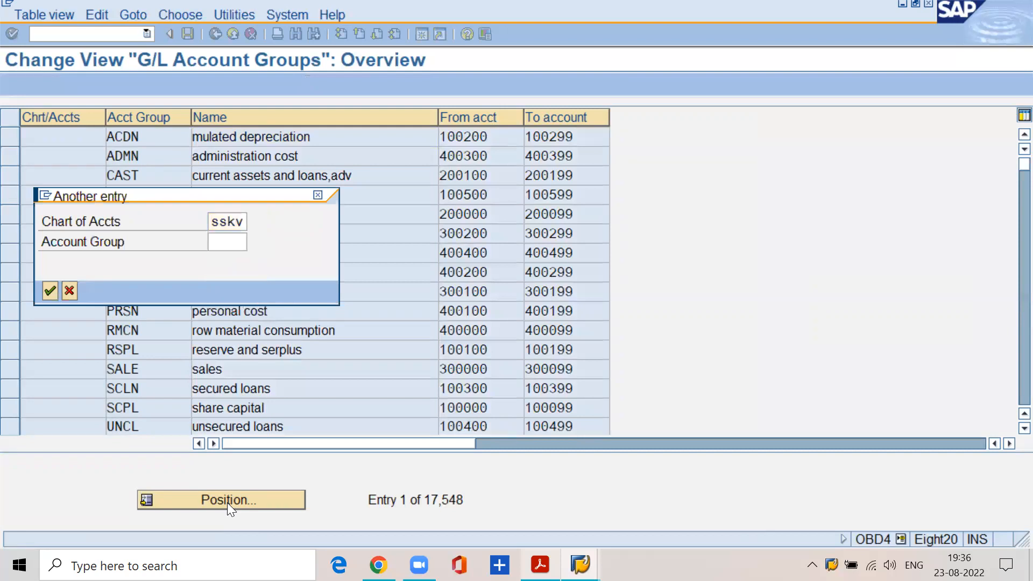
key("Return")
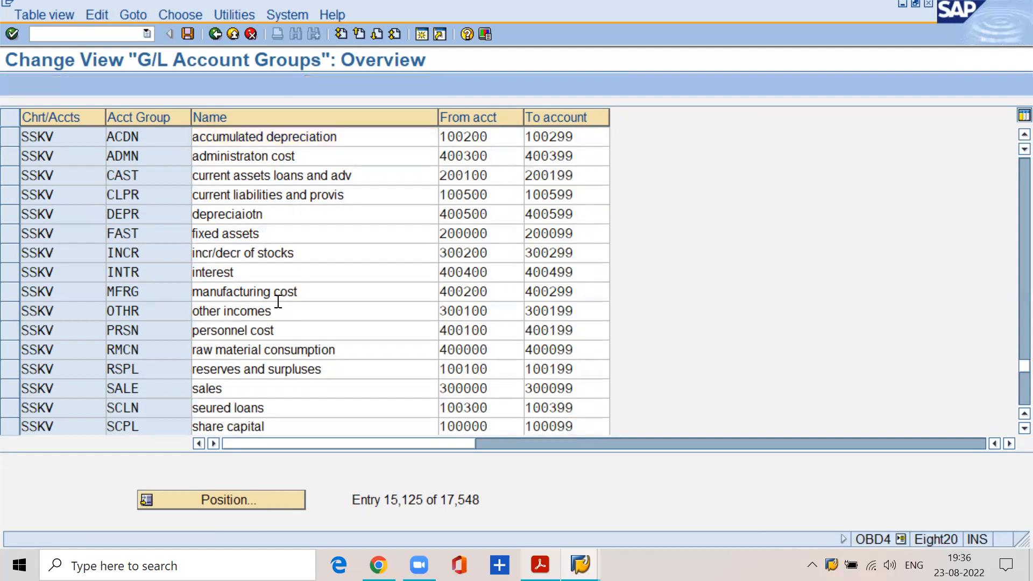
Find the reserves and surpluses account group of SSKV and check its account number range.
scroll(278, 302, "down", 2)
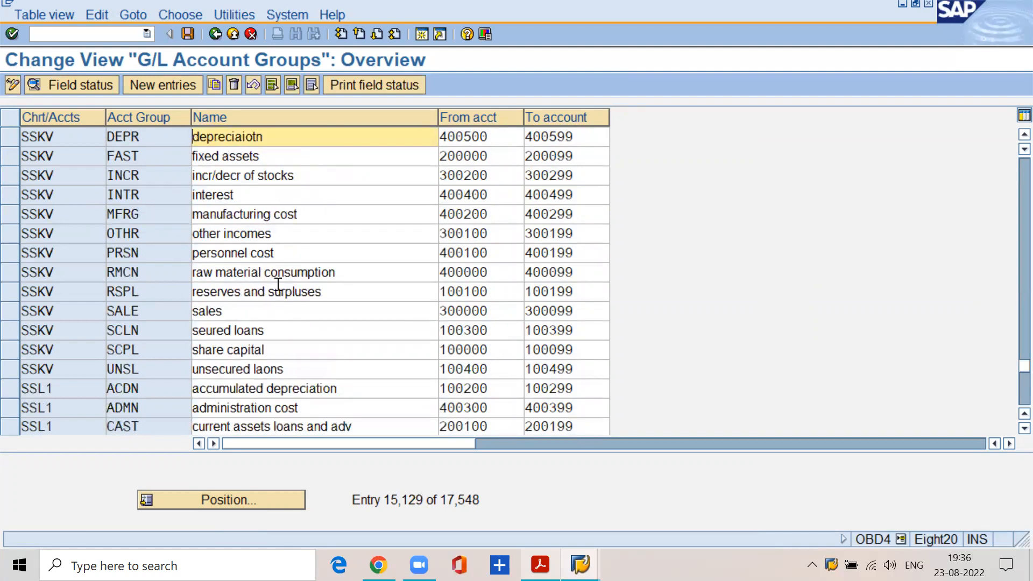
left_click_drag(329, 290, 185, 300)
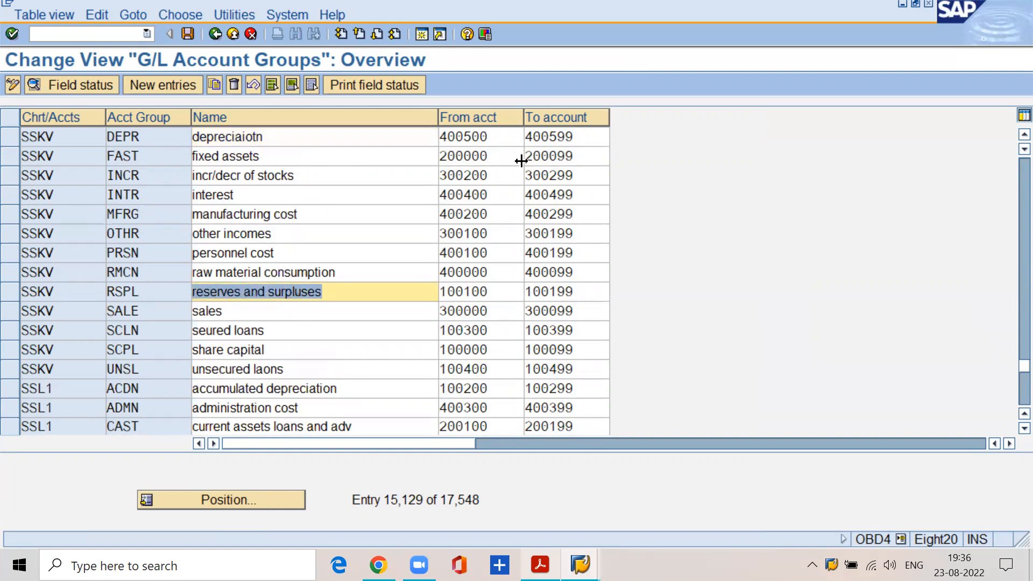
left_click_drag(500, 294, 405, 302)
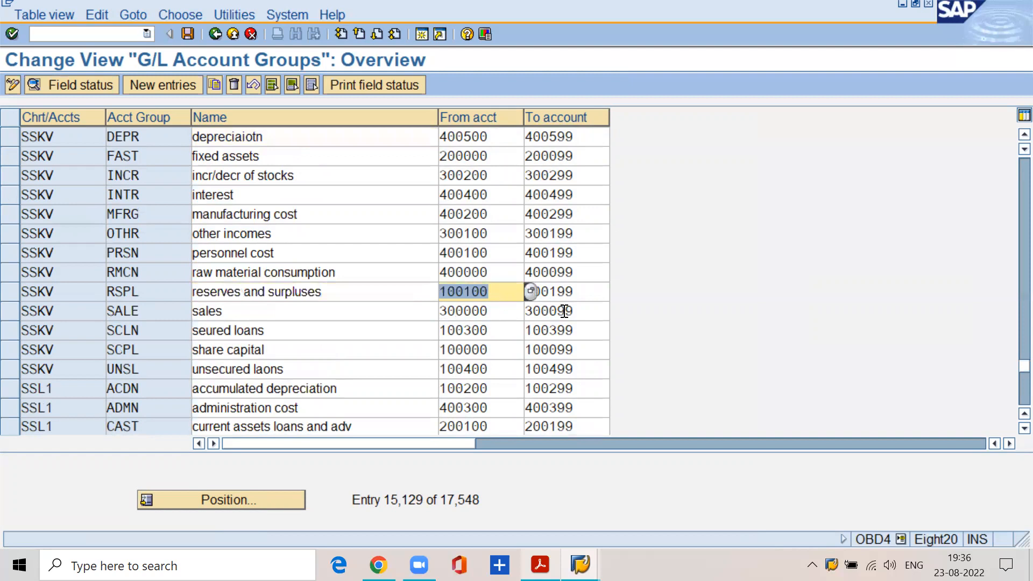
key("Tab")
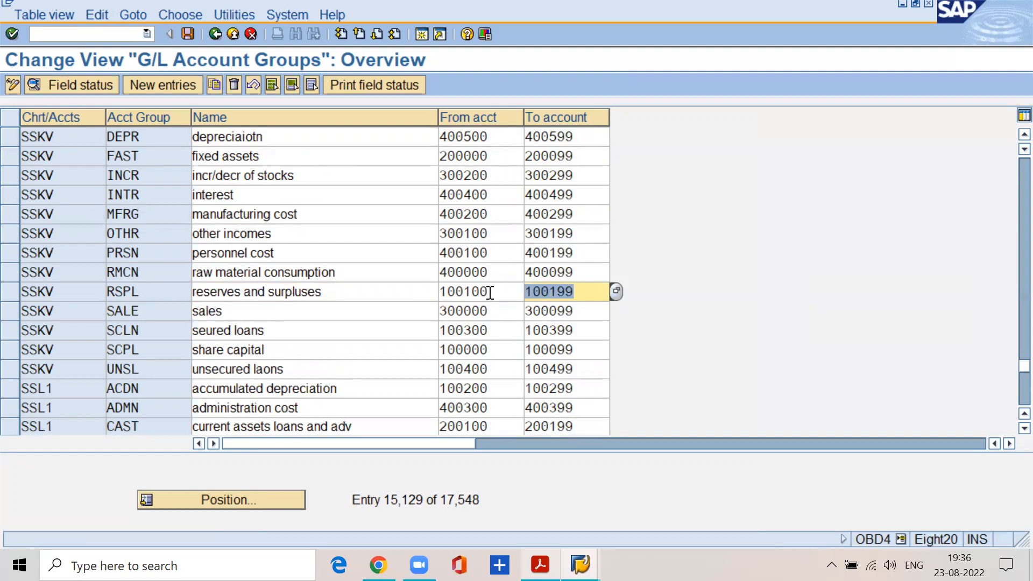
left_click_drag(490, 293, 421, 296)
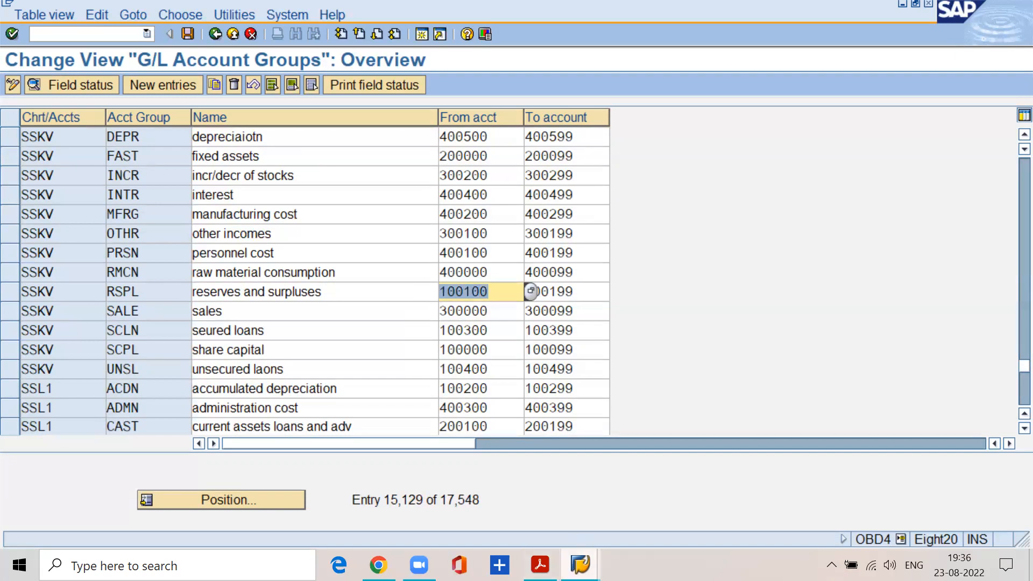
Open a new SAP session and start transaction FS00 with /nfs00.
left_click(580, 564)
left_click(728, 253)
left_click(420, 34)
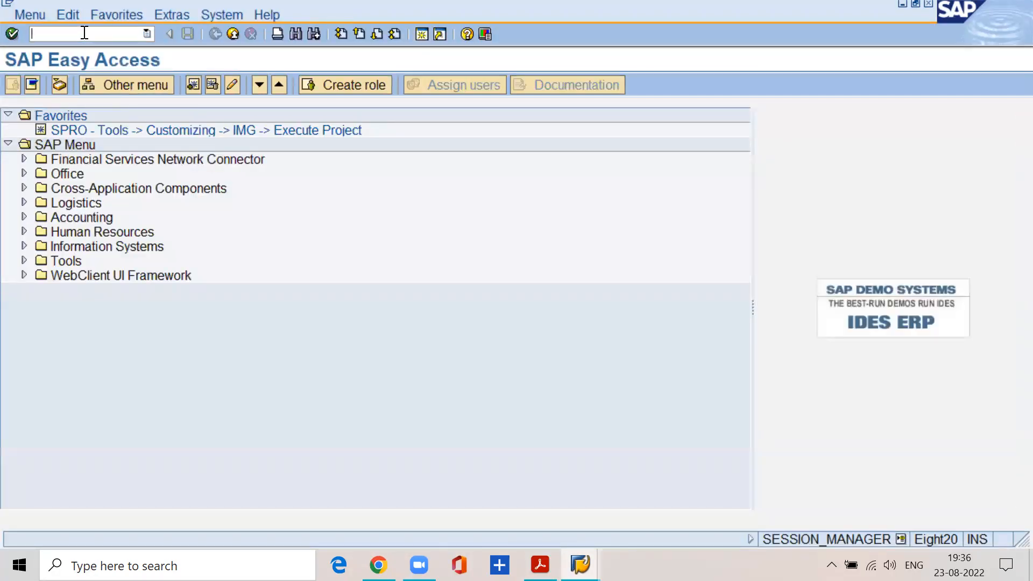
type("/nfs00")
key("Return")
Start creating G/L account 100100 in company code SSKV.
left_click(197, 116)
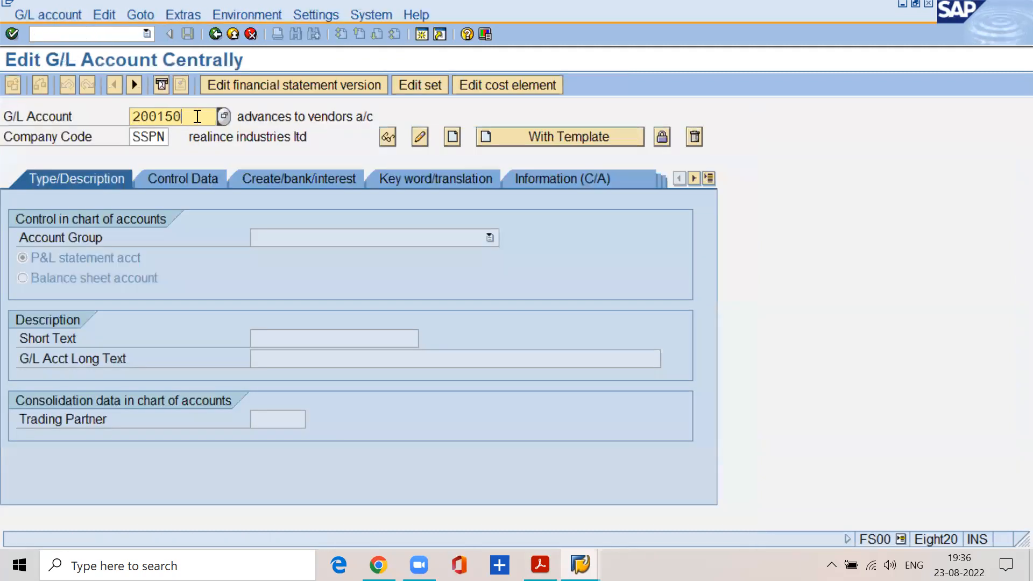
key("BackSpace")
key("BackSpace")
key("BackSpace")
key("BackSpace")
key("BackSpace")
key("BackSpace")
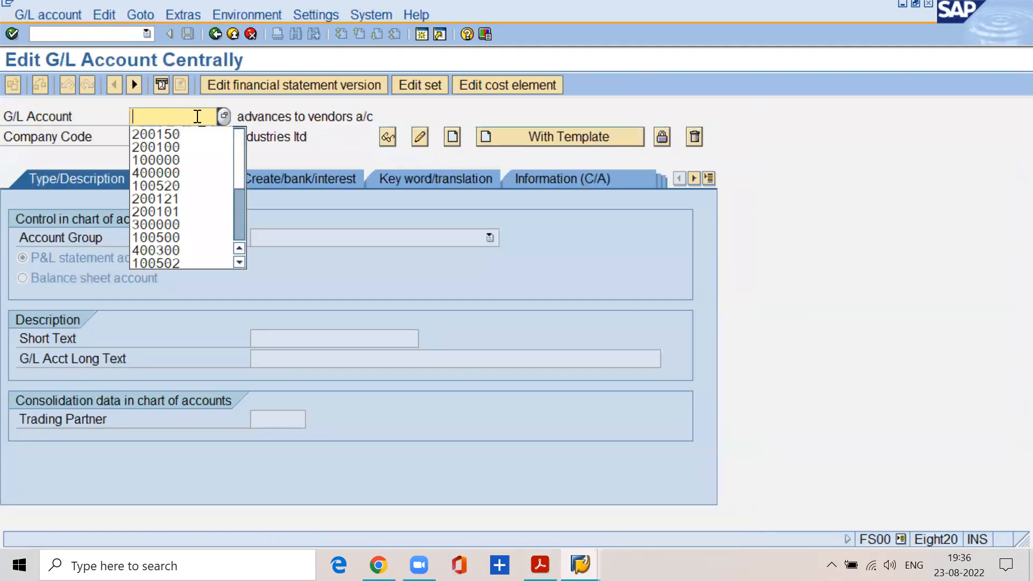
type("100100")
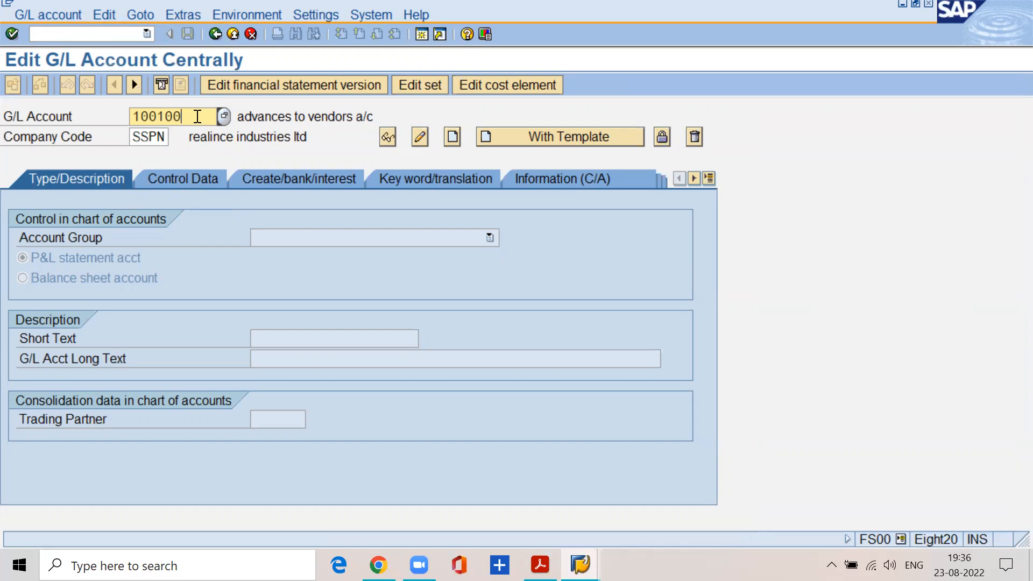
key("Tab")
type("sskv")
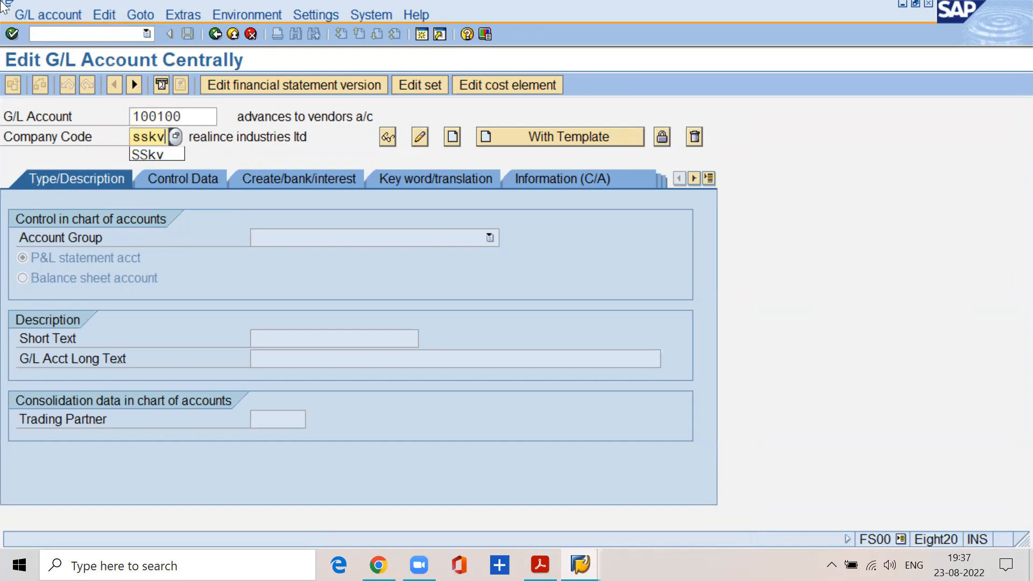
left_click(52, 16)
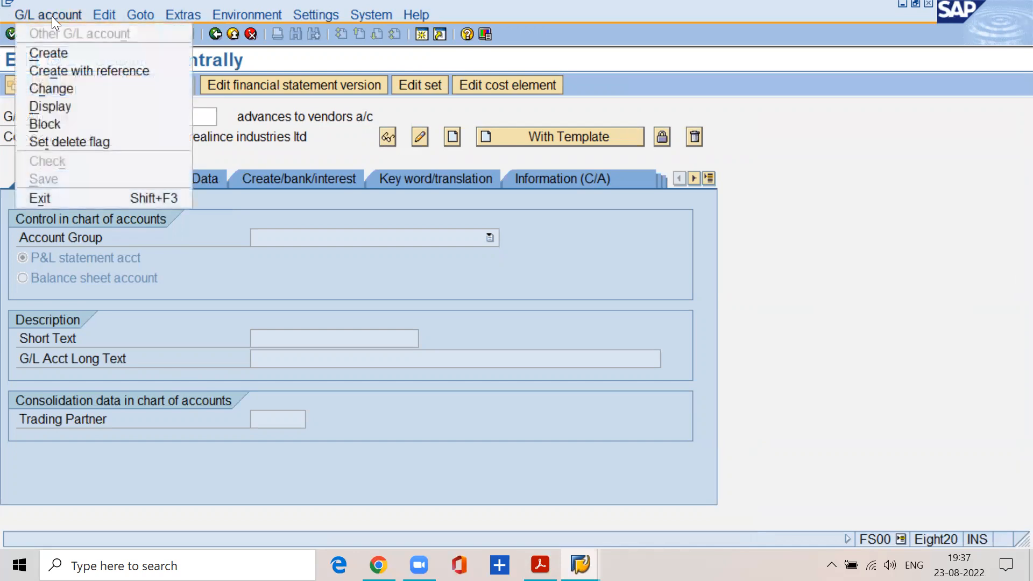
left_click(52, 54)
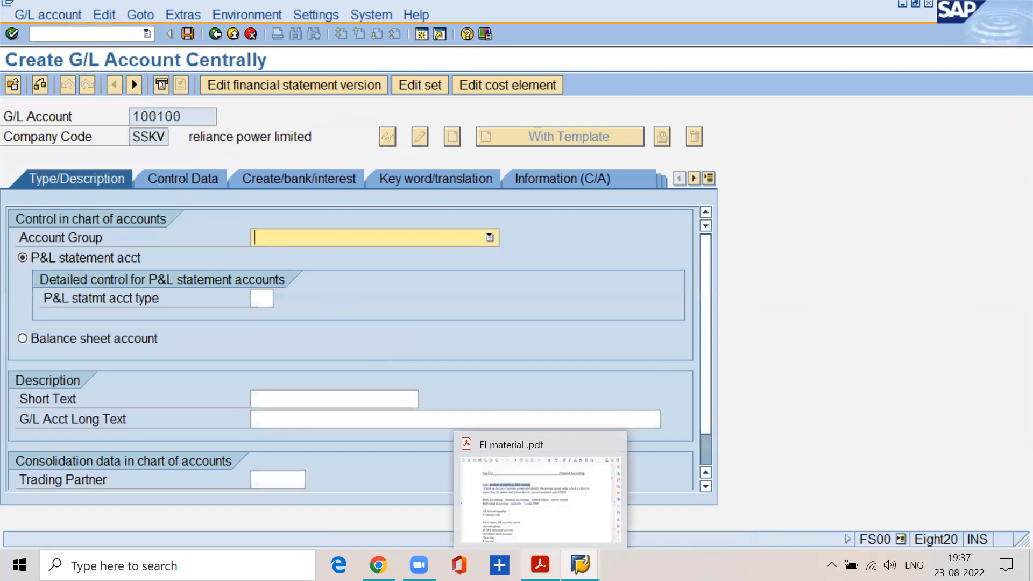
Switch to the FI material PDF, select the instruction "Go to menu, GL account, create", and return to SAP.
left_click(541, 565)
left_click_drag(138, 369, 361, 350)
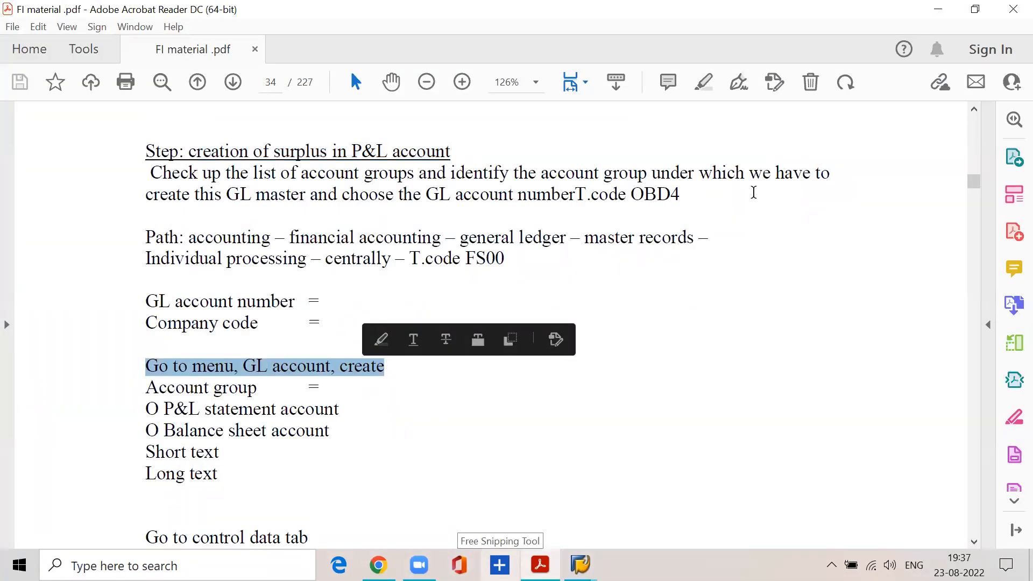
left_click(939, 9)
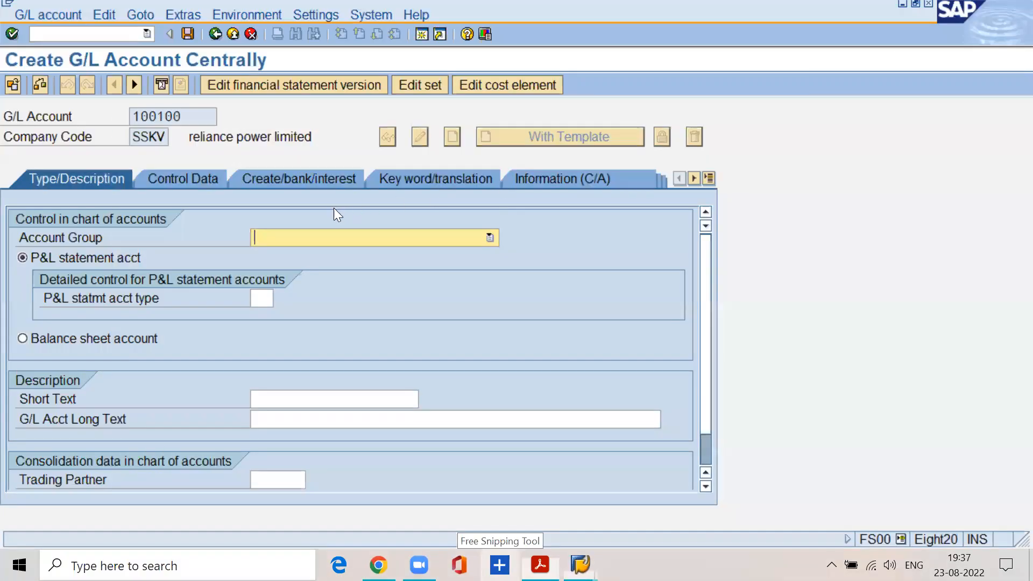
Assign account 100100 to account group RSPL reserves and surpluses and classify it as a balance sheet account.
left_click(308, 234)
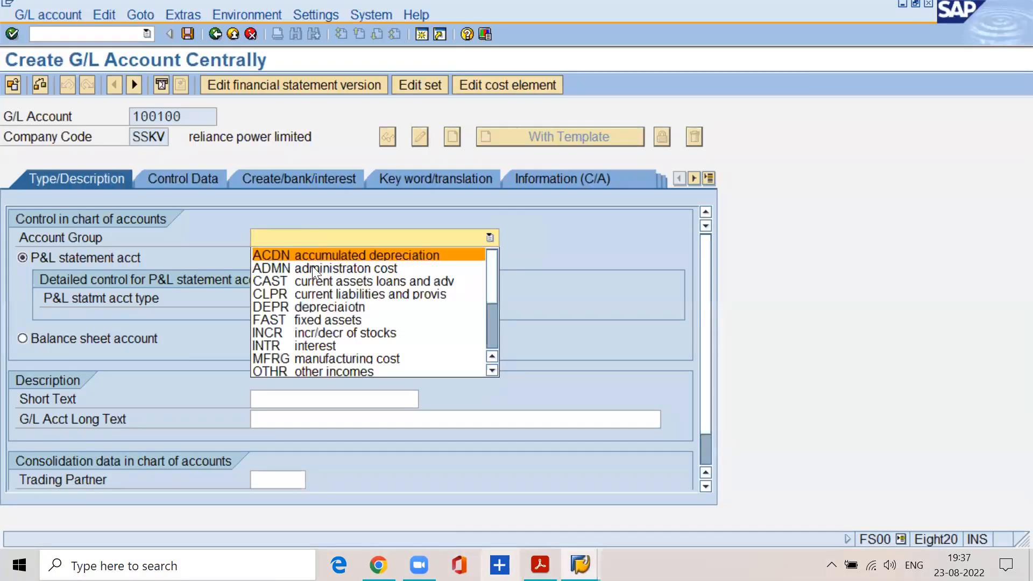
scroll(488, 368, "down", 4)
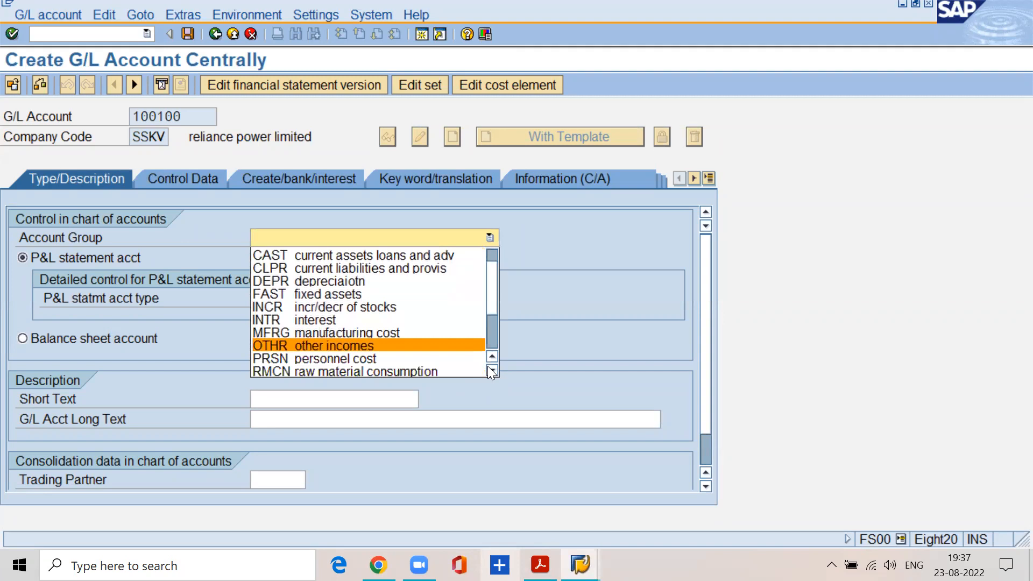
left_click(467, 358)
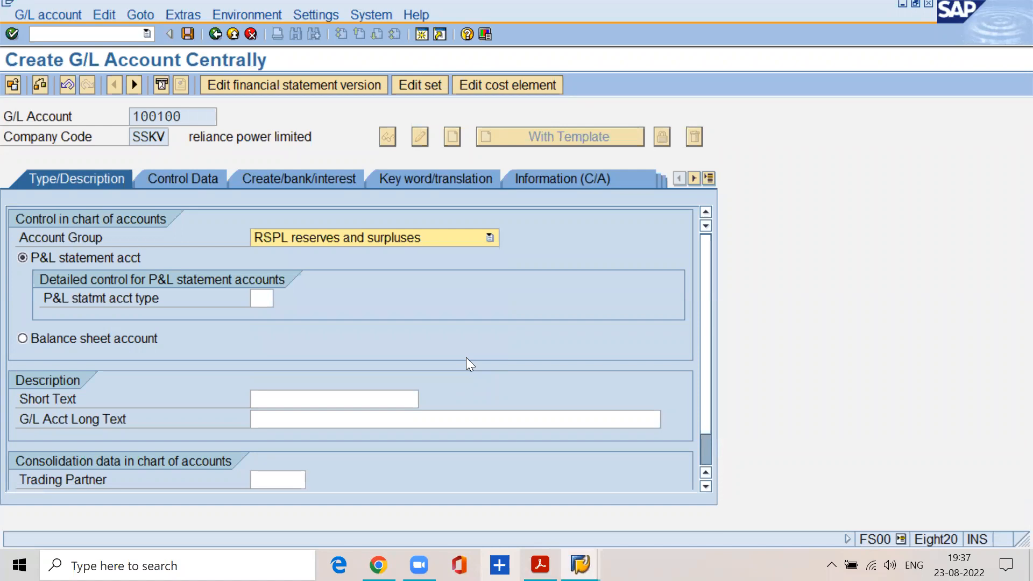
left_click(32, 342)
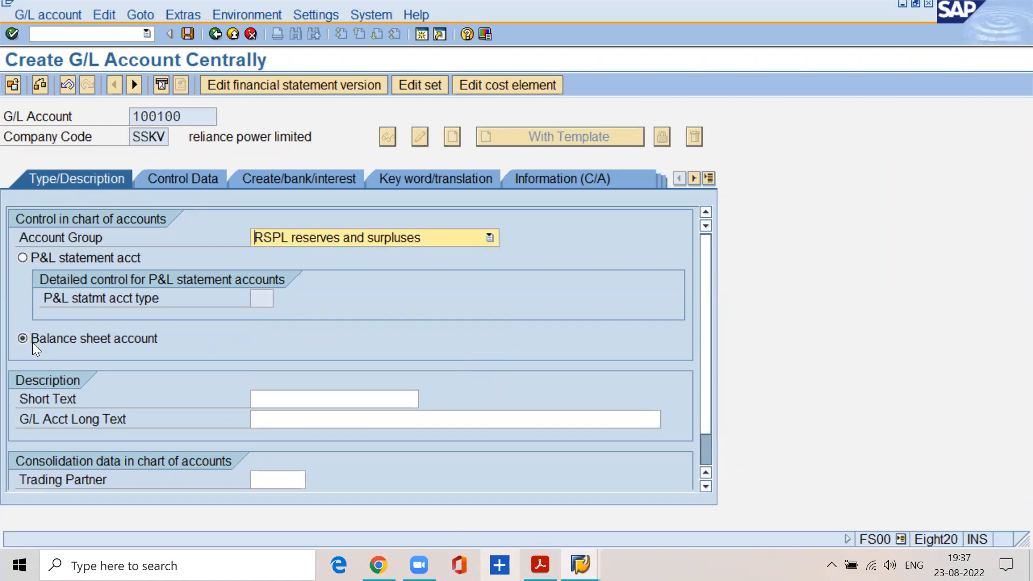
key("alt+Tab")
left_click(368, 336)
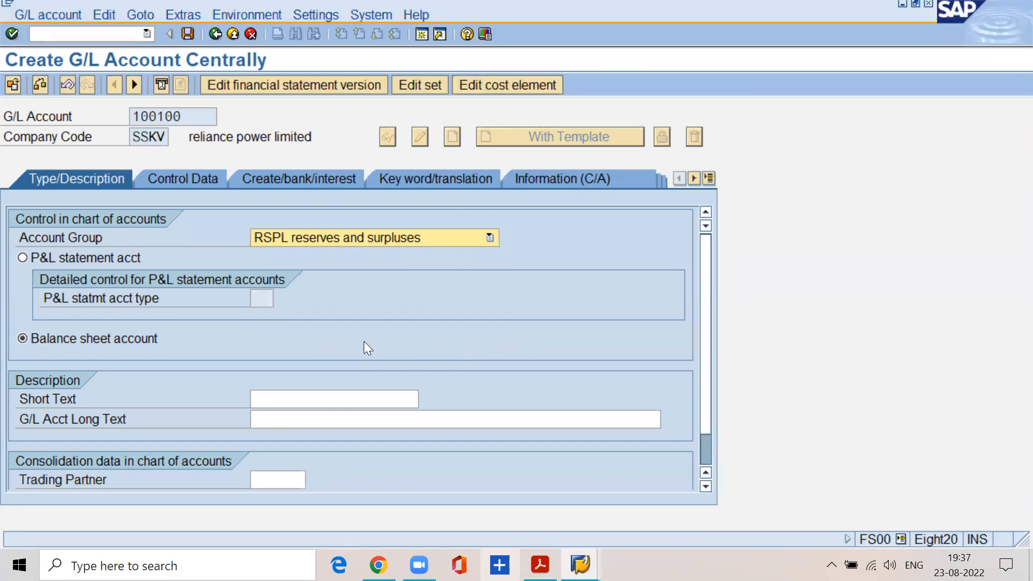
Enter the short text "surplus in P&L a/c" and the long text "surplus in profit and loss a/c".
left_click(269, 393)
type("surplu")
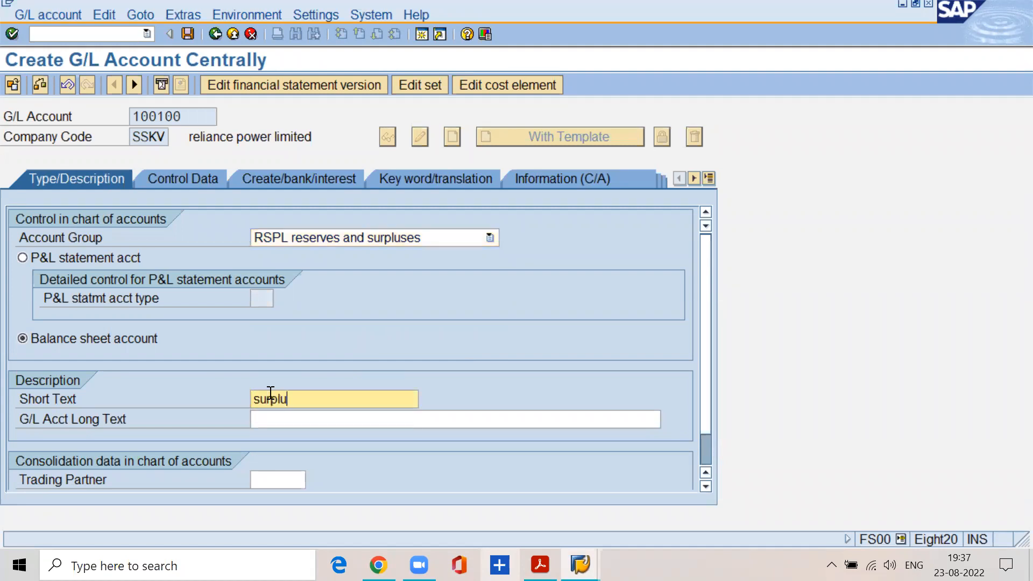
type("s in P&L a/c")
left_click(275, 419)
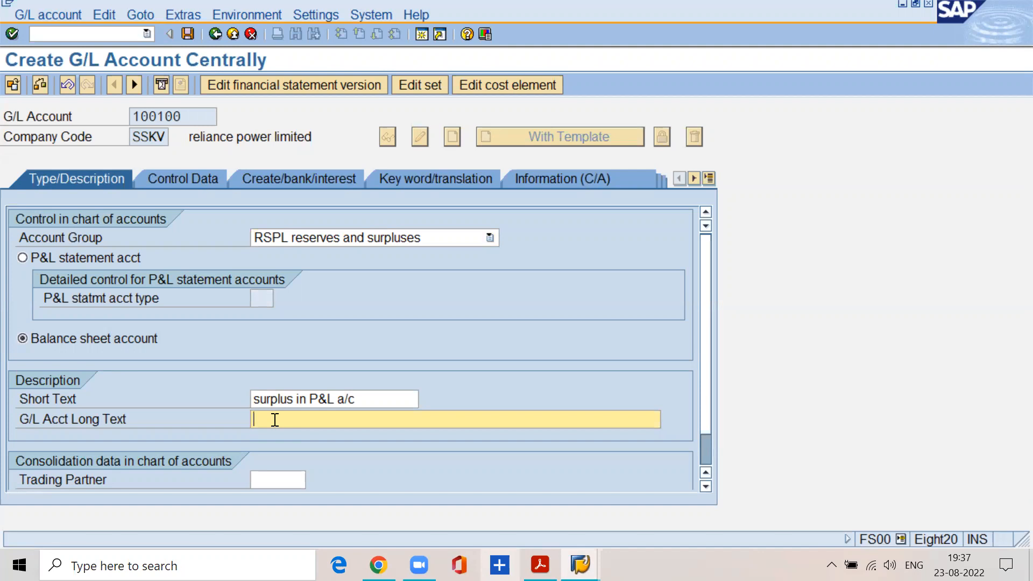
type("su")
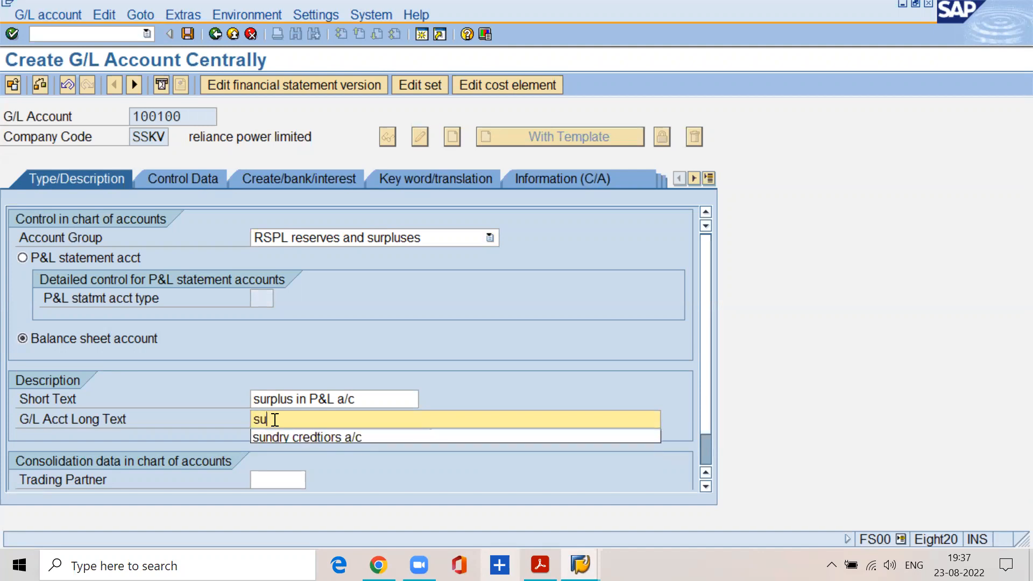
type("rplus in pr")
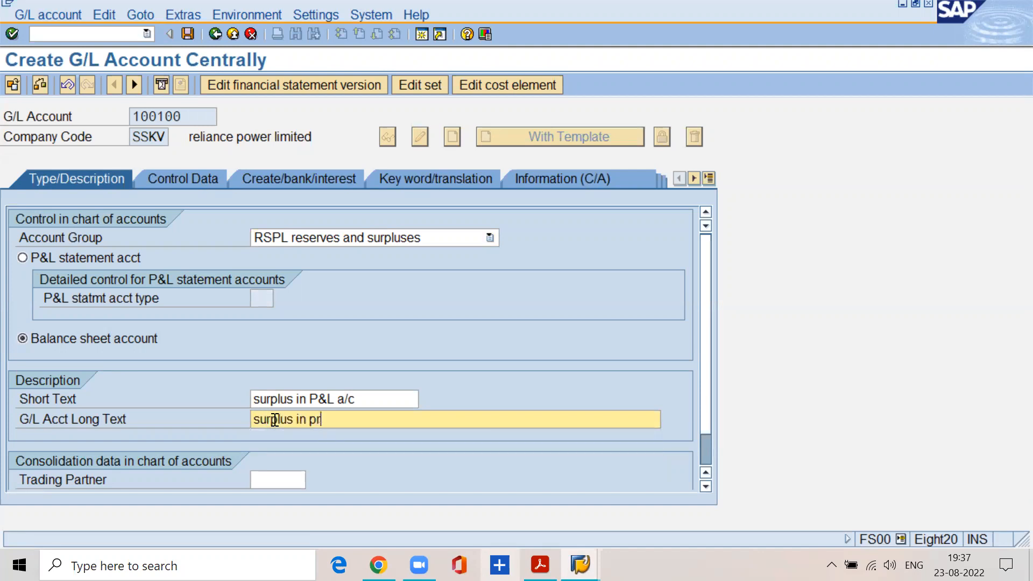
type("ofit and and loss a/c")
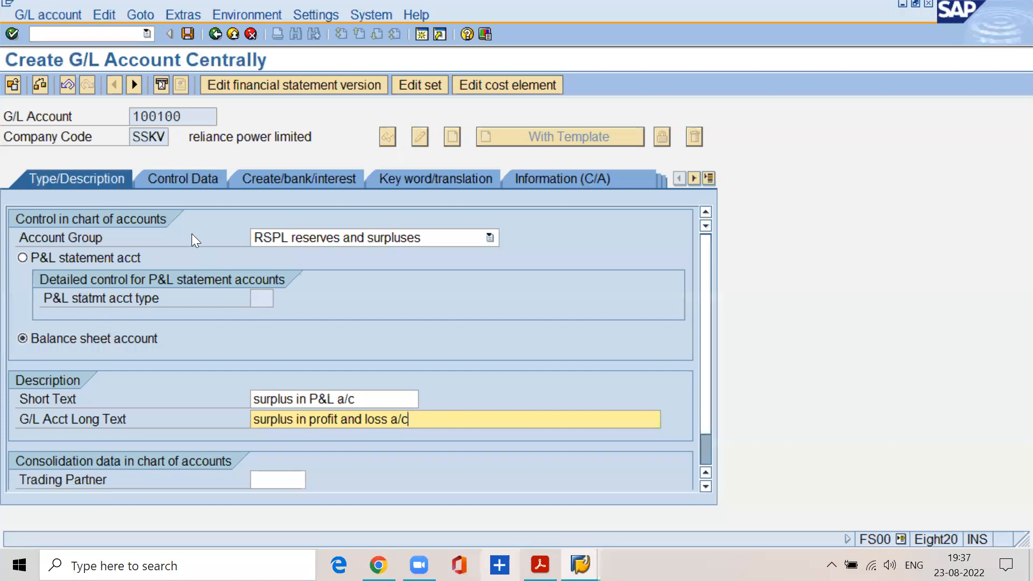
In the account's control data, enable only balances in local currency and line item display, and set sort key 001.
left_click(170, 181)
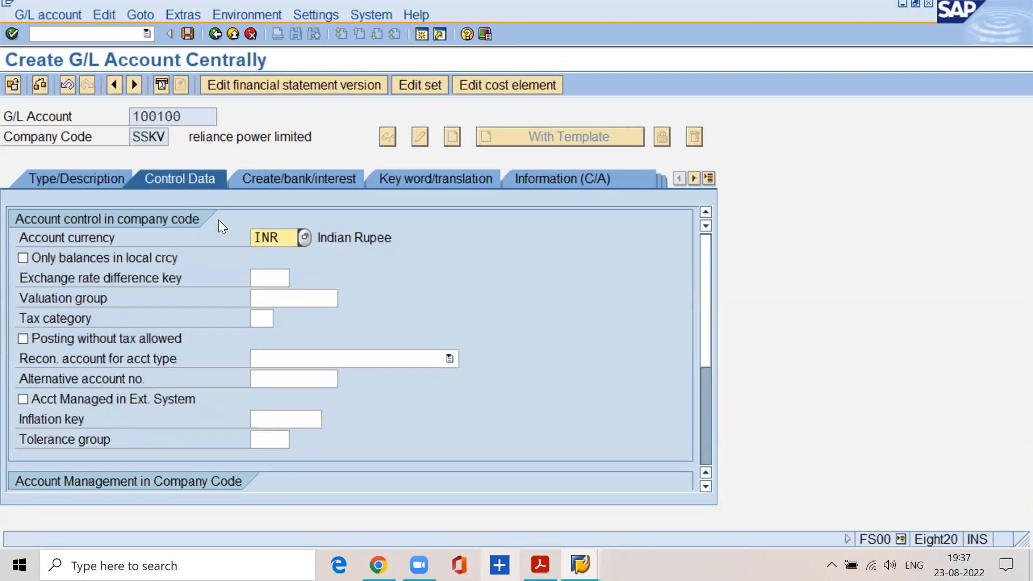
double_click(278, 237)
left_click(22, 259)
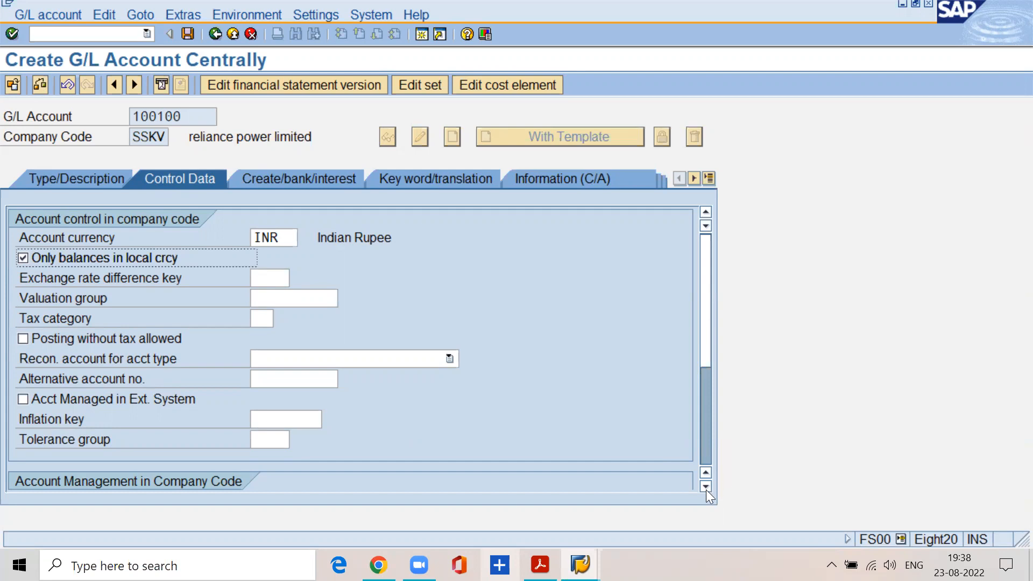
scroll(706, 490, "down", 1)
left_click(99, 460)
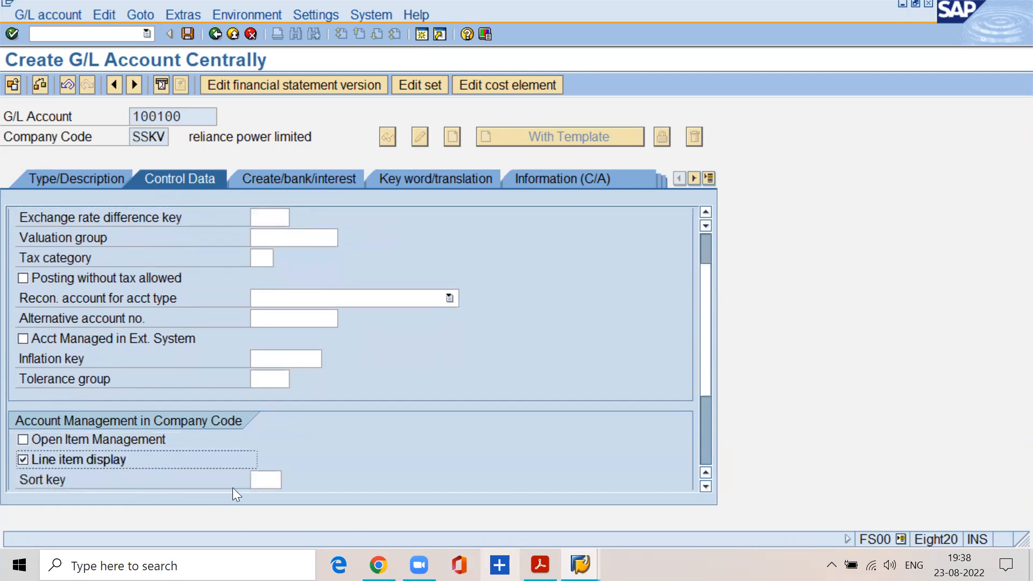
left_click(265, 479)
type("001")
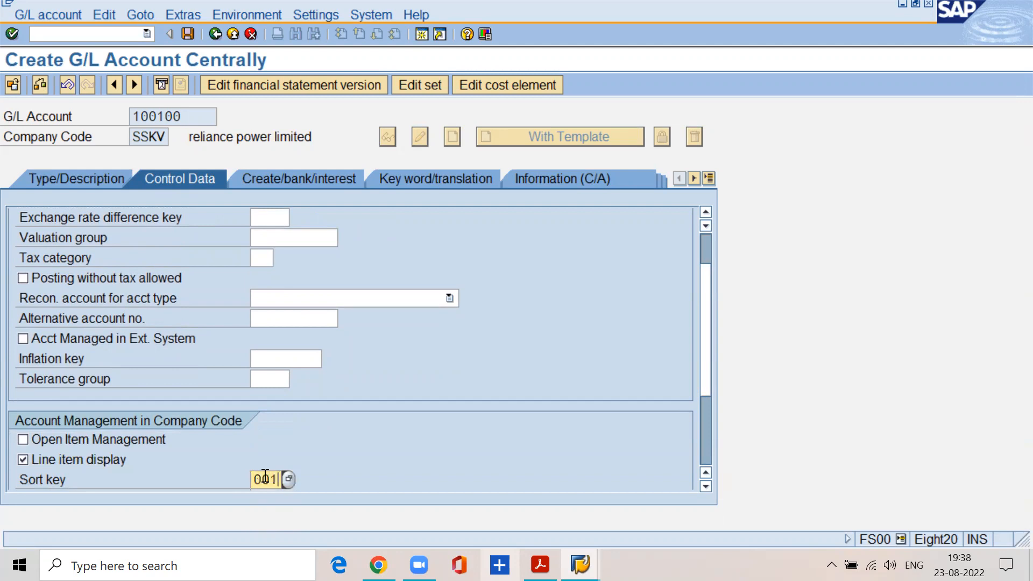
Set the field status group to G001 and save G/L account 100100.
left_click(284, 175)
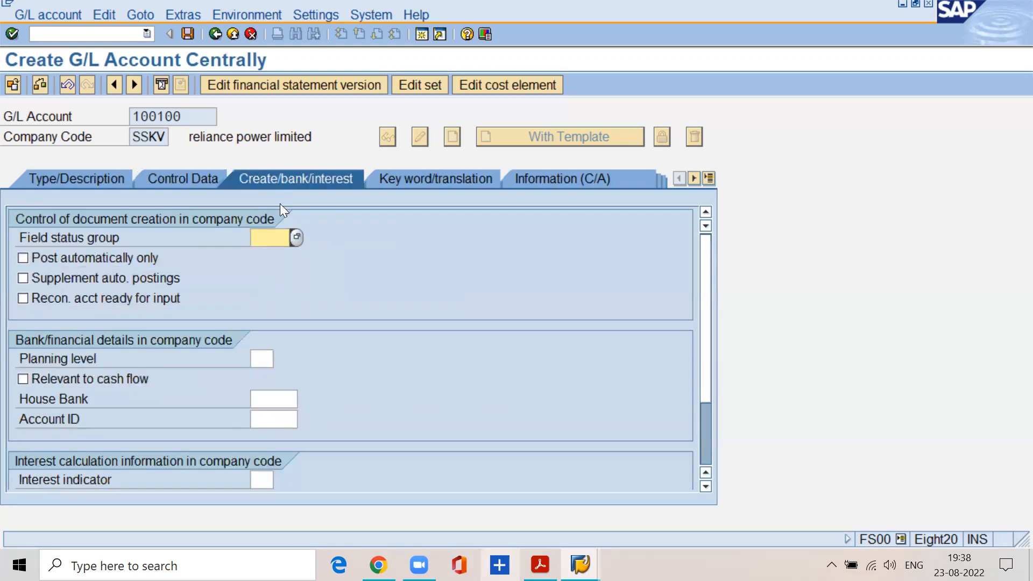
type("g001")
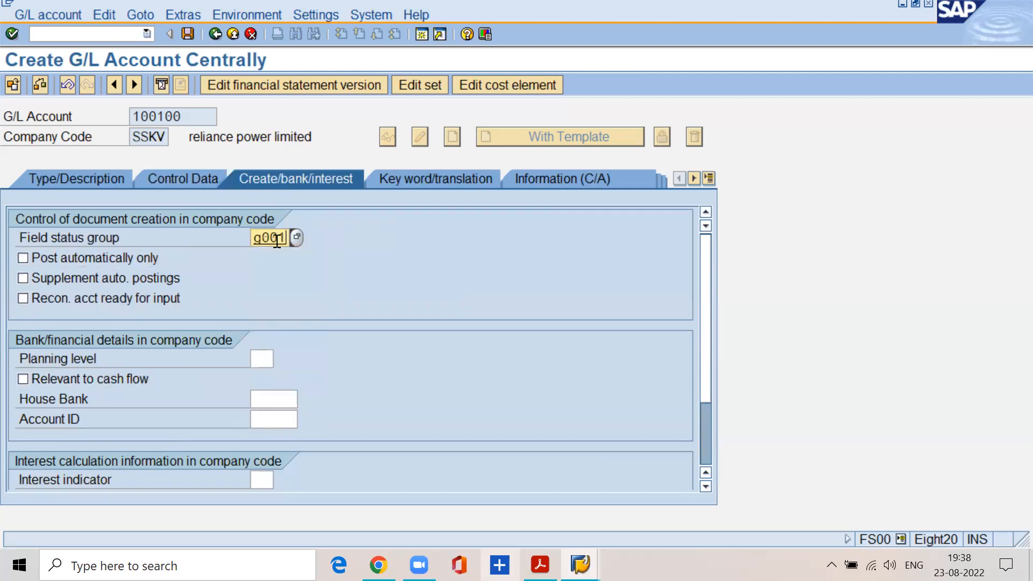
left_click(185, 34)
Switch to the FI material PDF, review the surplus account steps, and select "Salaries a/c:" in the next step's heading.
key("alt+Tab")
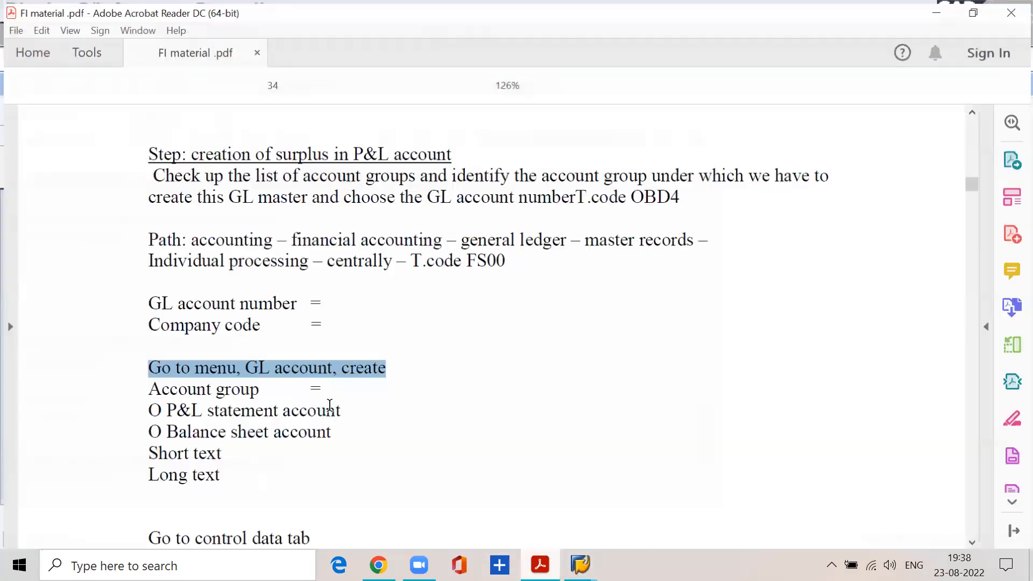
scroll(330, 409, "down", 6)
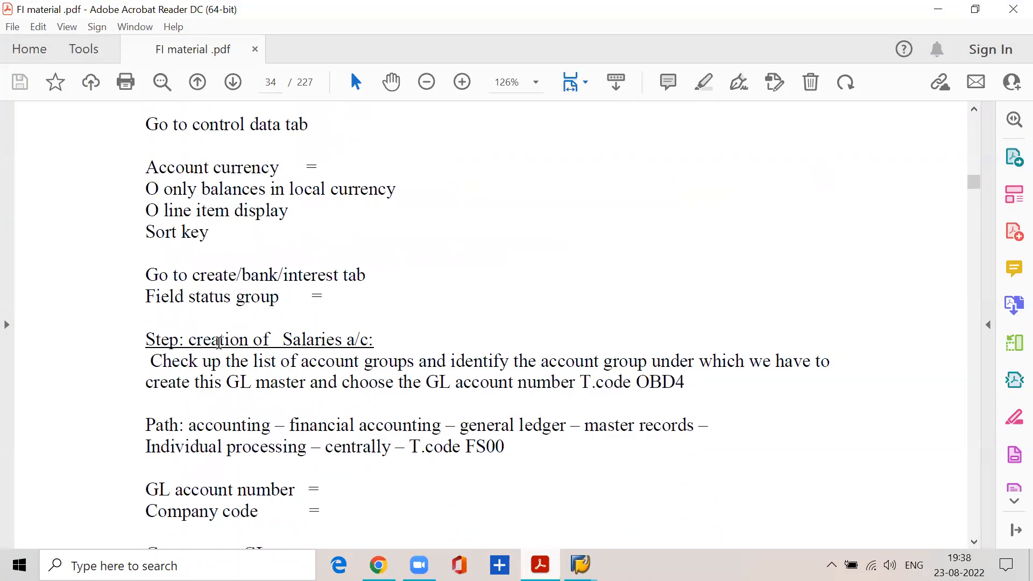
scroll(322, 306, "up", 4)
scroll(322, 306, "up", 9)
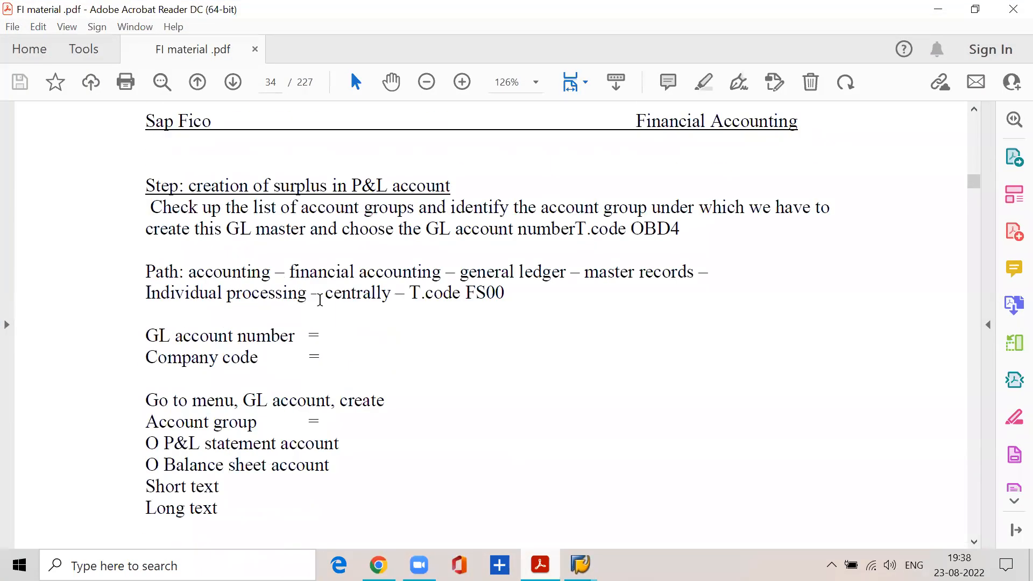
scroll(358, 332, "down", 1)
scroll(345, 344, "down", 11)
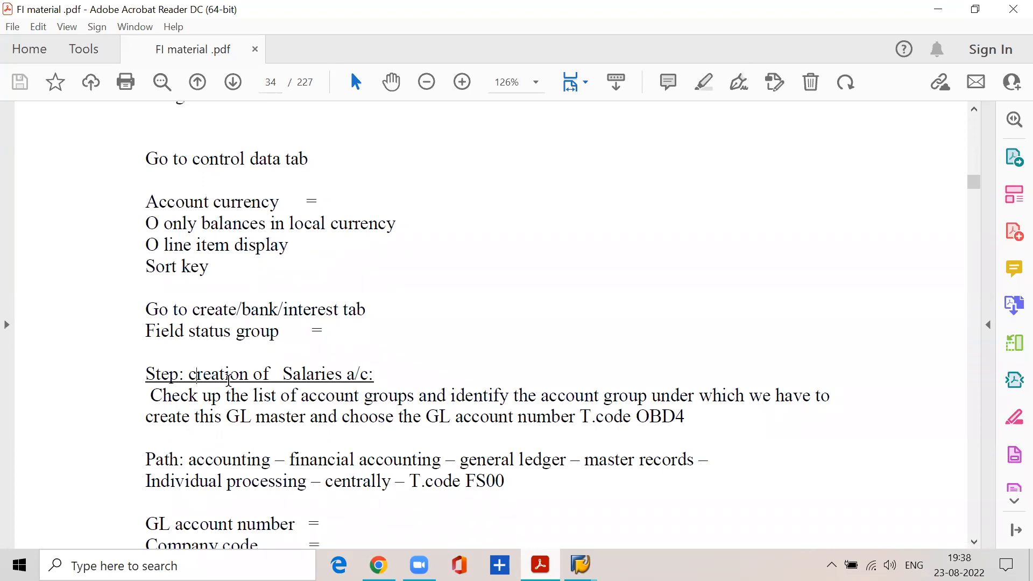
left_click_drag(282, 374, 374, 375)
Return to the SAP account groups overview and check the SSKV personnel cost group's account number range.
mouse_move(581, 565)
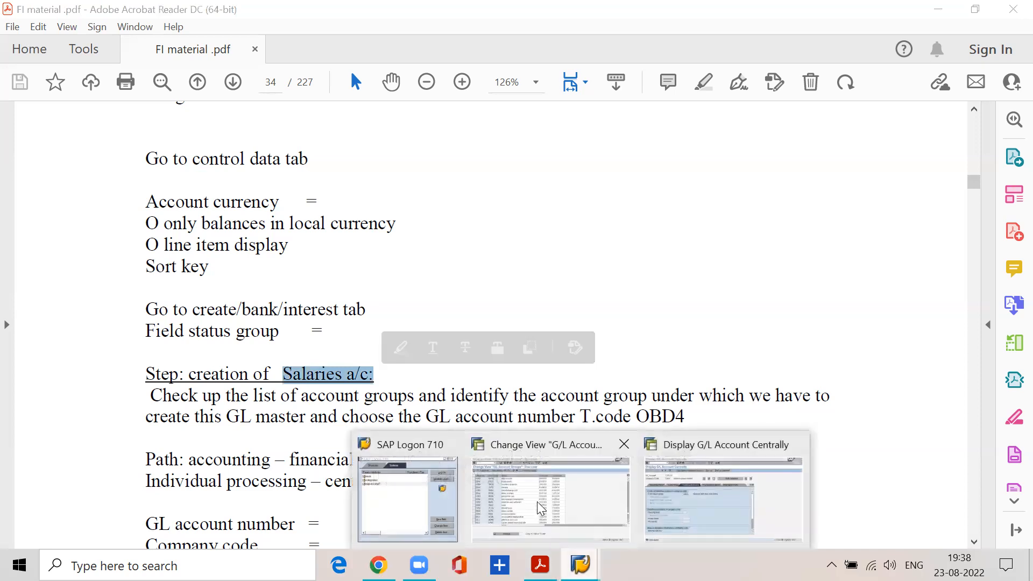
left_click(549, 479)
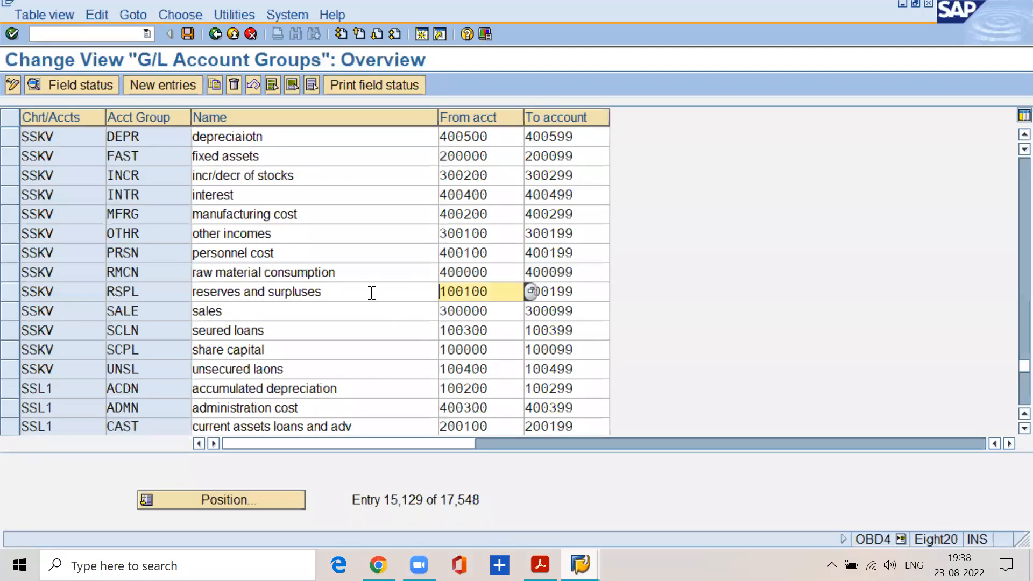
left_click_drag(290, 254, 172, 260)
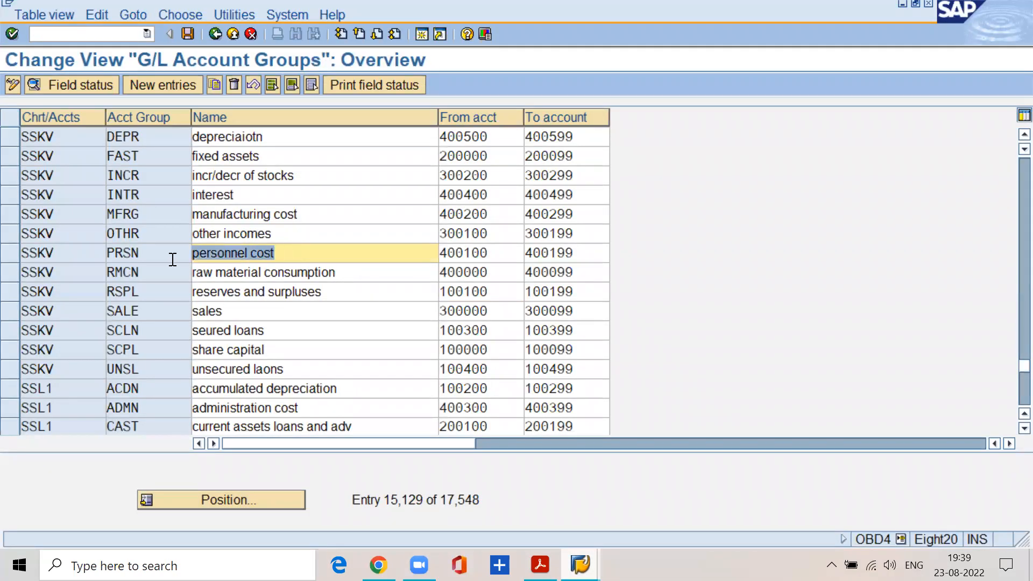
left_click_drag(496, 253, 437, 257)
left_click_drag(585, 254, 425, 248)
left_click(496, 251)
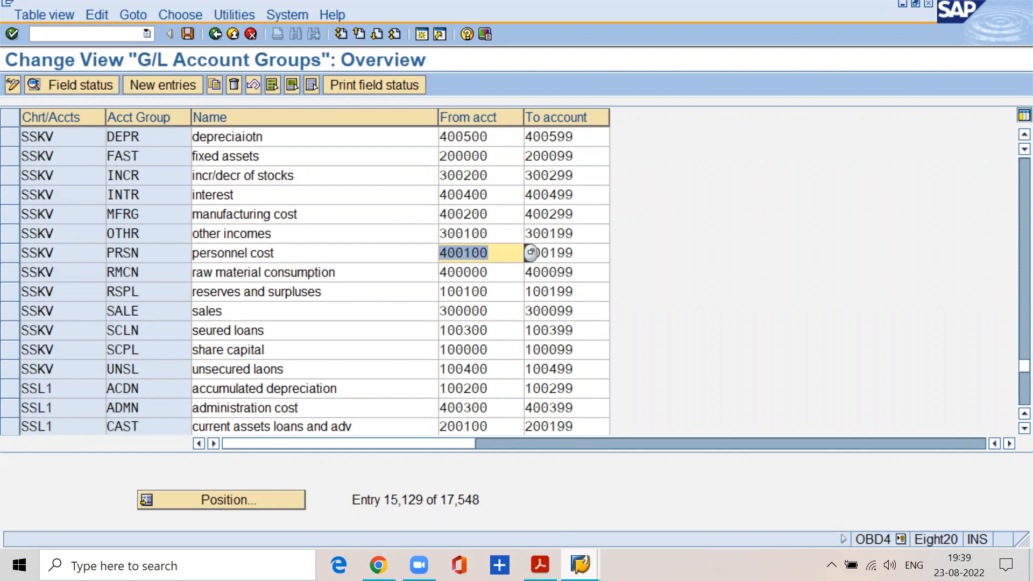
Switch to the FS00 session and start creating G/L account 400100 in company code SSKV.
left_click(580, 565)
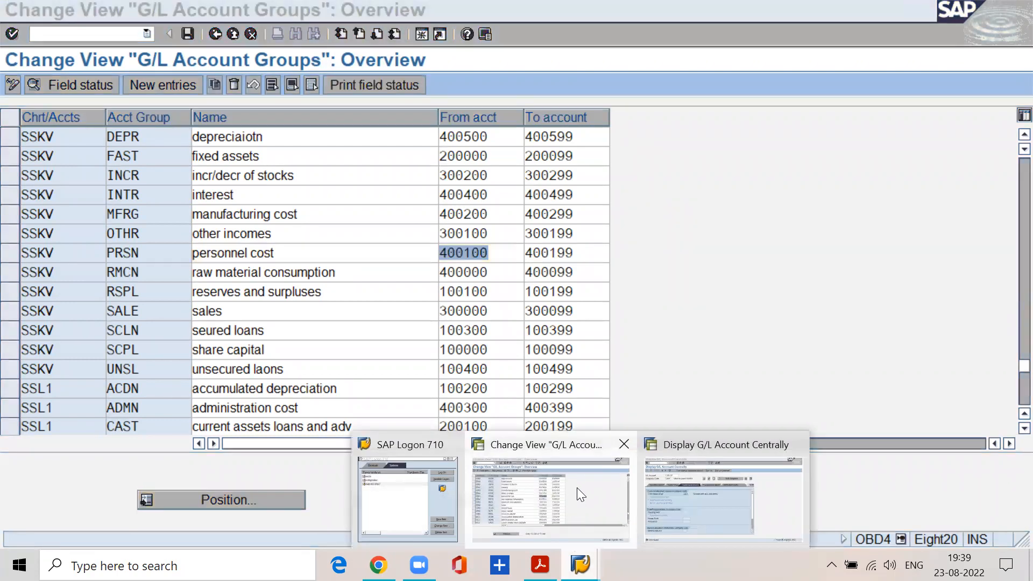
left_click(671, 490)
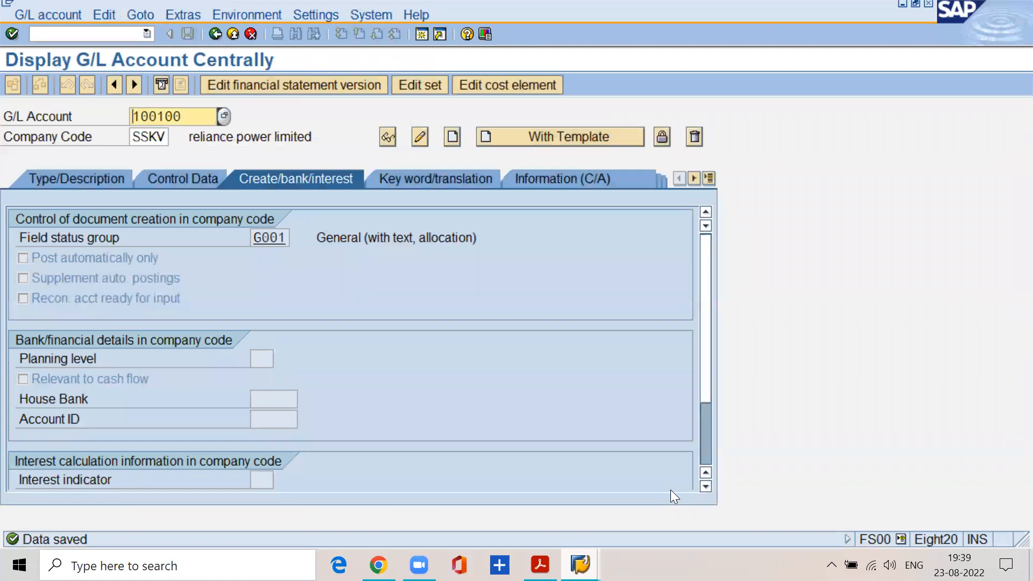
left_click(196, 120)
key("BackSpace")
key("BackSpace")
key("BackSpace")
key("BackSpace")
key("BackSpace")
key("BackSpace")
type("400")
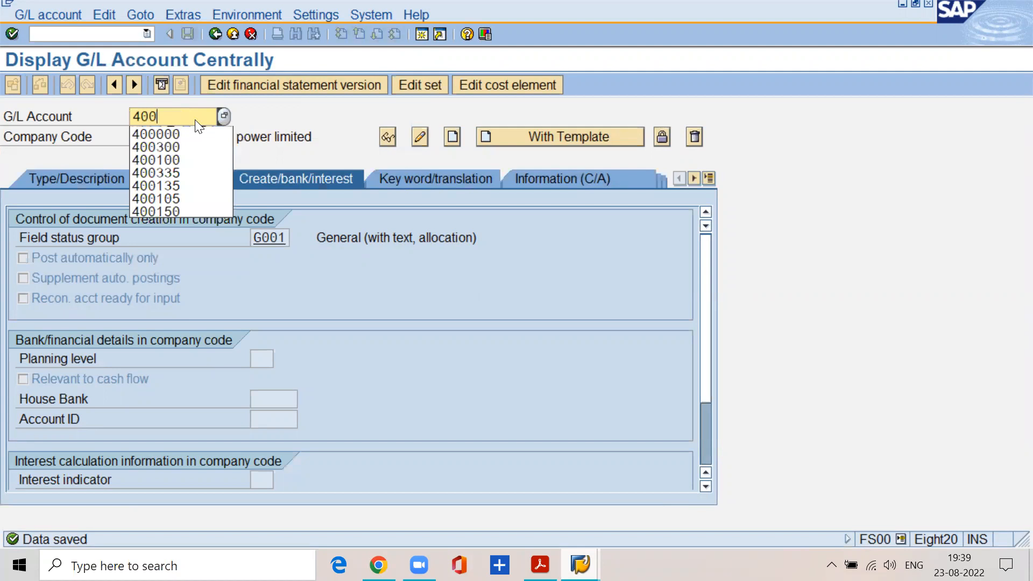
type("100")
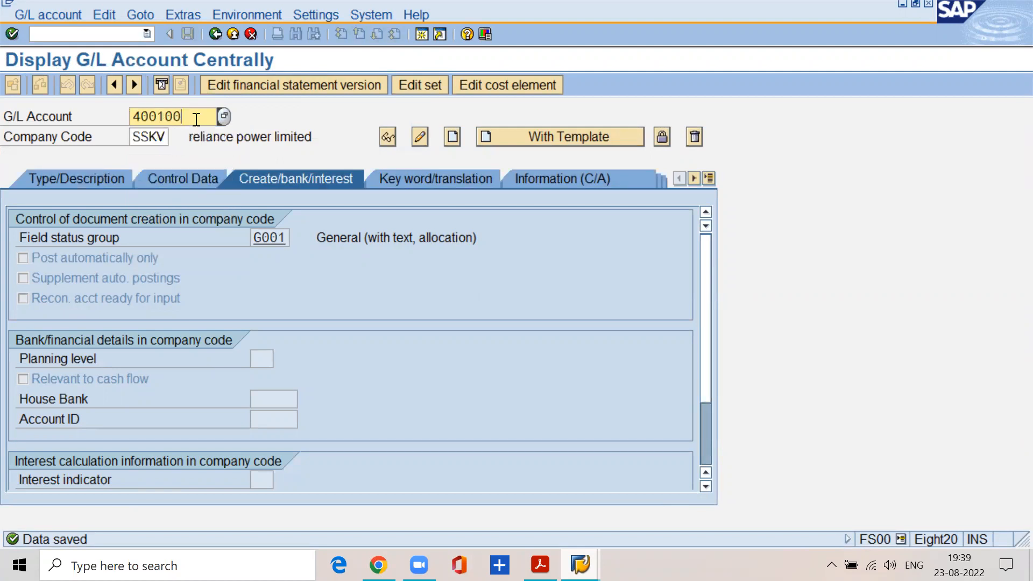
key("Tab")
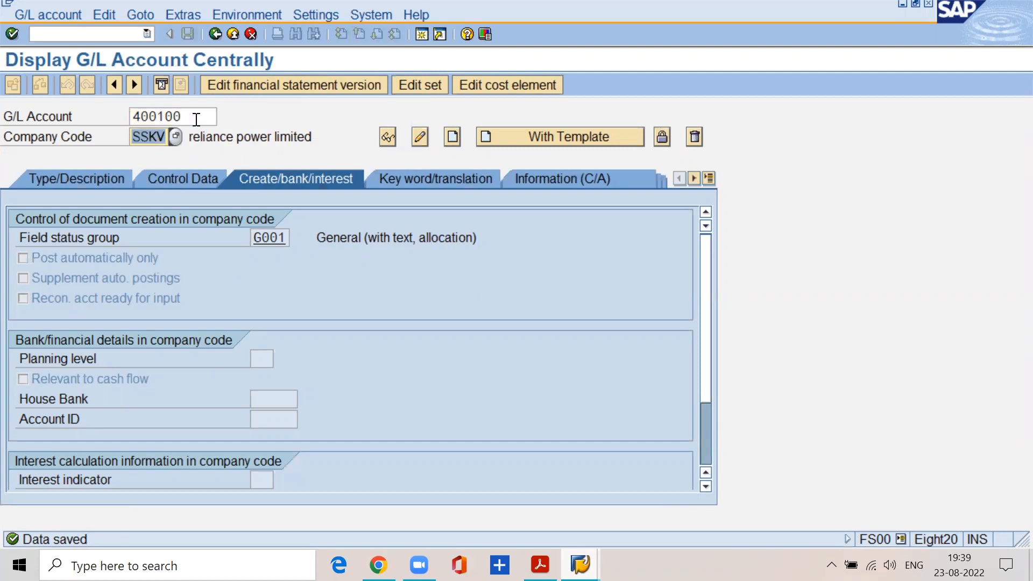
left_click(43, 19)
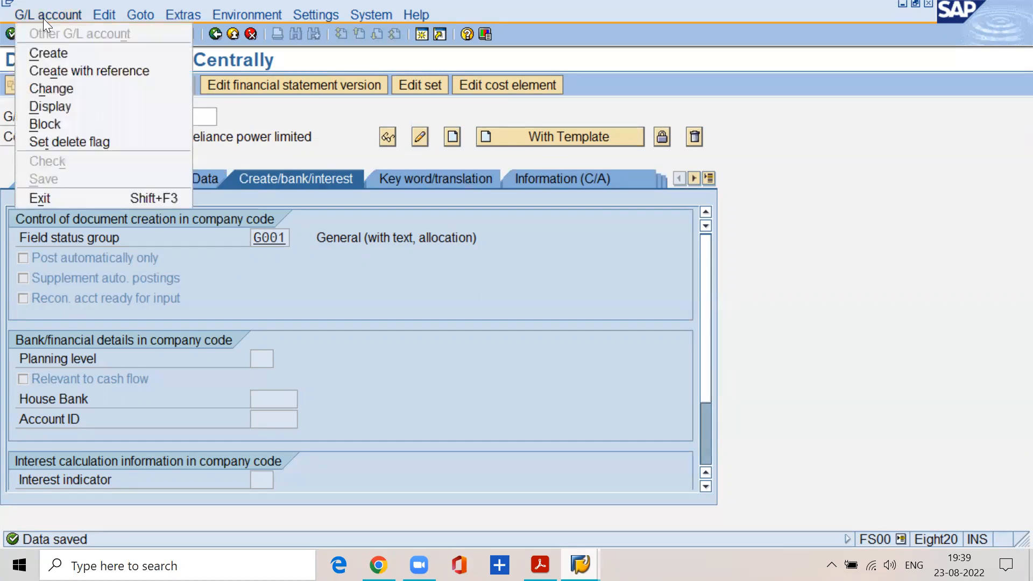
left_click(56, 52)
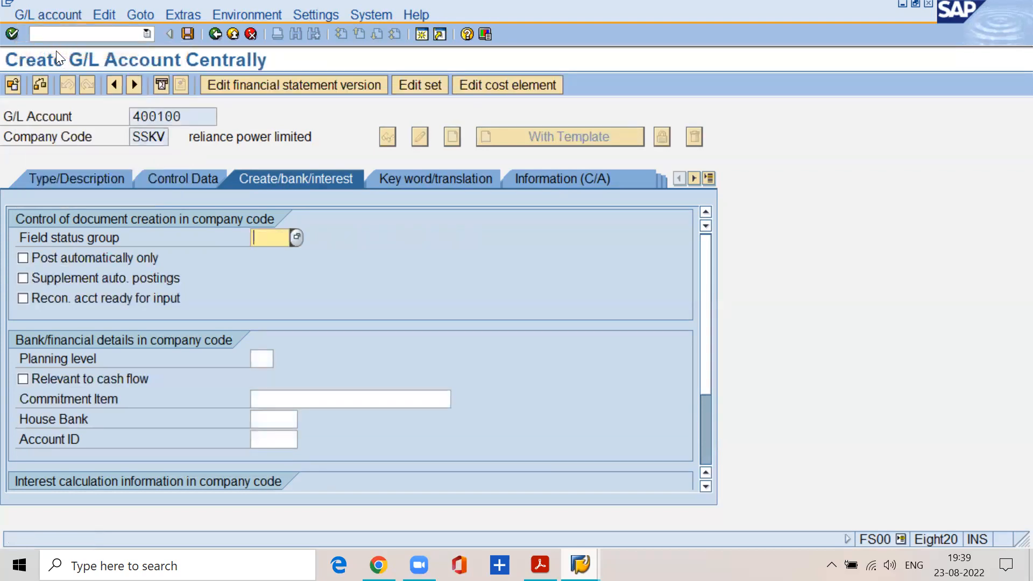
Assign account 400100 to account group PRSN personnel cost.
left_click(79, 177)
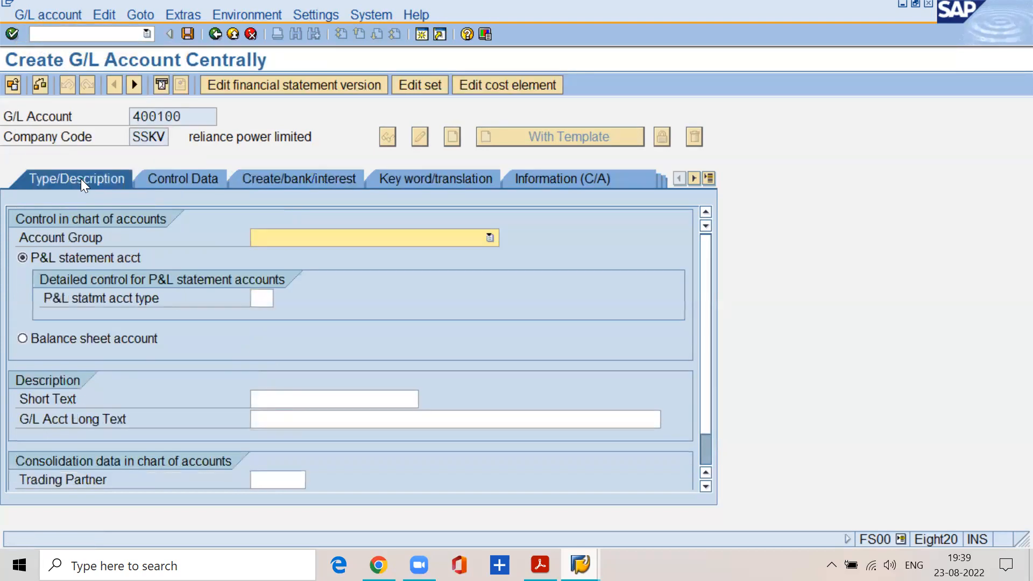
left_click(277, 236)
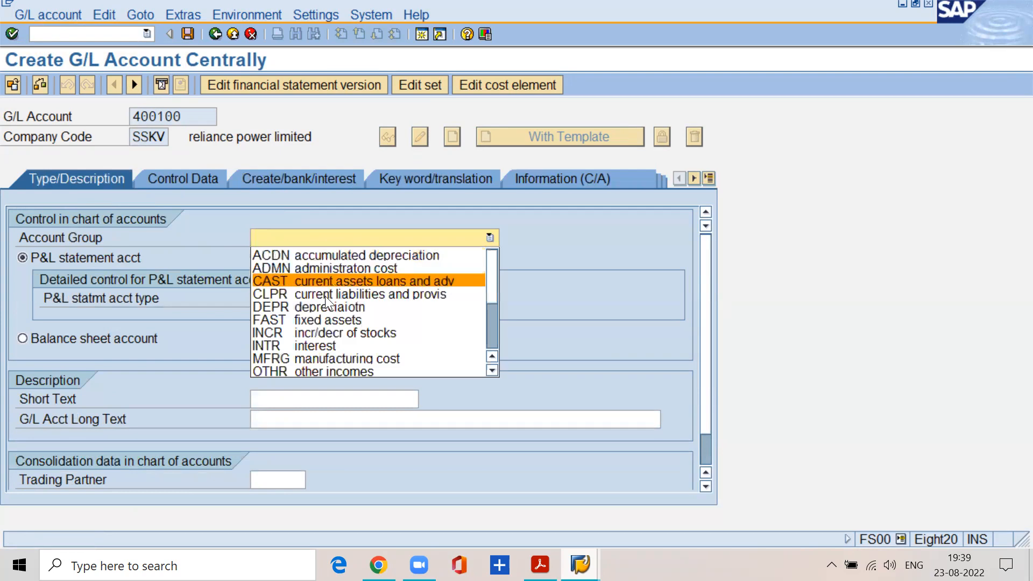
left_click(490, 369)
left_click(490, 369)
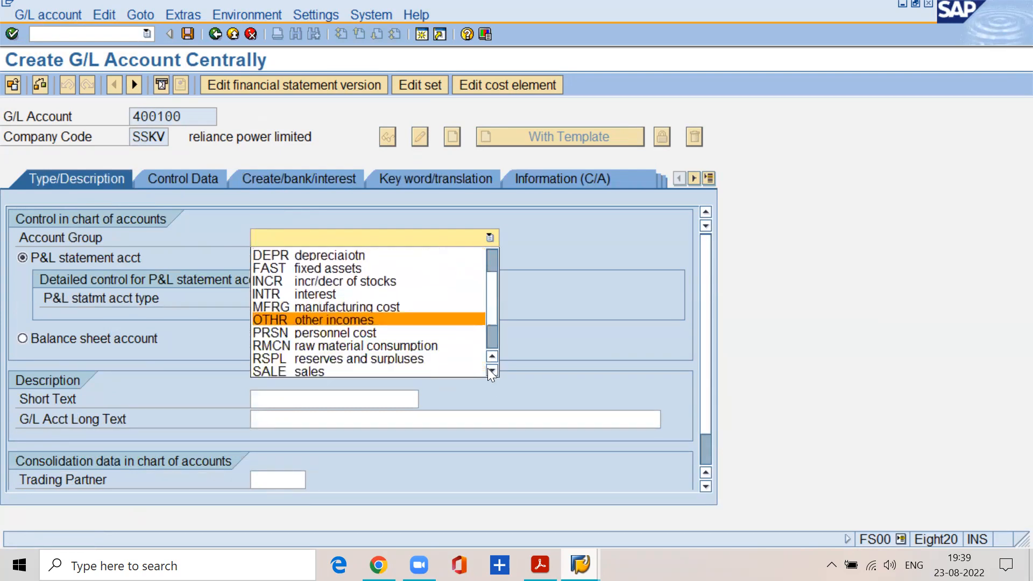
left_click(452, 332)
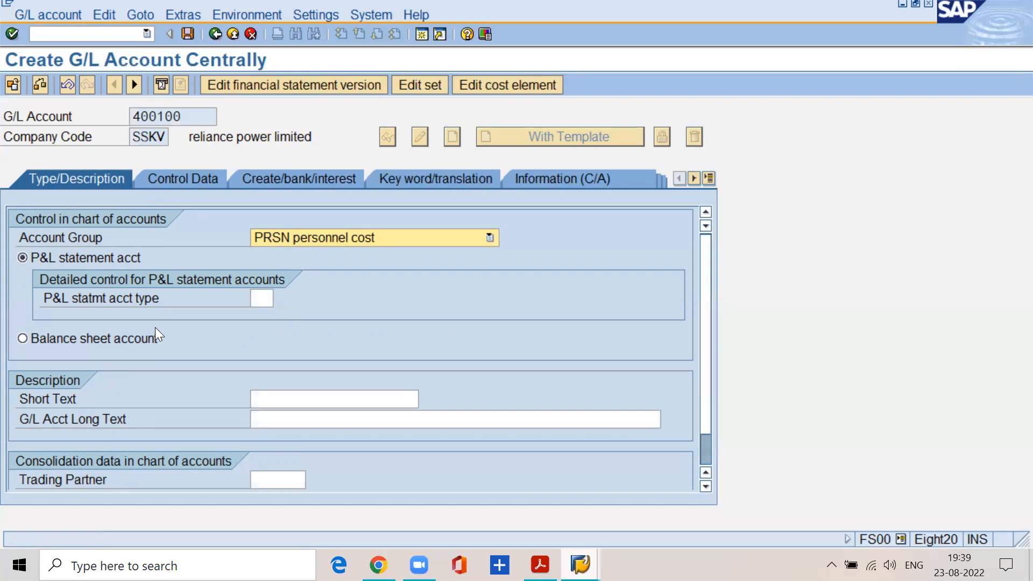
Check the available P&L statement account types for account 400100 without choosing one.
left_click(262, 295)
left_click(281, 295)
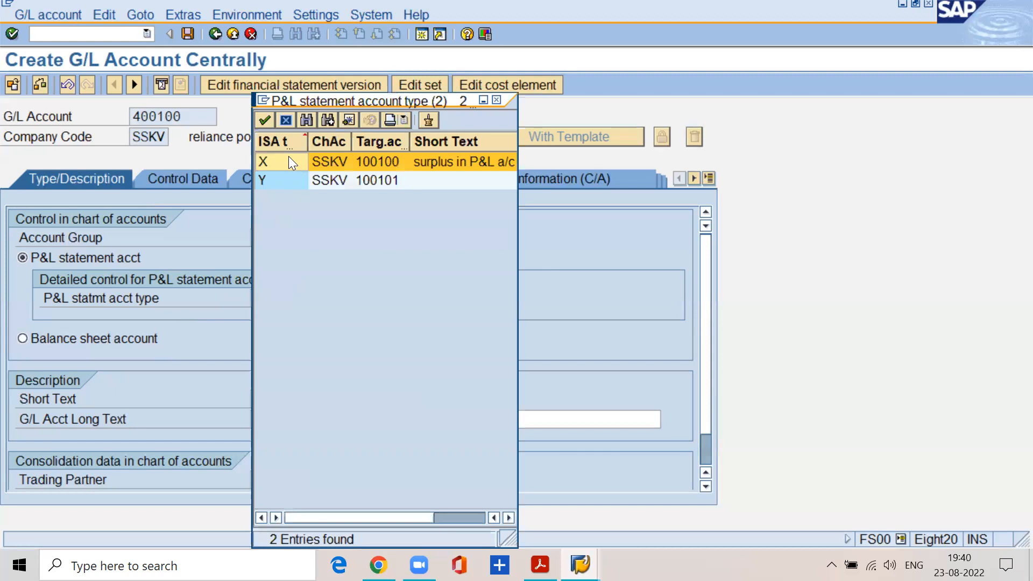
key("Escape")
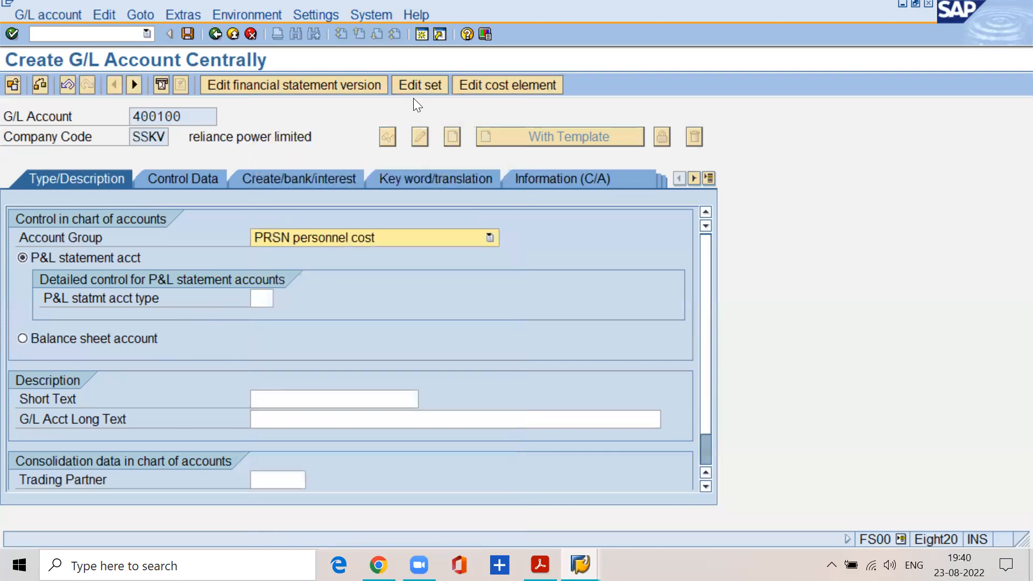
Open a new SAP session and run transaction OB13 for the list of charts of accounts.
left_click(420, 35)
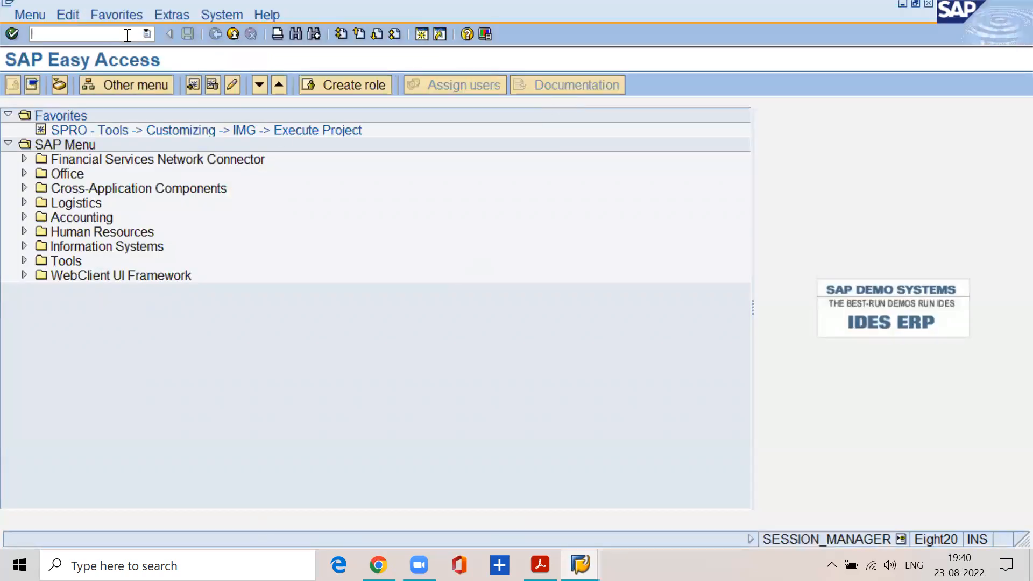
type("/nob13")
key("Return")
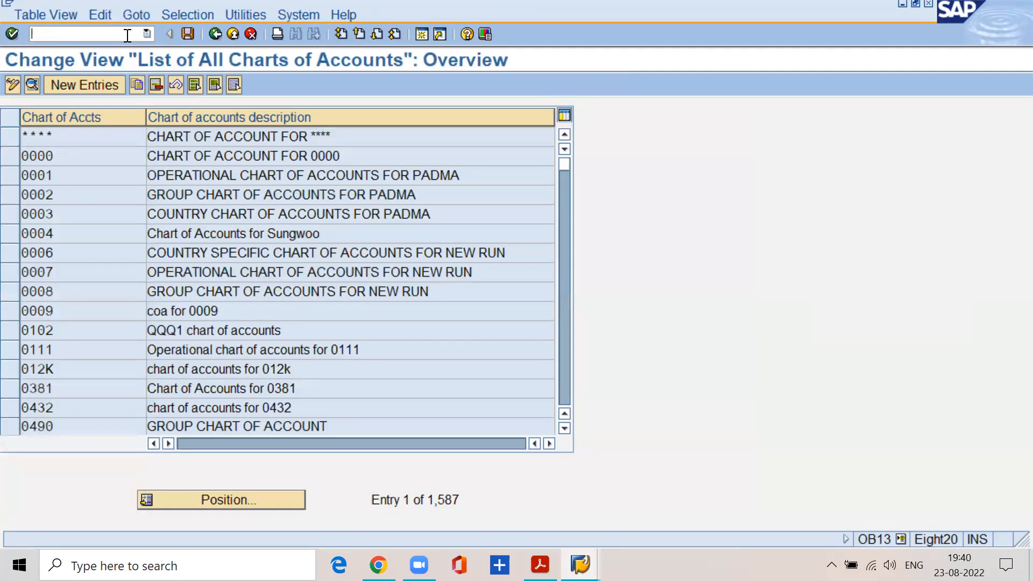
Try transaction OB61 in the new session in place of the charts of accounts list.
type("/n0b")
key("Return")
left_click(63, 35)
key("BackSpace")
key("BackSpace")
key("BackSpace")
type("nob6")
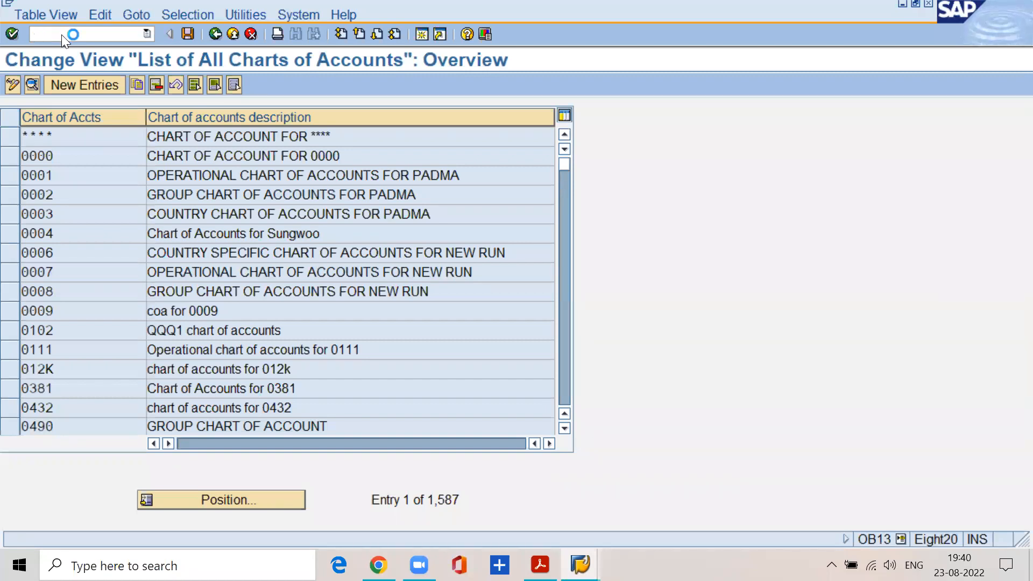
key("Return")
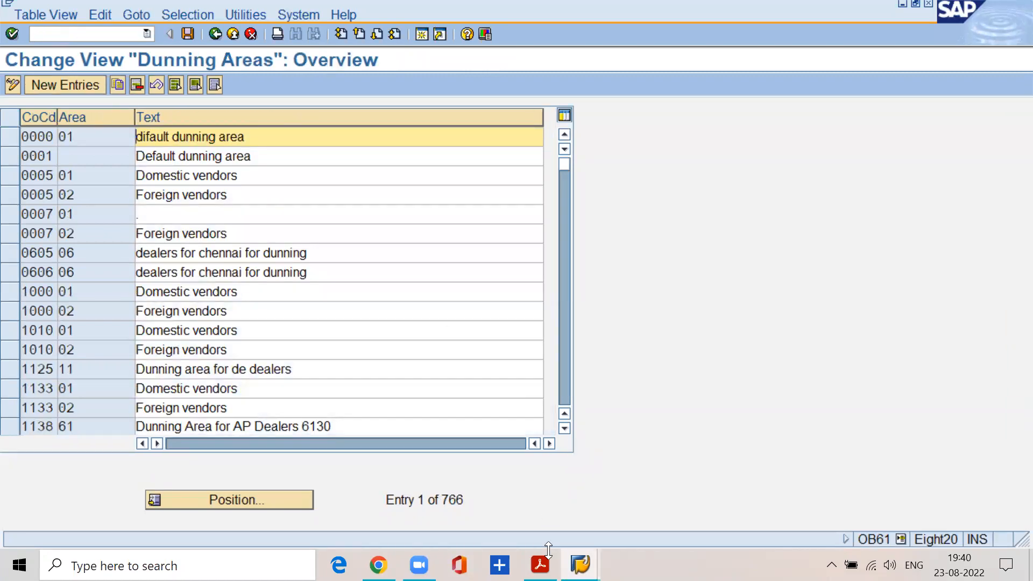
Switch to the FI material PDF, go to page 15, and select the transaction code in the Define Retained Earnings Account heading that follows.
left_click(540, 565)
scroll(402, 310, "down", 5)
scroll(404, 310, "up", 5)
left_click(270, 81)
type("15")
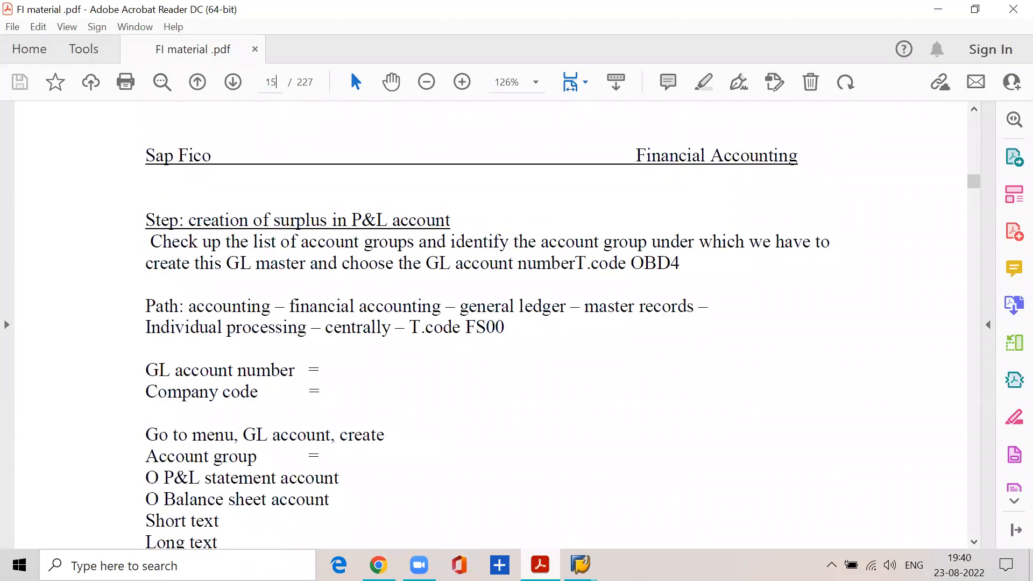
key("Return")
scroll(353, 238, "down", 6)
scroll(393, 400, "down", 10)
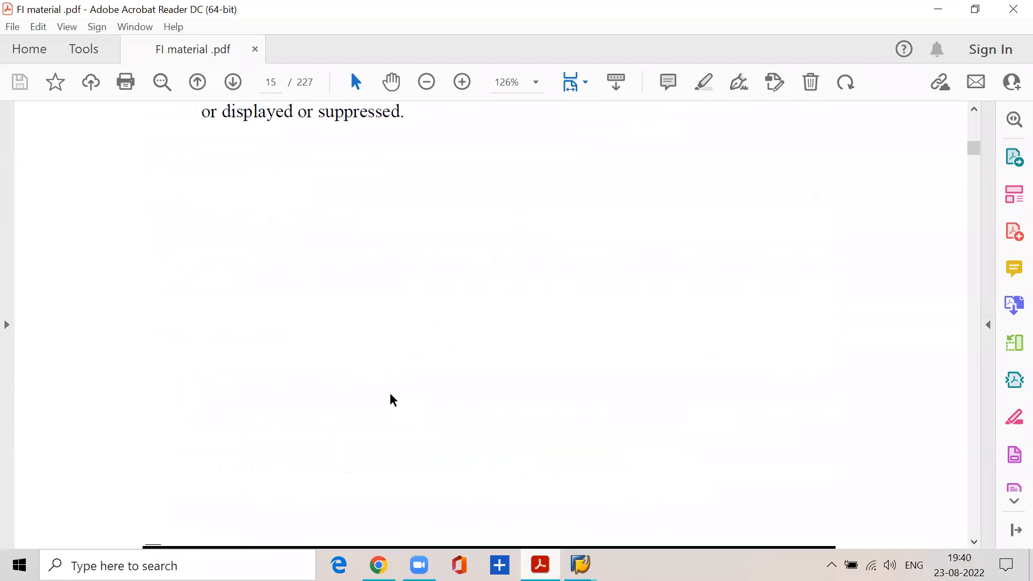
scroll(392, 401, "down", 5)
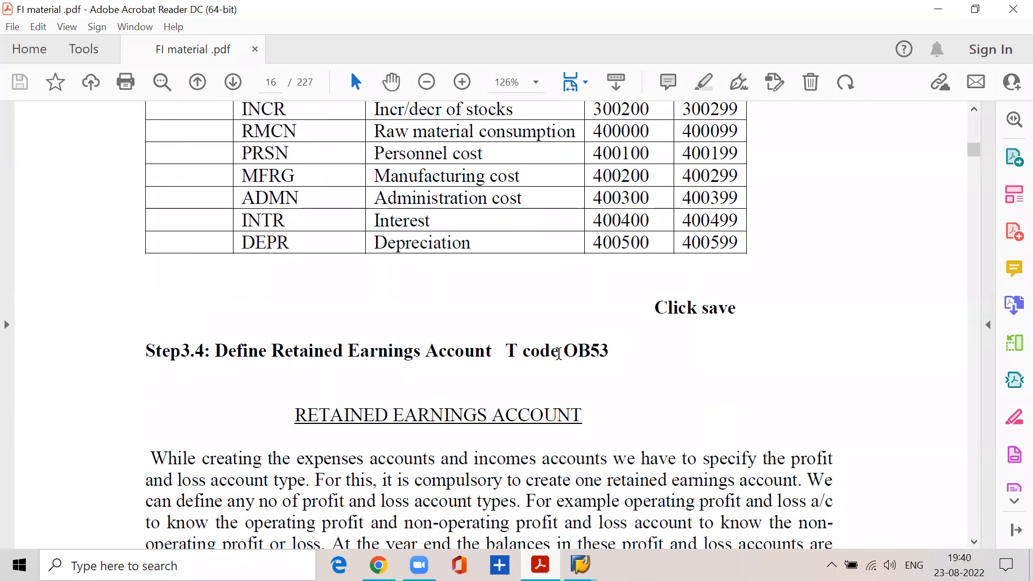
left_click_drag(563, 353, 624, 347)
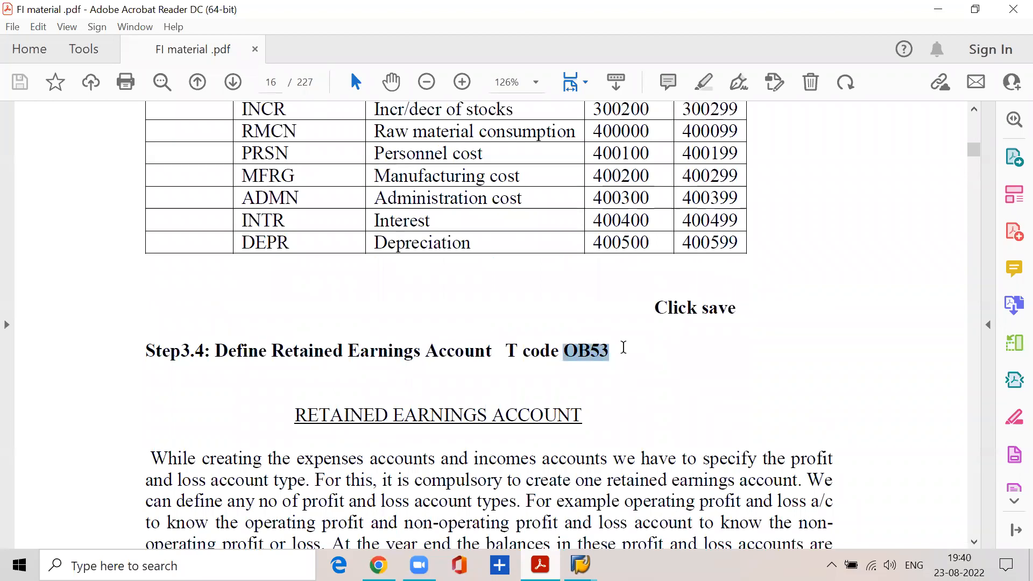
Return to the Dunning Areas session in SAP and run transaction OB53 for chart of accounts SSKV.
mouse_move(581, 566)
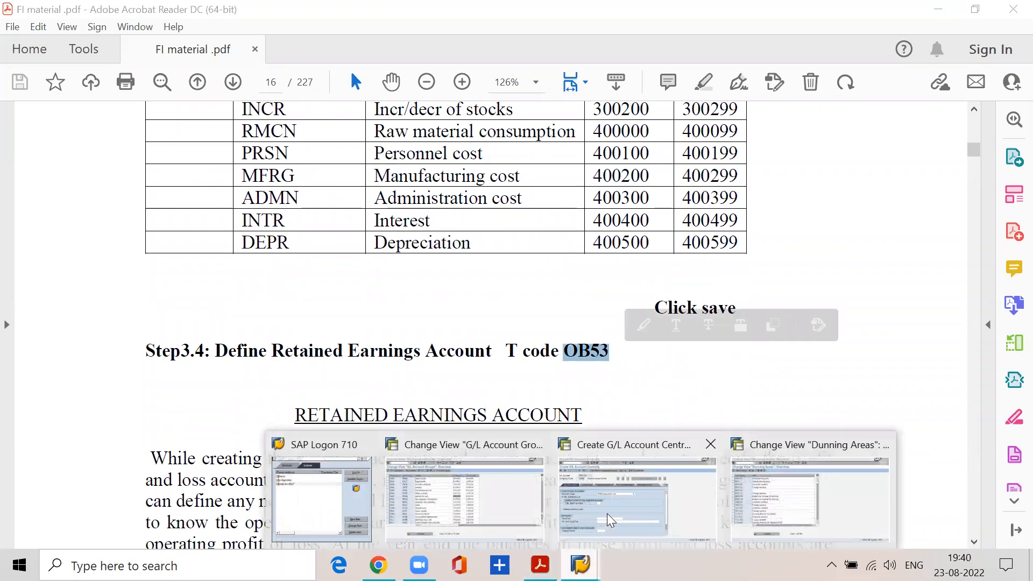
left_click(807, 501)
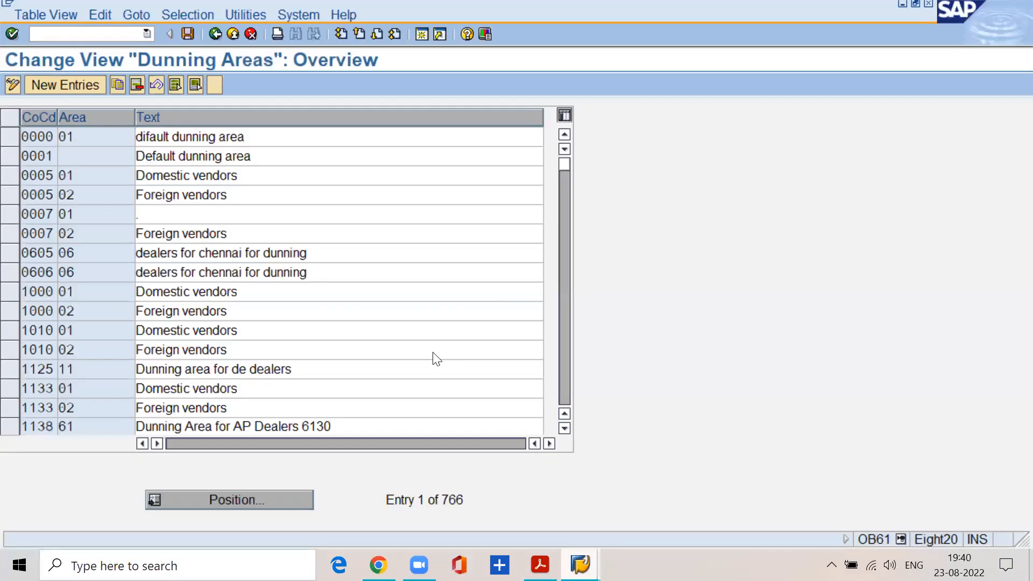
left_click(114, 35)
type("/nob5")
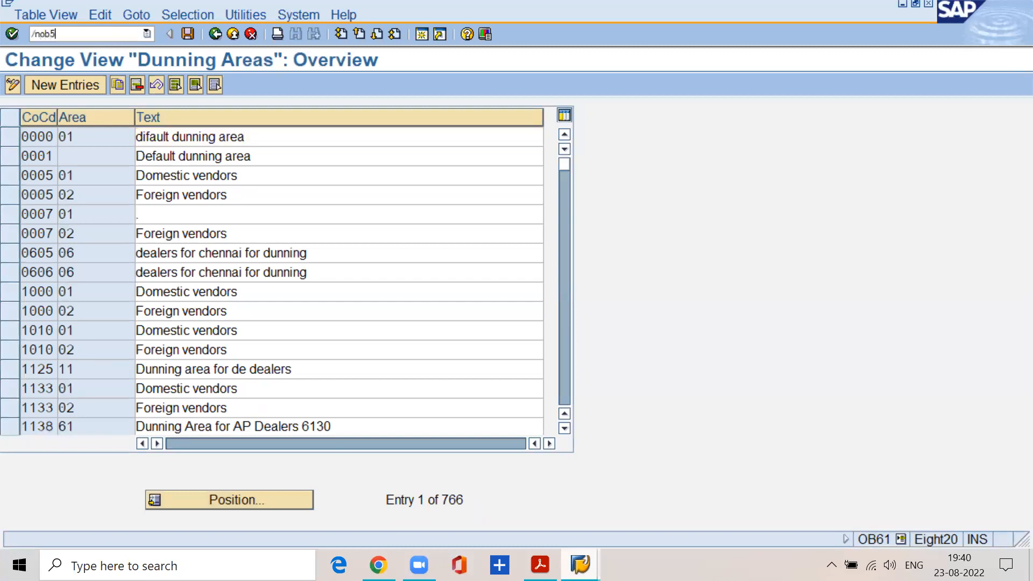
type("3")
key("Return")
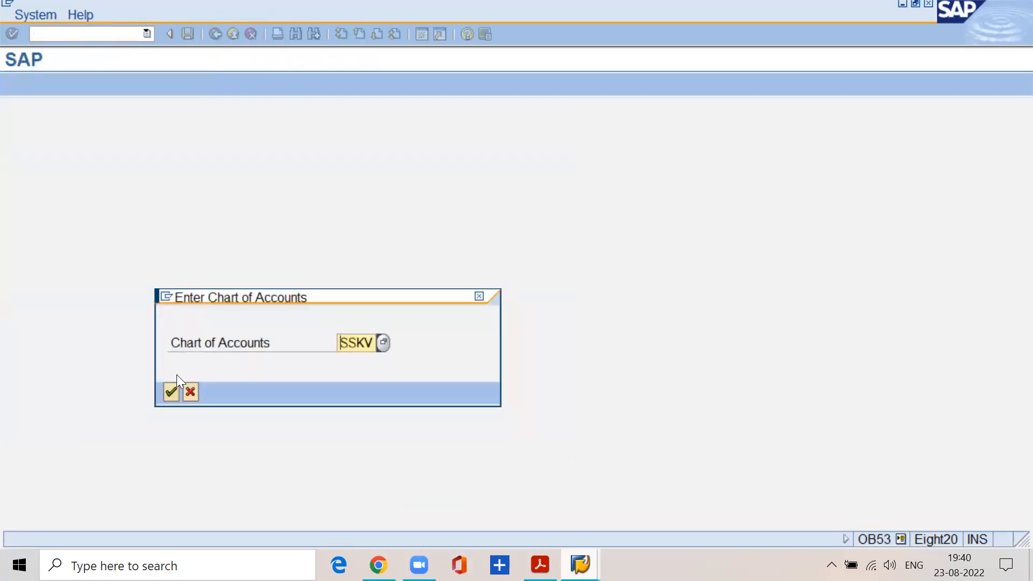
key("Return")
Examine P&L statement account types X and Y in the account assignment table, then return to the G/L account creation session.
left_click(33, 215)
left_click(30, 240)
left_click(21, 220)
left_click(27, 241)
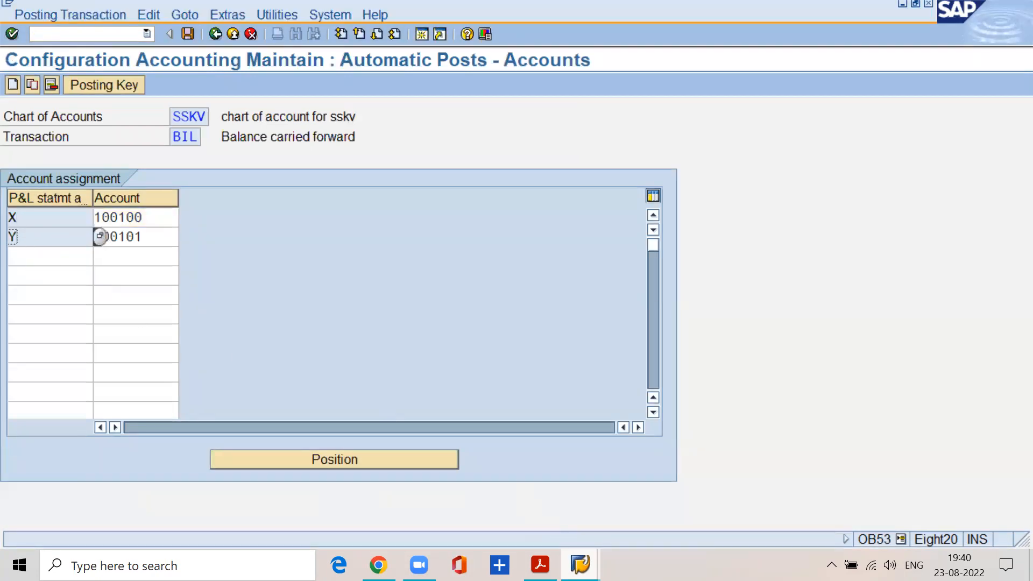
mouse_move(580, 565)
left_click(578, 512)
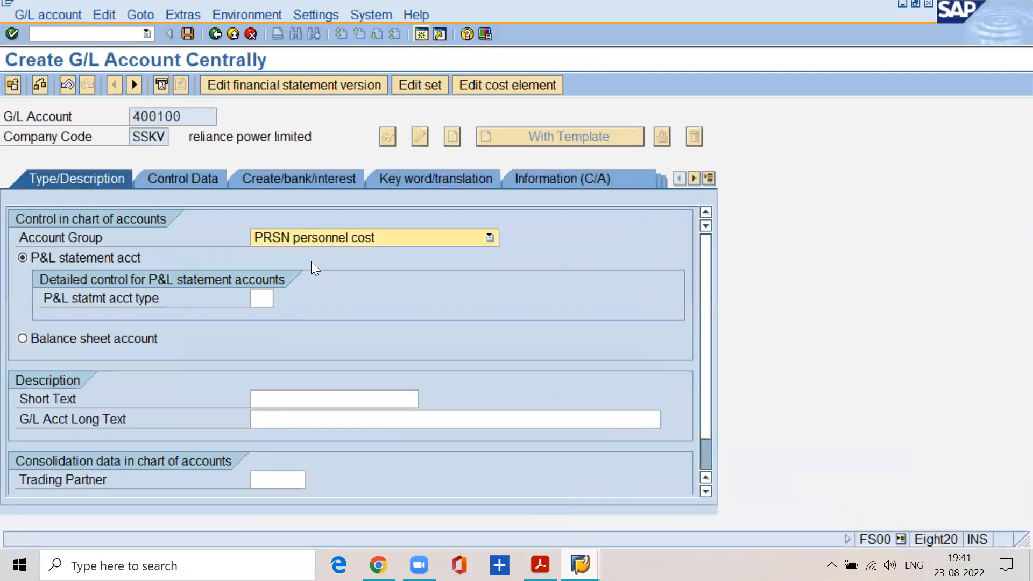
Switch back to the OB53 session and highlight the accounts assigned to types X and Y.
mouse_move(580, 566)
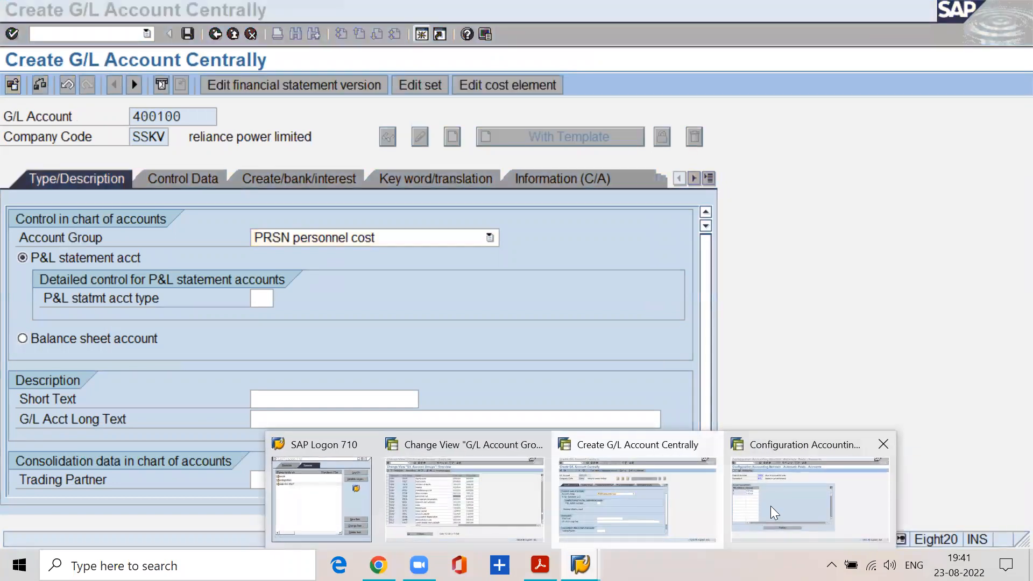
left_click(775, 513)
left_click(152, 218)
left_click_drag(151, 218, 78, 214)
left_click_drag(155, 240, 85, 237)
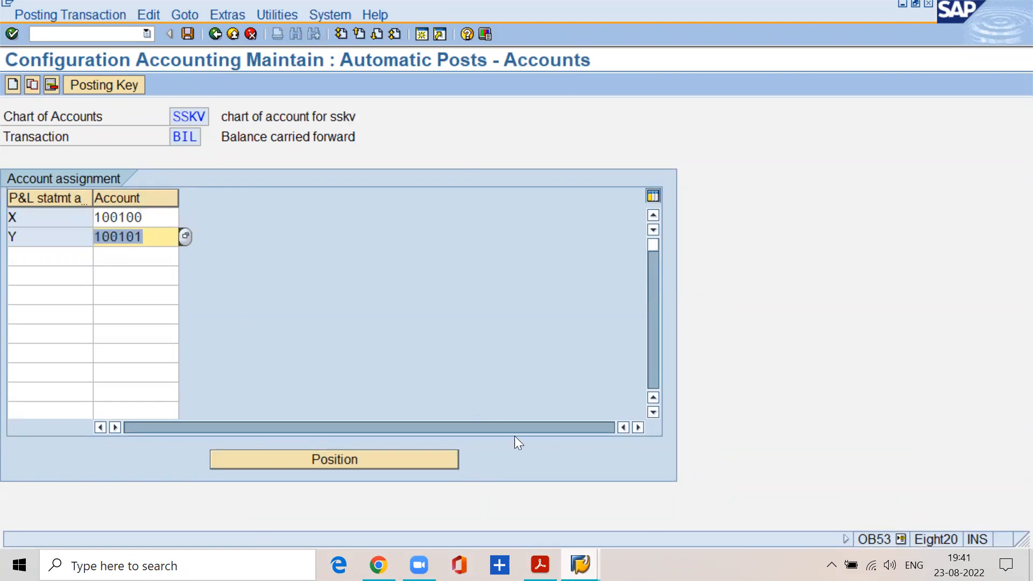
Return to the creation of account 400100 and set its P&L statement account type to X.
left_click(580, 564)
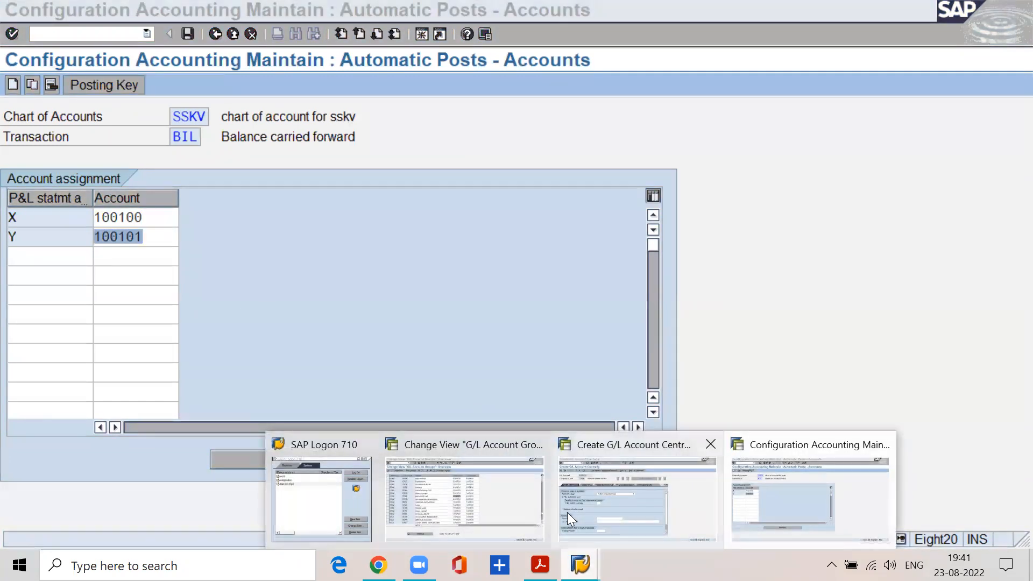
left_click(567, 512)
left_click_drag(182, 117, 124, 115)
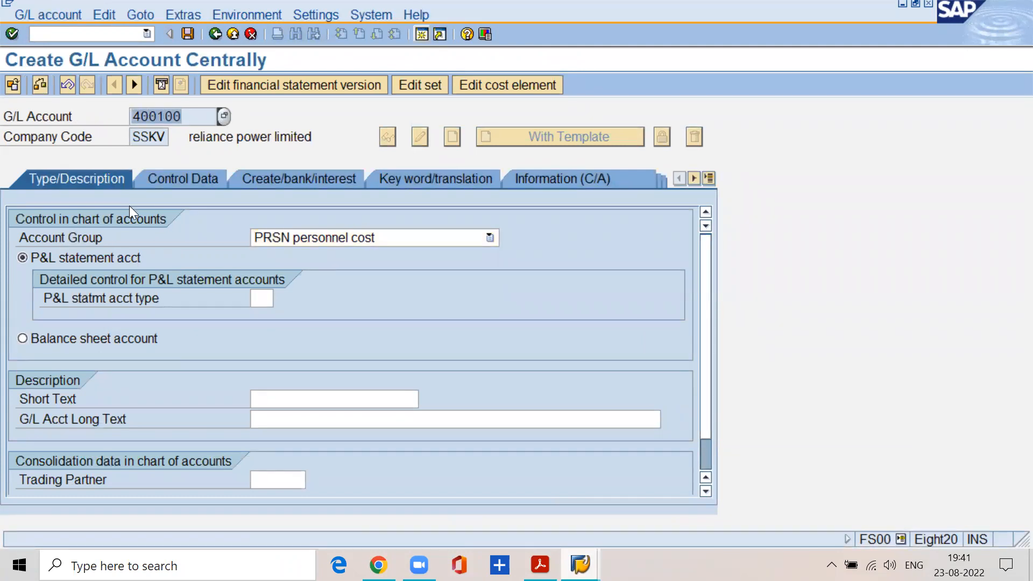
left_click(258, 298)
left_click(281, 295)
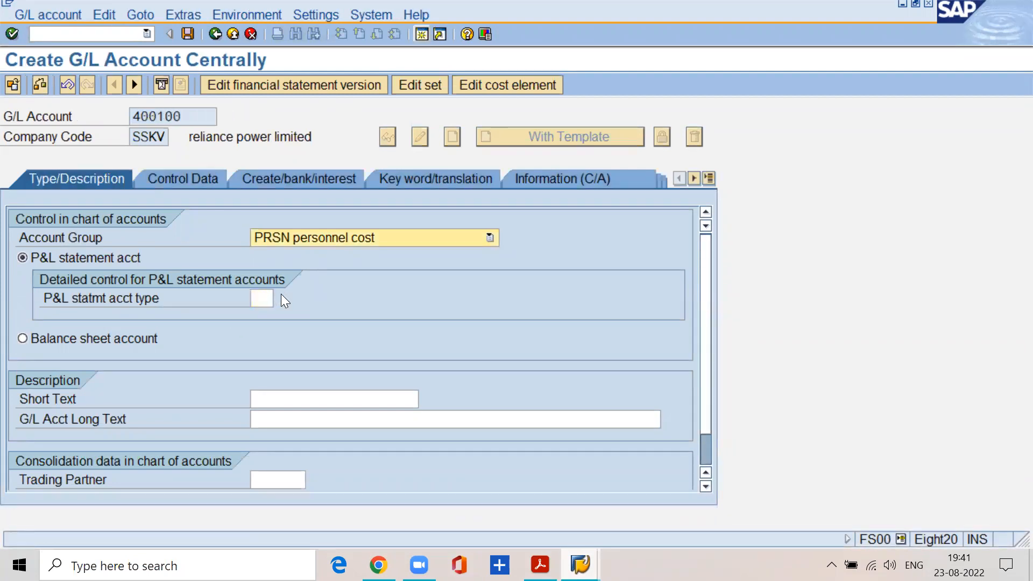
left_click(268, 297)
left_click(279, 298)
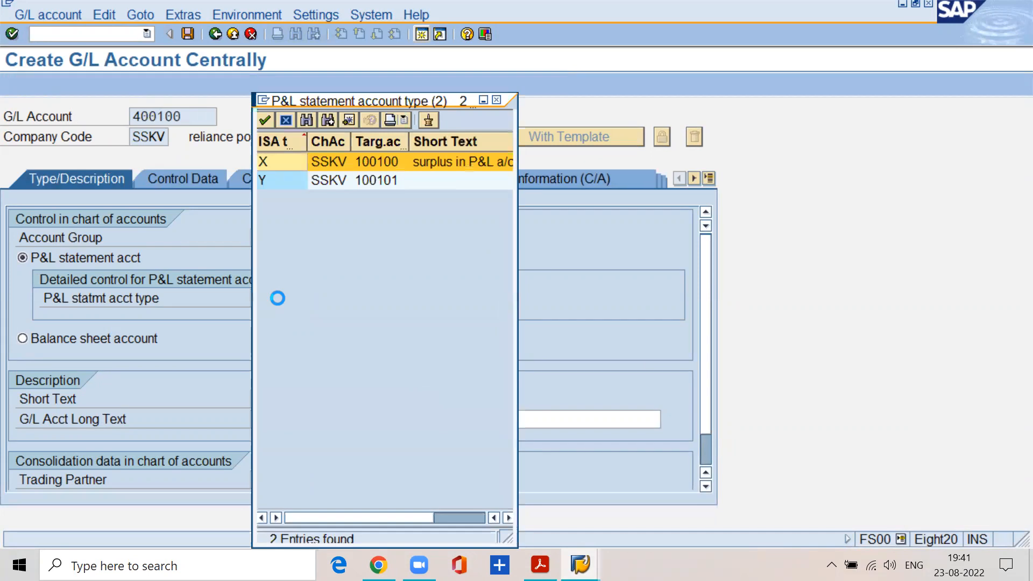
double_click(313, 165)
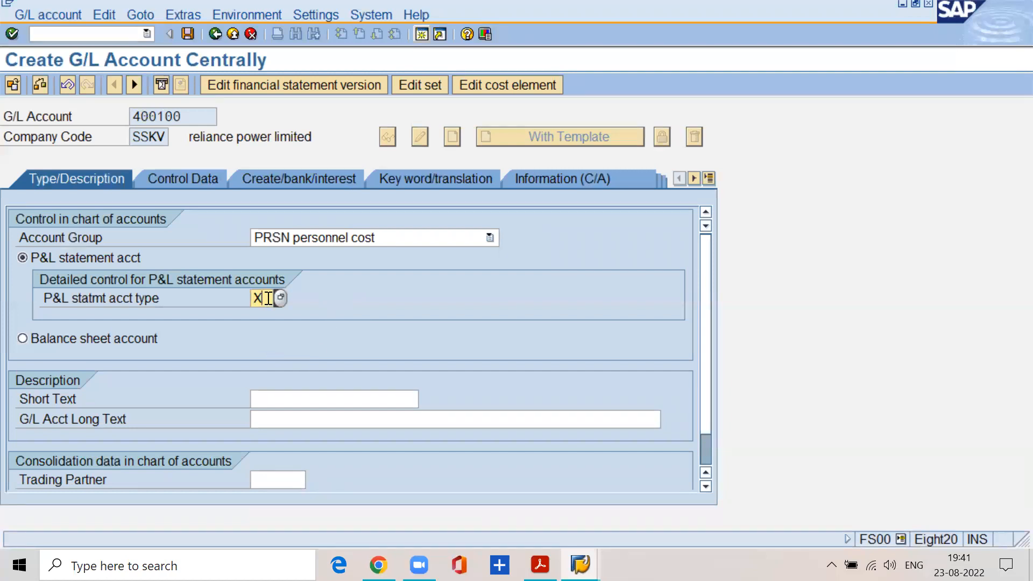
Switch to the OB53 session, delete the account assignment for P&L statement type Y, and save.
left_click(581, 565)
left_click(805, 508)
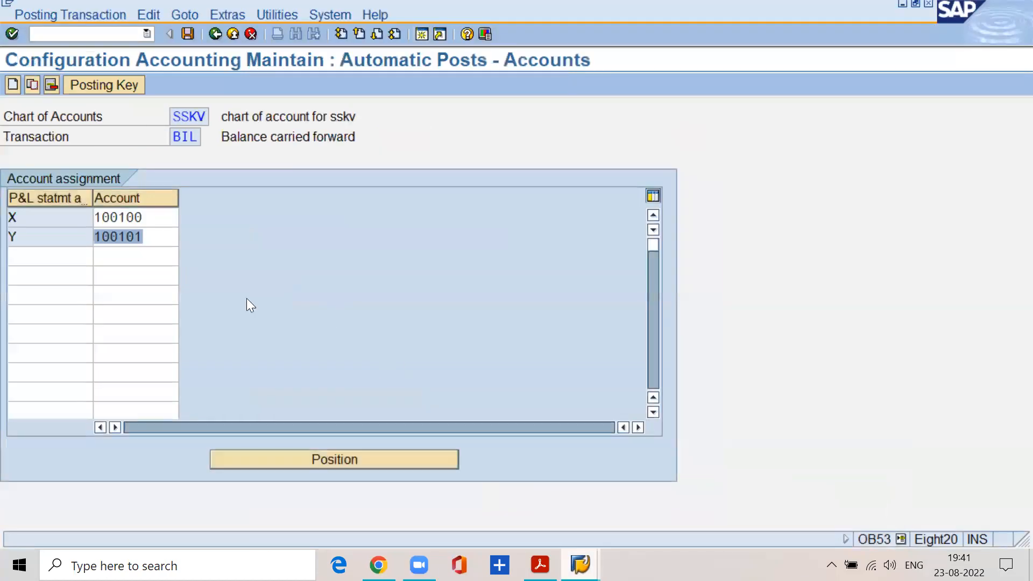
left_click(156, 230)
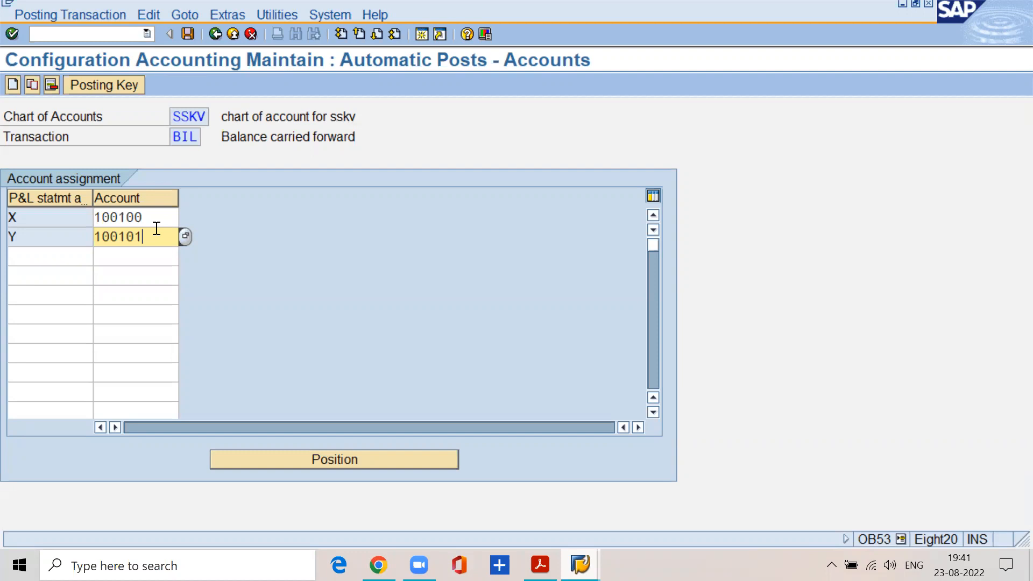
left_click(39, 240)
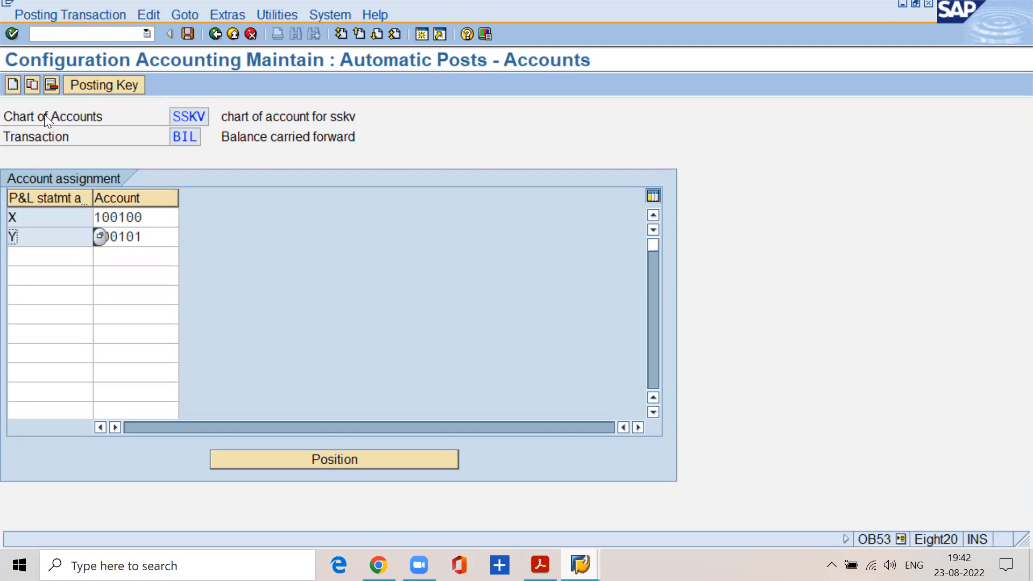
left_click(51, 88)
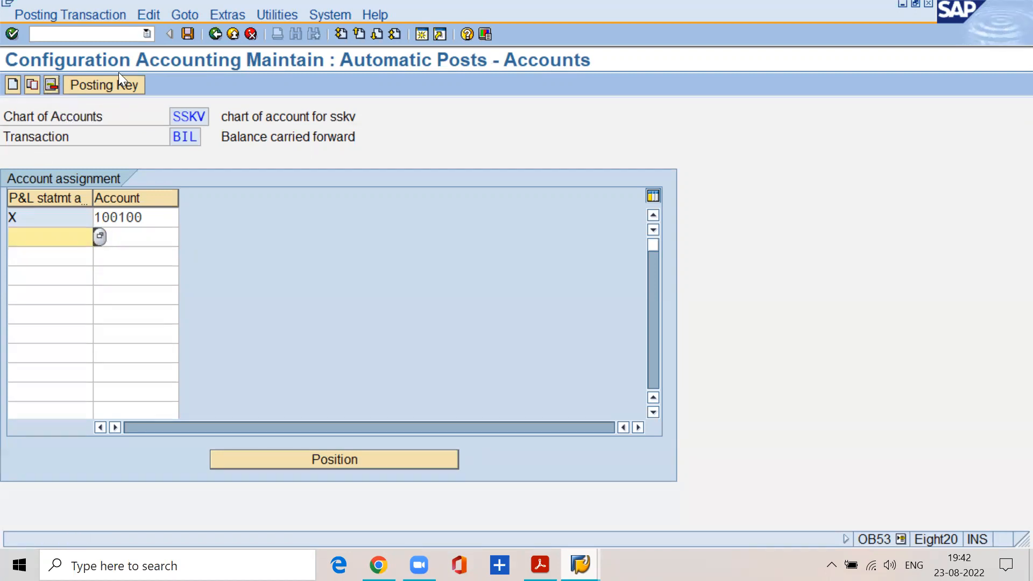
left_click(188, 35)
left_click(49, 270)
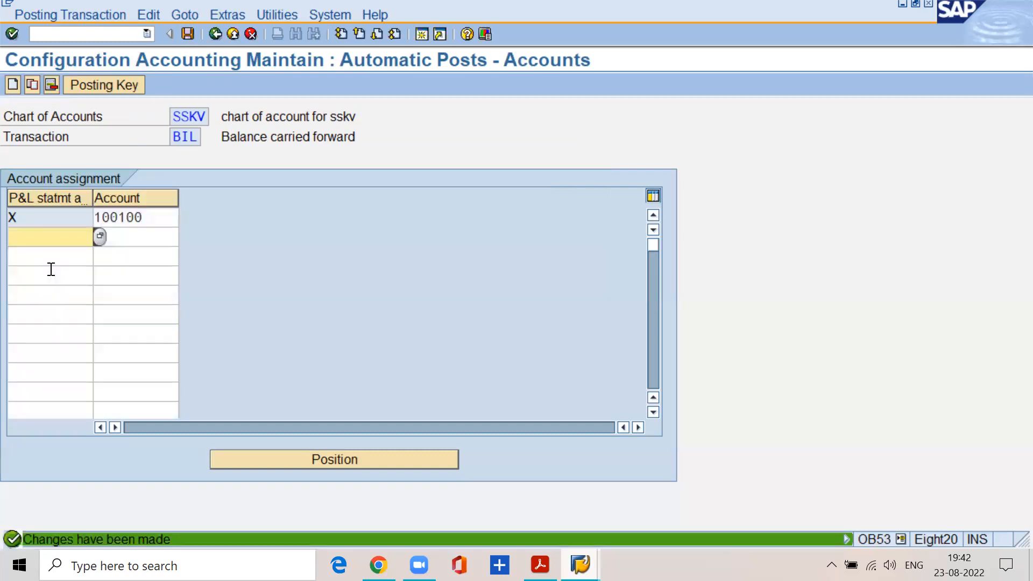
Switch to the G/L account session, restart transaction FS00, and start creating account 400100 in company code SSKV again.
left_click(580, 564)
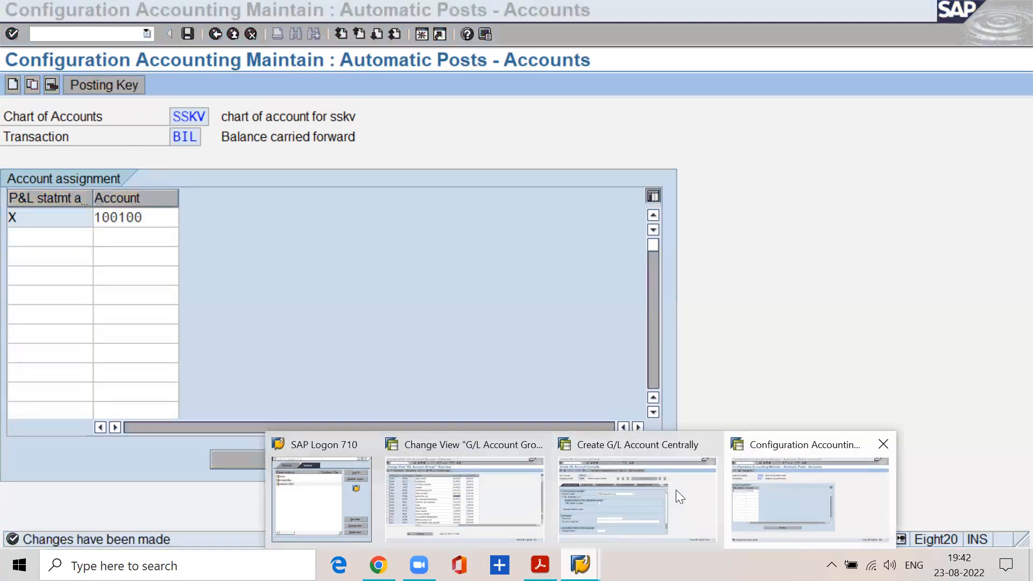
left_click(657, 490)
type("/nfs00")
key("Return")
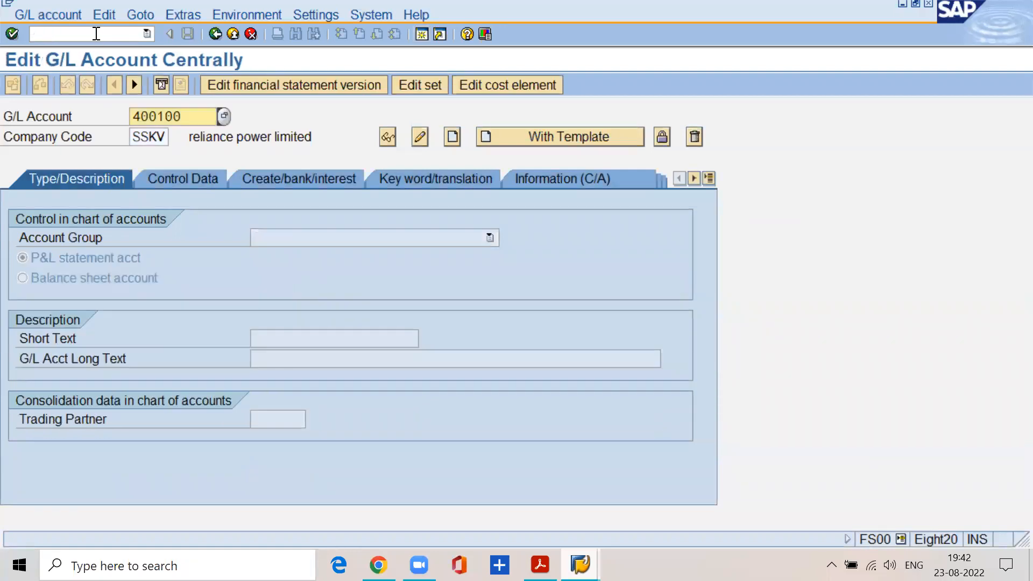
left_click(56, 13)
left_click(58, 52)
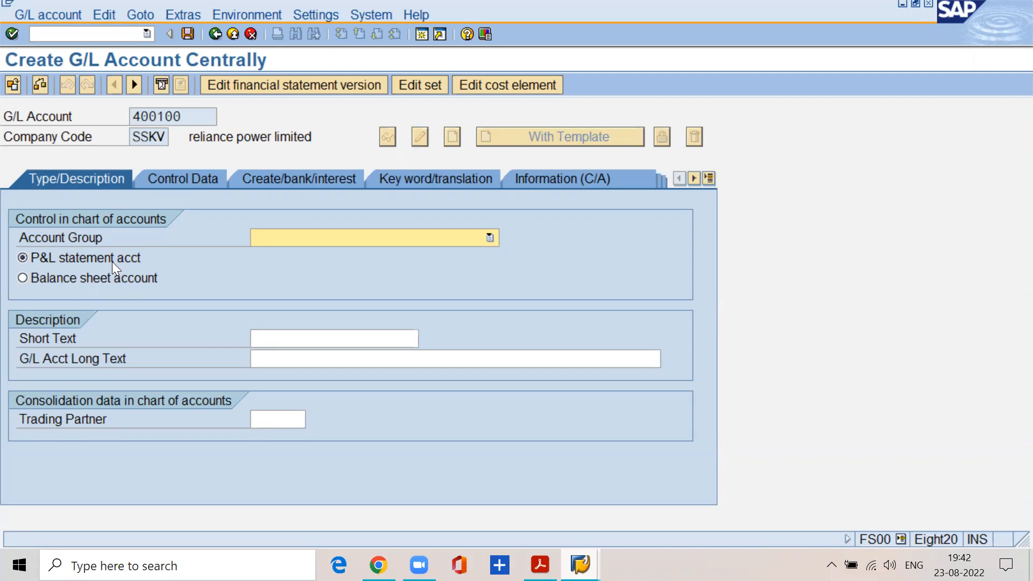
Assign account group PRSN personnel cost to the restarted account 400100.
left_click(326, 240)
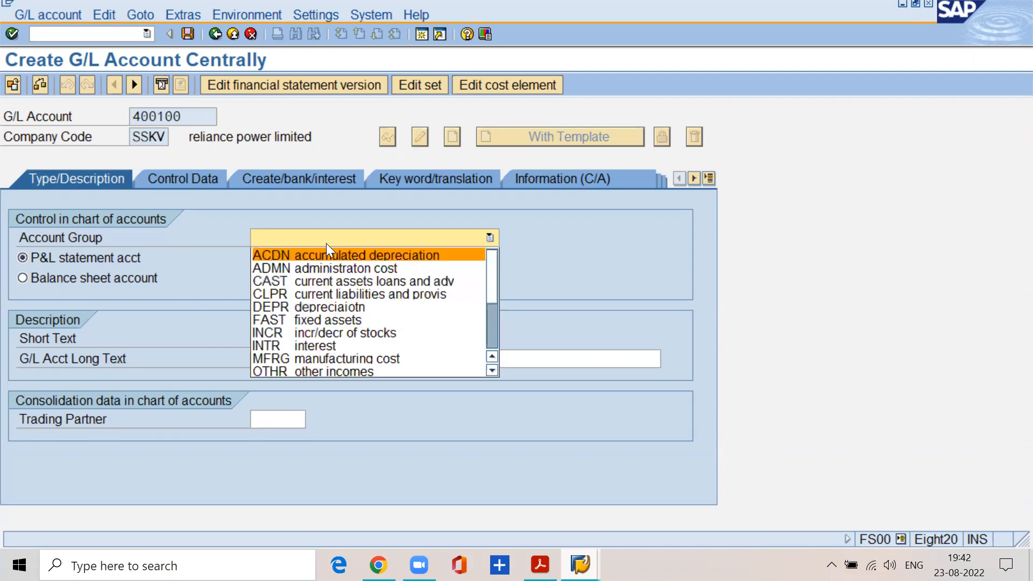
key("p")
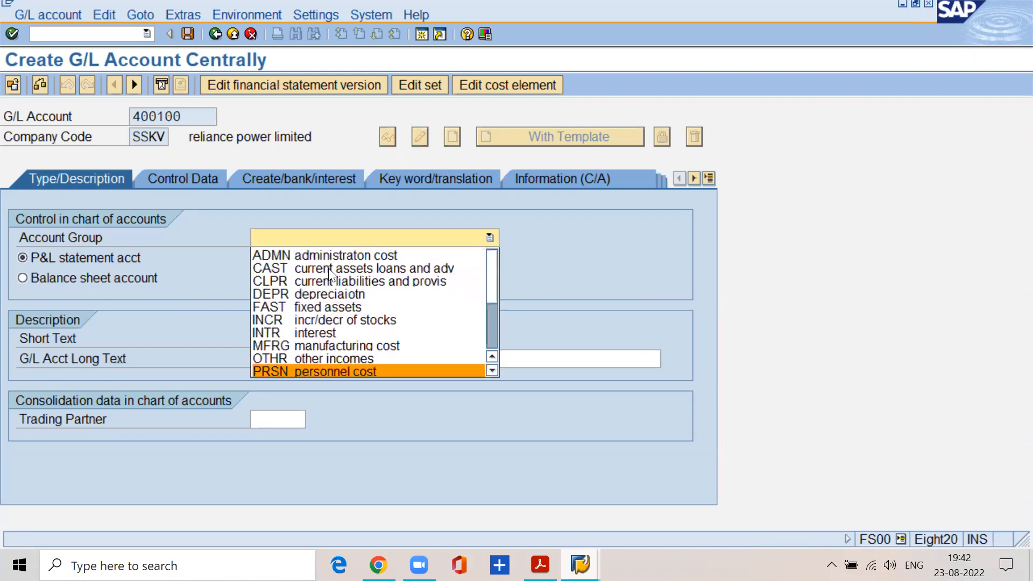
key("Return")
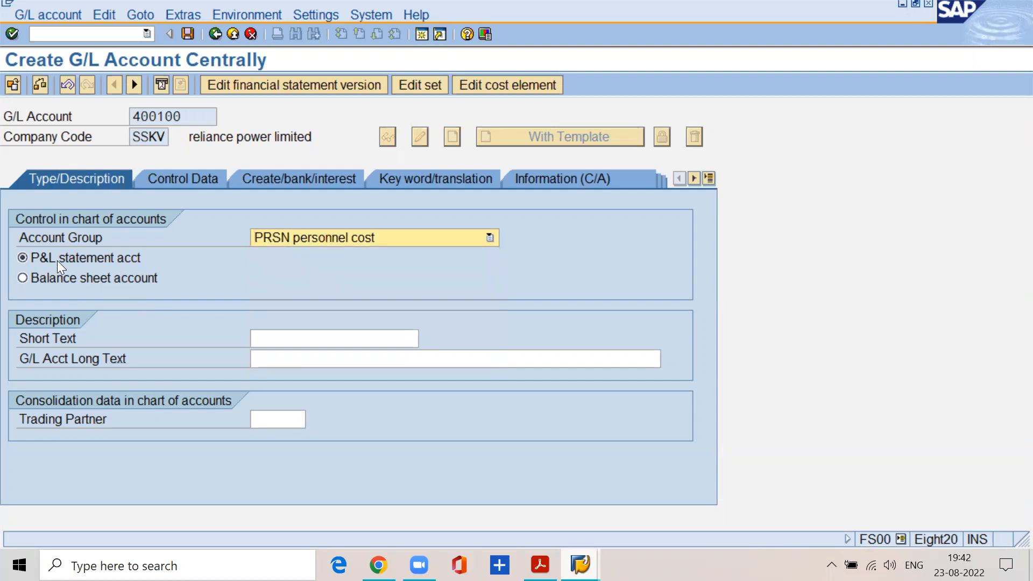
Enter "salaries a/c" as the short text and "salaires a/c" as the G/L long text of account 400100.
left_click(266, 339)
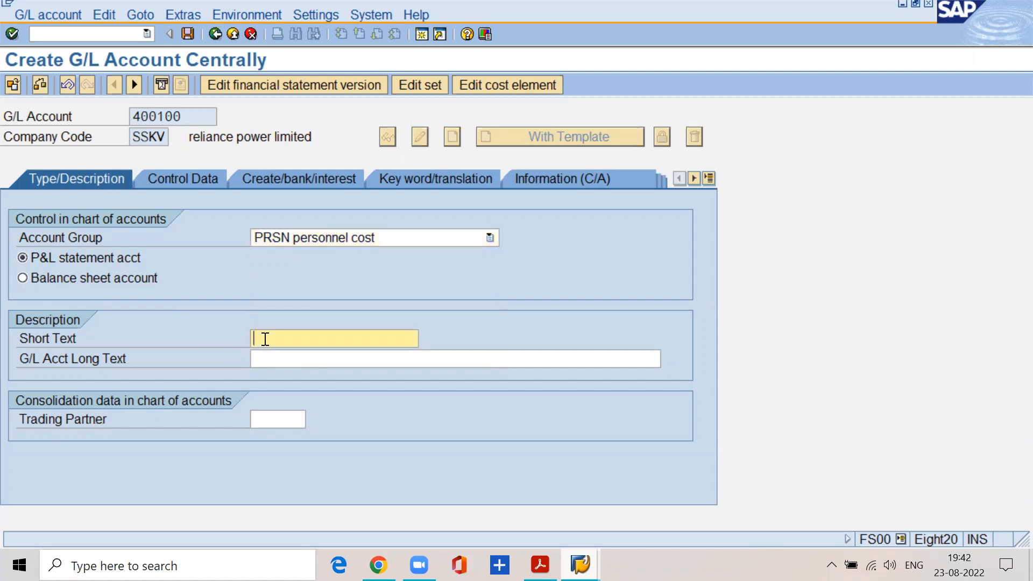
type("salaires a/c")
key("BackSpace")
key("BackSpace")
key("BackSpace")
key("BackSpace")
key("BackSpace")
key("BackSpace")
key("BackSpace")
key("BackSpace")
type("ries a/c")
left_click(261, 358)
type("salaires a/c")
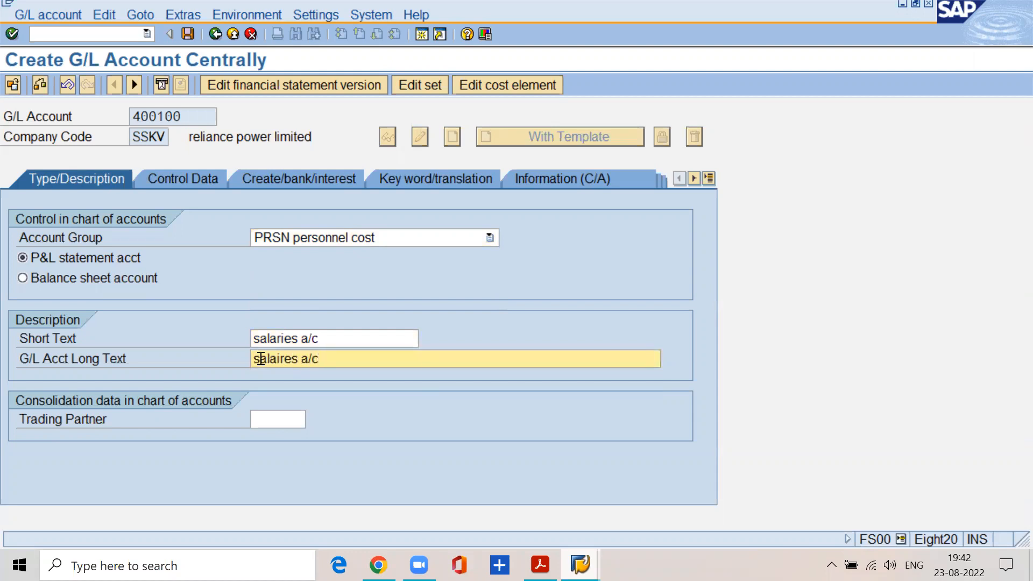
In account 400100's control data, enable only balances in local currency and line item display, and set sort key 004.
left_click(187, 178)
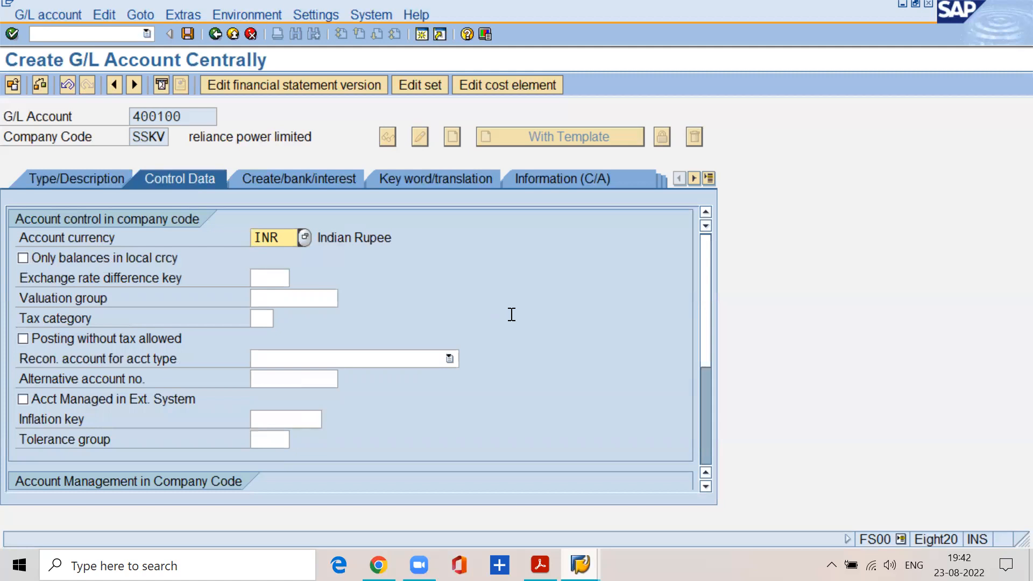
left_click(23, 259)
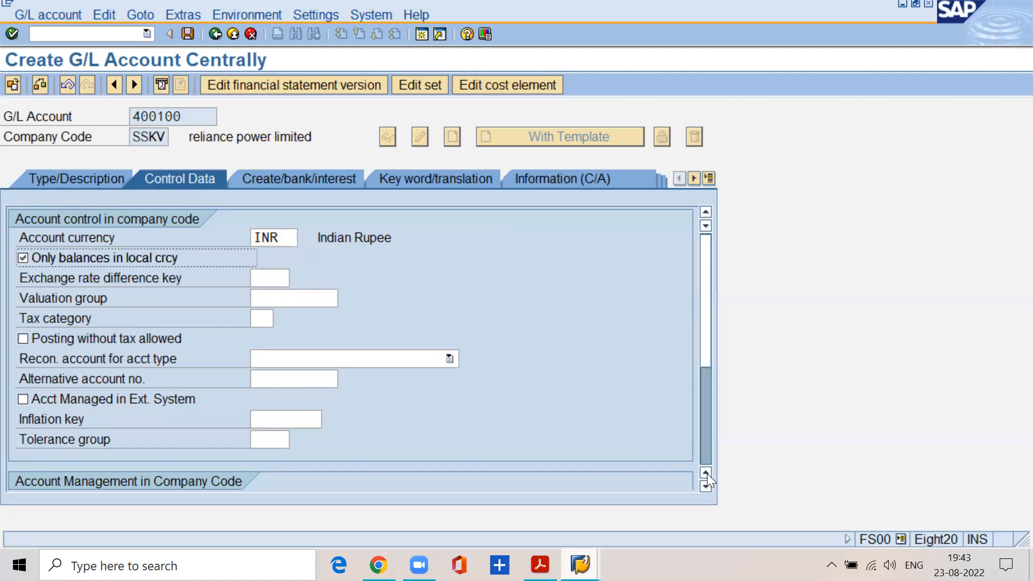
scroll(703, 482, "down", 5)
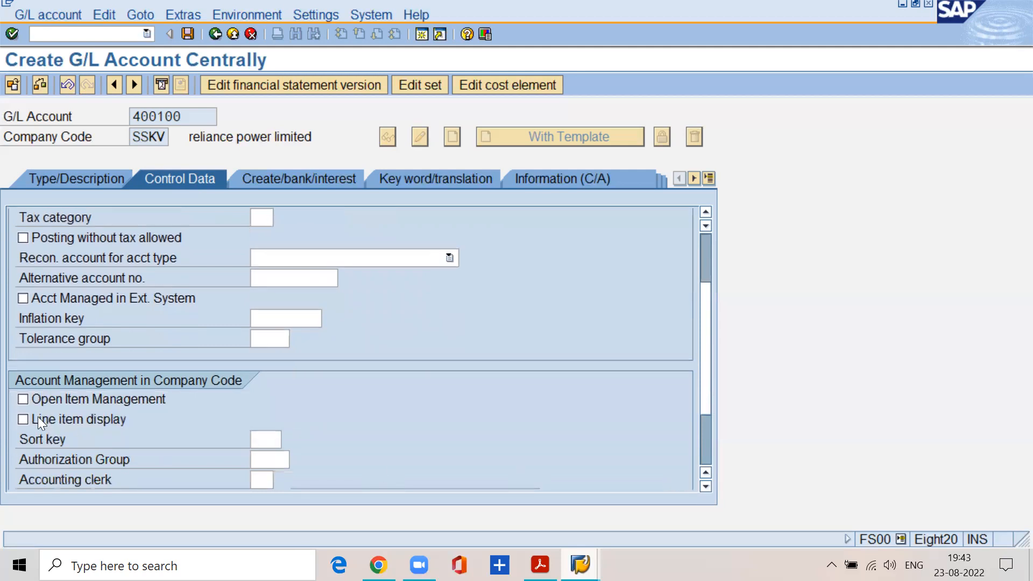
left_click(23, 419)
left_click(269, 437)
type("004")
Set field status group G001 for account 400100 and save the account.
left_click(294, 177)
left_click(268, 238)
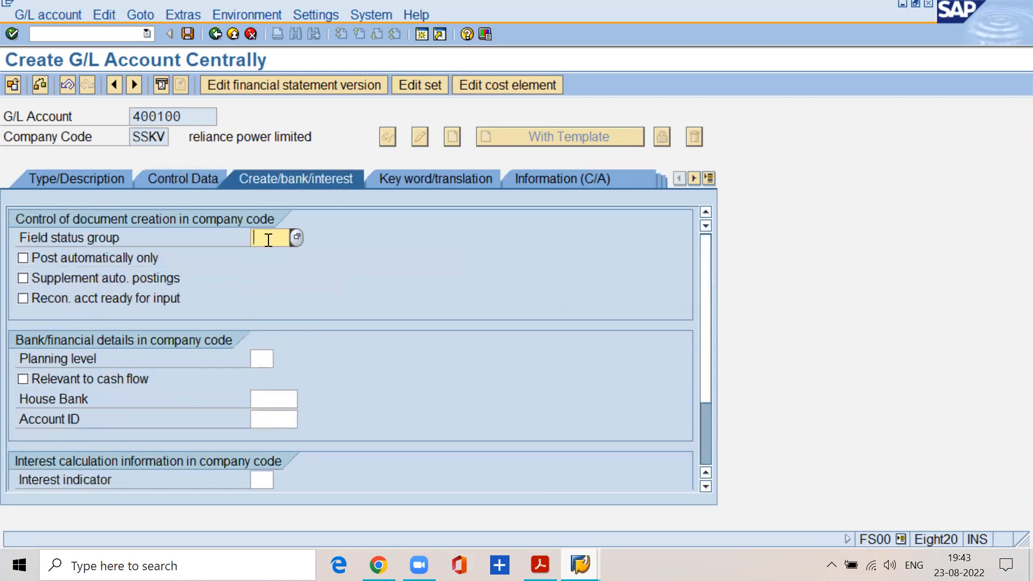
type("g001")
key("ctrl+s")
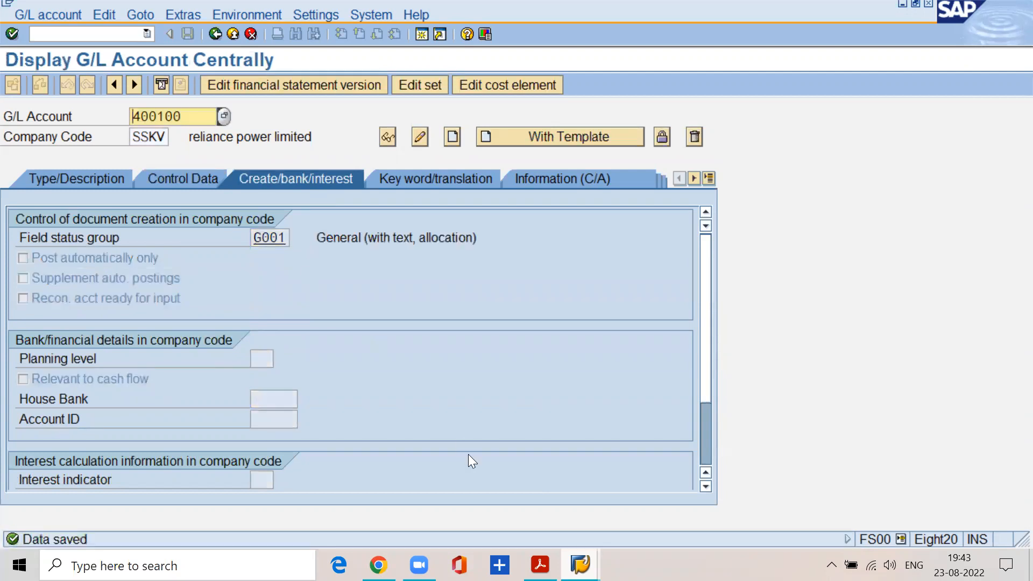
Switch to the FI material PDF, go to page 35, and examine the step on creating the wages account.
left_click(540, 565)
left_click(272, 82)
type("35")
key("Return")
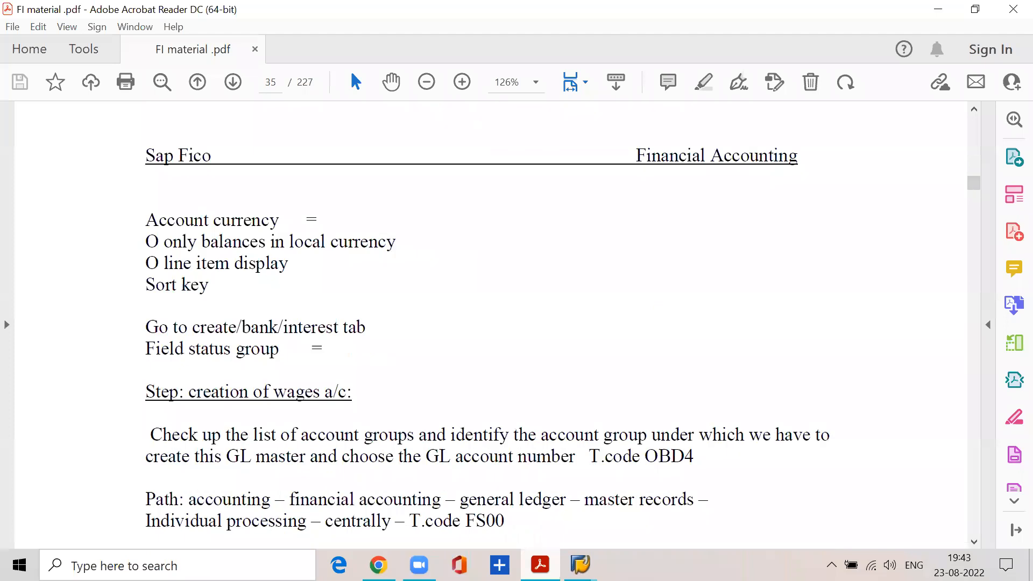
scroll(279, 343, "down", 1)
left_click_drag(249, 358, 353, 364)
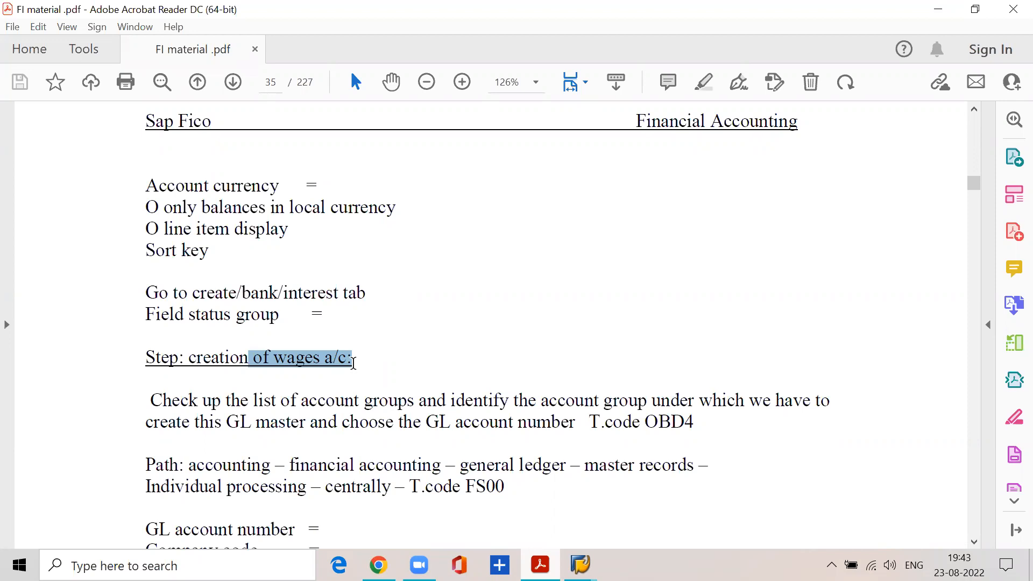
Switch to the OBD4 account groups session and check the number range of the SSKV manufacturing cost group.
left_click(581, 565)
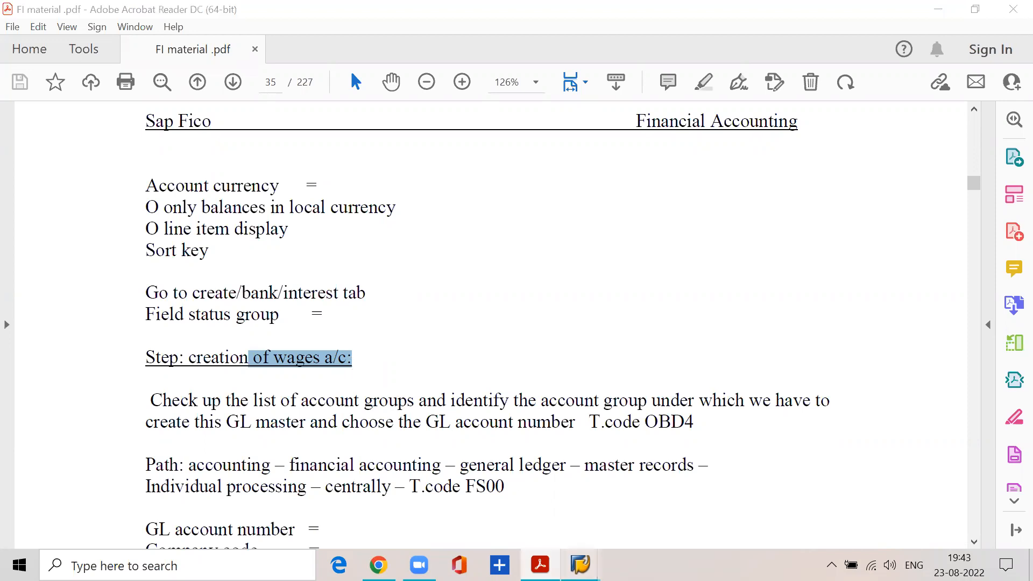
left_click(529, 512)
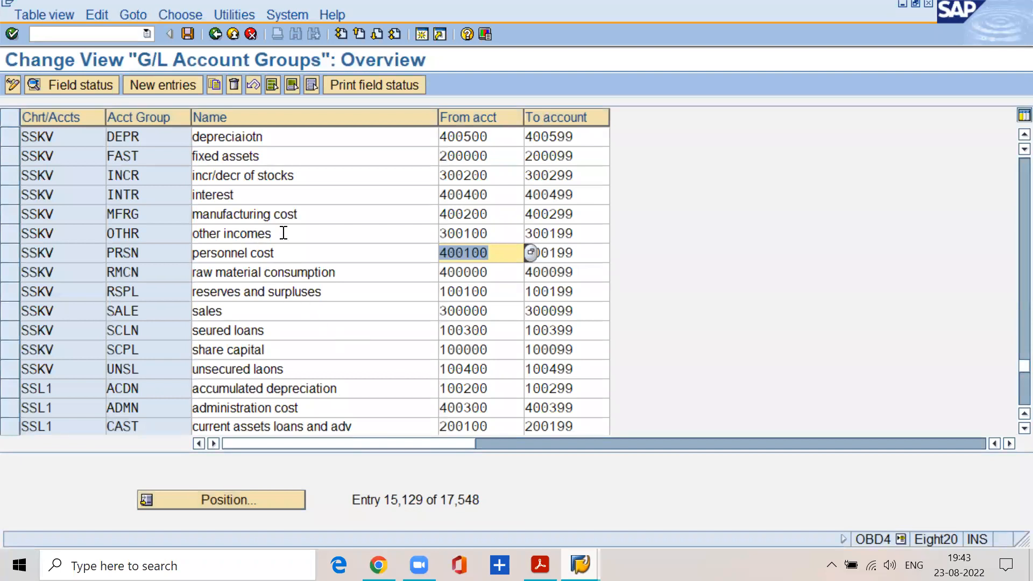
left_click(305, 216)
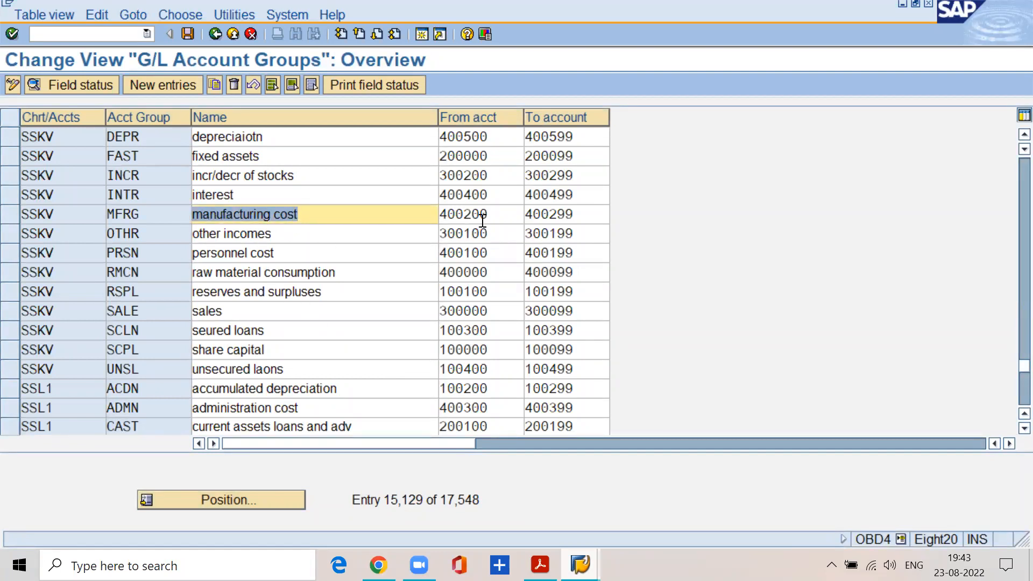
left_click_drag(494, 214, 433, 213)
left_click_drag(582, 216, 424, 211)
Return to the FS00 session and start creating G/L account 400200 in company code SSKV.
mouse_move(540, 565)
mouse_move(580, 566)
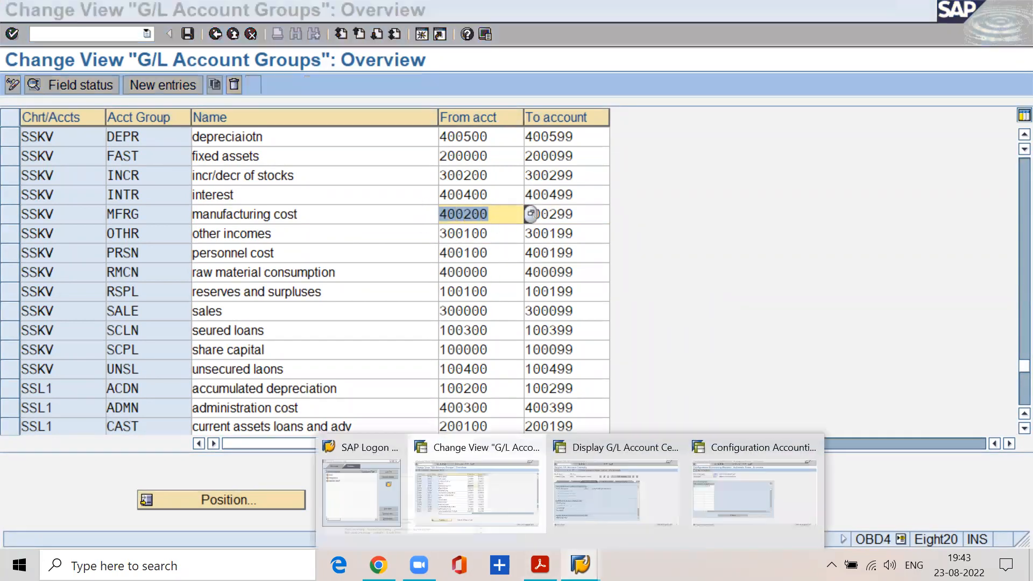
left_click(628, 485)
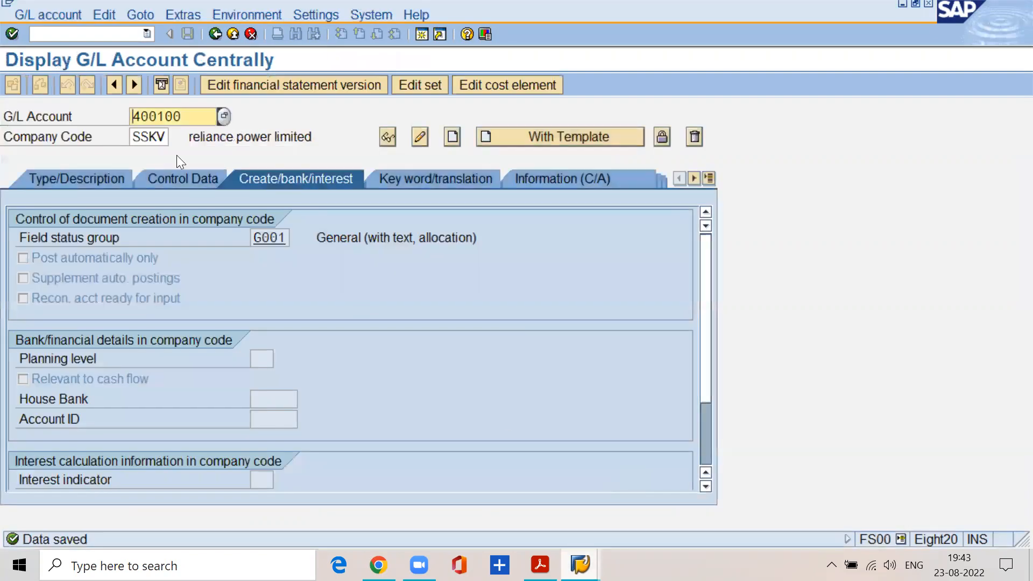
left_click(191, 116)
key("BackSpace")
key("BackSpace")
key("BackSpace")
type("200")
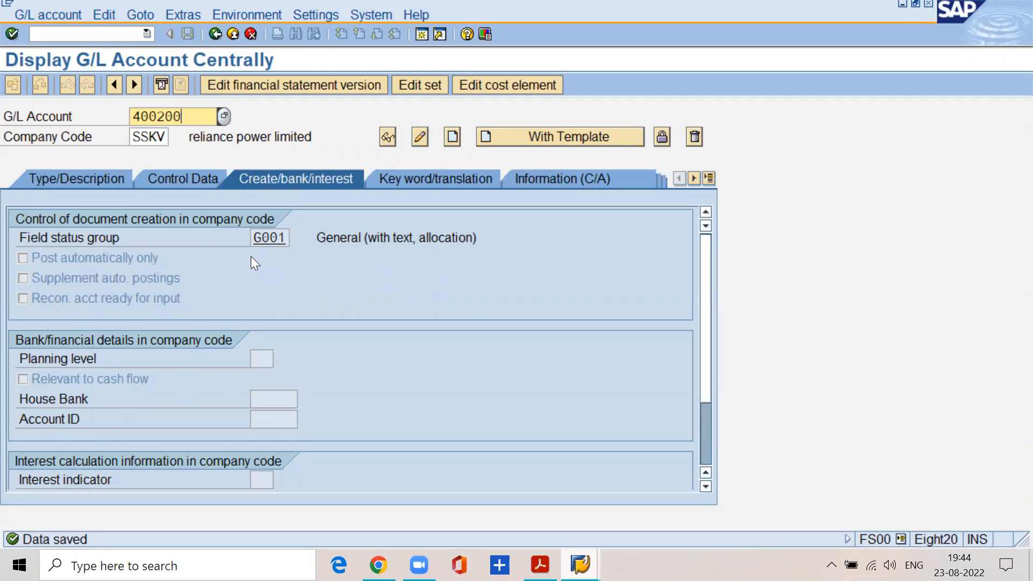
left_click(33, 17)
left_click(49, 49)
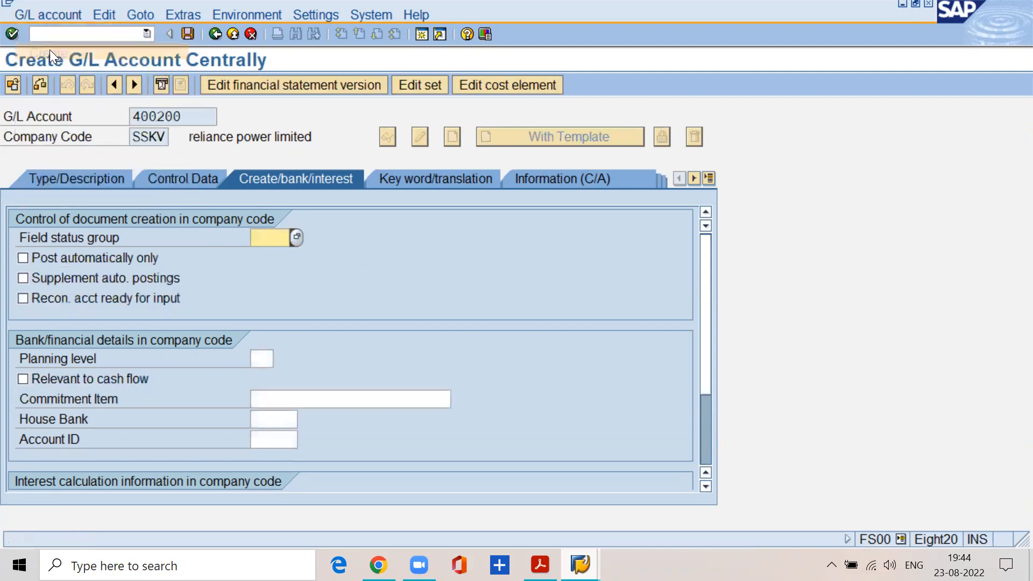
Assign account group MFRG manufacturing cost to account 400200.
left_click(96, 179)
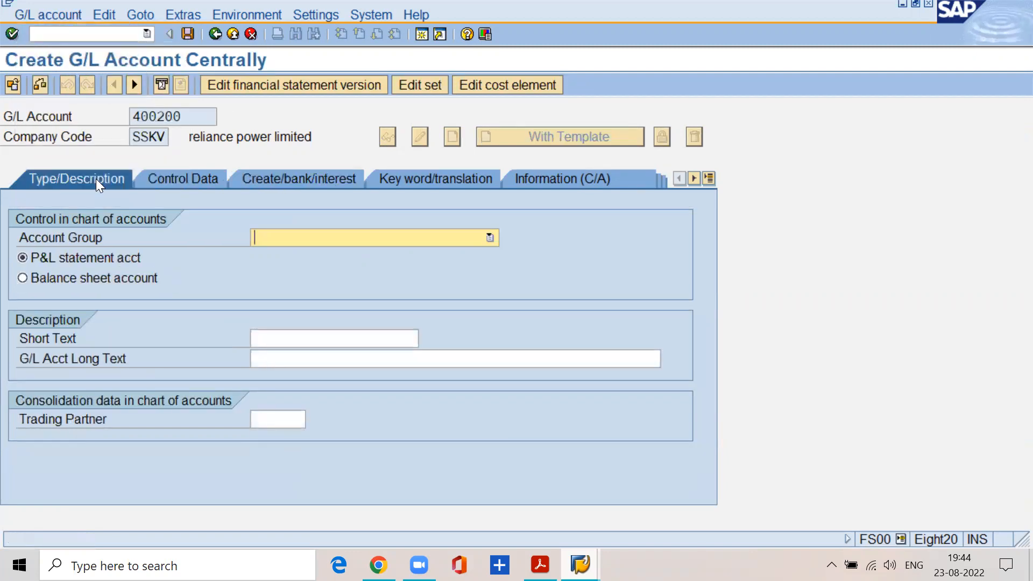
left_click(490, 237)
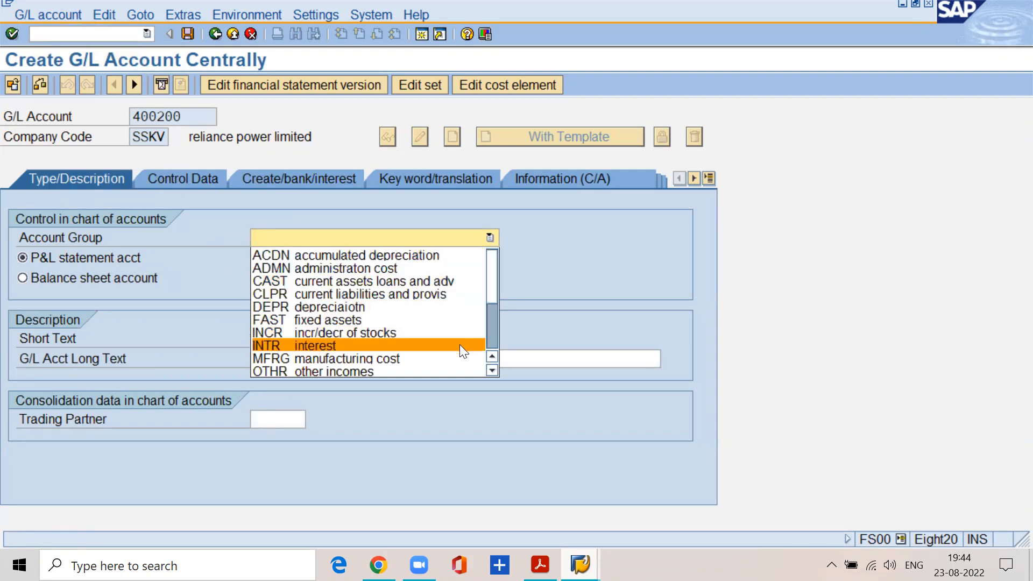
left_click(449, 372)
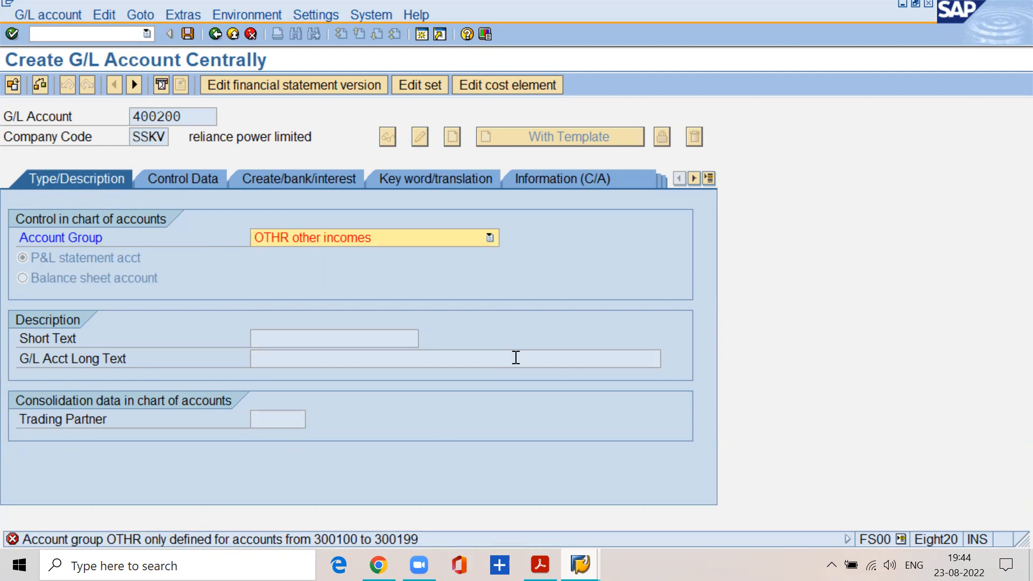
left_click(185, 119)
left_click_drag(185, 119, 123, 117)
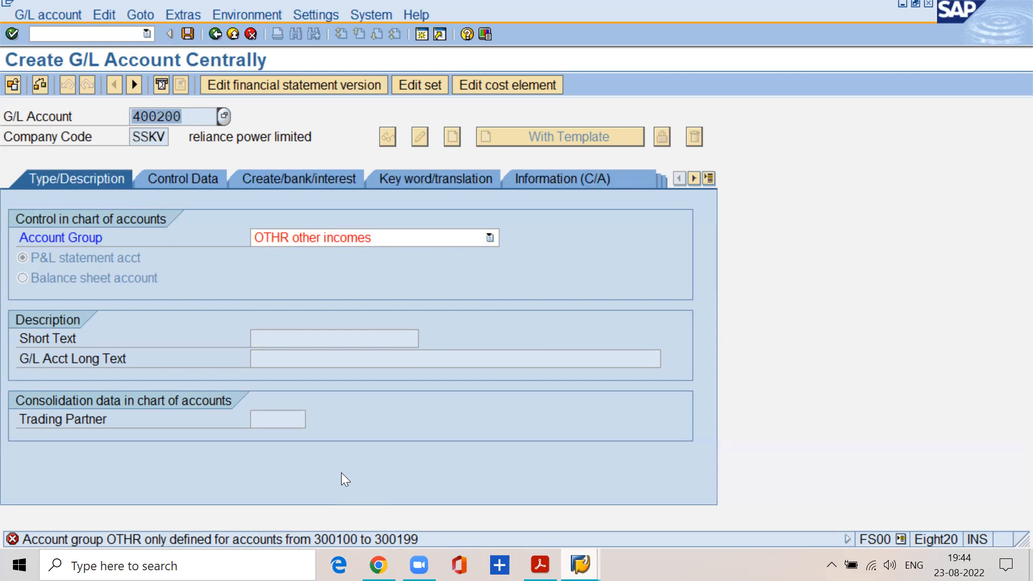
left_click(490, 239)
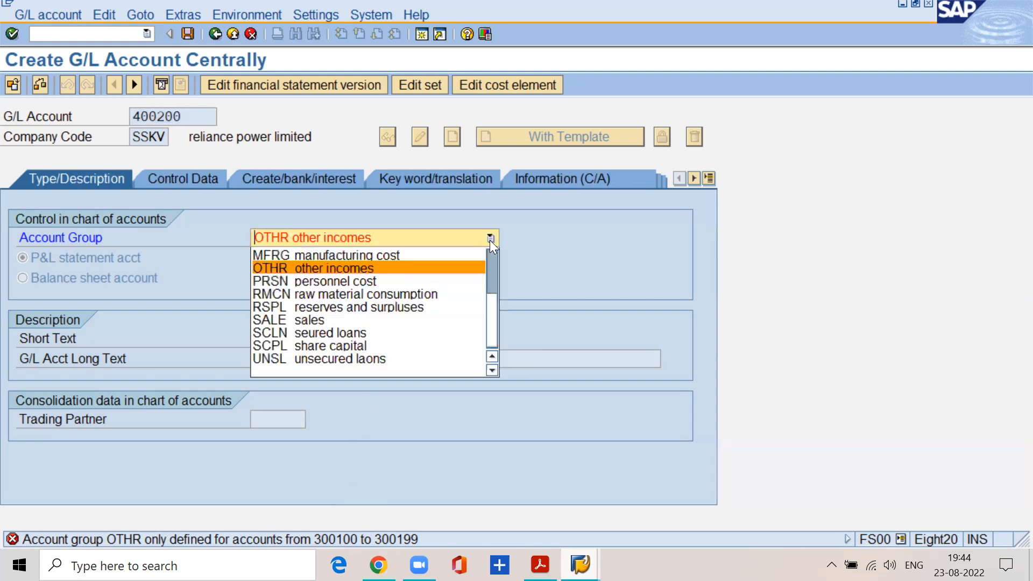
left_click(474, 254)
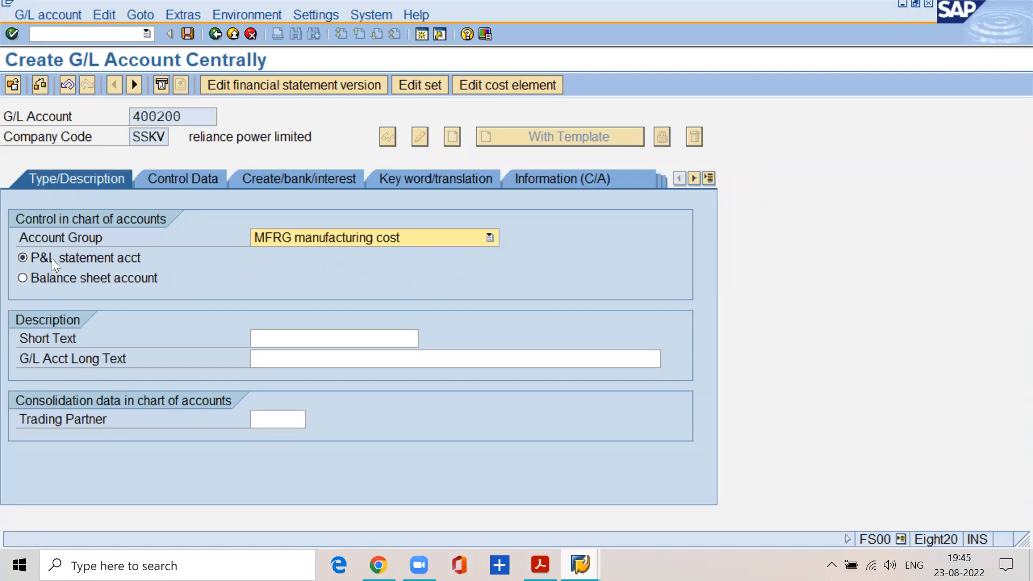
Enter "wages a/c" as both the short text and the G/L long text of account 400200.
left_click(295, 339)
type("wages ac")
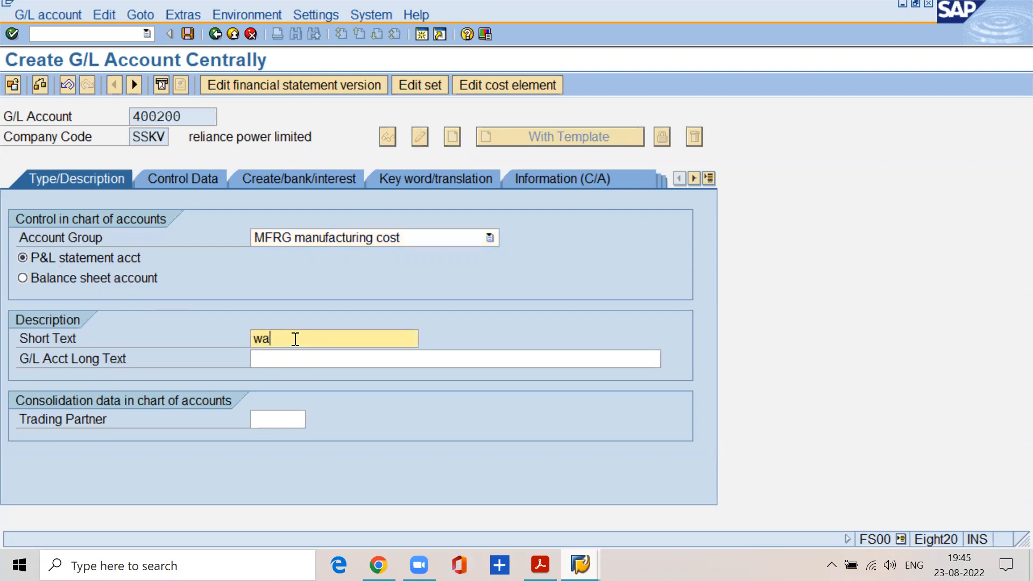
key("BackSpace")
key("BackSpace")
type("a/c")
key("Tab")
type("wages a/c")
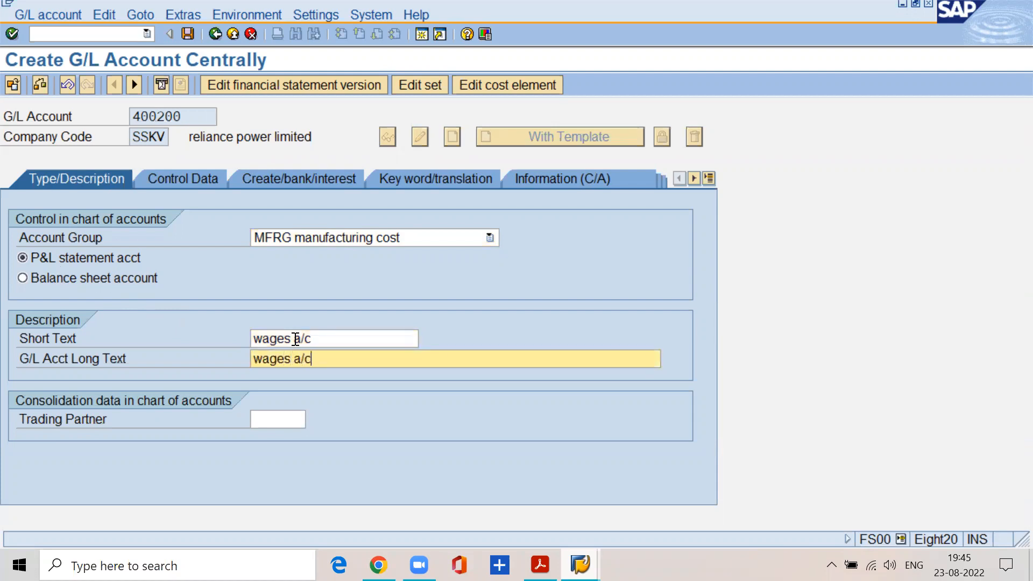
left_click(369, 414)
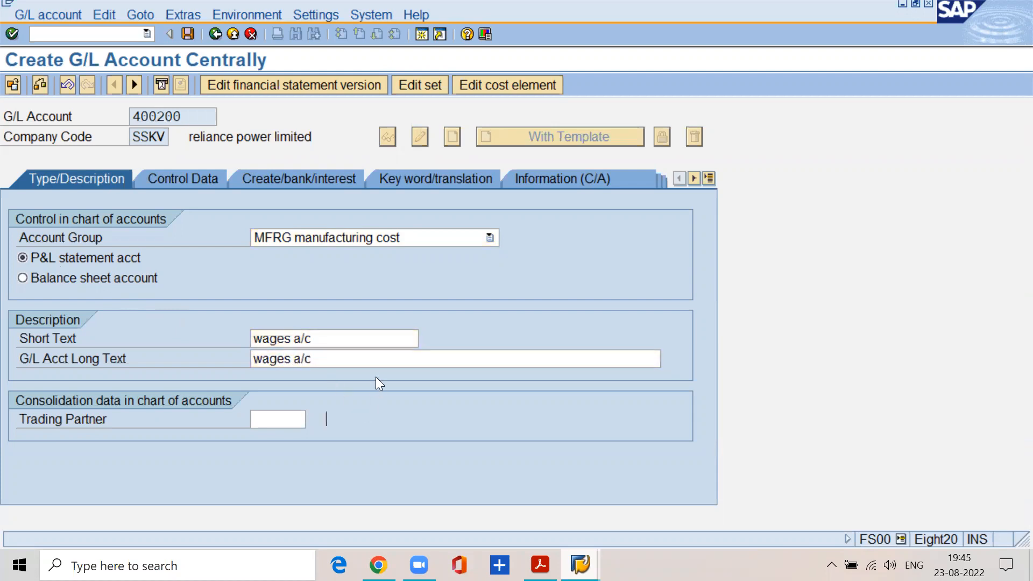
left_click(369, 338)
left_click(362, 358)
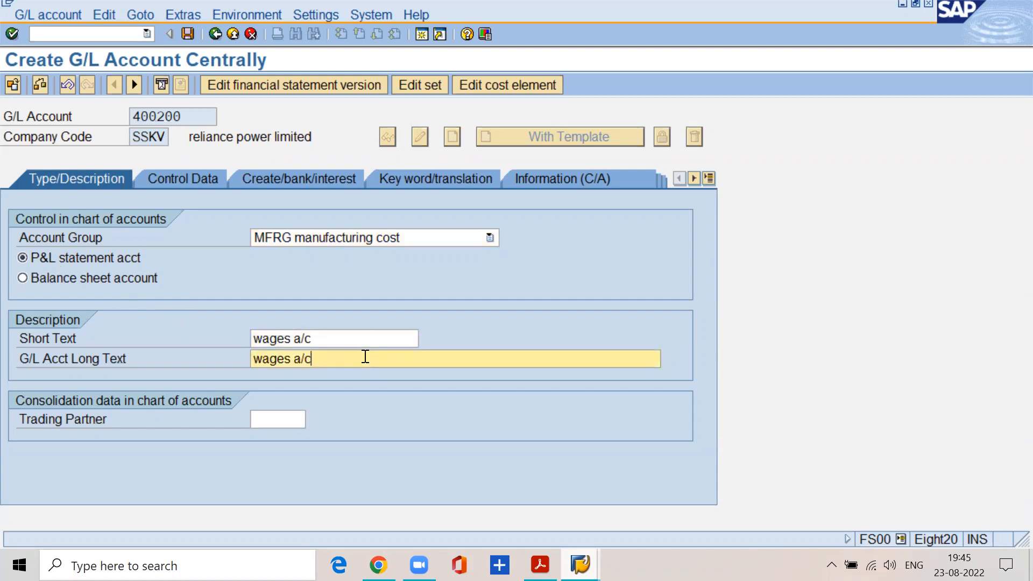
In account 400200's control data, enable only balances in local currency and line item display, and set sort key 001.
left_click(161, 178)
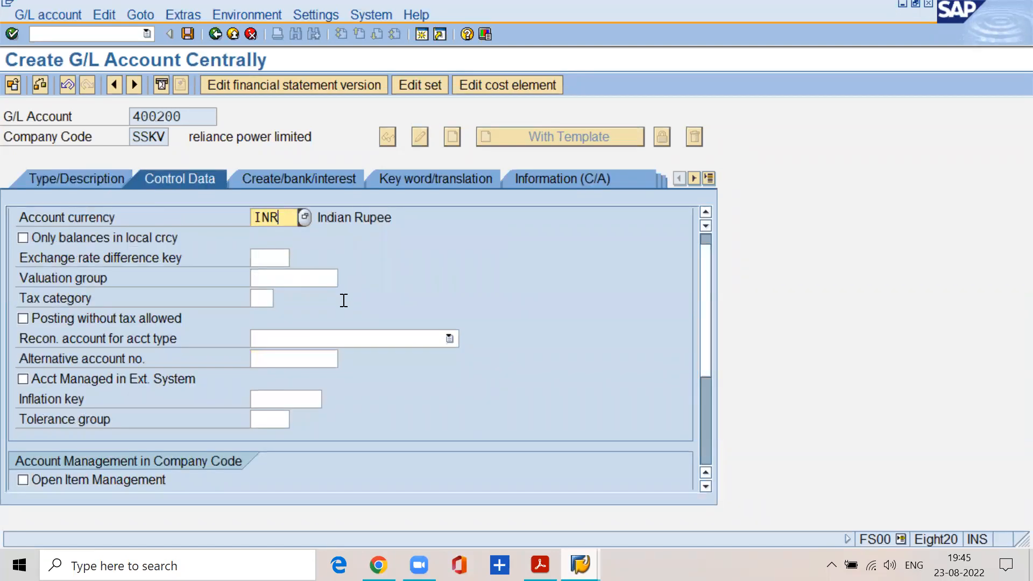
left_click(18, 242)
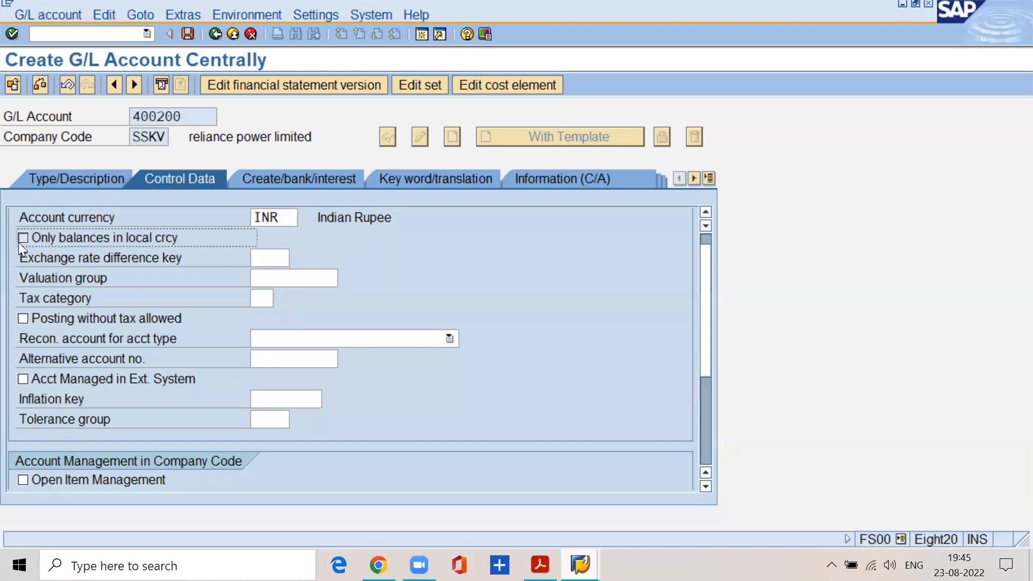
left_click(700, 489)
left_click(703, 487)
left_click(24, 400)
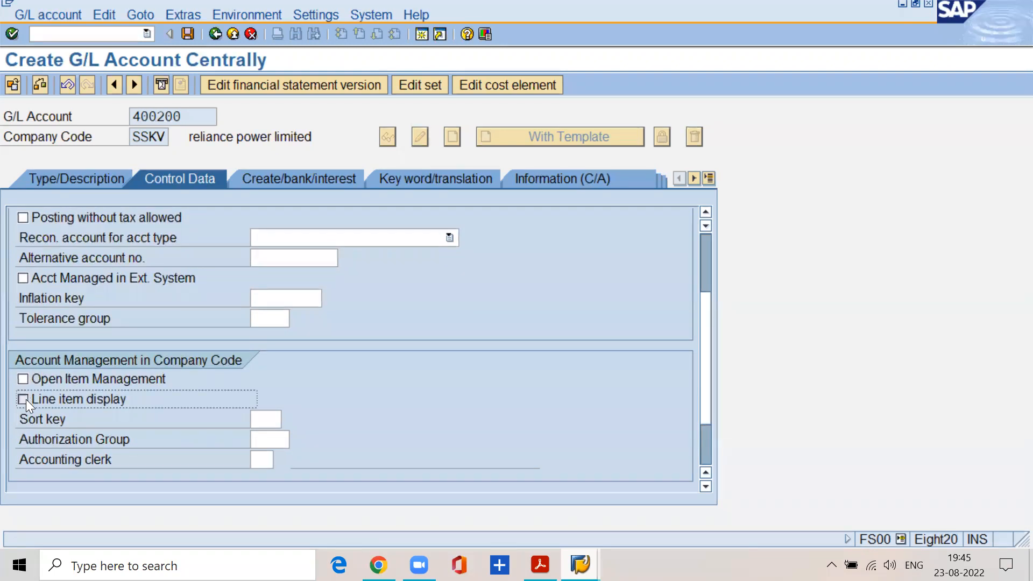
left_click(257, 419)
type("001")
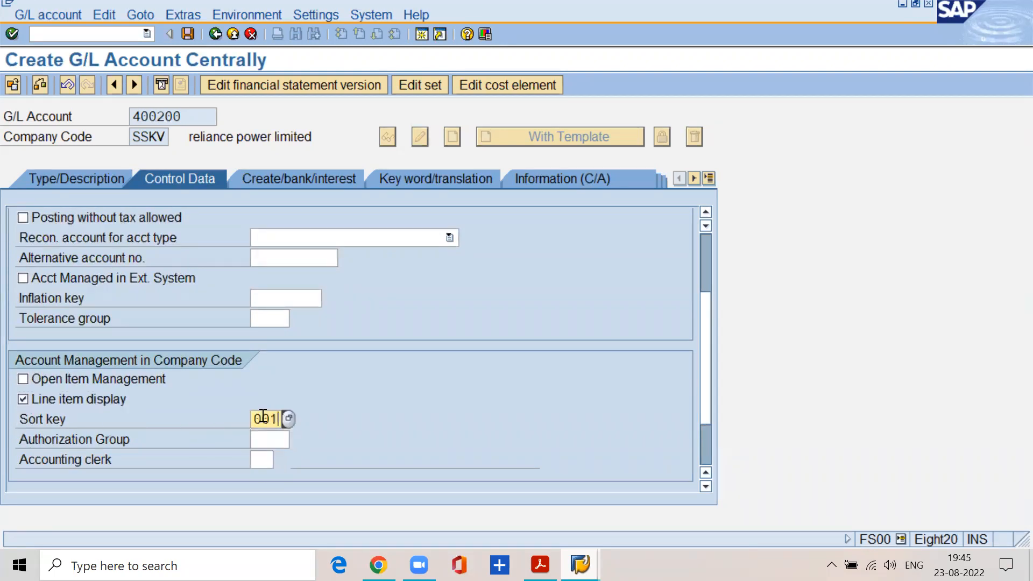
Set field status group G001 for account 400200 and save the account.
left_click(267, 179)
type("g001")
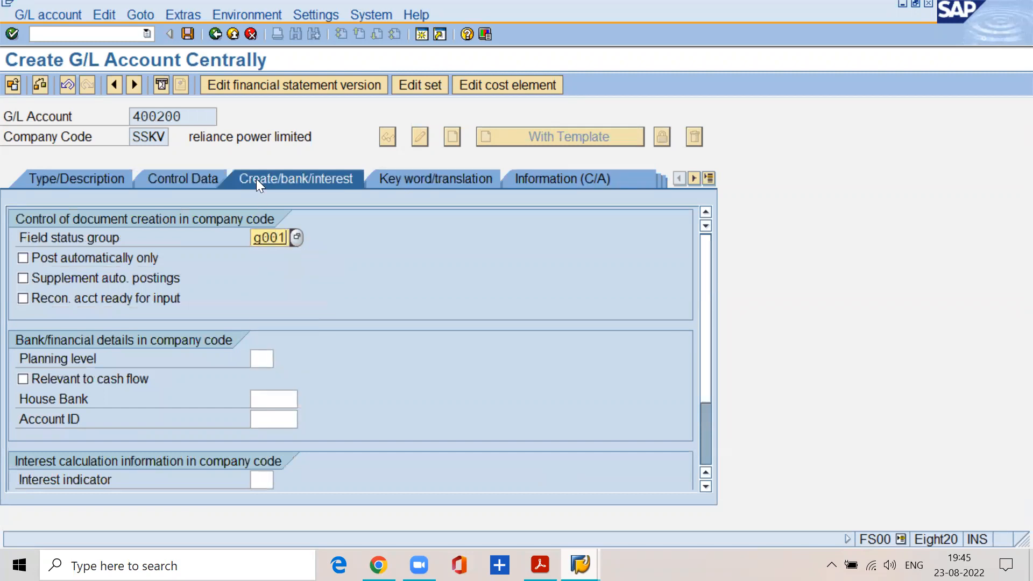
left_click(189, 35)
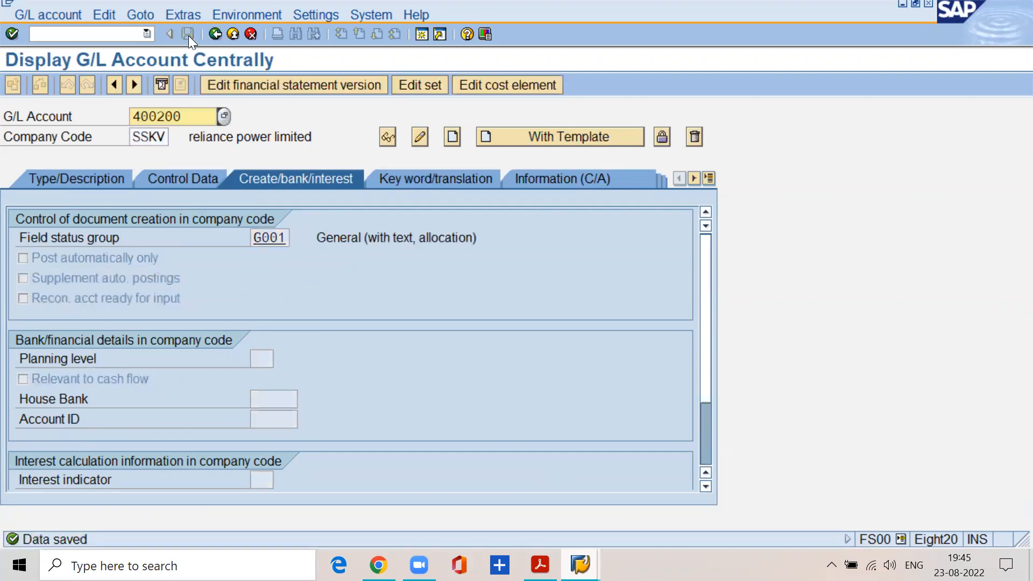
Look up the following account creation step in the FI material PDF, and return to the OBD4 account groups overview.
left_click(515, 529)
scroll(304, 359, "down", 10)
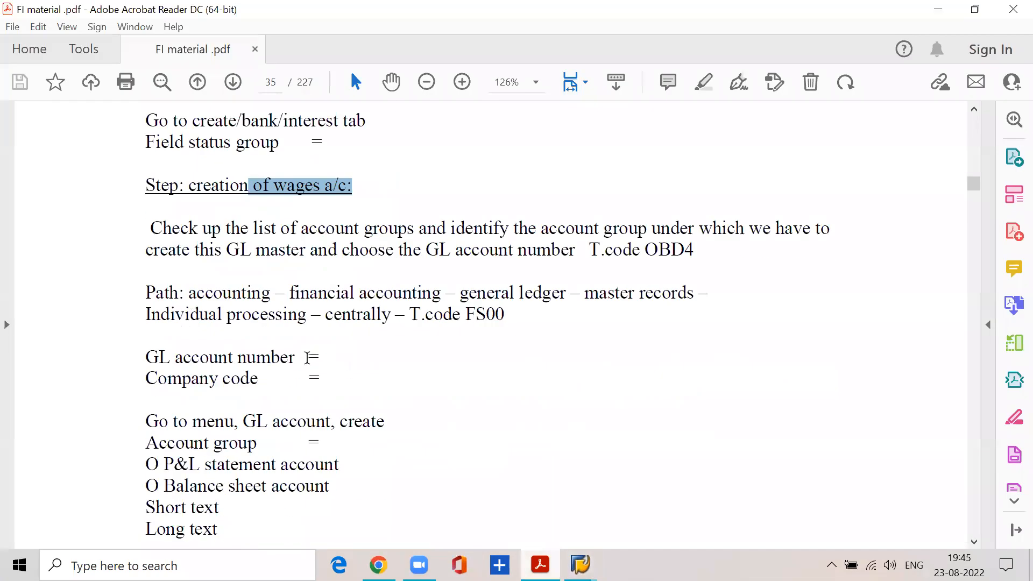
left_click_drag(188, 338, 343, 327)
left_click(937, 10)
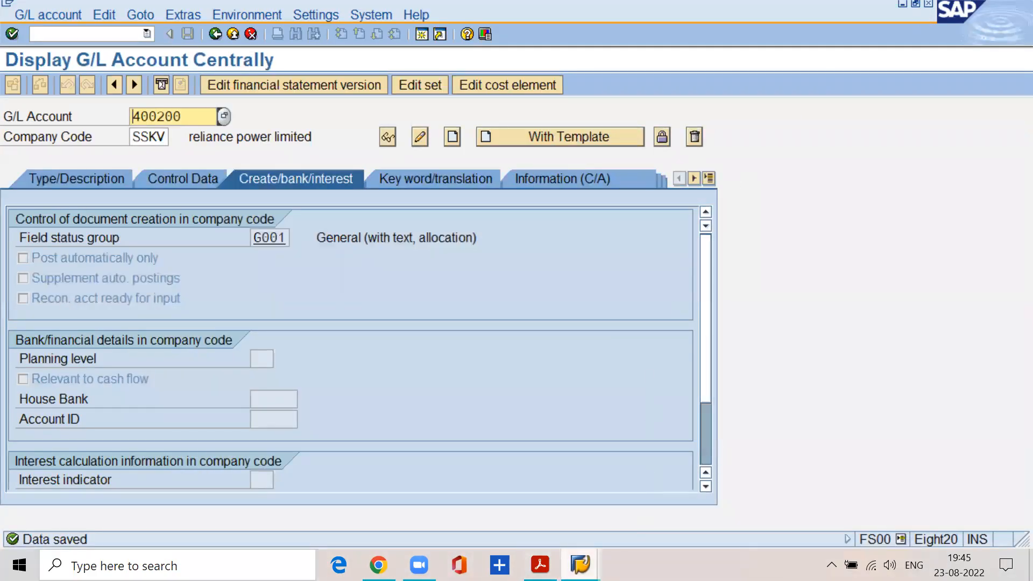
left_click(580, 565)
left_click(519, 490)
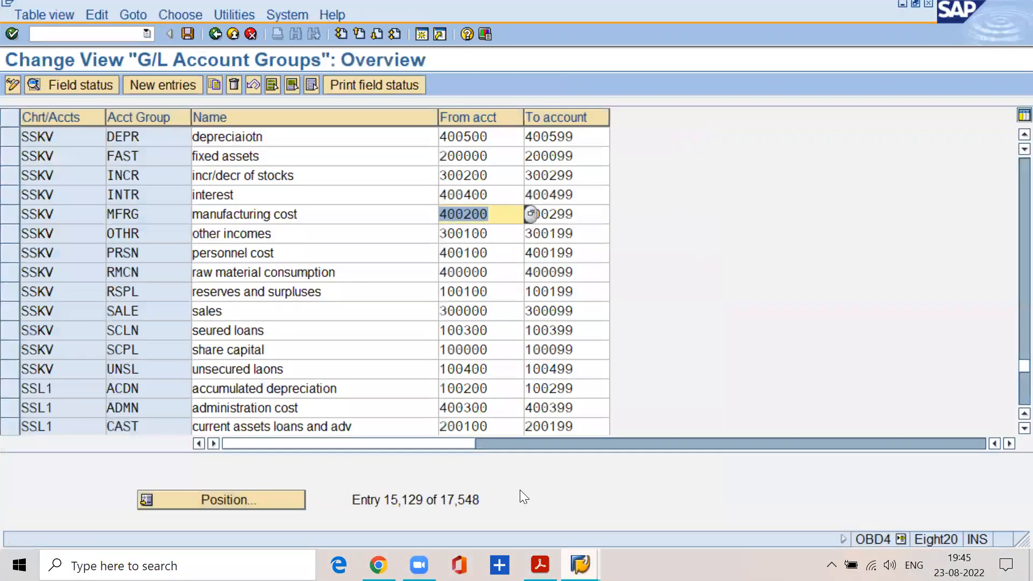
Check the account number range of the SSKV administration cost group (ADMN) in the G/L account groups overview.
scroll(316, 291, "up", 2)
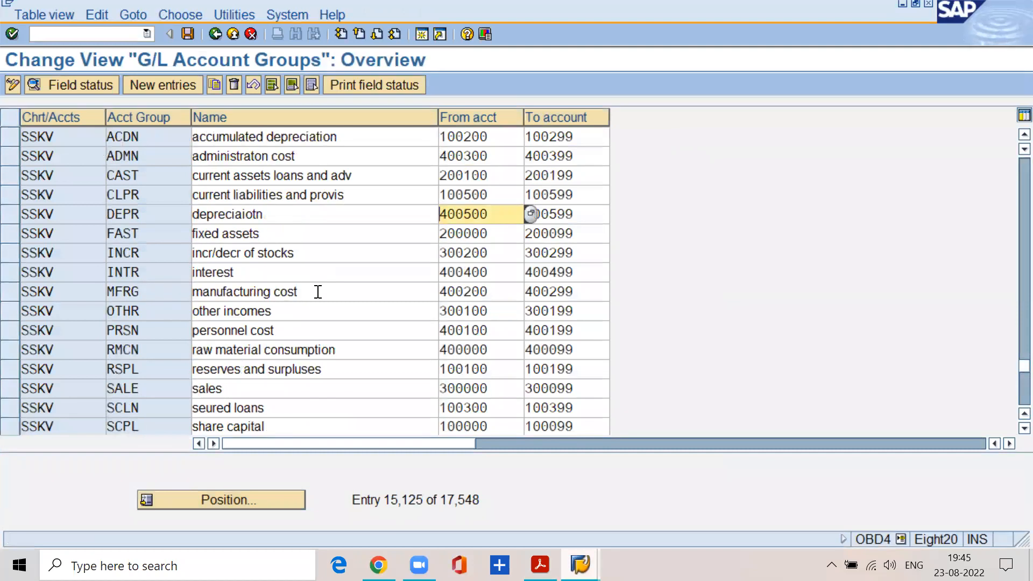
left_click_drag(300, 159, 167, 161)
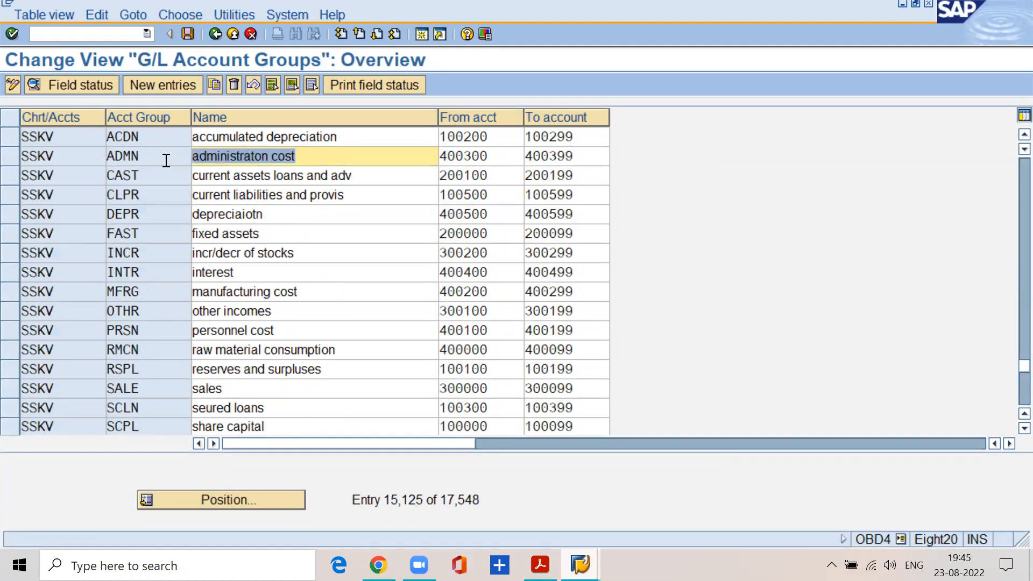
left_click(492, 157)
left_click_drag(492, 156, 435, 157)
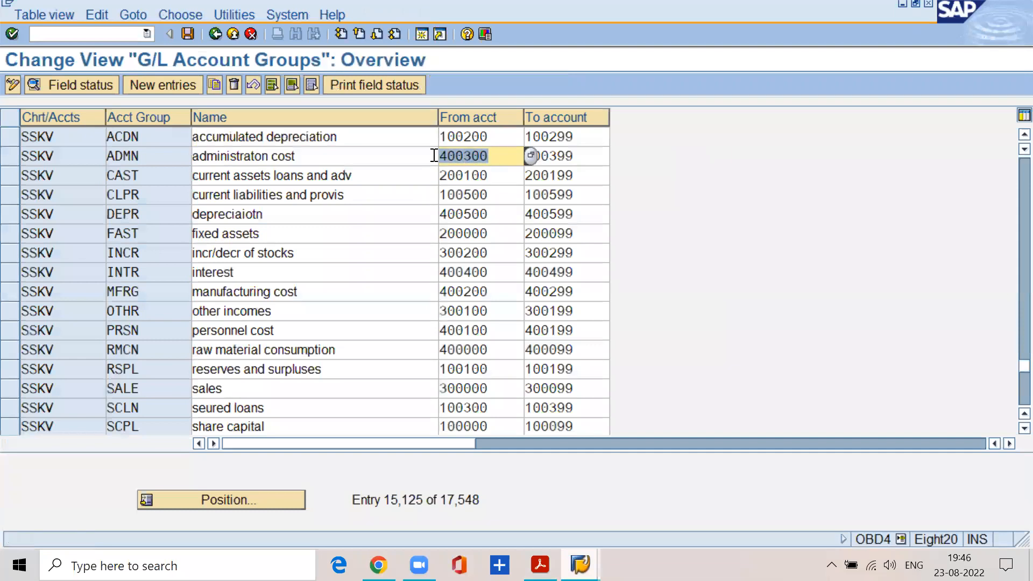
double_click(579, 157)
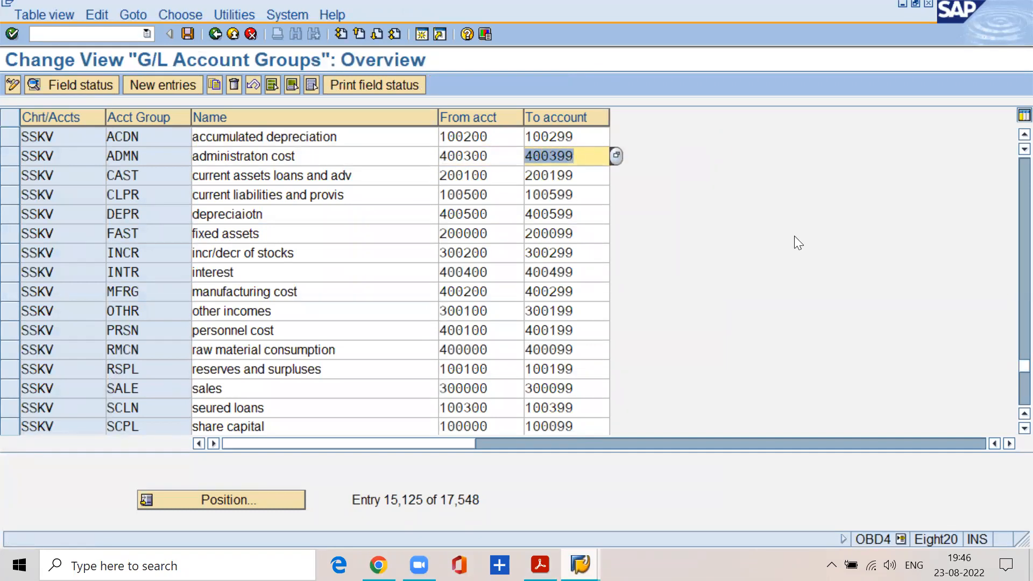
double_click(500, 156)
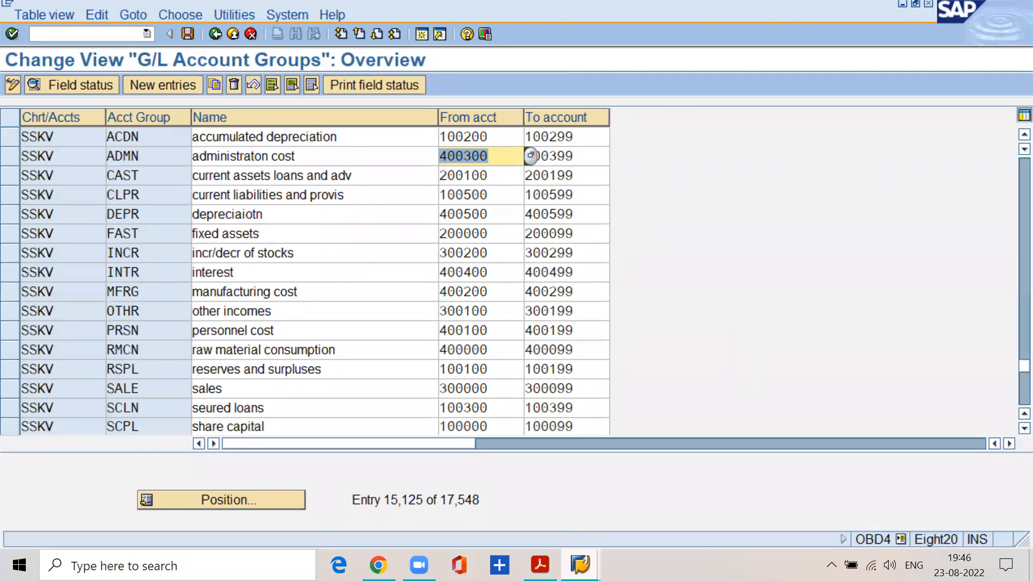
In the FS00 session, start creating G/L account 400300 for company code SSKV.
mouse_move(581, 564)
left_click(620, 493)
left_click(198, 121)
key("BackSpace")
key("BackSpace")
key("BackSpace")
type("3")
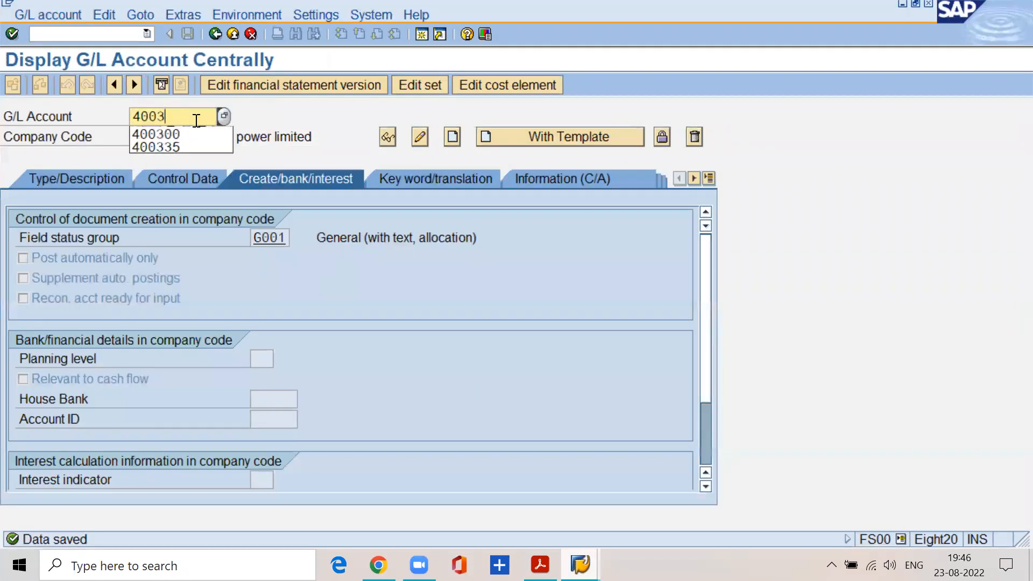
type("00")
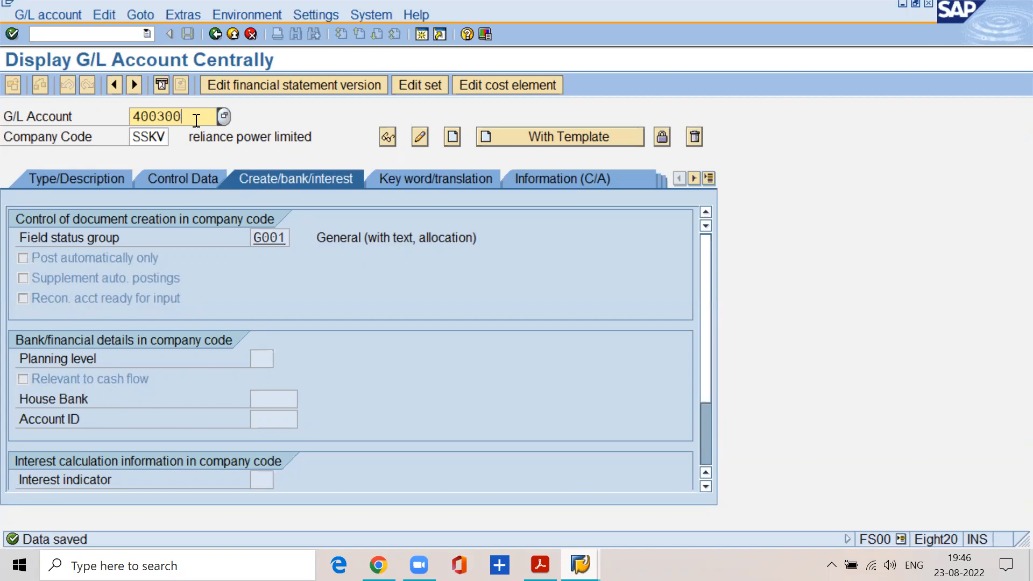
left_click(43, 19)
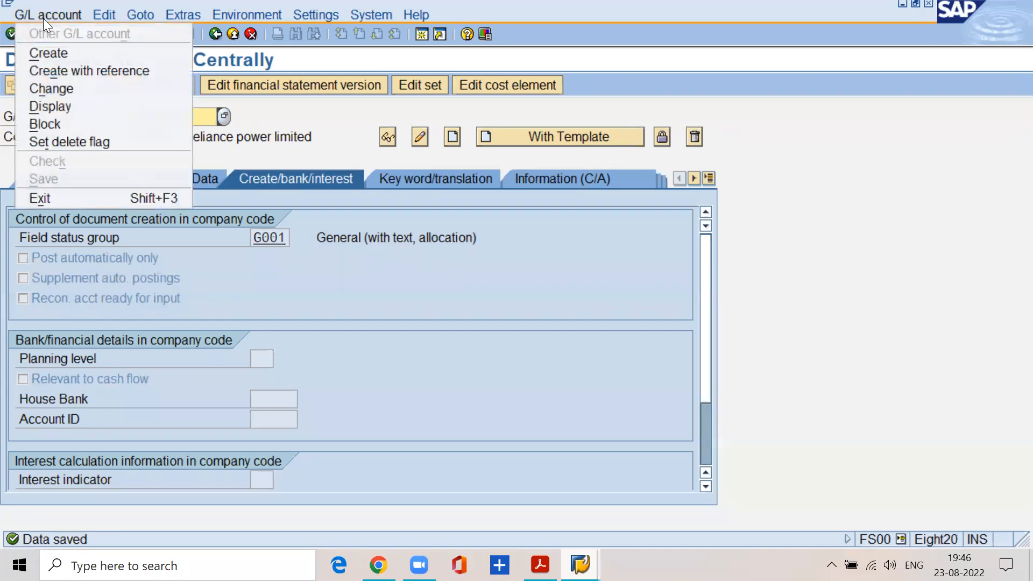
left_click(53, 48)
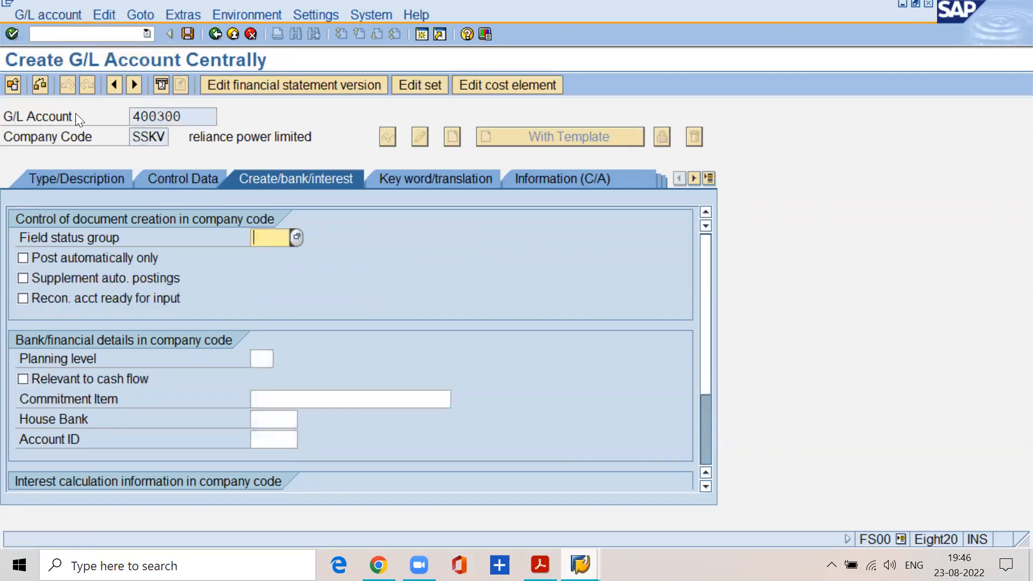
Assign account 400300 to account group ADMN and enter "rent a/c" as both the short text and the G/L long text.
left_click(77, 181)
left_click(258, 235)
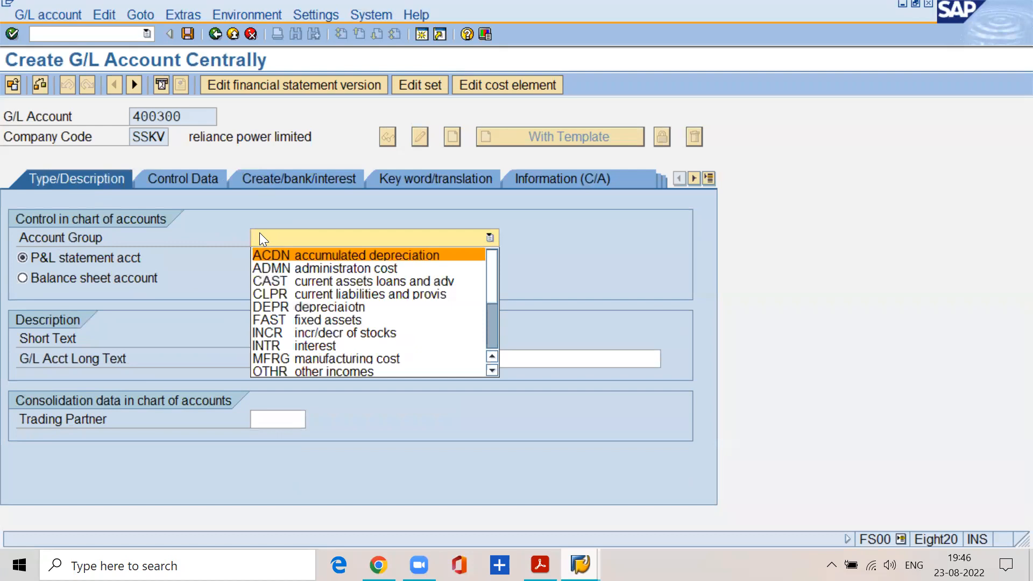
left_click(295, 266)
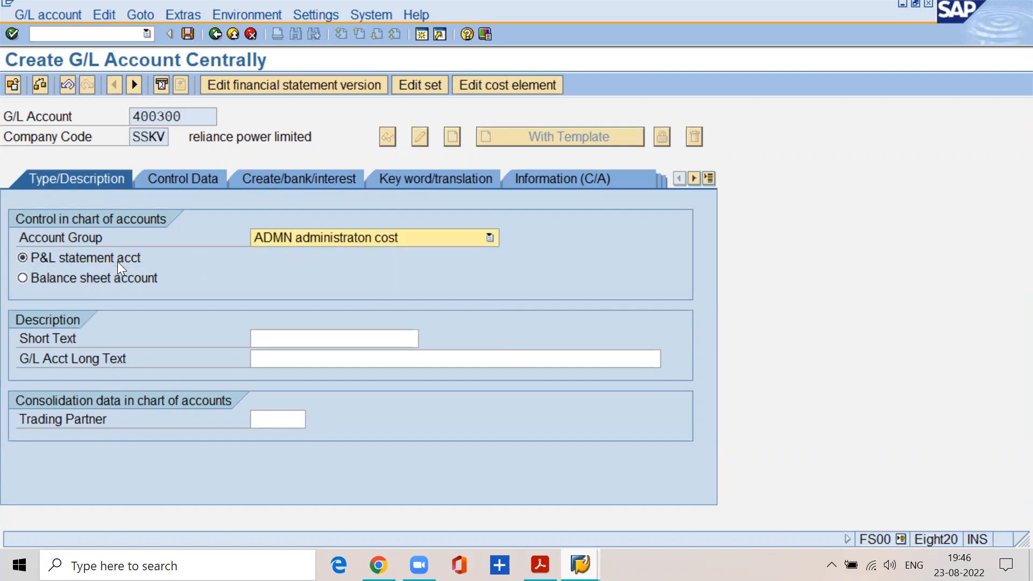
left_click(265, 340)
type("rent a/c")
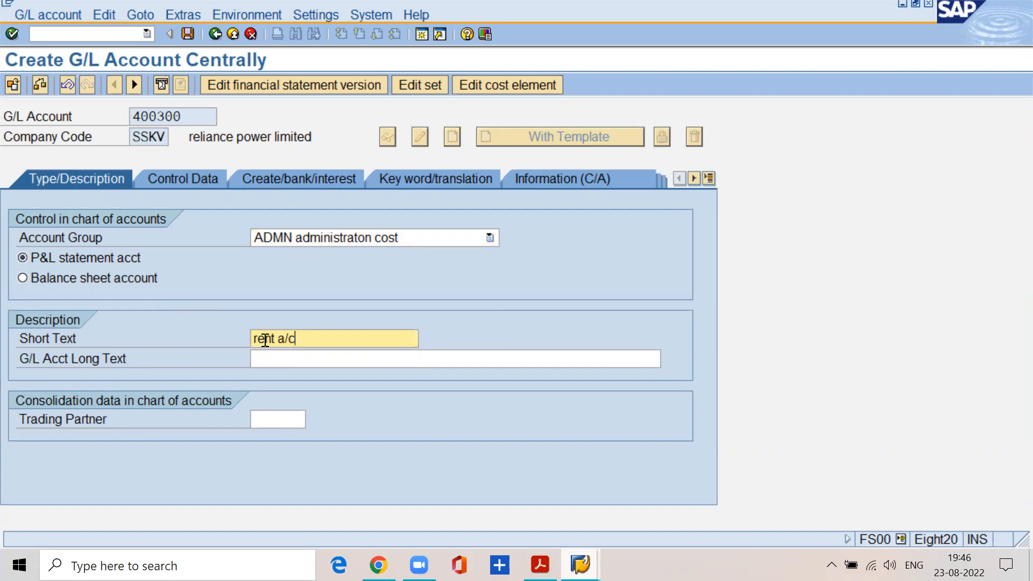
key("Tab")
type("rent a/c")
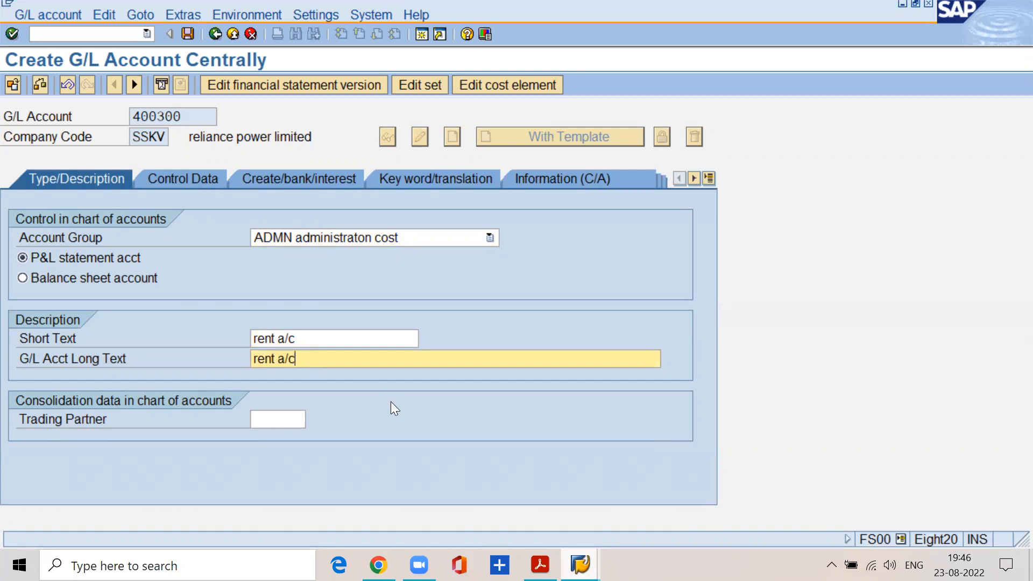
In account 400300's control data, enable only balances in local currency and line item display, and set sort key 001.
left_click(200, 177)
left_click(291, 218)
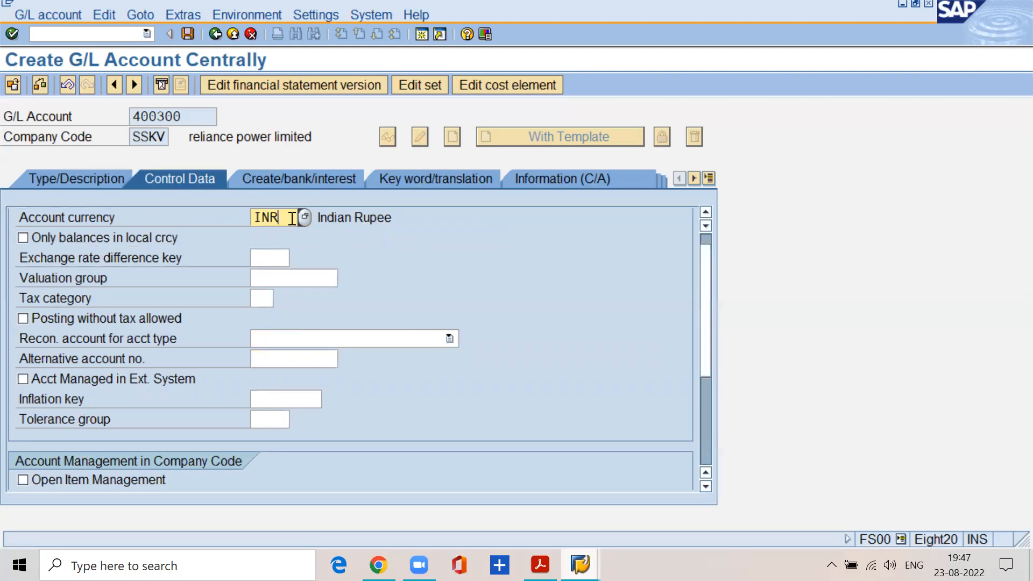
left_click(22, 238)
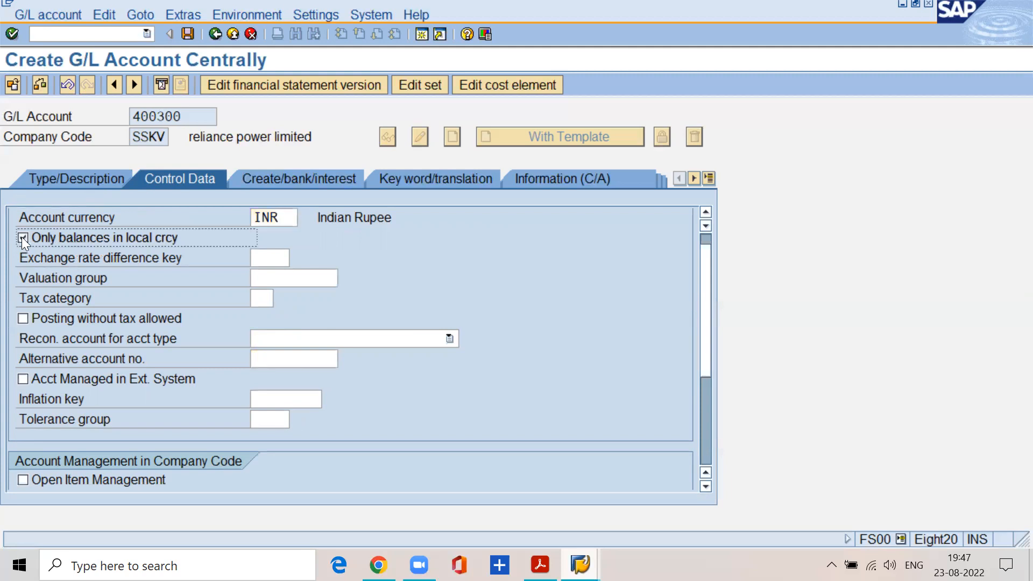
scroll(701, 485, "down", 3)
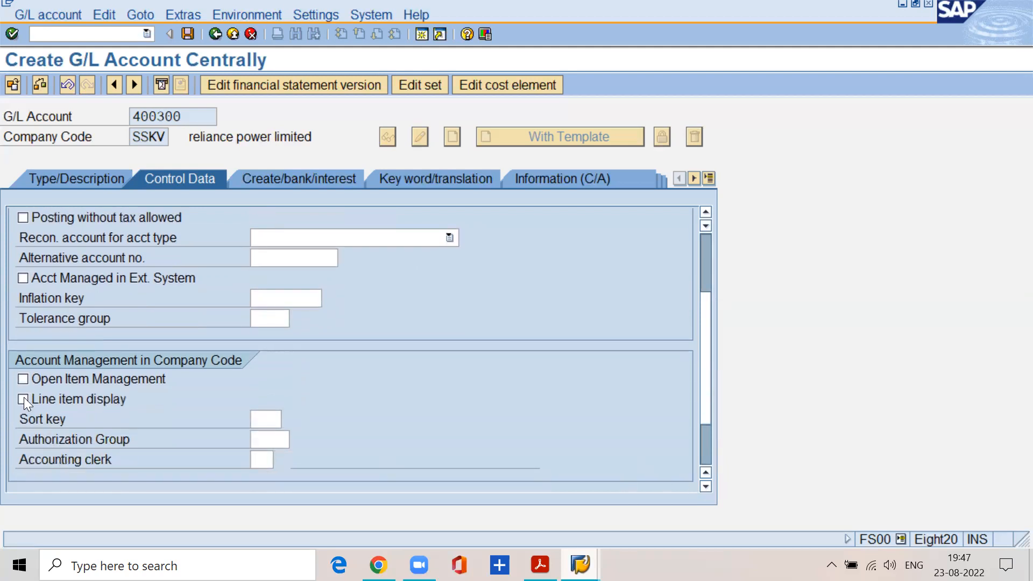
left_click(24, 399)
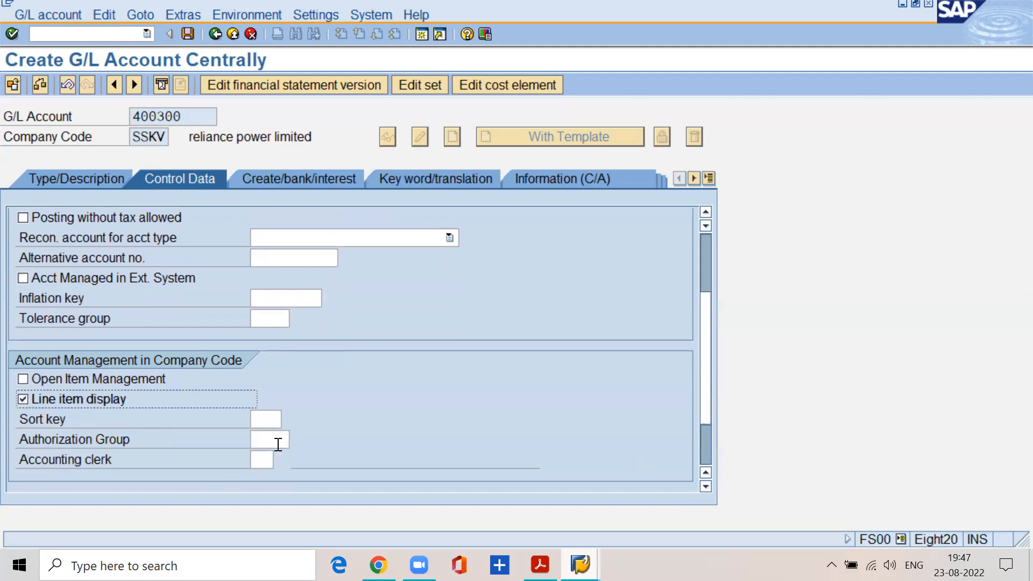
left_click(273, 424)
type("001")
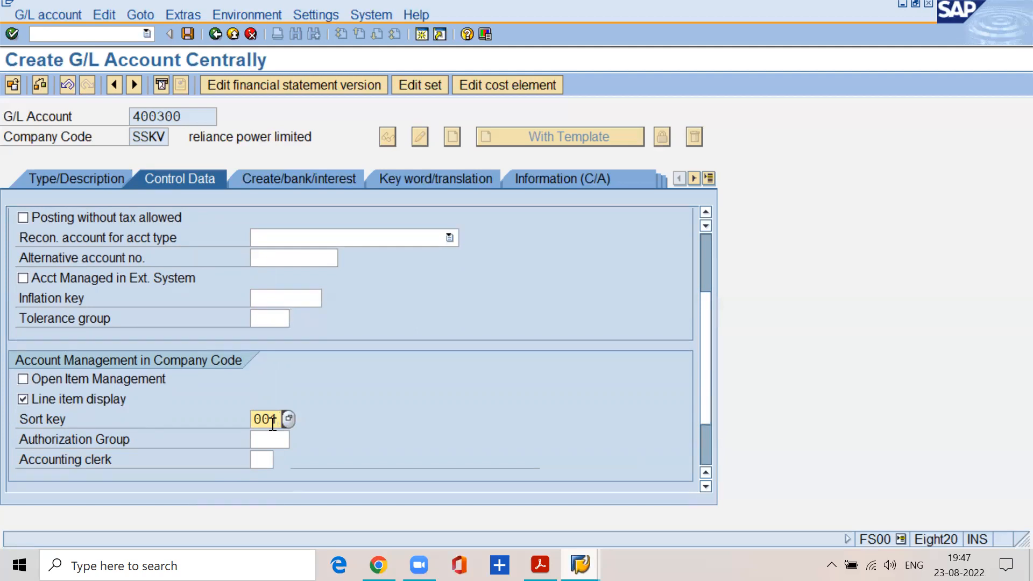
Set field status group G001 for account 400300 and save the account.
left_click(274, 178)
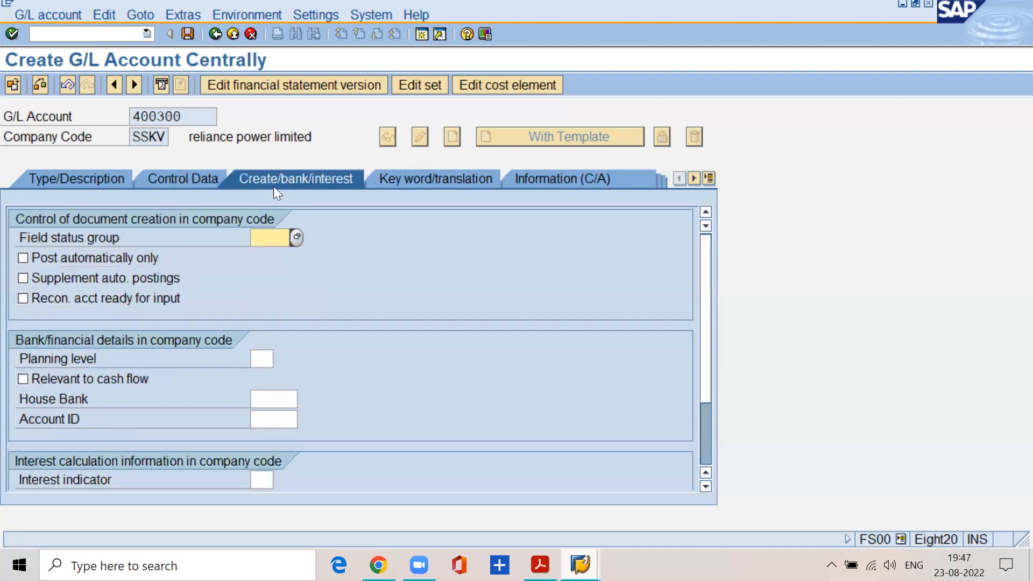
type("g001")
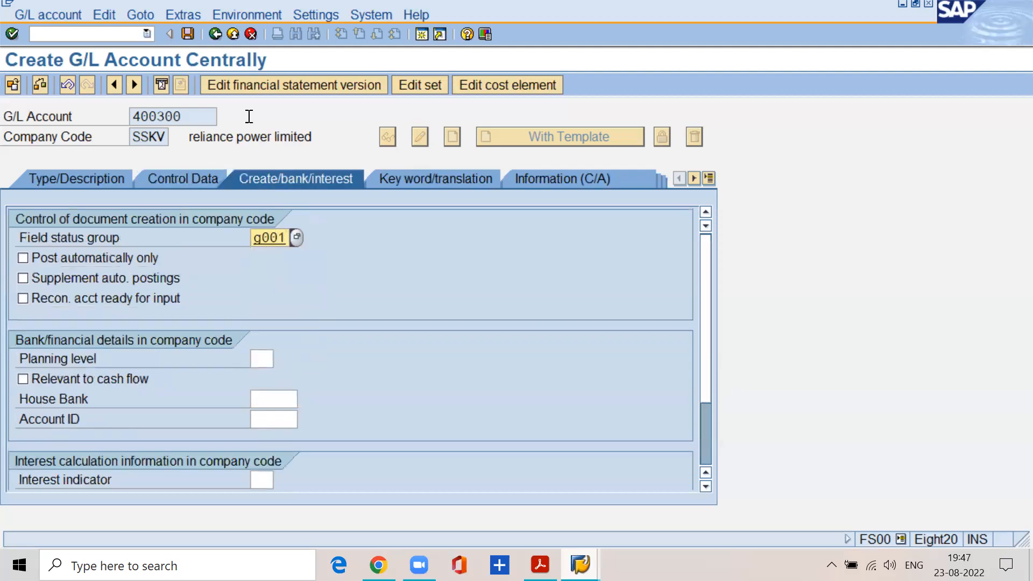
left_click(189, 34)
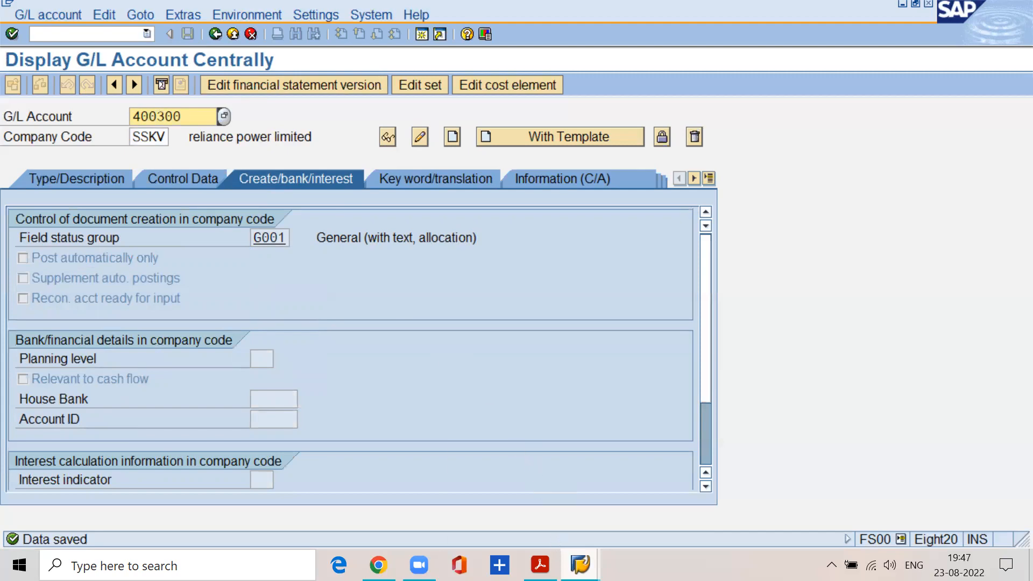
Switch to the FI material PDF and read the section on page 31 about the ways to create a general ledger master record.
left_click(541, 565)
scroll(365, 346, "up", 20)
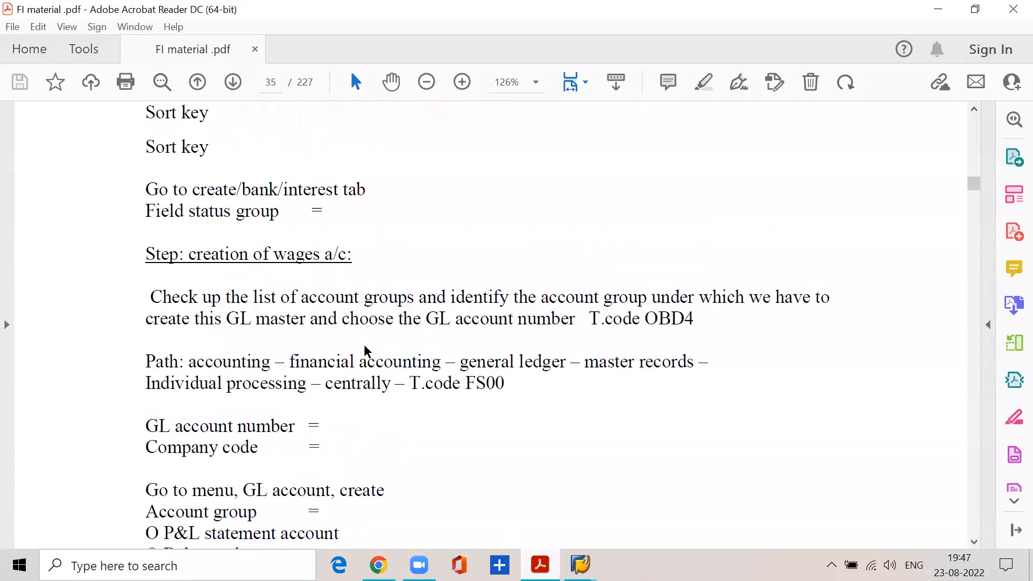
scroll(364, 352, "up", 15)
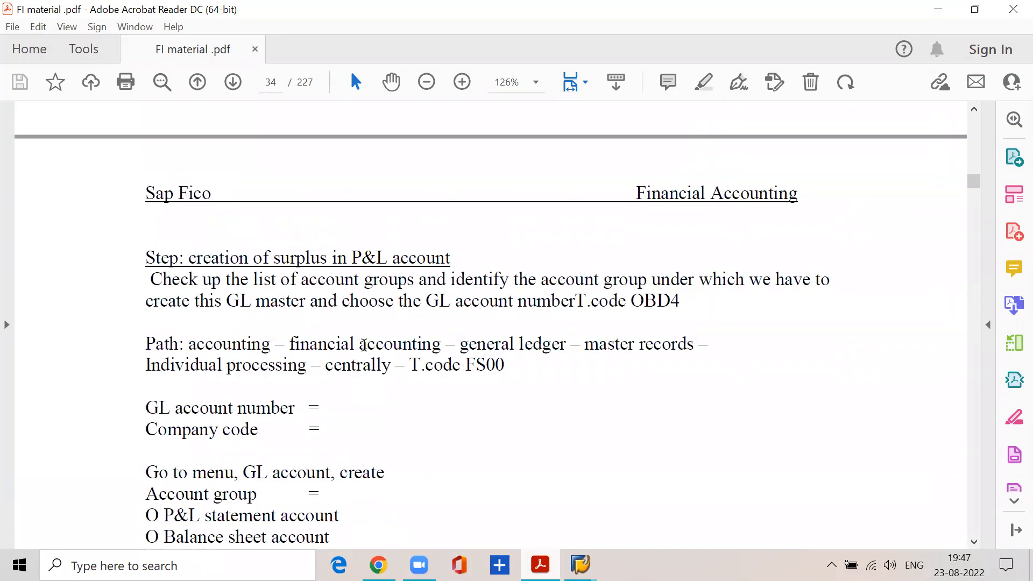
scroll(365, 349, "up", 15)
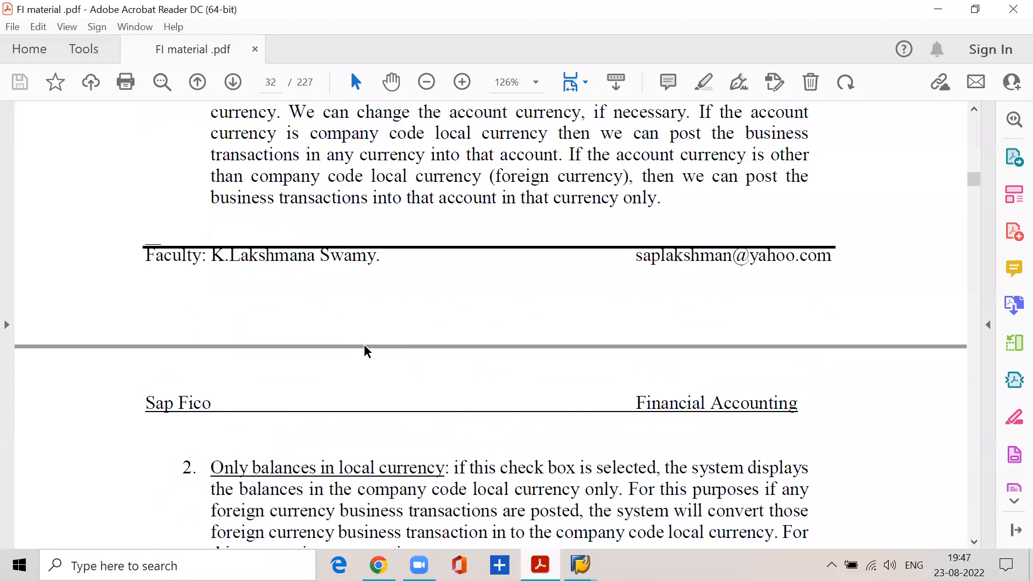
scroll(364, 344, "up", 15)
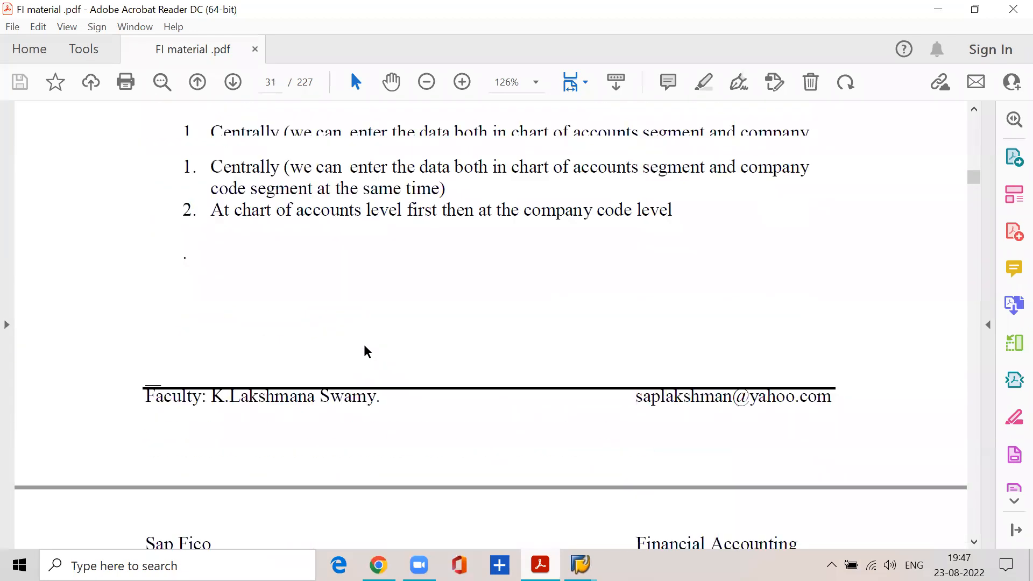
scroll(364, 345, "down", 3)
left_click_drag(155, 262, 676, 263)
left_click_drag(206, 305, 810, 304)
left_click(294, 307)
left_click(464, 330)
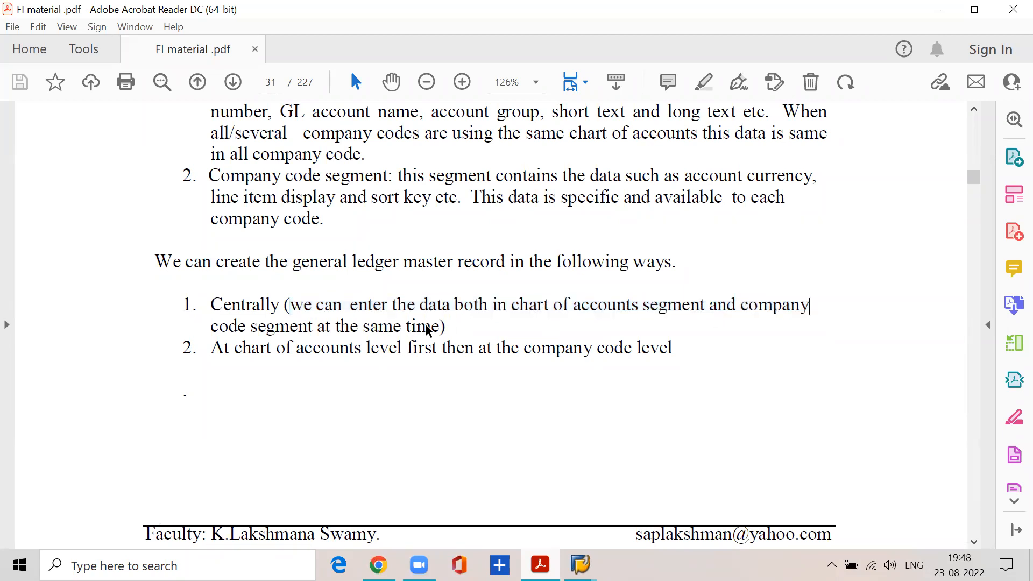
Switch back to SAP and review account 400300's type/description and control data against the two master record segments.
mouse_move(576, 549)
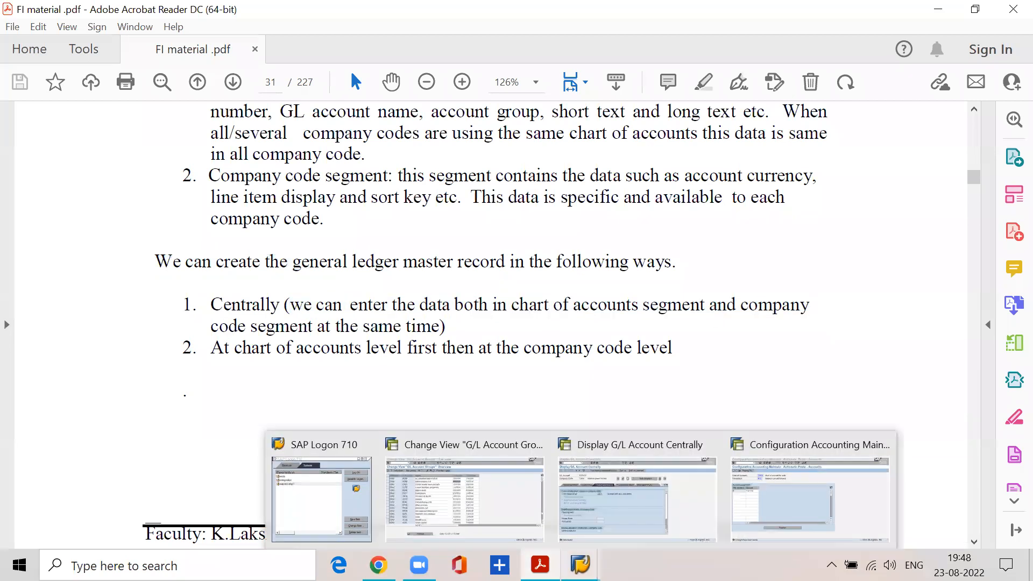
left_click(584, 520)
left_click(116, 176)
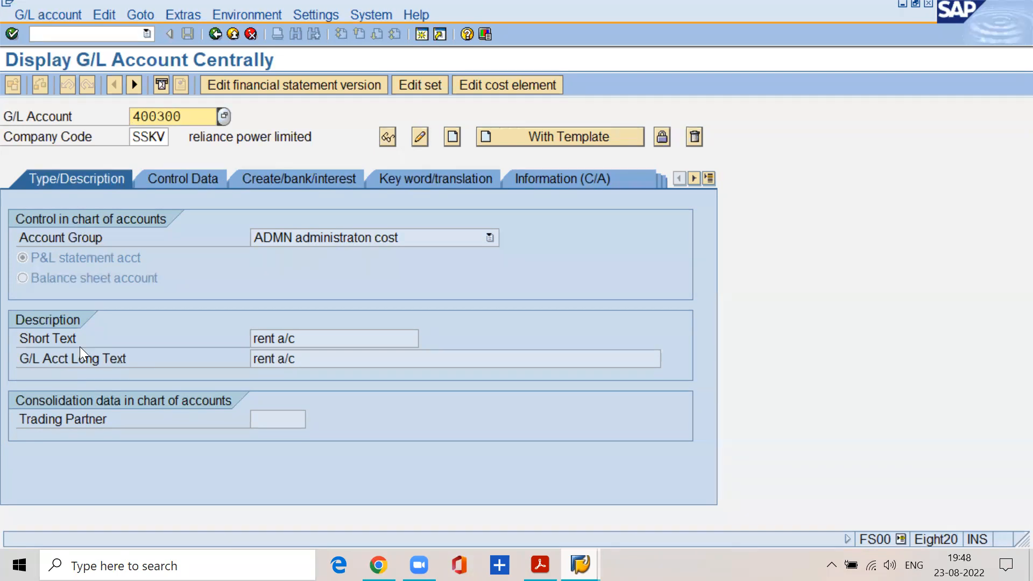
left_click(163, 180)
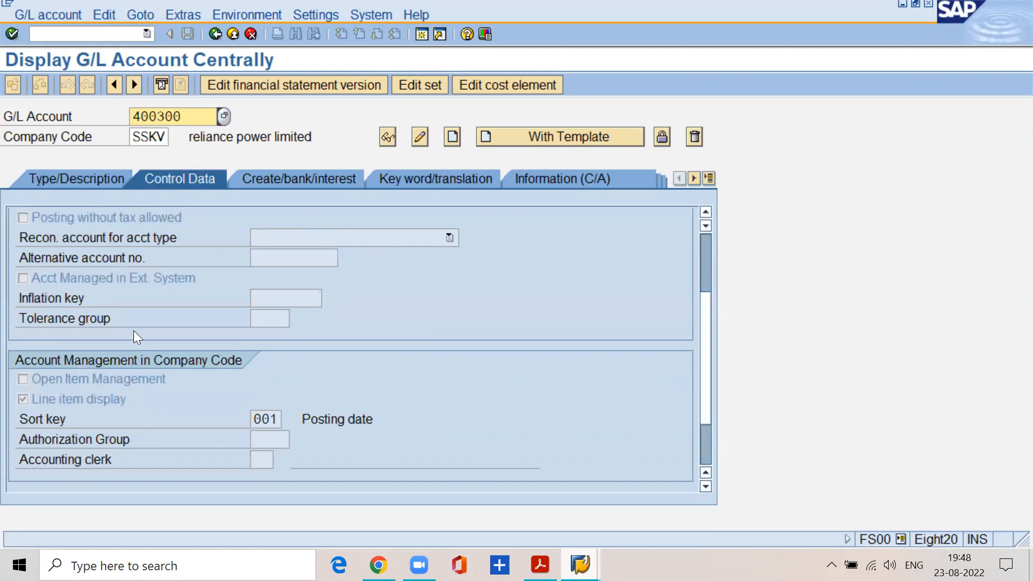
left_click_drag(704, 311, 686, 232)
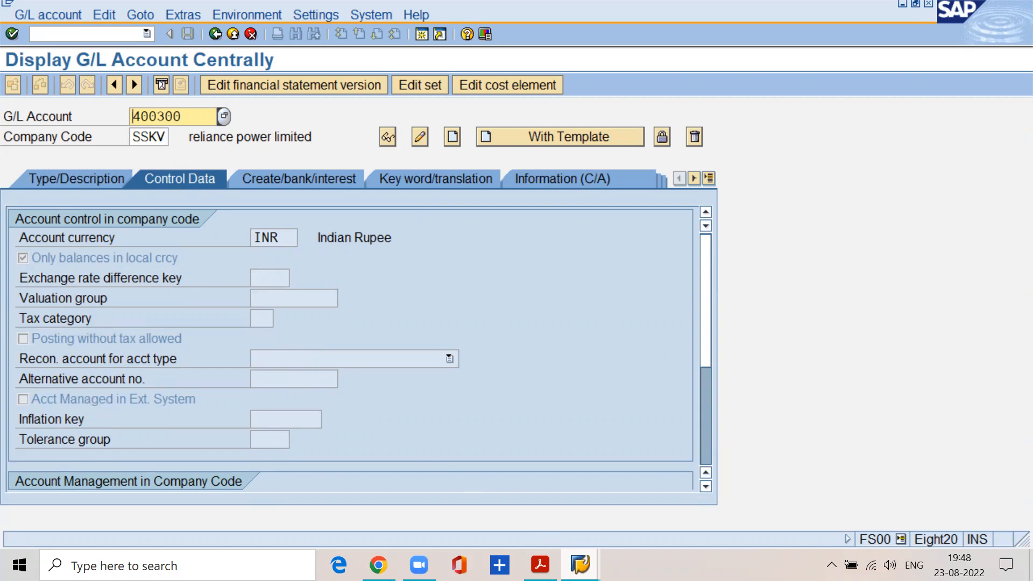
Go to page 36 of the FI material PDF and find the section on creating GL master records using the two step method.
key("alt+Tab")
left_click(278, 86)
type("36")
key("Return")
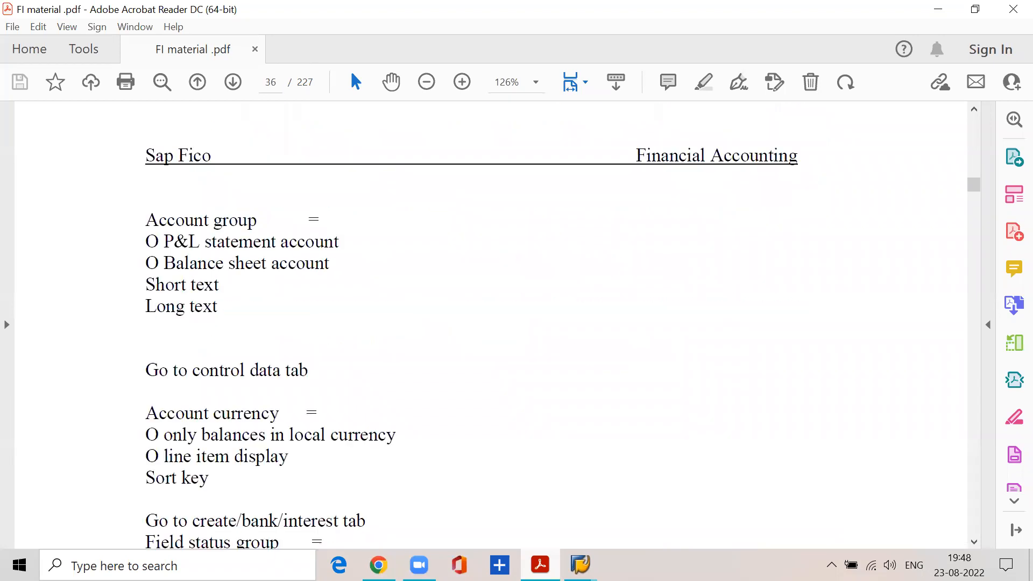
scroll(218, 450, "down", 3)
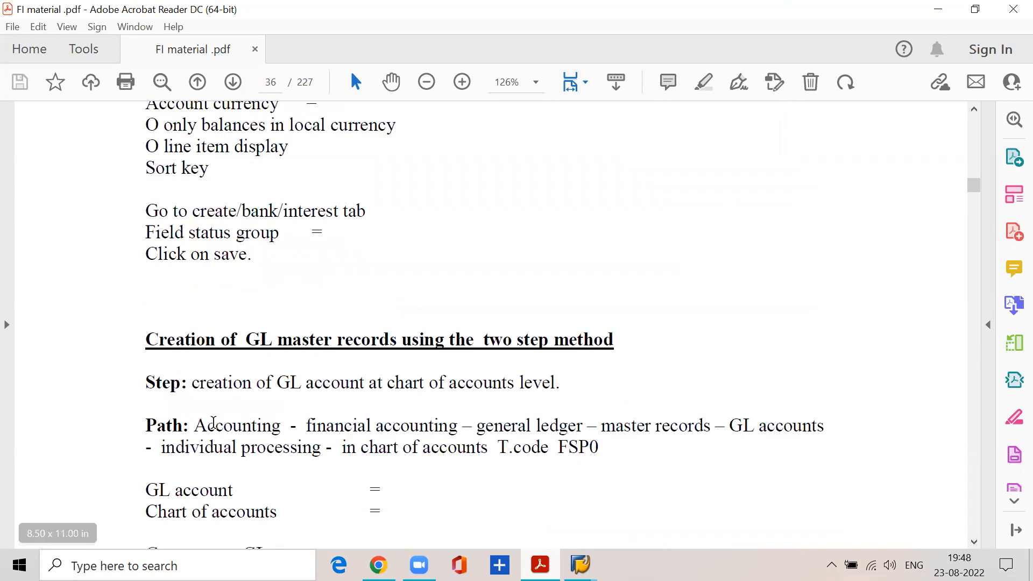
left_click_drag(147, 337, 614, 338)
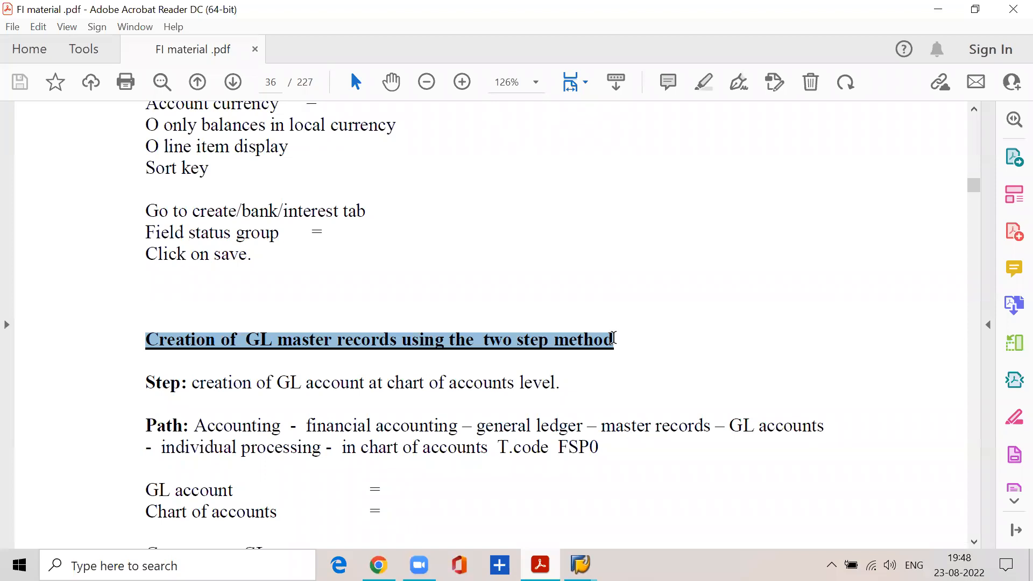
Return to page 31 of the PDF and reread the central and two-level ways of creating the master record.
left_click(279, 84)
type("31")
key("Return")
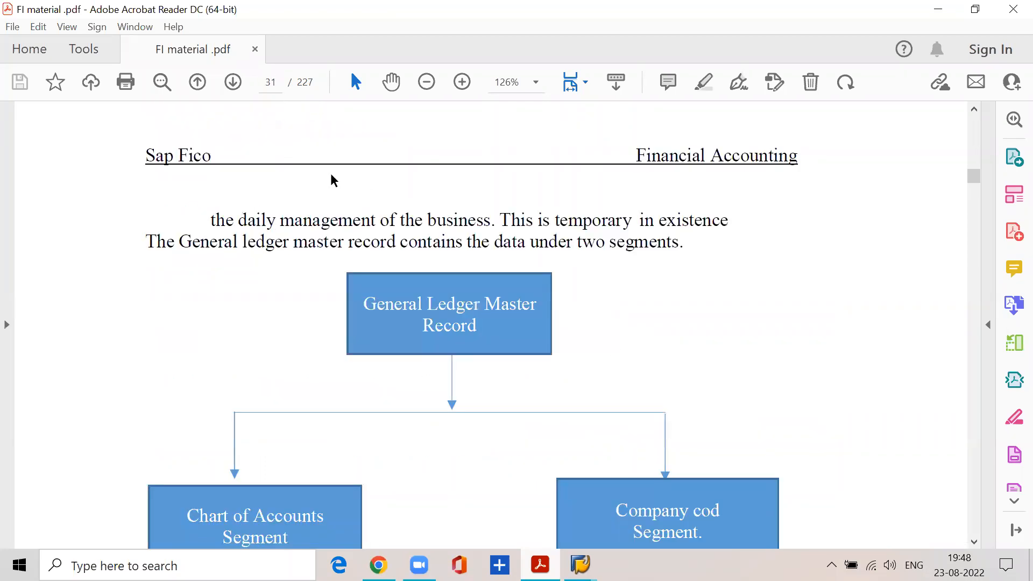
scroll(330, 468, "down", 12)
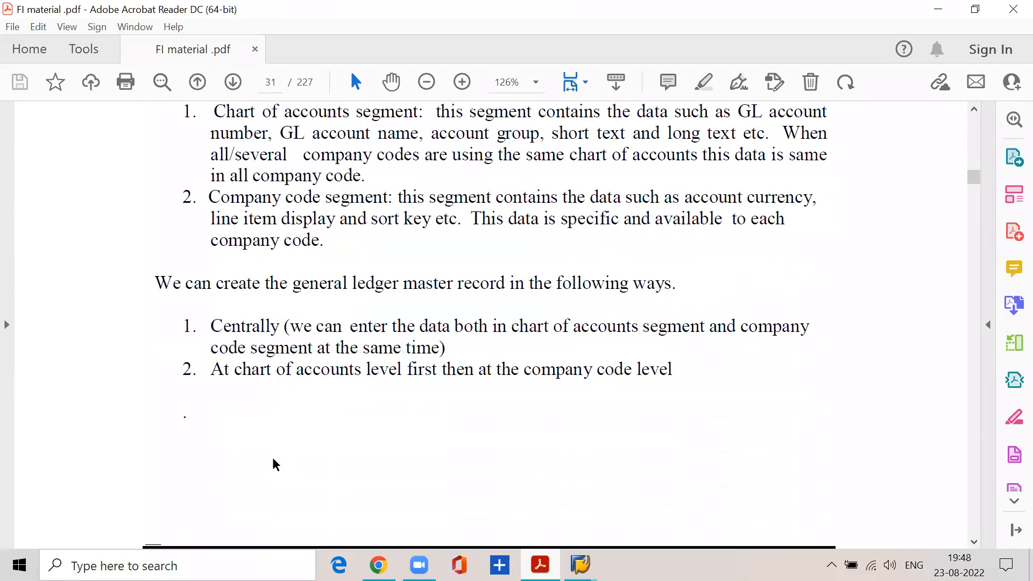
Reread the two-level creation way on page 31, and go to the two step method section on page 36 of the PDF.
left_click_drag(211, 371, 663, 384)
left_click(674, 367)
left_click(273, 81)
type("36")
key("Return")
scroll(295, 371, "down", 3)
scroll(293, 389, "down", 2)
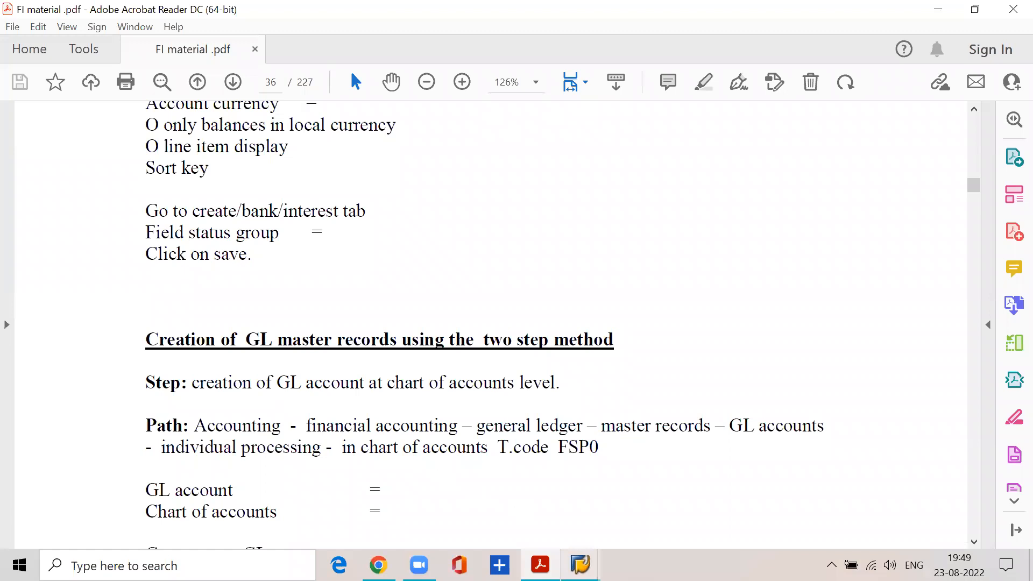
Switch to the SAP G/L Account Groups overview and review the administration cost group ADMN with its from and to account numbers.
left_click(580, 565)
left_click(517, 503)
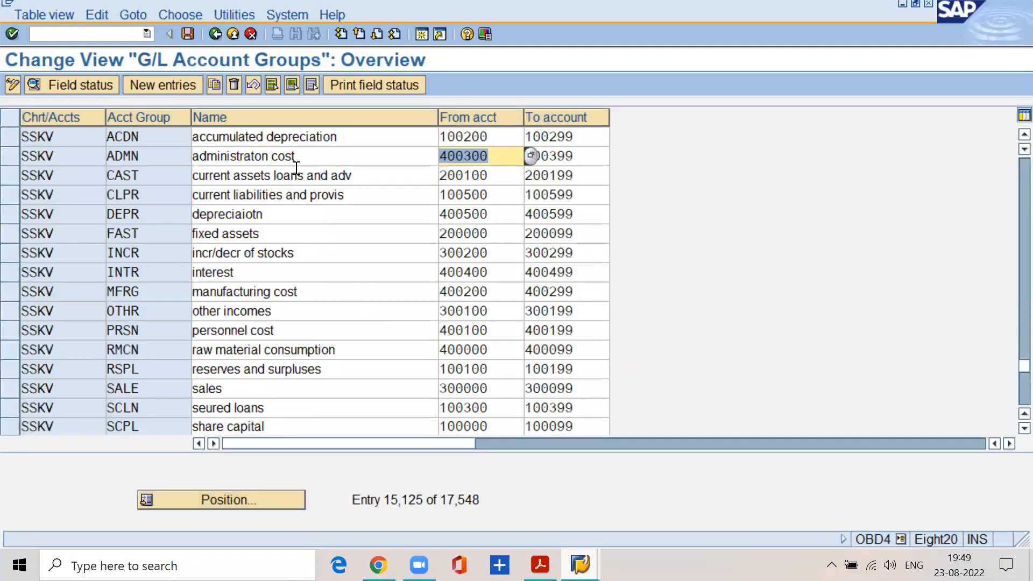
left_click_drag(305, 162, 176, 172)
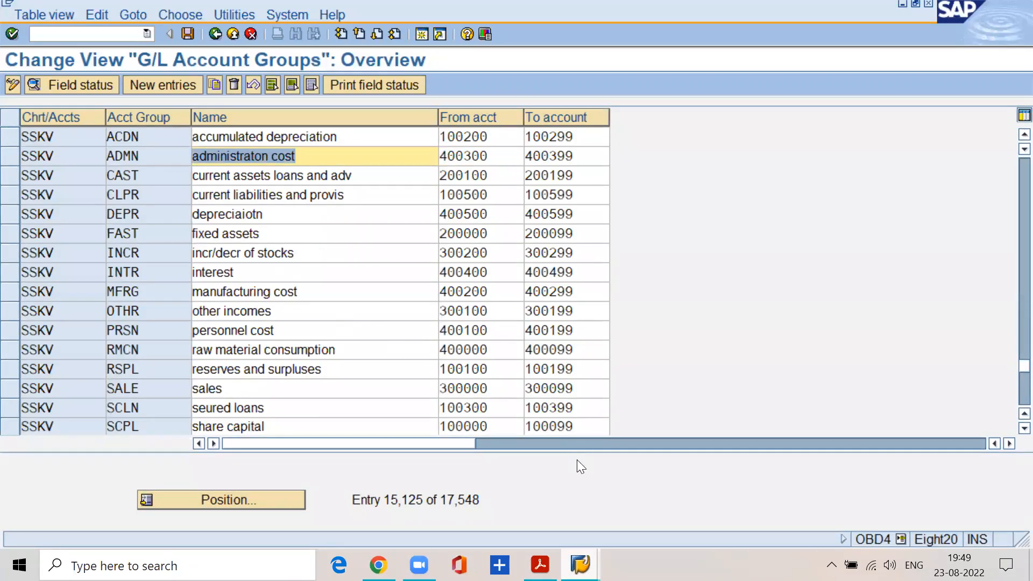
right_click(580, 565)
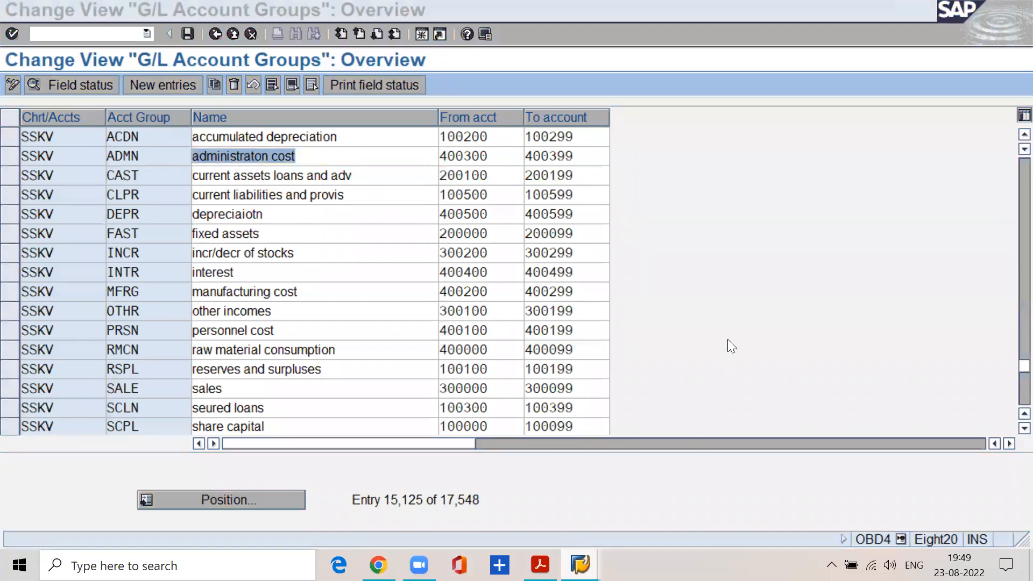
left_click(486, 153)
double_click(493, 156)
double_click(581, 158)
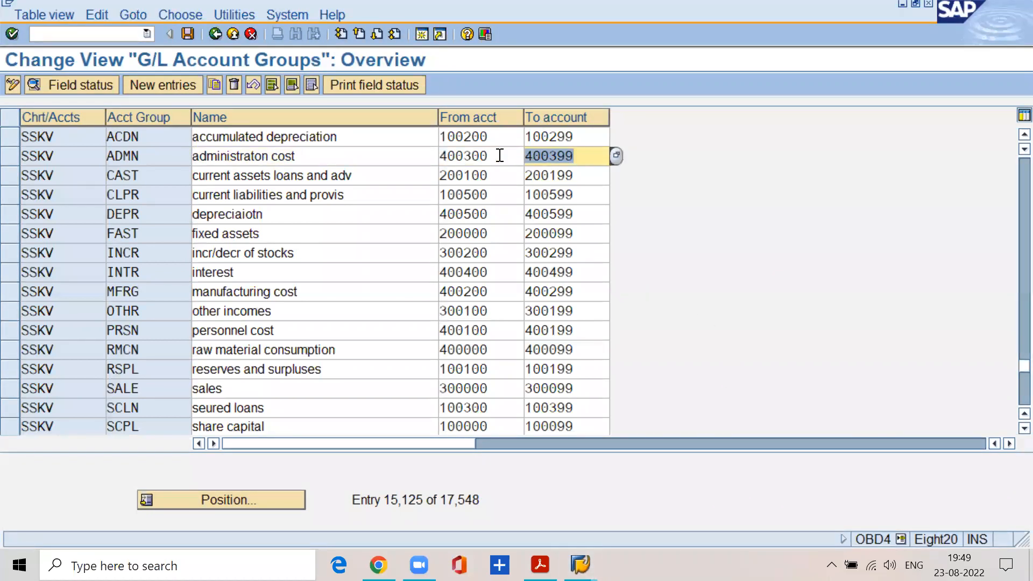
left_click(500, 155)
left_click_drag(499, 155, 423, 157)
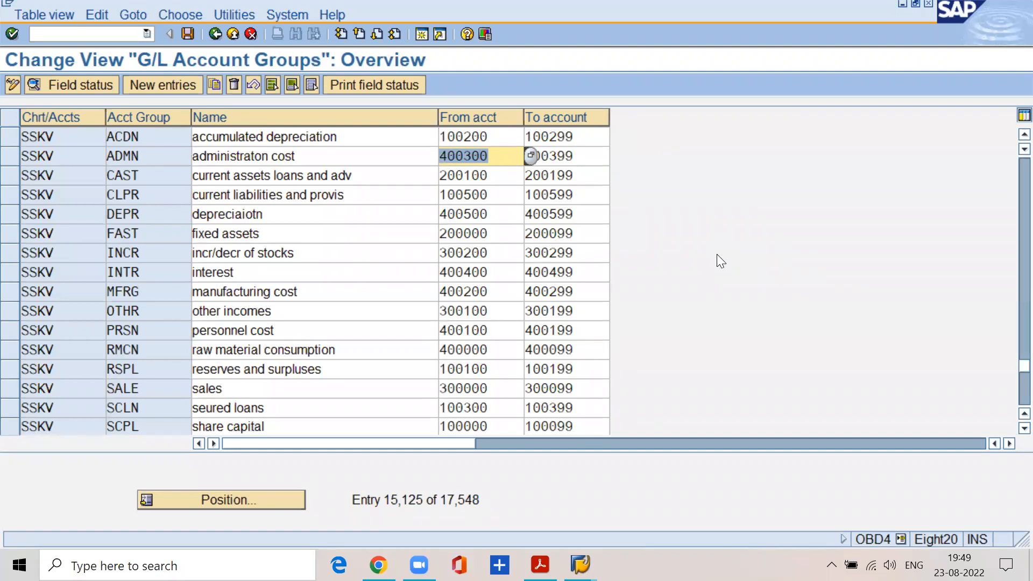
left_click(491, 157)
left_click(591, 156)
left_click(514, 155)
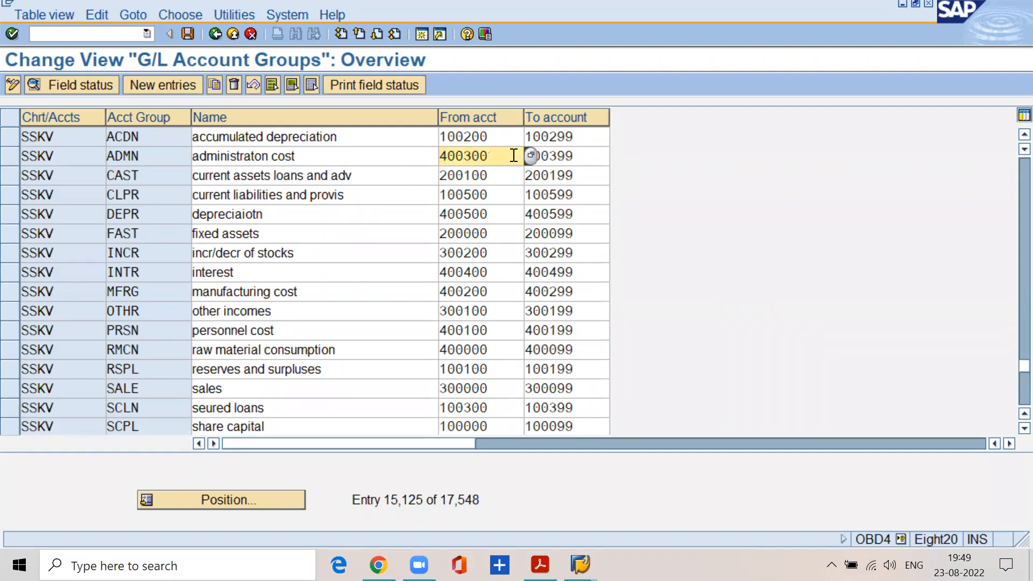
left_click_drag(297, 157, 184, 154)
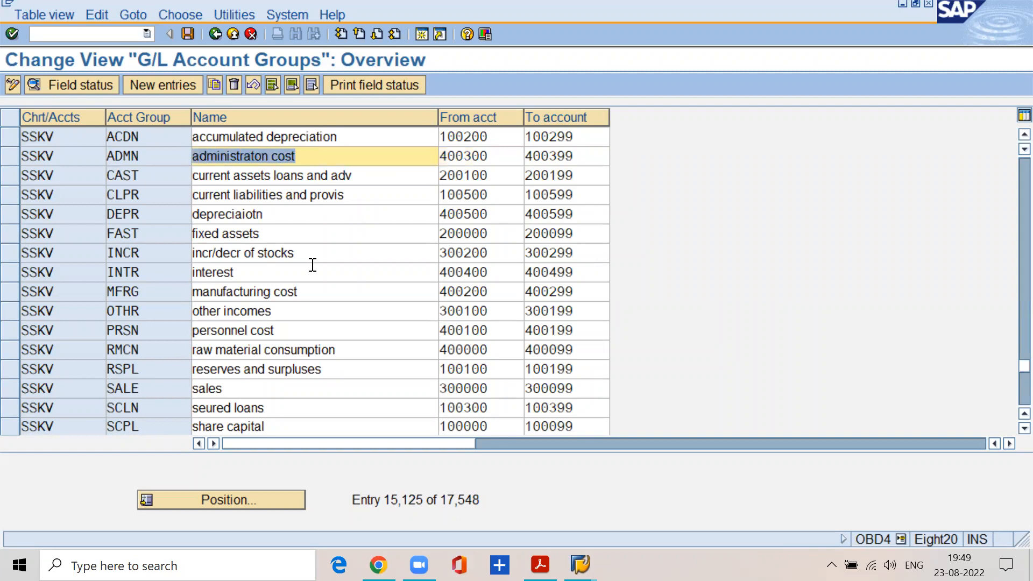
Switch to the SAP session showing the centrally displayed G/L account and leave that transaction for the SAP Easy Access screen.
left_click(580, 564)
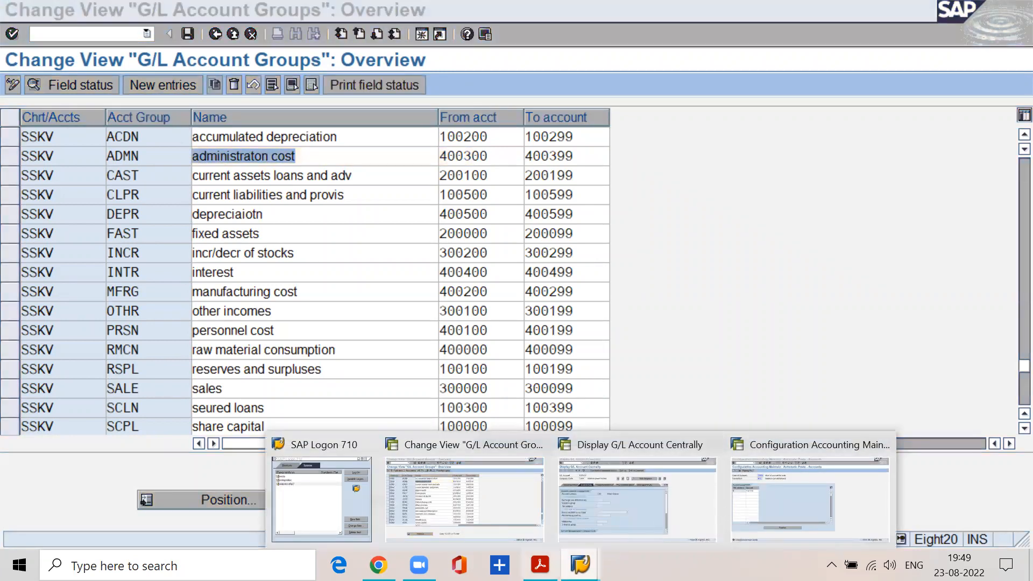
left_click(541, 564)
mouse_move(581, 564)
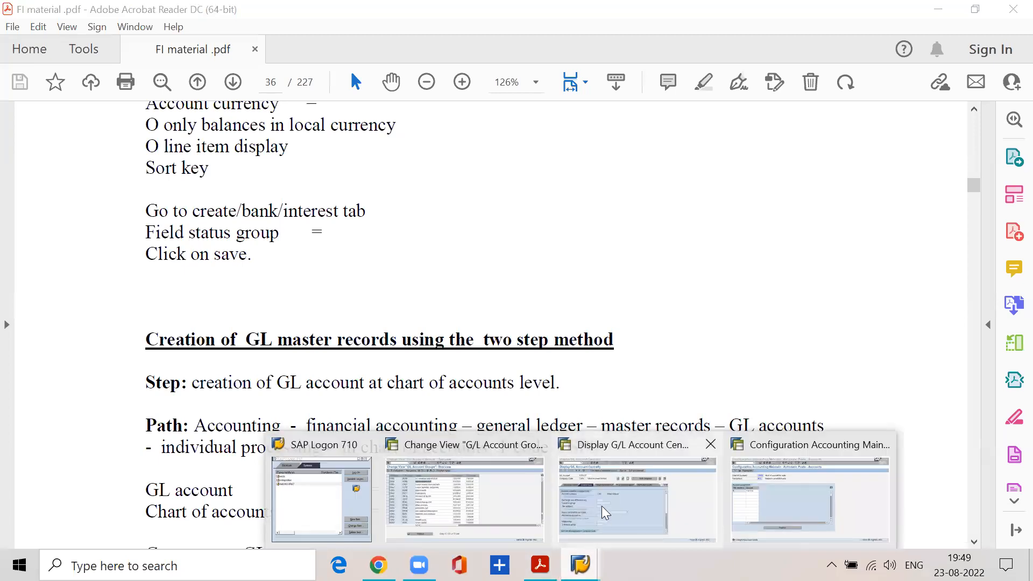
left_click(602, 506)
left_click(113, 34)
type("/n")
key("Return")
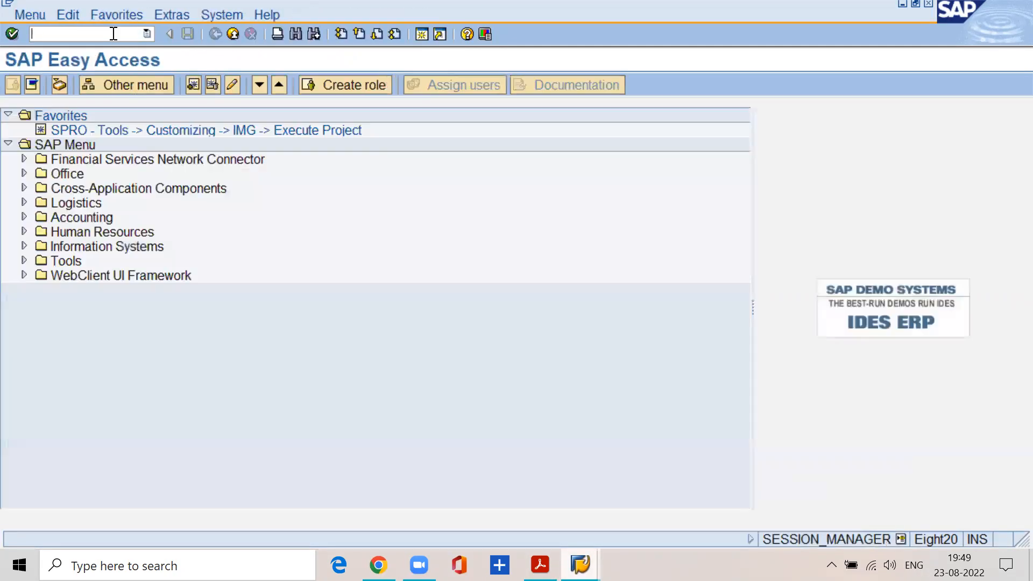
Expand Accounting and Financial Accounting in the SAP menu and compare them with the FSP0 path in the PDF.
left_click(22, 214)
left_click(36, 232)
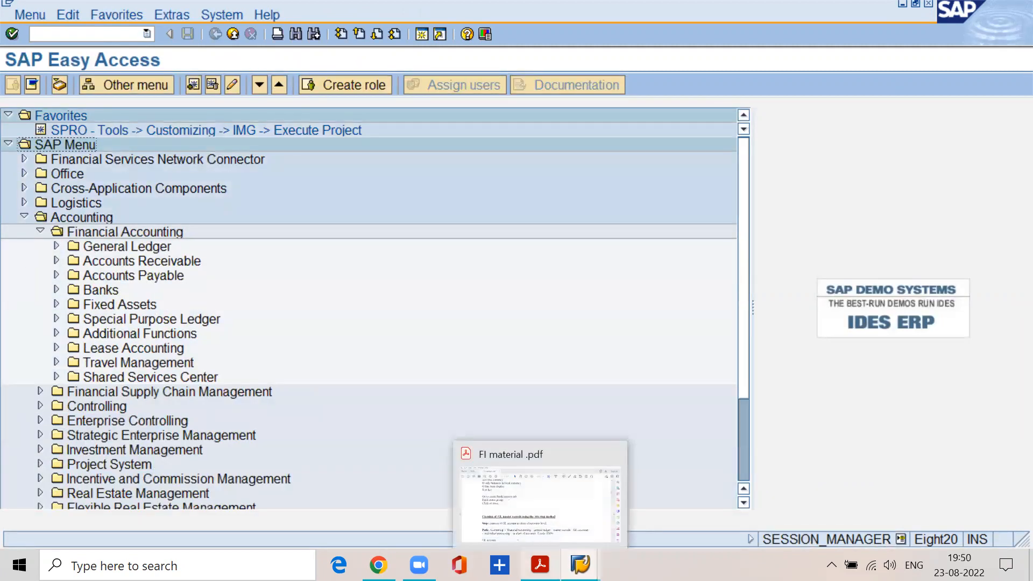
left_click(540, 565)
left_click_drag(188, 426, 281, 426)
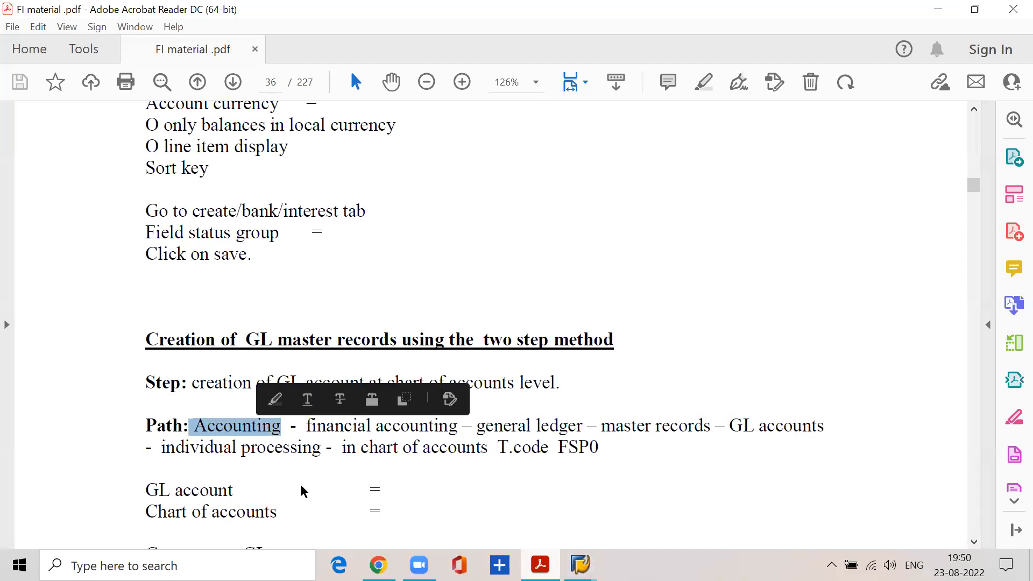
left_click(938, 10)
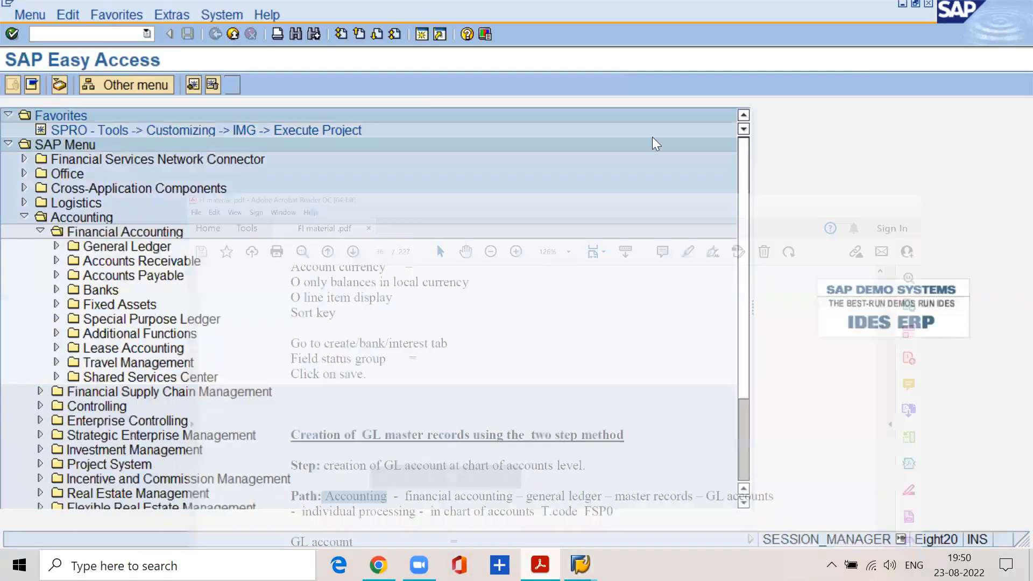
Expand General Ledger, Master Records, G/L Accounts and Individual Processing, and open FSP0 - In Chart of Accounts.
left_click(88, 246)
left_click(57, 247)
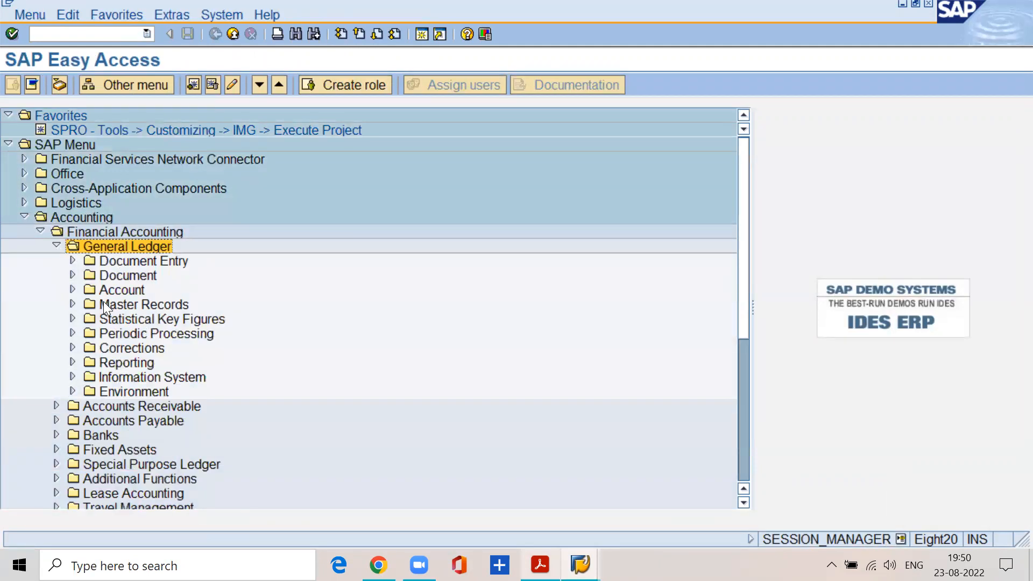
left_click(79, 303)
left_click(73, 305)
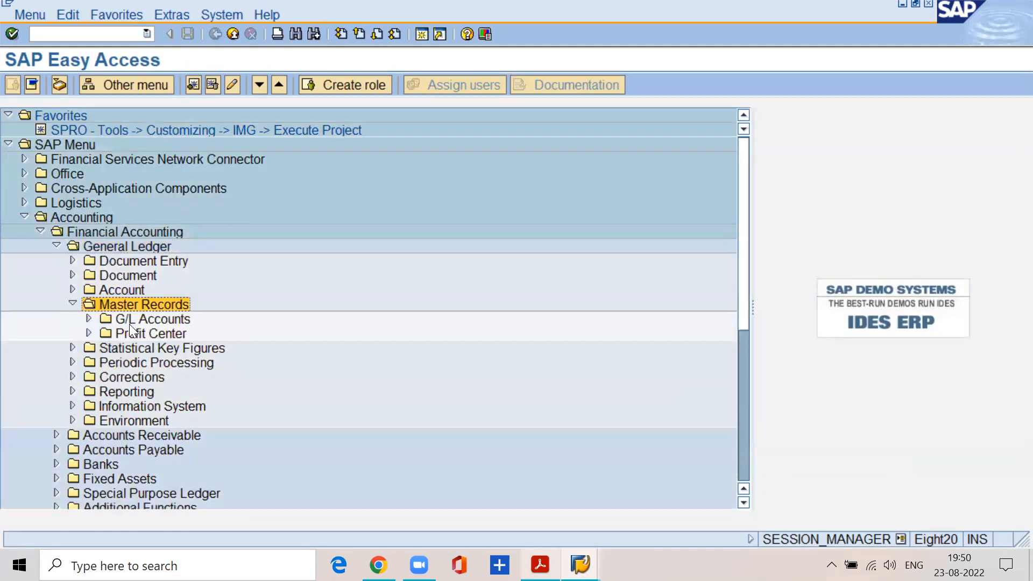
left_click(130, 324)
left_click(87, 319)
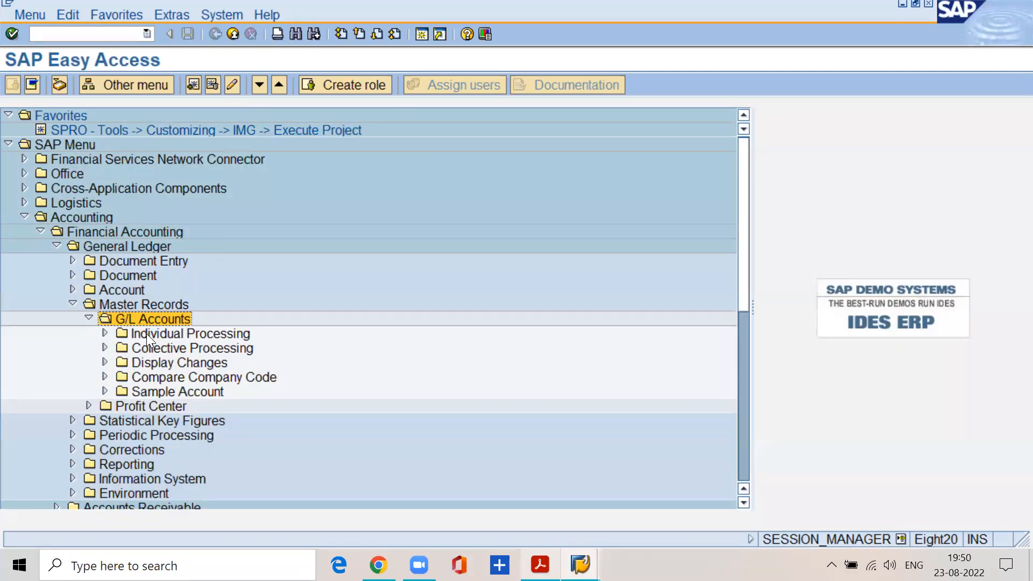
left_click(146, 334)
left_click(105, 333)
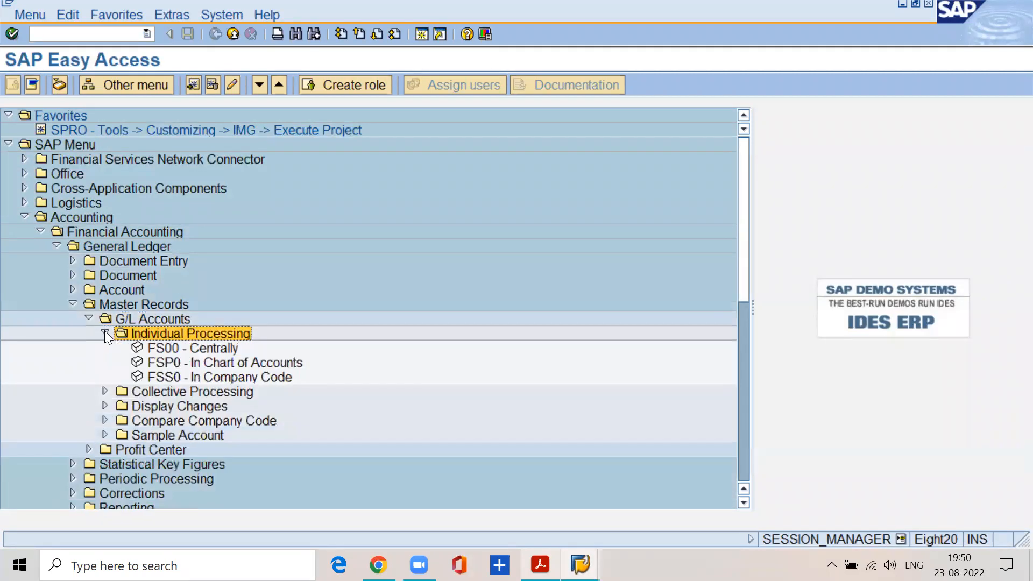
left_click(230, 366)
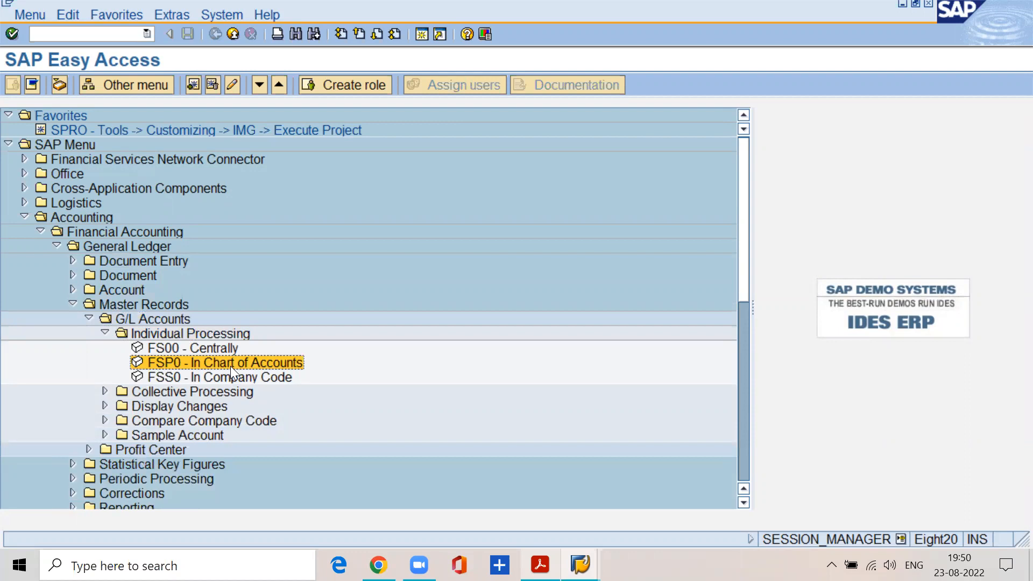
double_click(204, 362)
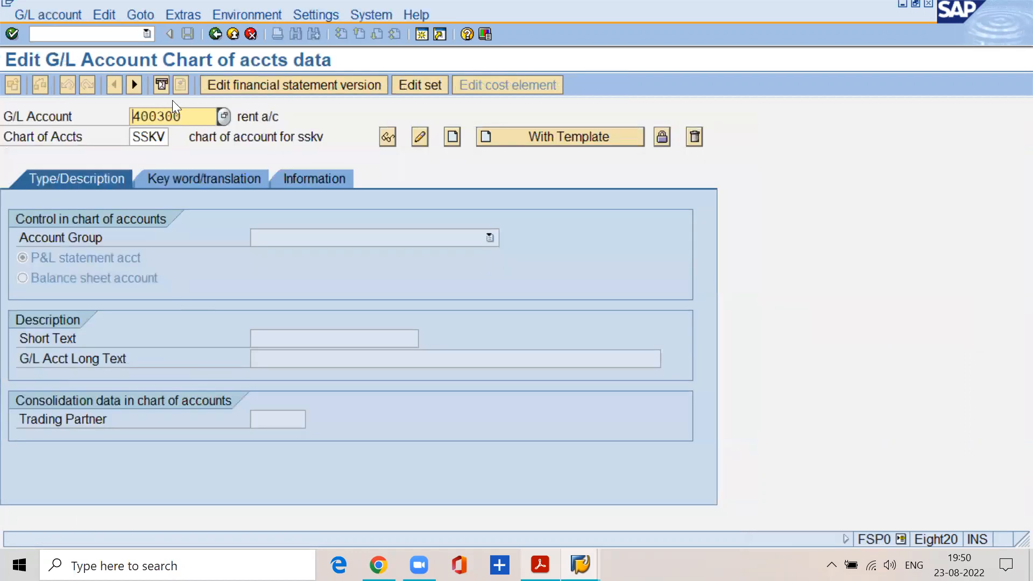
Set the G/L account to 400310 and start creating it in chart of accounts SSKV.
left_click(195, 111)
key("BackSpace")
key("BackSpace")
type("10")
left_click(168, 137)
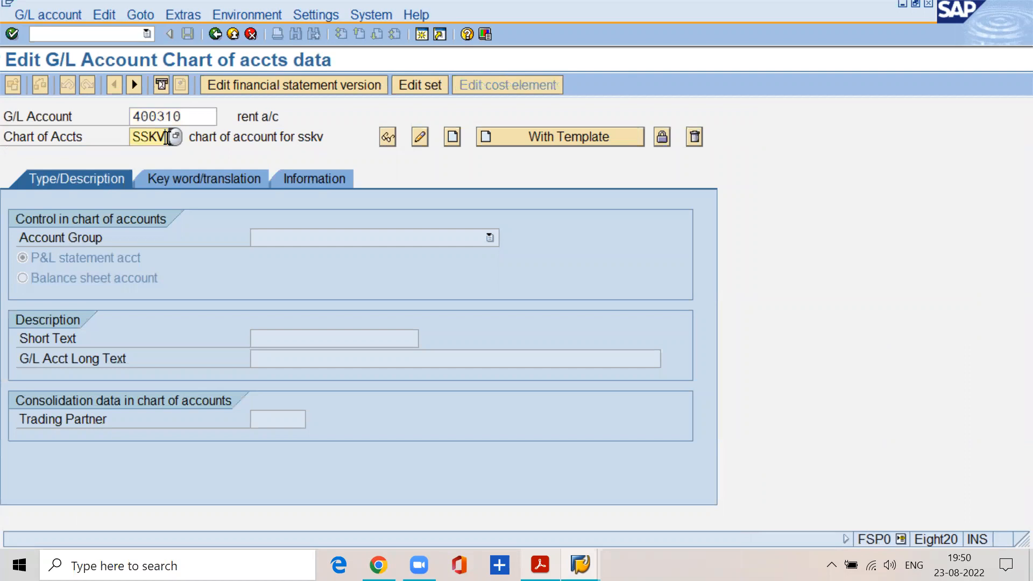
left_click(39, 17)
left_click(54, 53)
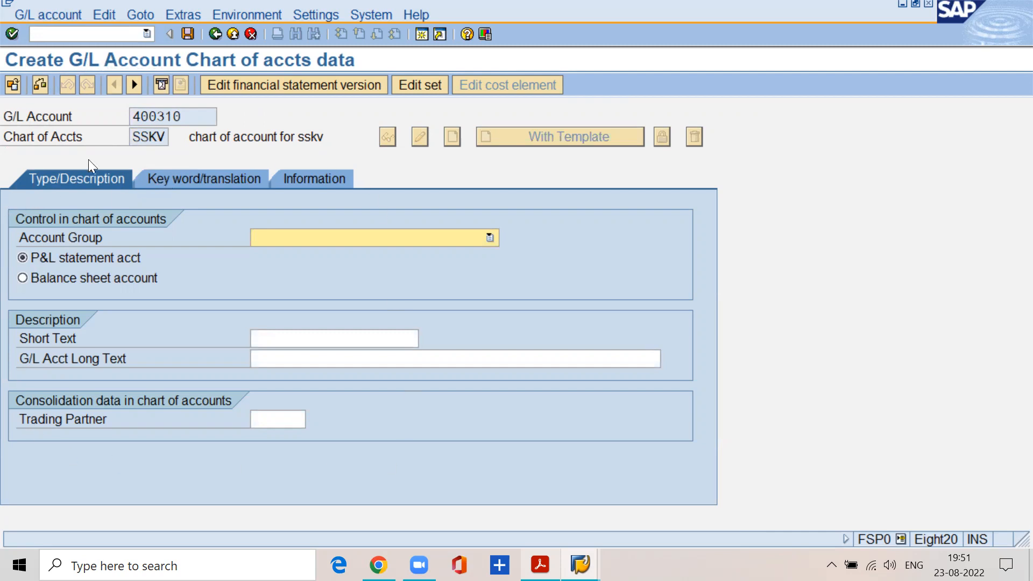
Assign account group ADMN, enter "travelling exps a/c" as short and long text, and save the account.
left_click(280, 240)
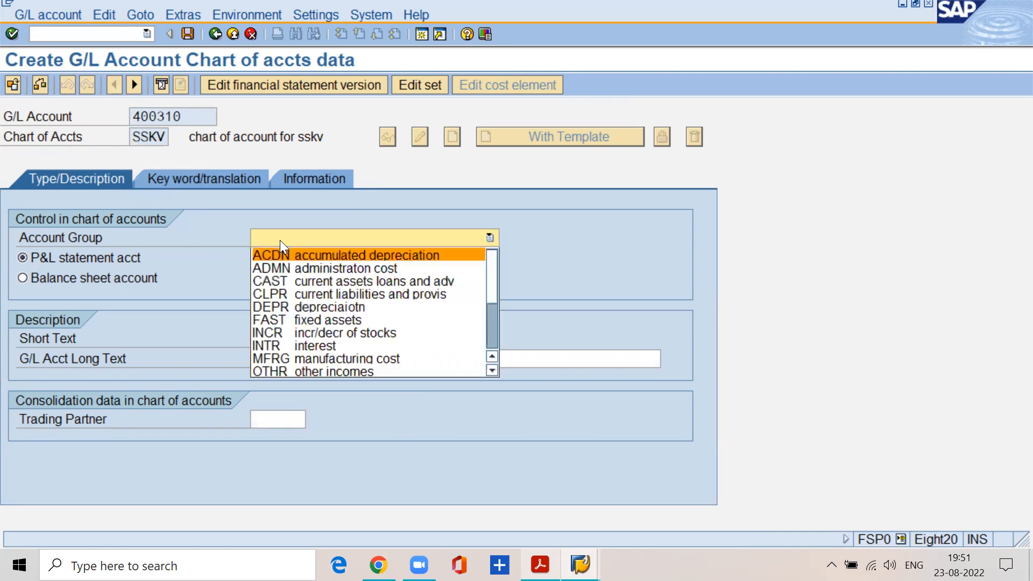
left_click(299, 268)
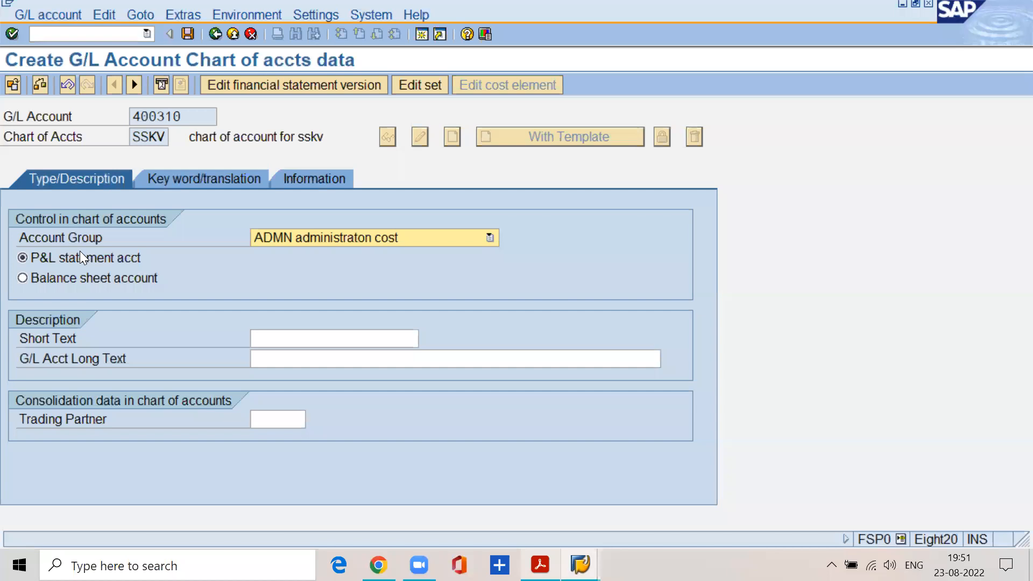
left_click(272, 343)
type("tr")
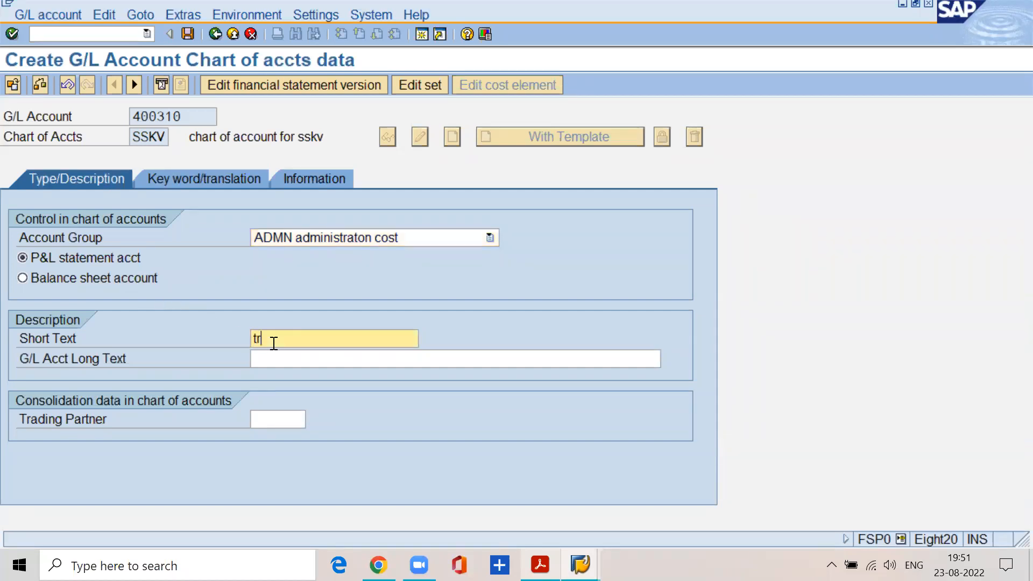
type("avelling exps a/c")
left_click(266, 360)
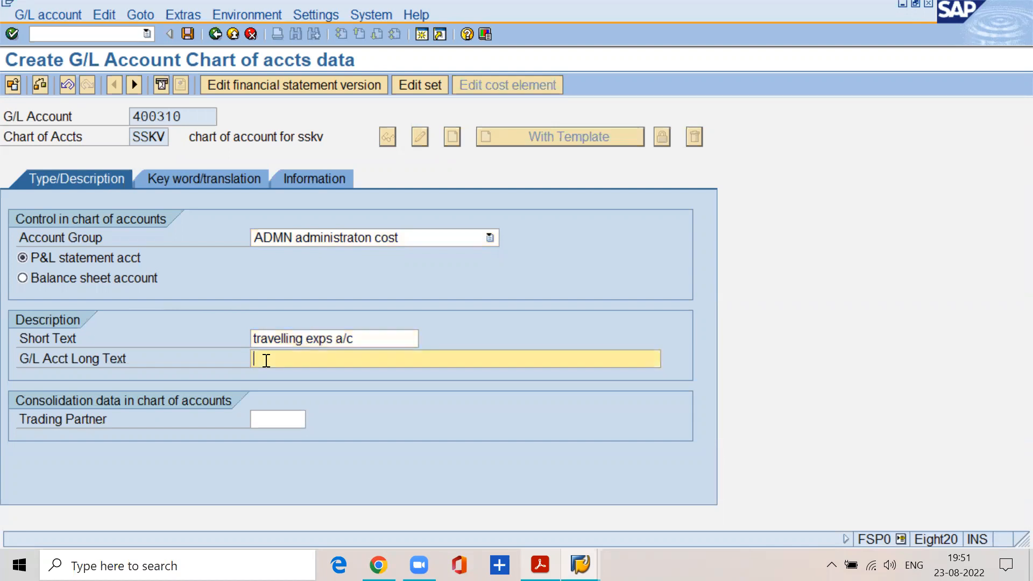
type("travelling exps a/c")
left_click(187, 34)
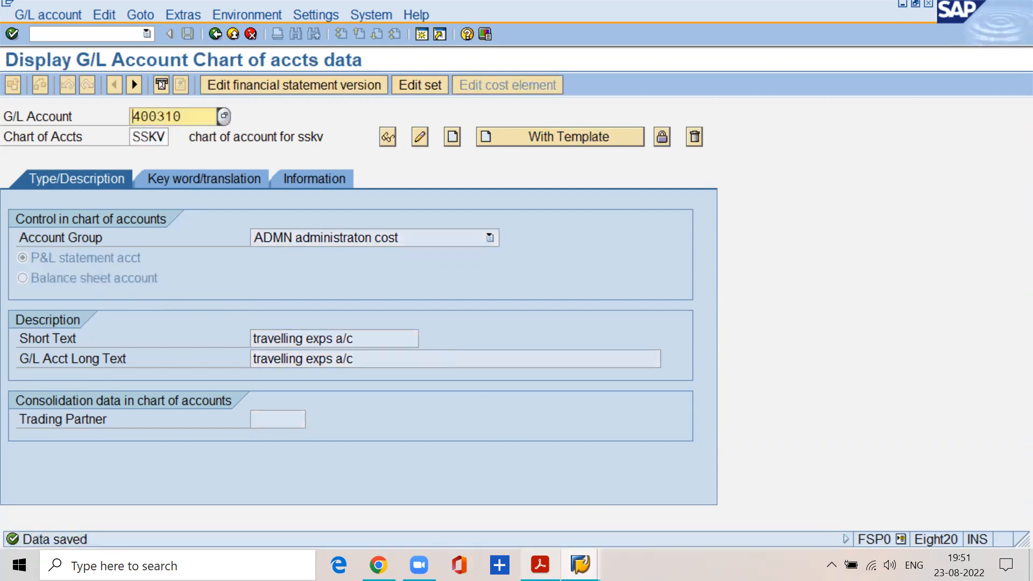
Switch to the PDF and read the step on extending the GL account for the company code with transaction FSS0.
left_click(539, 565)
scroll(210, 379, "down", 5)
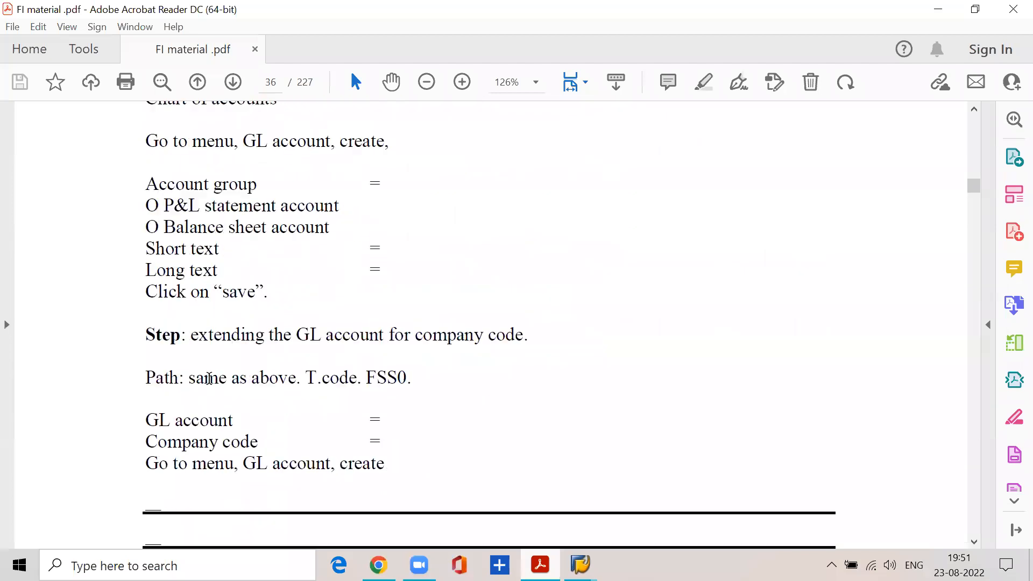
left_click_drag(186, 302, 521, 302)
left_click_drag(184, 344, 299, 345)
left_click(366, 344)
left_click_drag(365, 344, 411, 345)
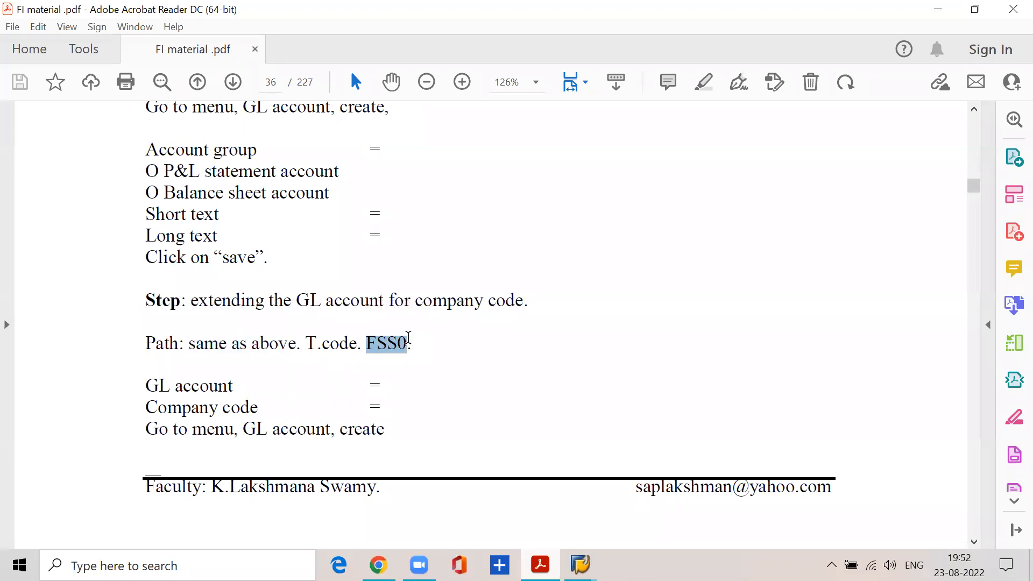
Return to SAP, open FSS0 - In Company Code, and start creating account 400310 for company code SSKV.
mouse_move(580, 564)
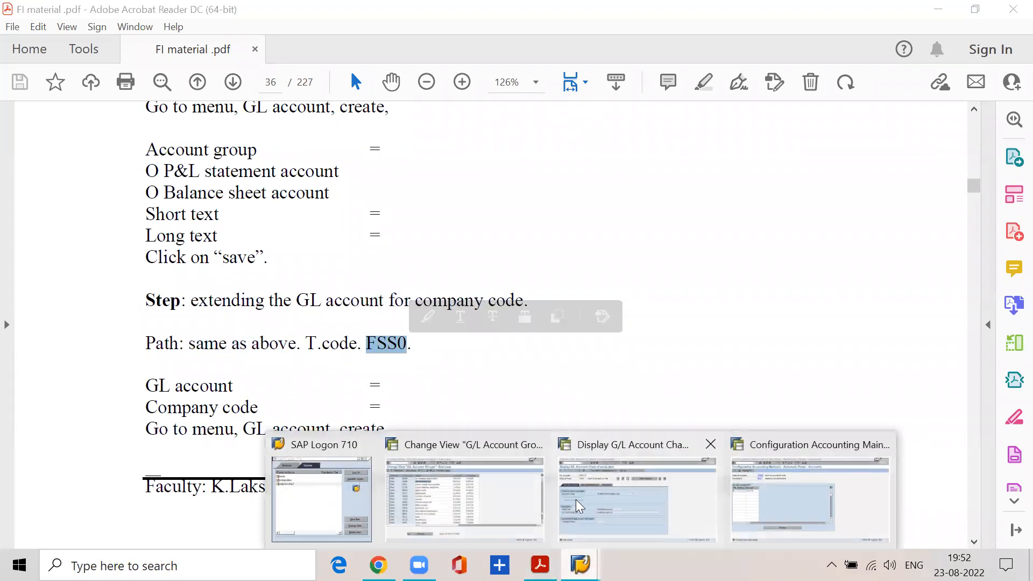
left_click(574, 516)
left_click(217, 35)
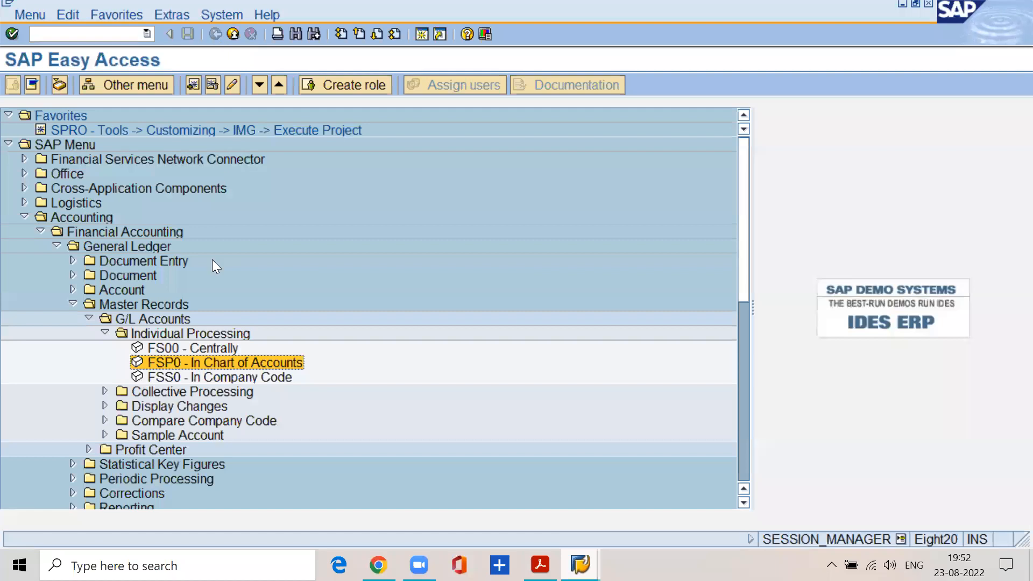
double_click(210, 379)
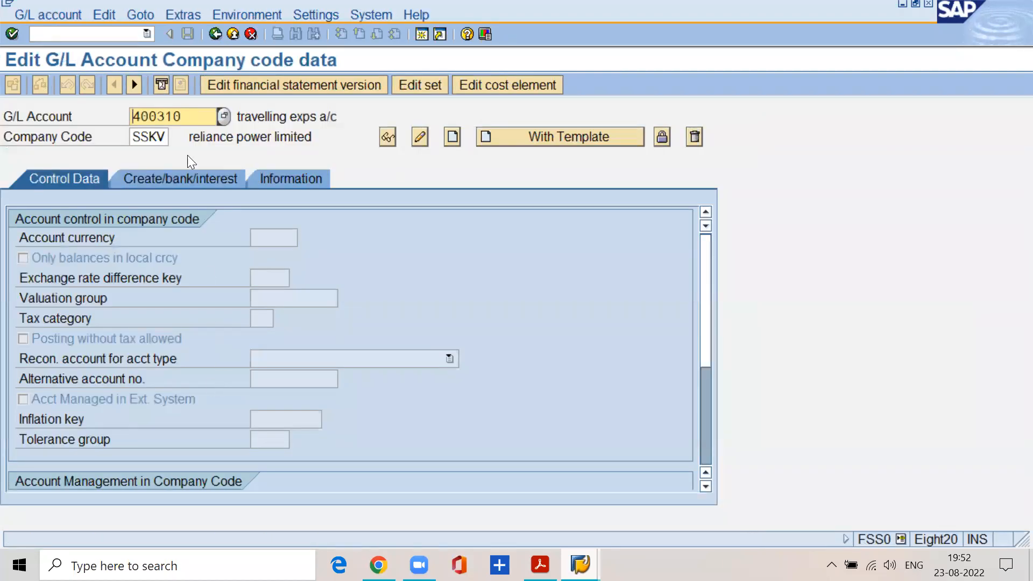
left_click(192, 116)
left_click(24, 14)
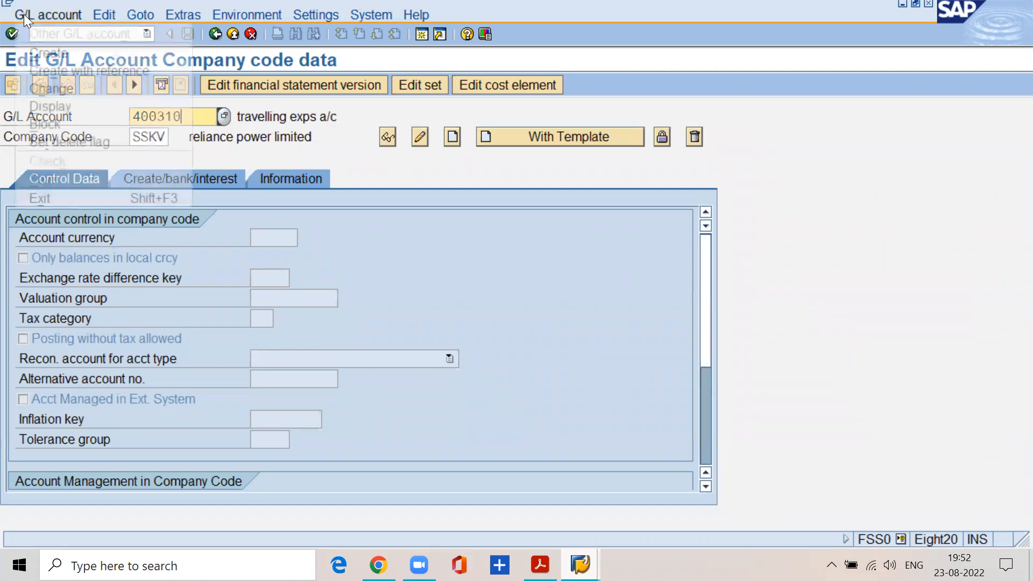
left_click(39, 50)
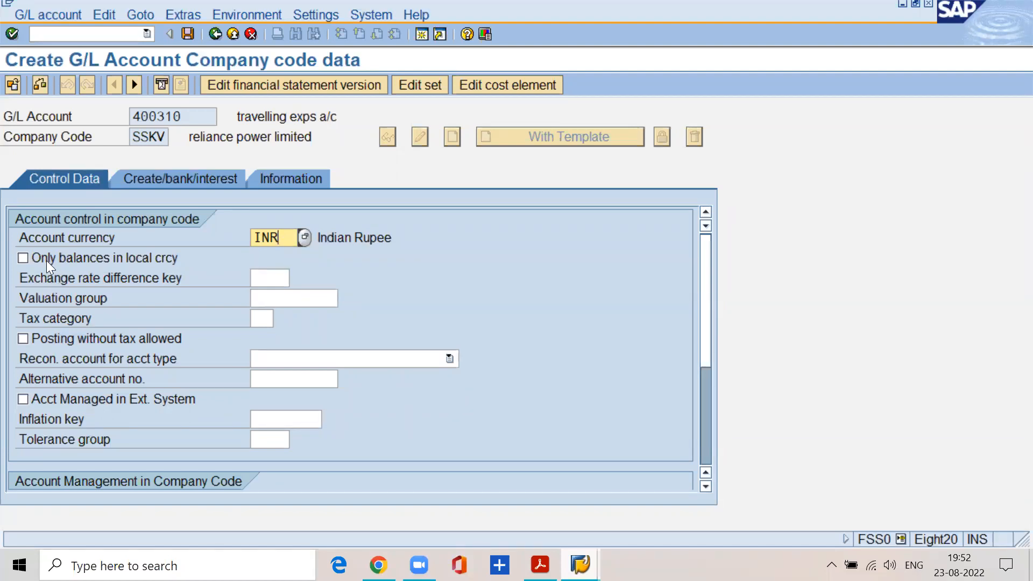
Enable only balances in local currency and line item display for account 400310, and set the sort key to 001.
left_click(25, 257)
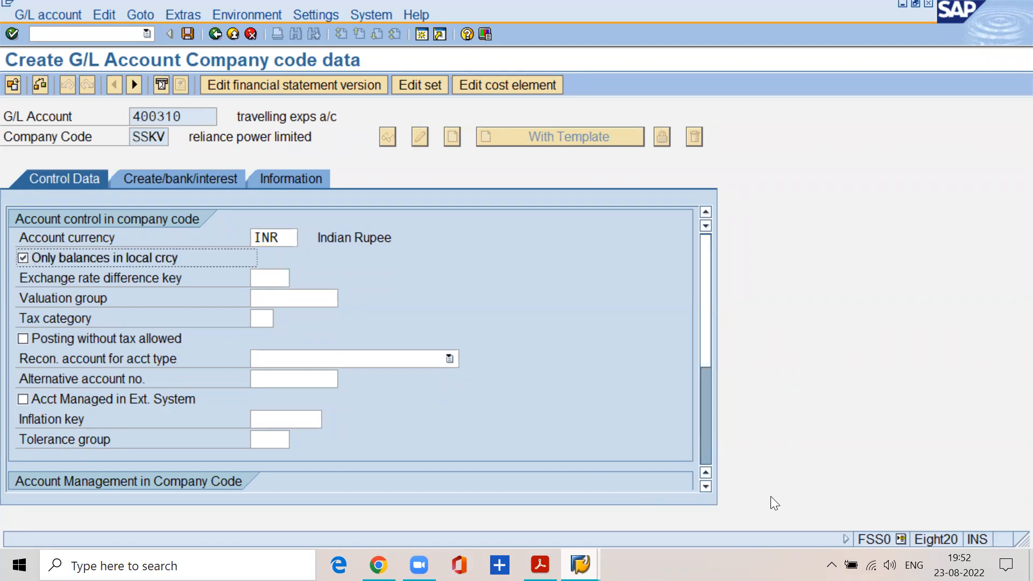
left_click(706, 487)
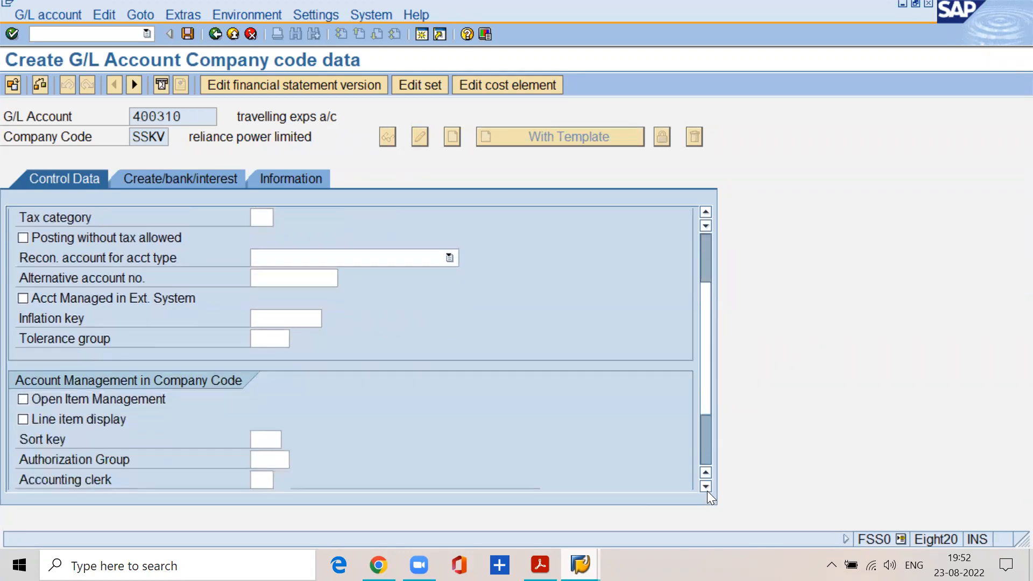
left_click(77, 399)
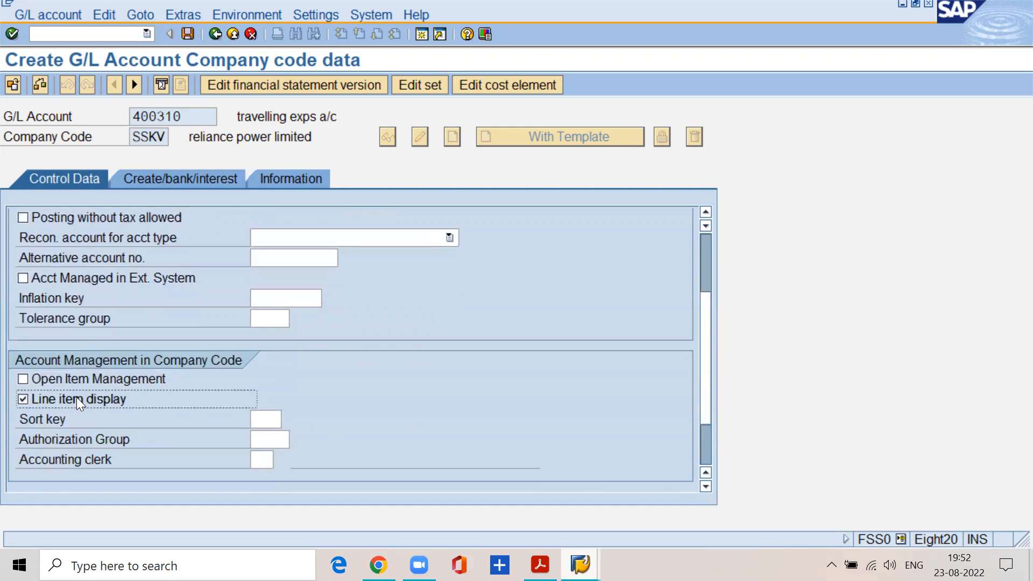
left_click(268, 420)
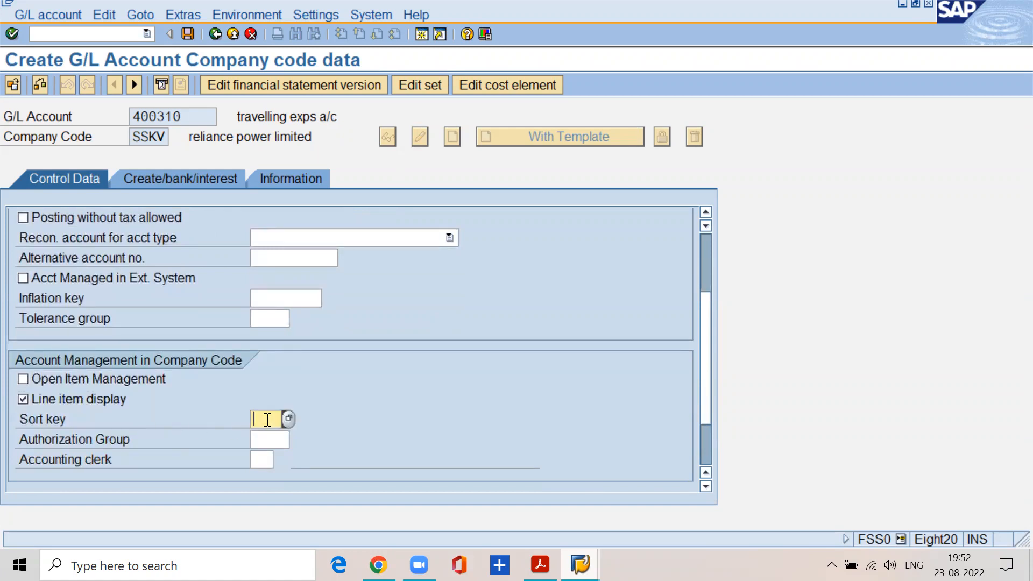
type("001")
Assign field status group G001 to the account and save its company code data.
left_click(185, 177)
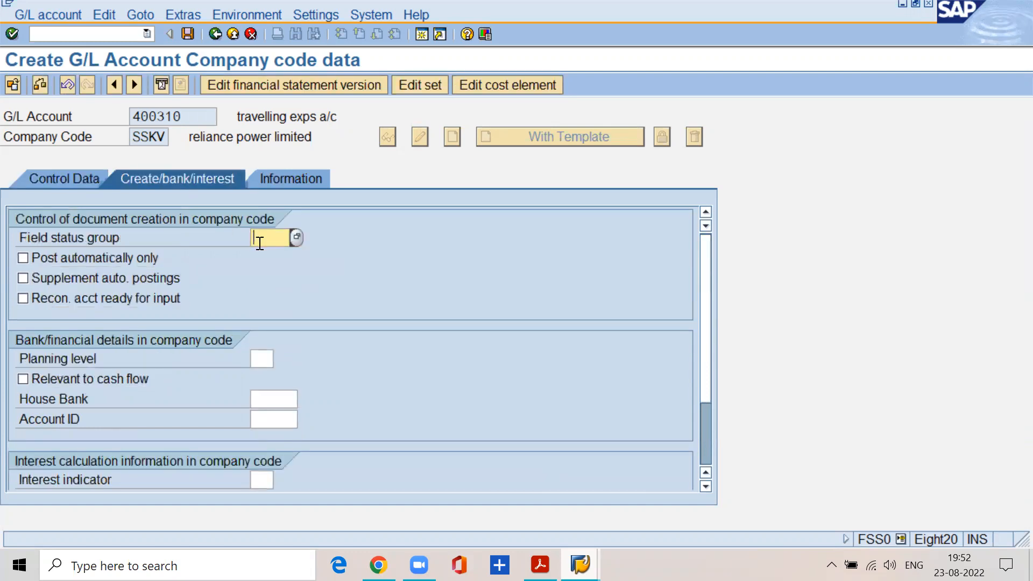
type("g001")
key("ctrl+s")
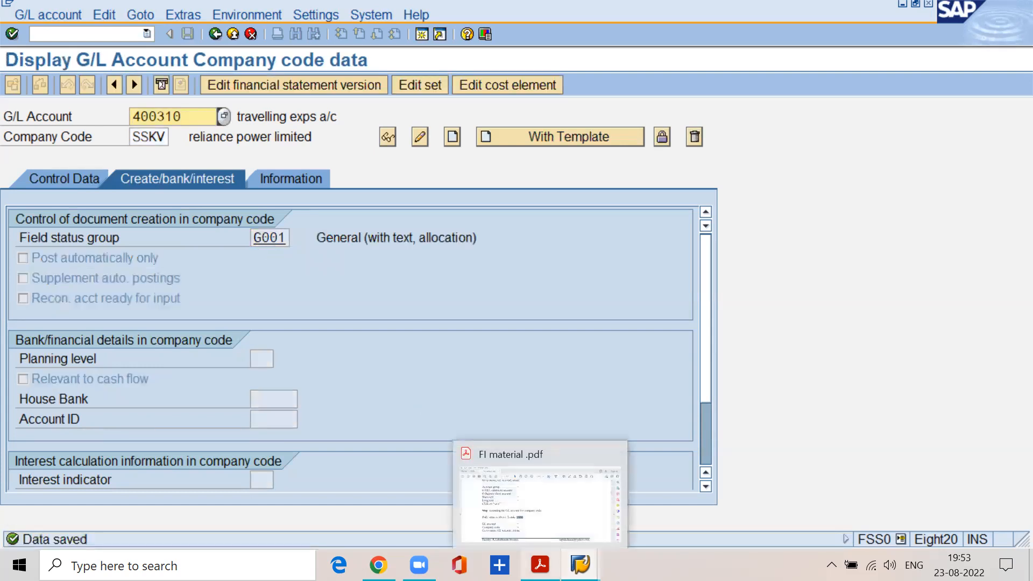
Switch to the FI material PDF and read the remaining company code fields for extending the GL account.
left_click(540, 565)
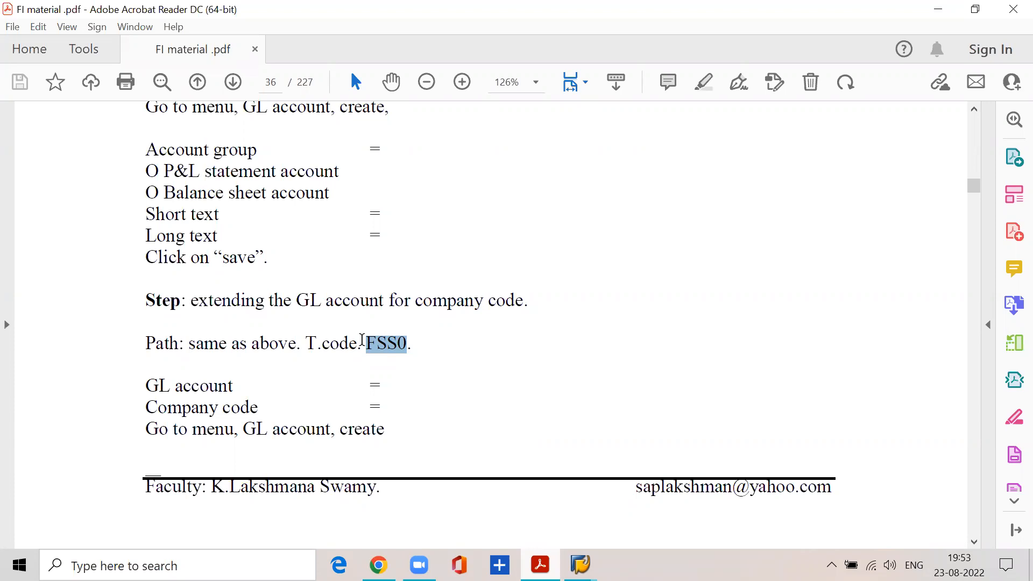
scroll(362, 340, "down", 9)
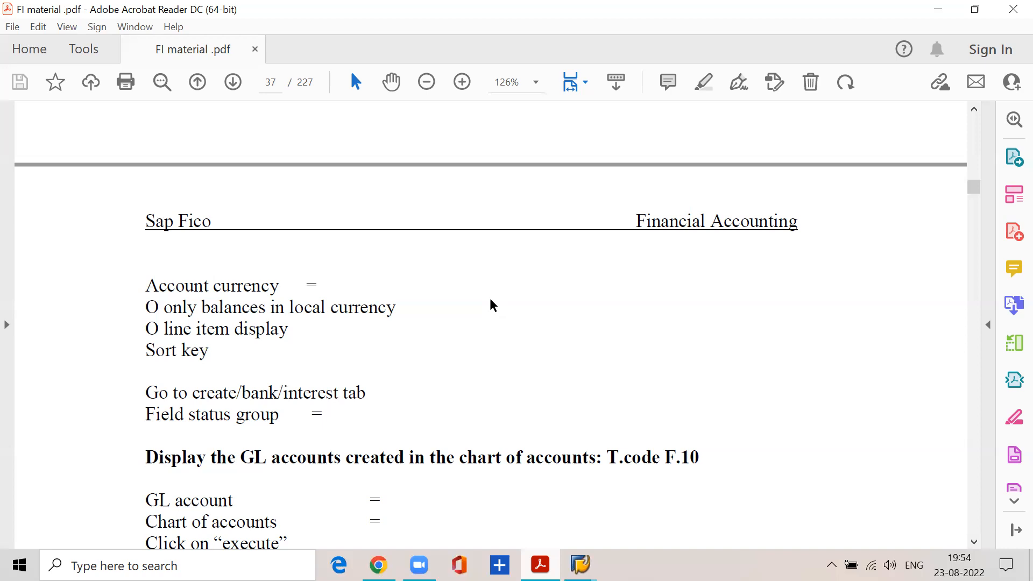
Open Word, create a blank document, and set the font size to 24.
left_click(258, 565)
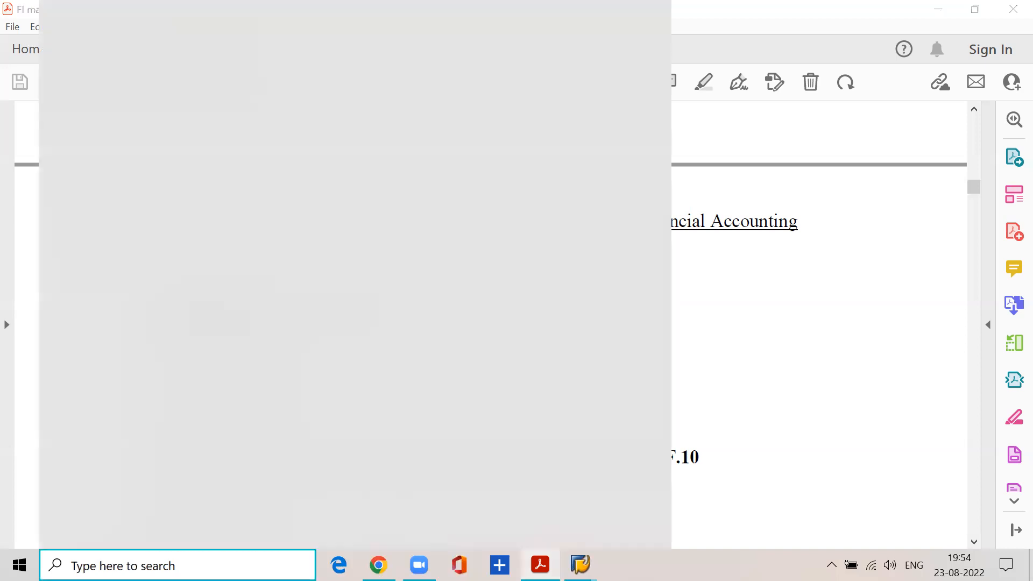
left_click(388, 98)
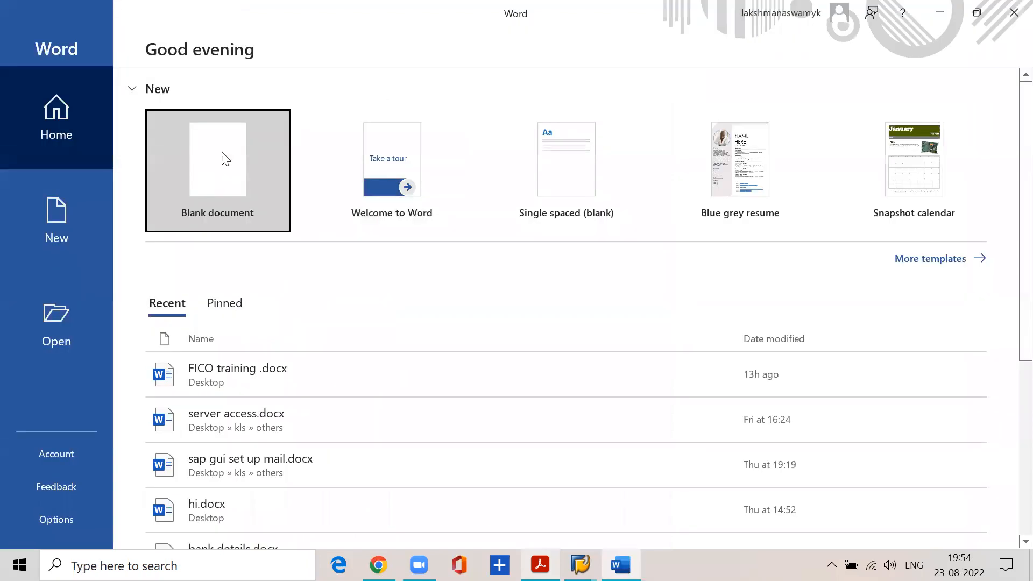
left_click(215, 157)
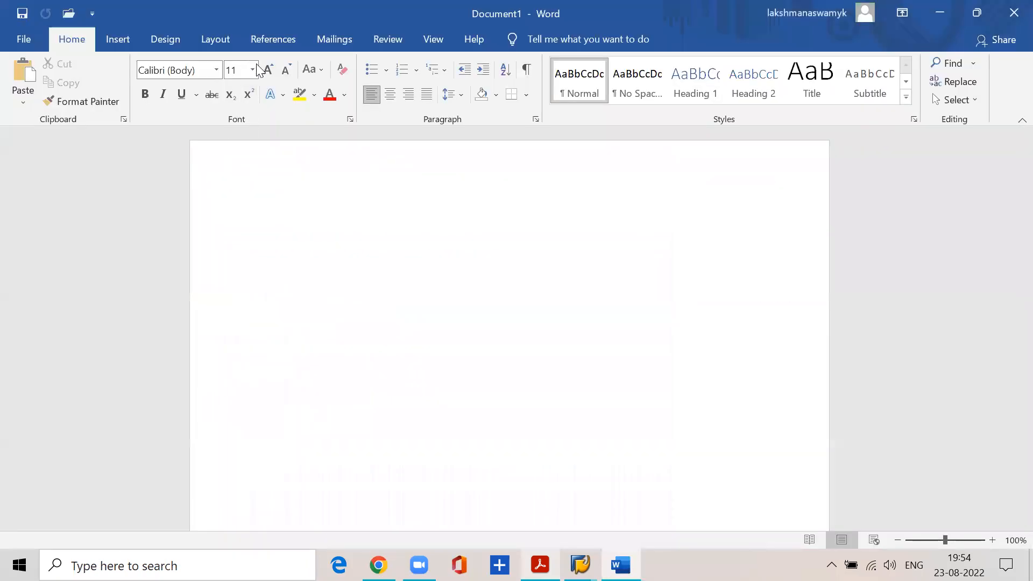
left_click(253, 71)
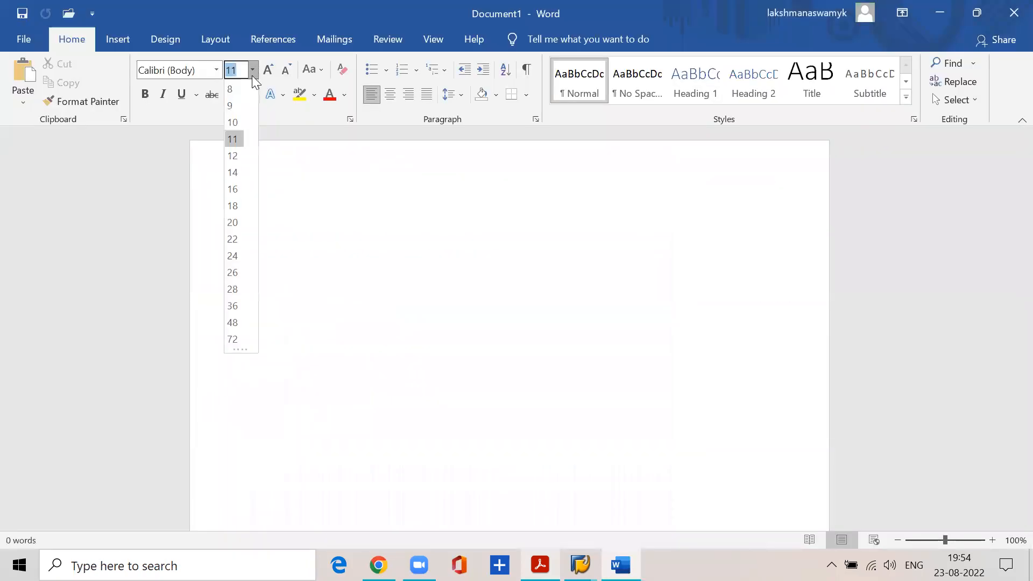
left_click(237, 257)
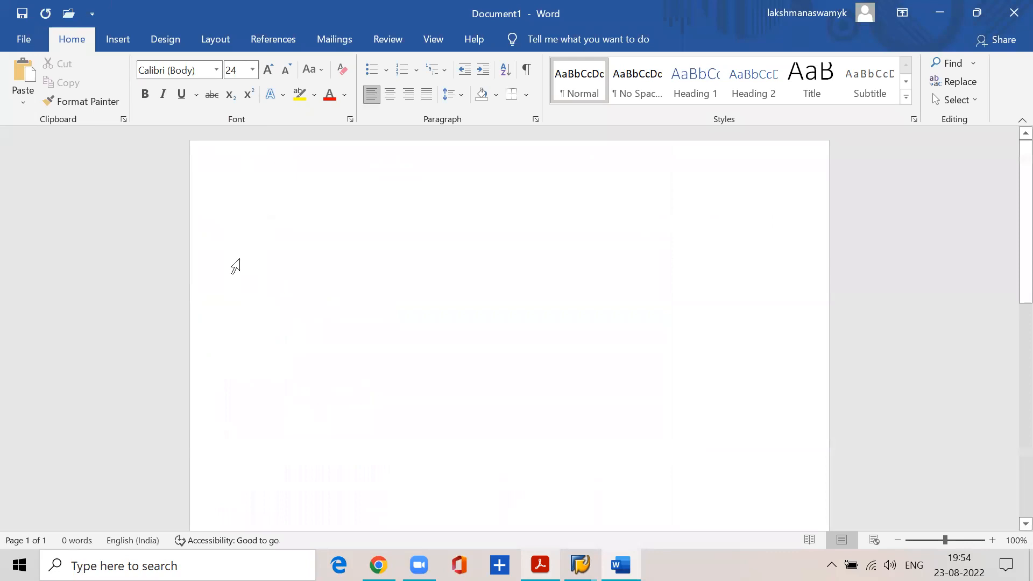
List the table names SKA1, SKB1 and SKAT on separate lines in the document.
type("SKA1")
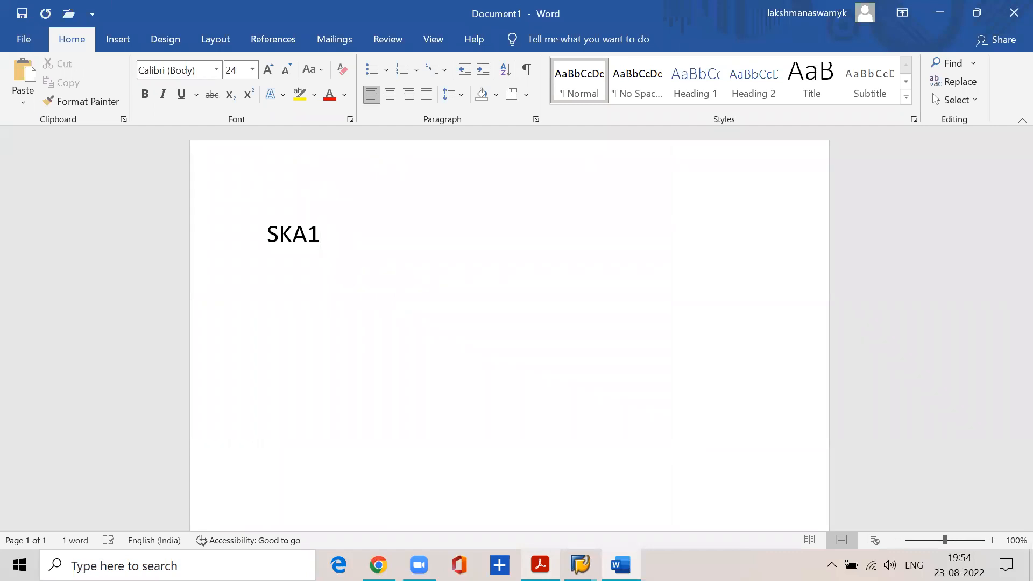
key("Return")
type("KA")
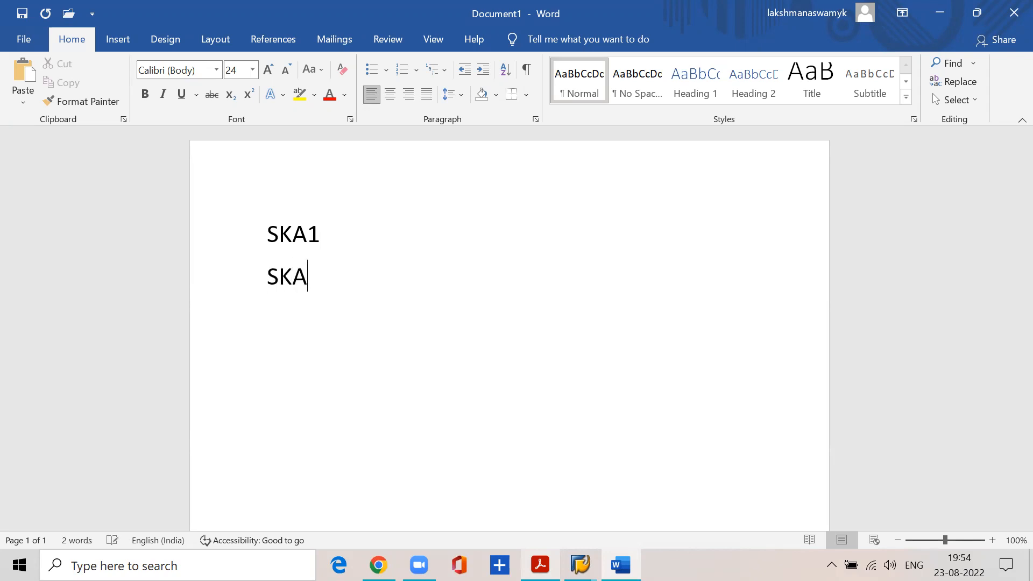
key("BackSpace")
type("B1")
key("Return")
type("SKAT")
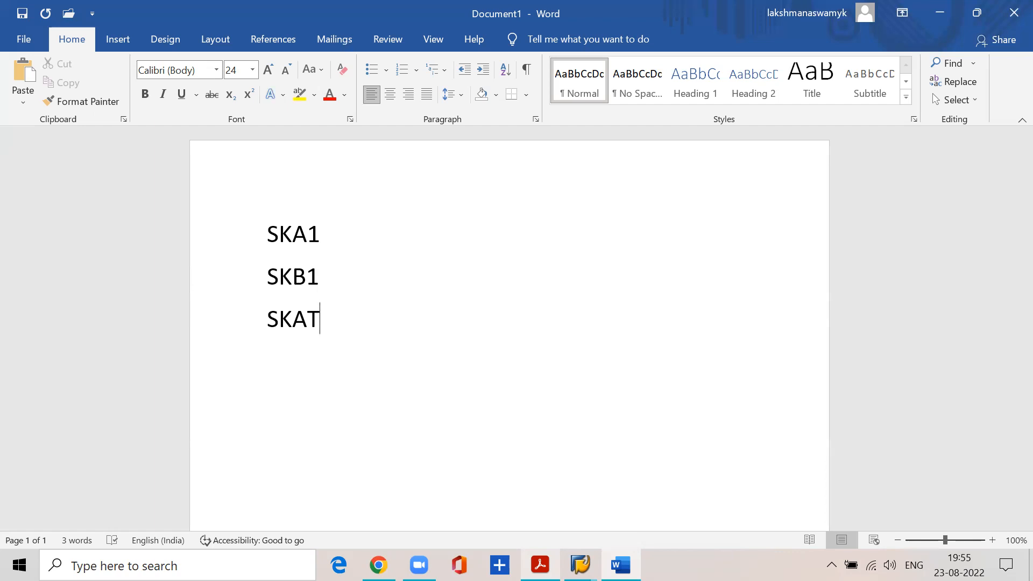
Switch back to SAP and review the control data of G/L account 400310 in company code SSKV.
left_click(939, 13)
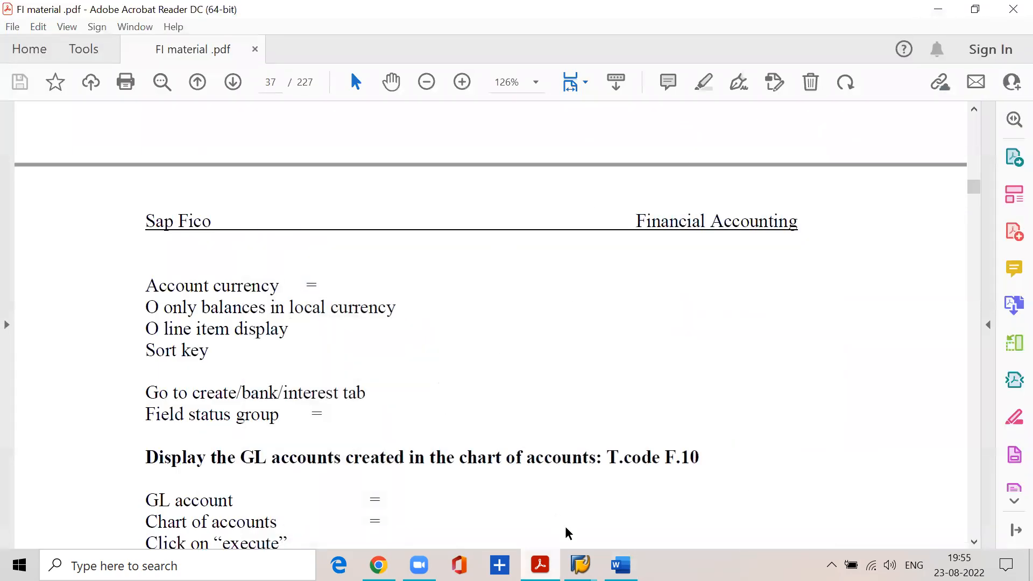
mouse_move(581, 565)
left_click(580, 500)
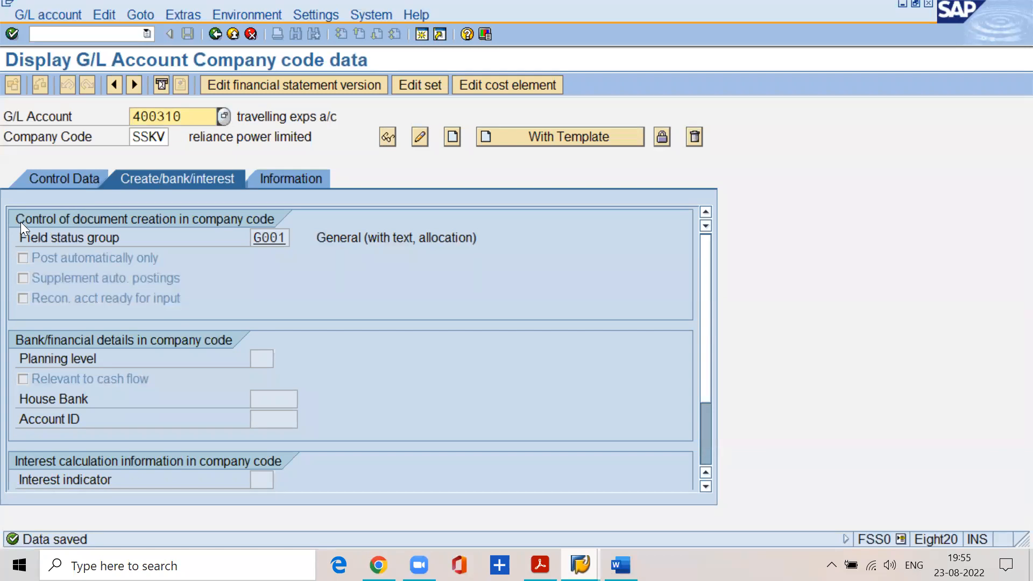
left_click(70, 170)
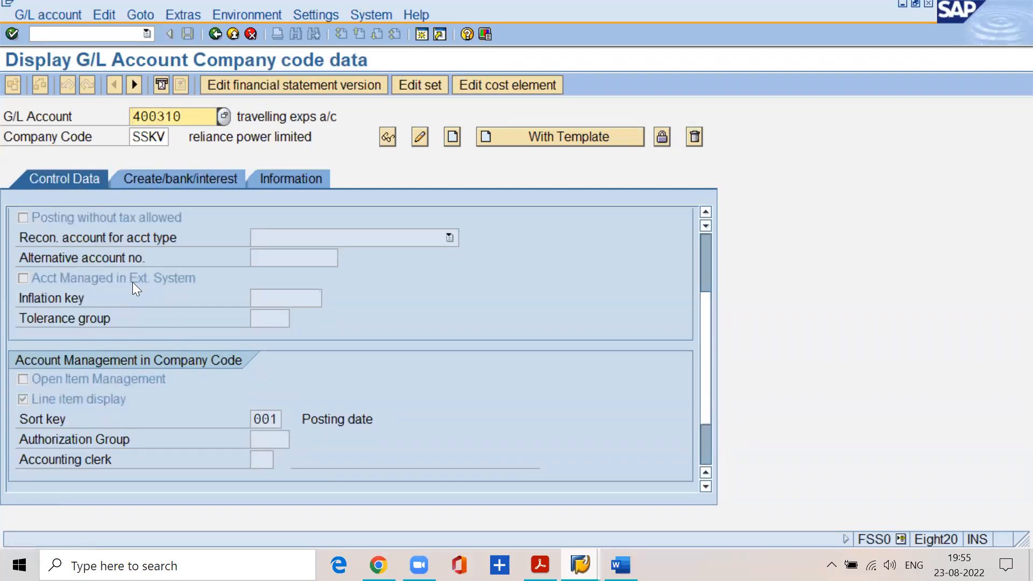
scroll(708, 341, "up", 2)
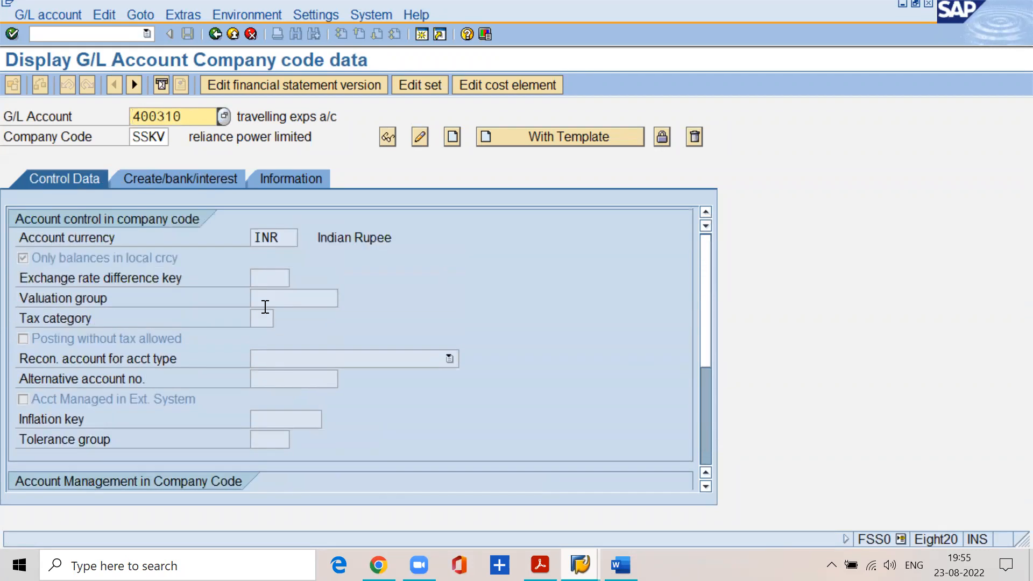
Open a new SAP session and start the ABAP Dictionary with transaction SE11.
left_click(419, 33)
type("/NSE11")
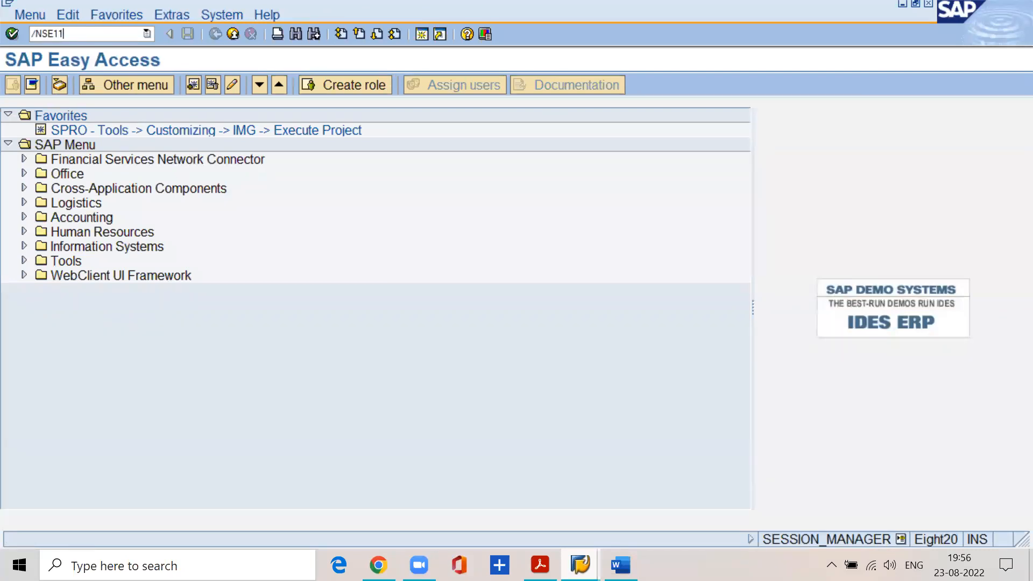
key("Return")
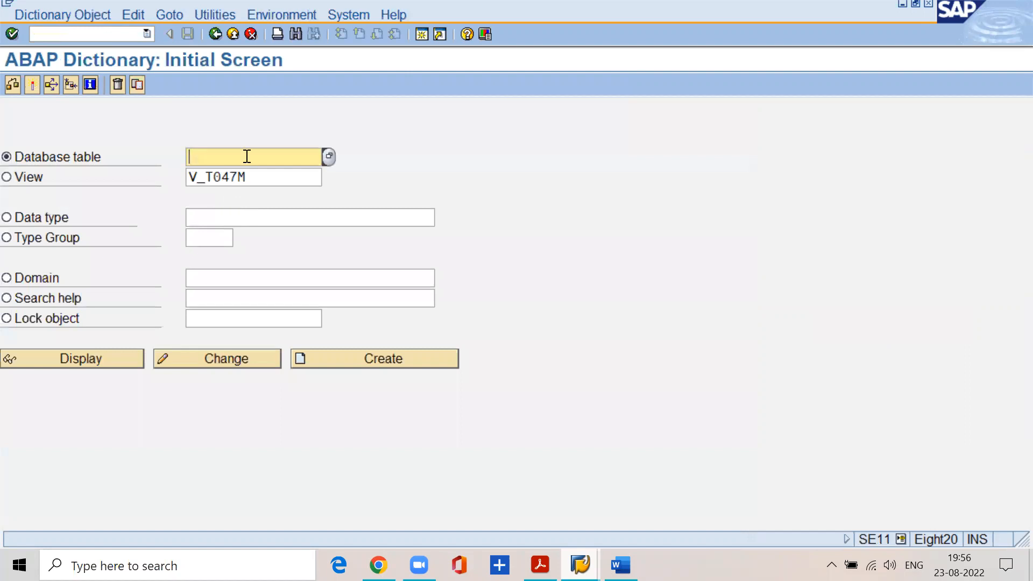
Clear the view name, display database table SKB1, and examine its short description.
left_click(253, 176)
key("BackSpace")
key("BackSpace")
key("BackSpace")
key("BackSpace")
key("BackSpace")
key("BackSpace")
key("BackSpace")
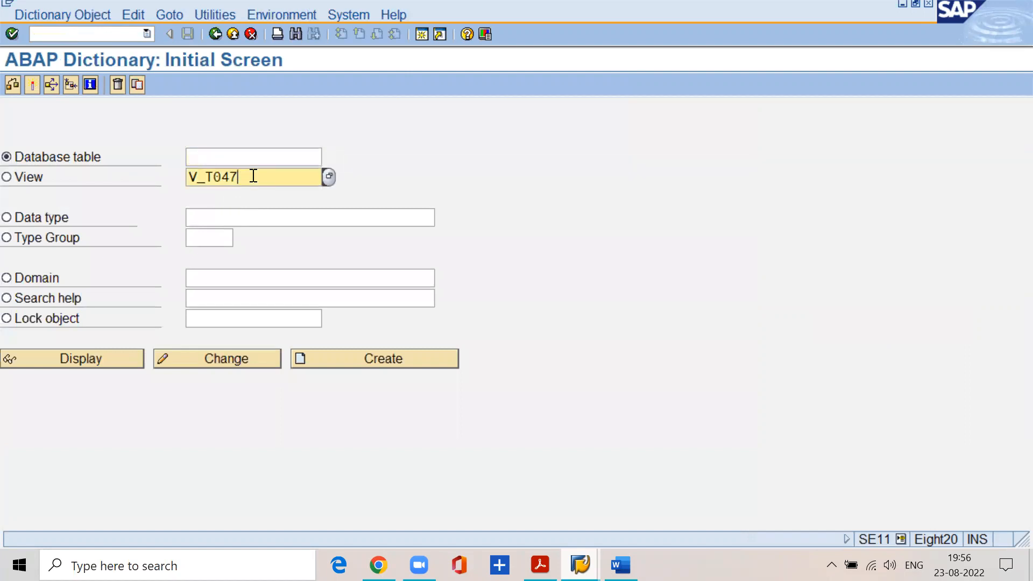
left_click(252, 156)
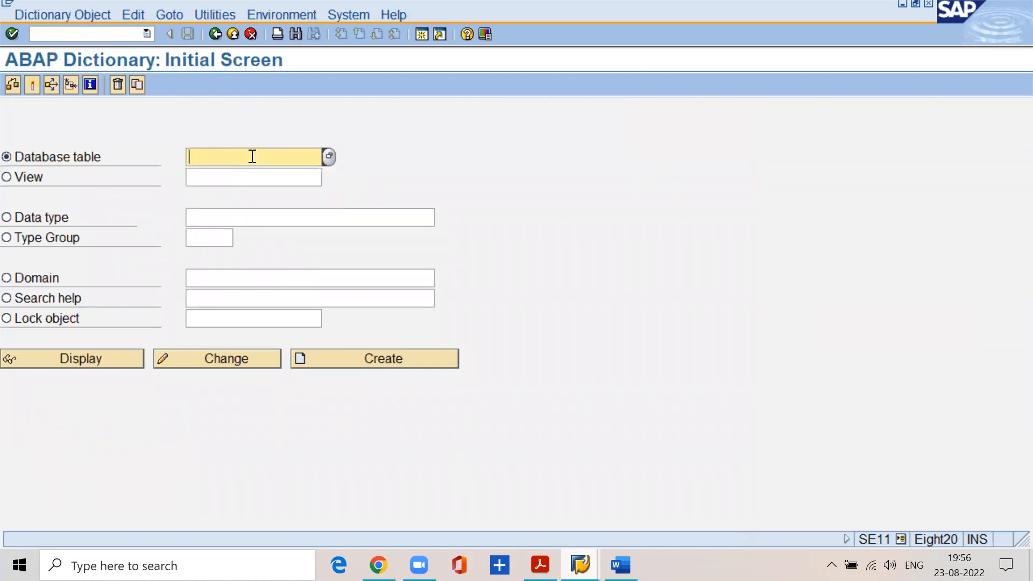
type("sk")
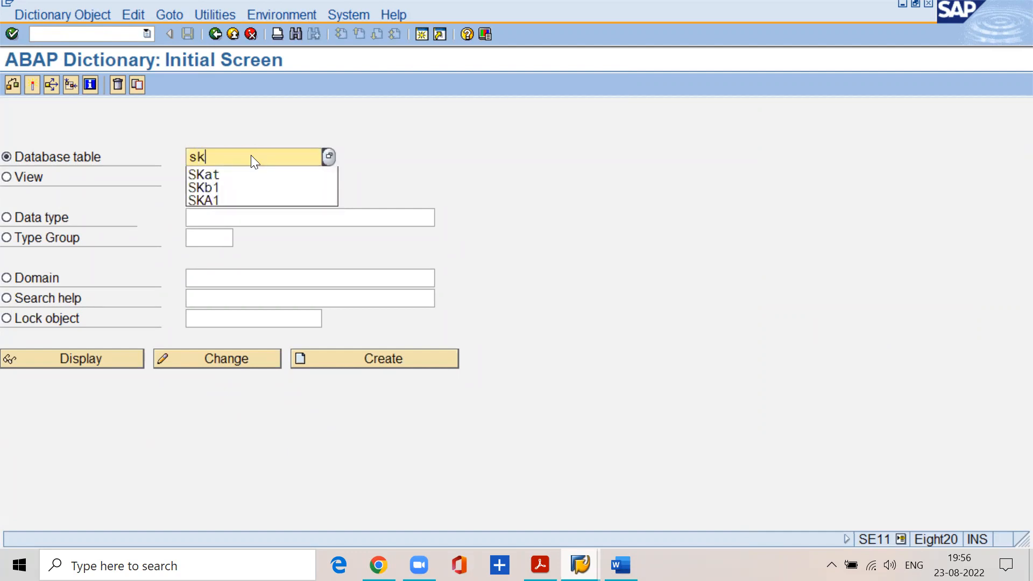
type("b1")
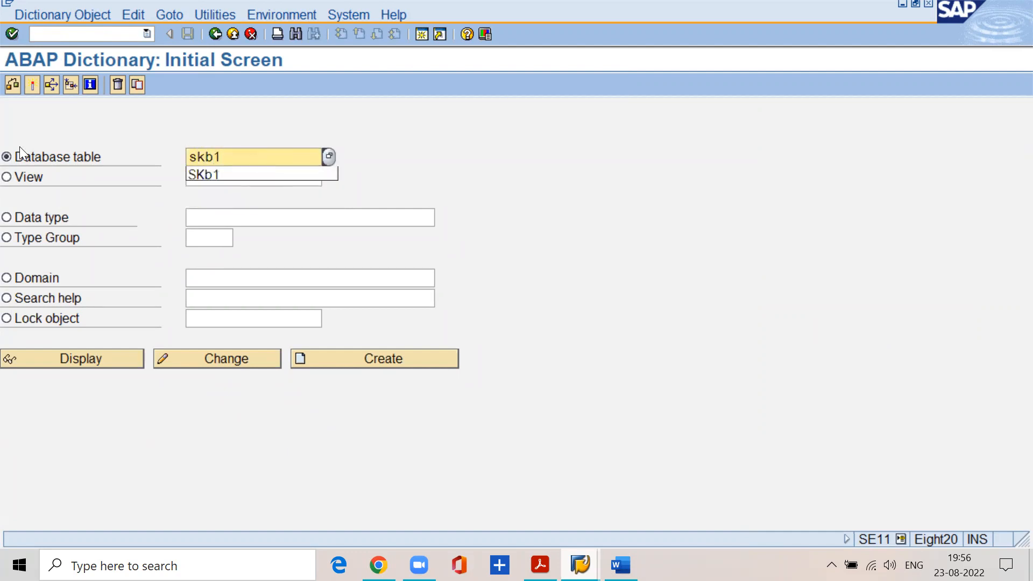
left_click(82, 358)
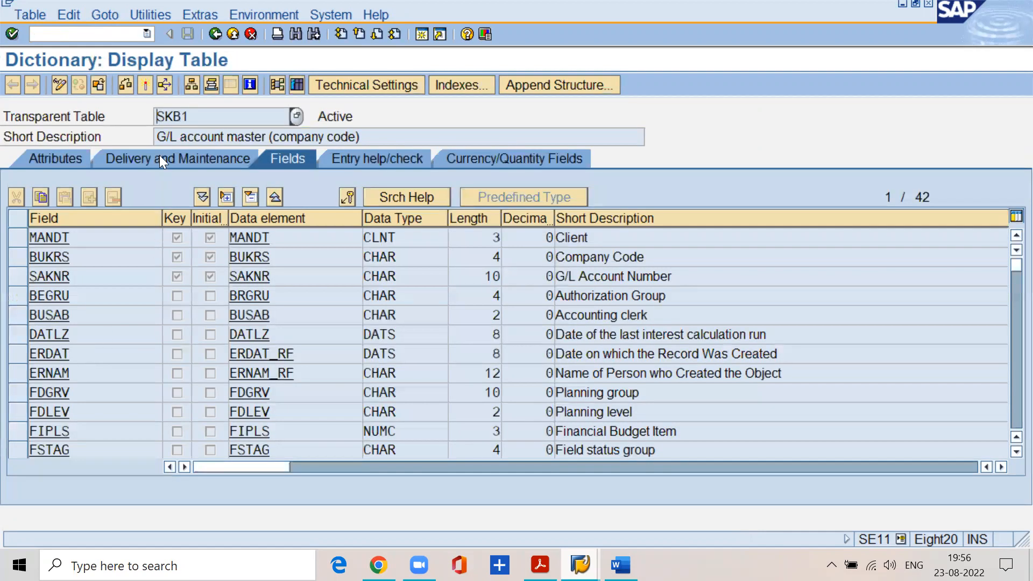
left_click_drag(156, 135, 359, 128)
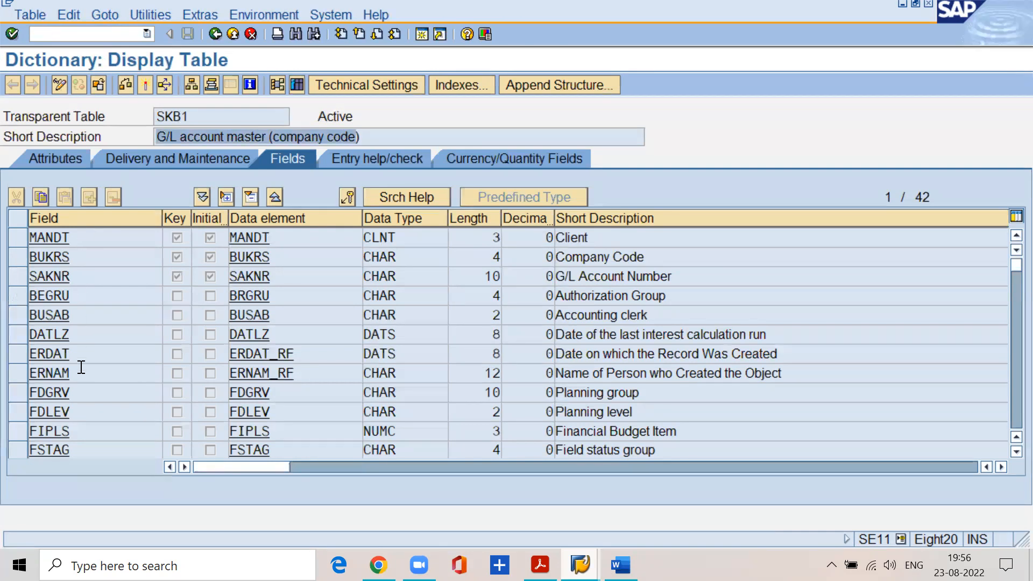
Return to the dictionary's initial screen, display database table SKA1, and examine its short description.
left_click(213, 32)
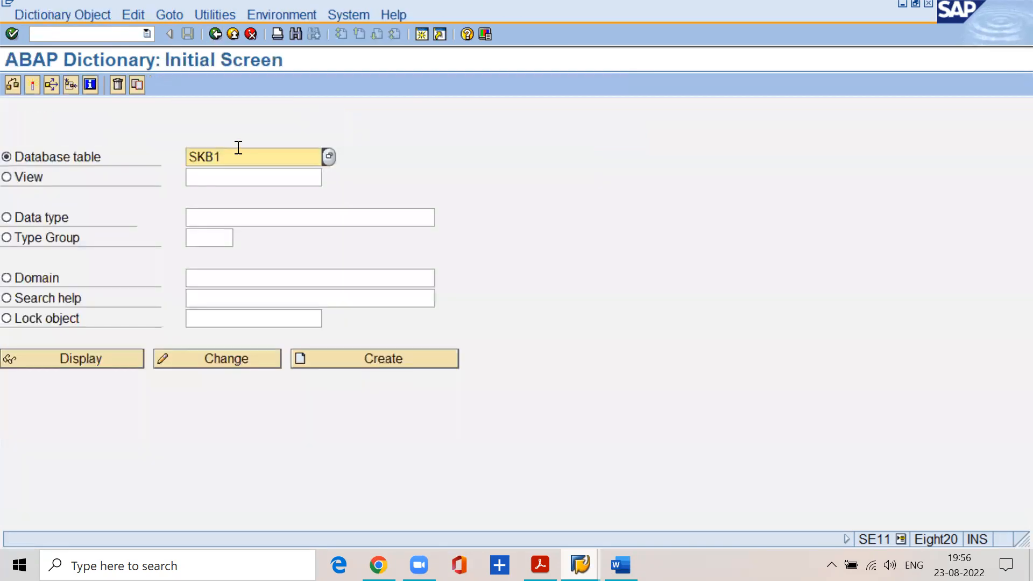
key("BackSpace")
key("BackSpace")
type("a1")
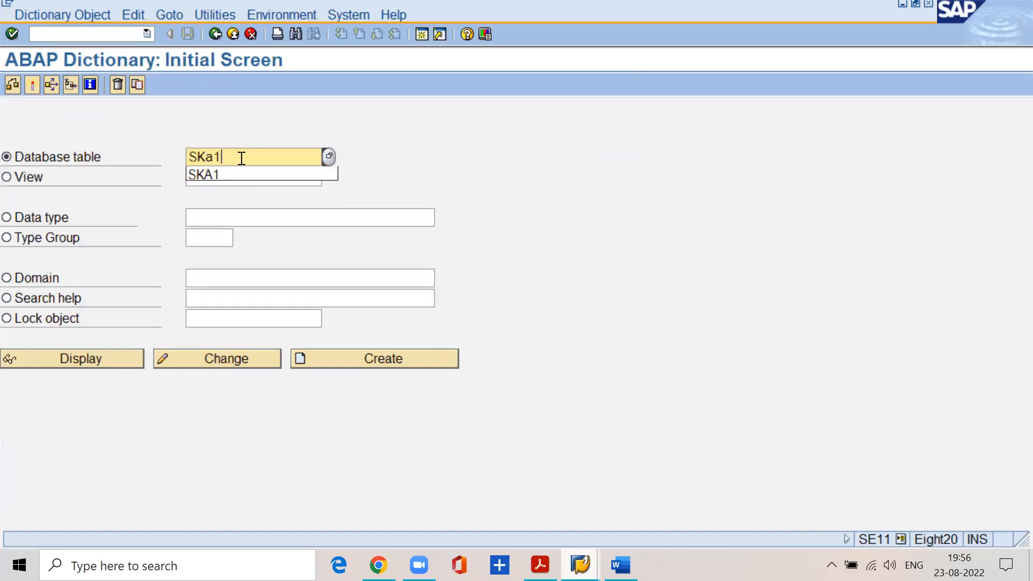
key("Down")
left_click(116, 362)
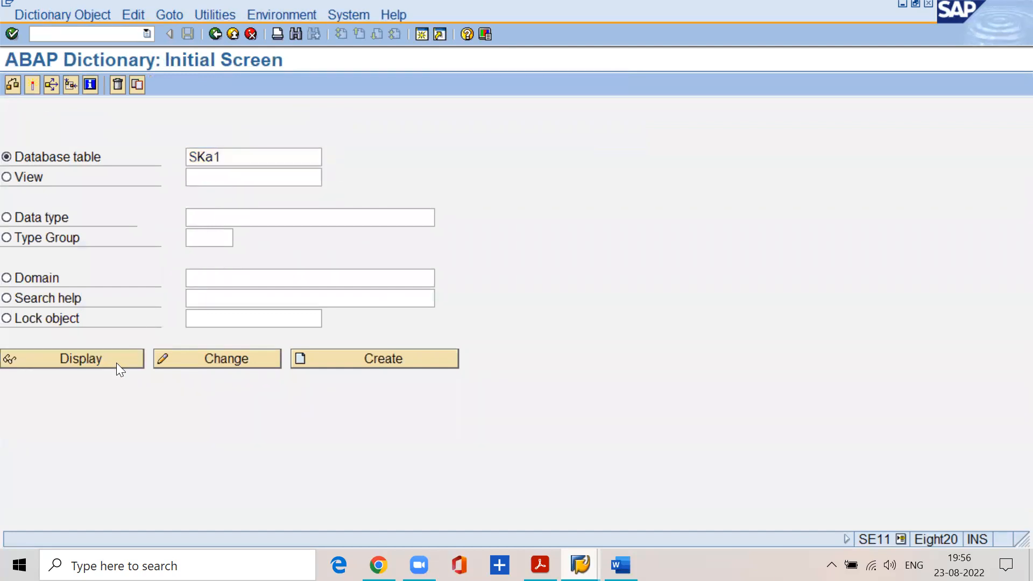
left_click_drag(168, 136, 276, 129)
left_click(391, 139)
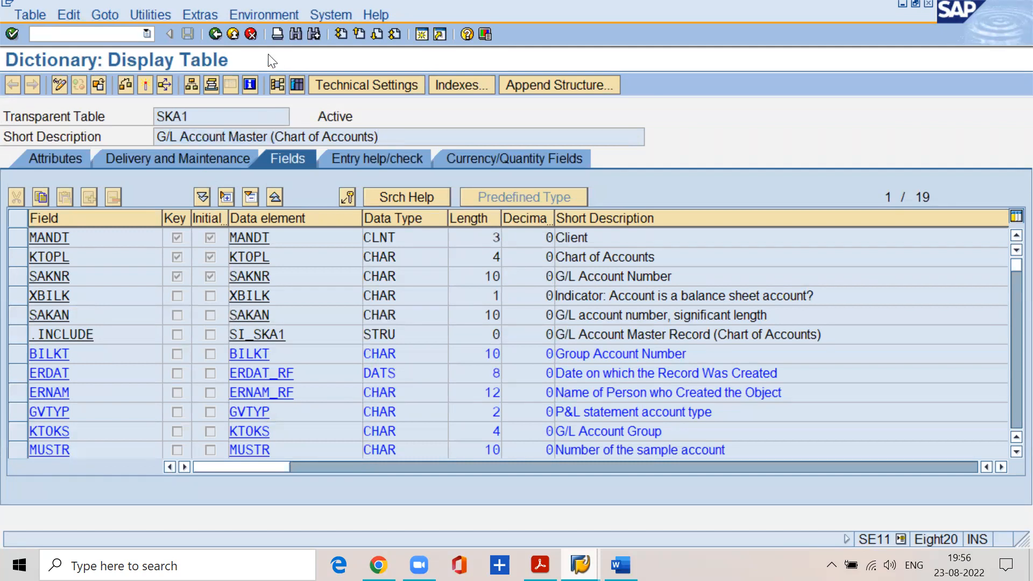
Go back and display database table SKAT, examining its short description.
left_click(220, 32)
left_click(233, 162)
key("BackSpace")
type("t")
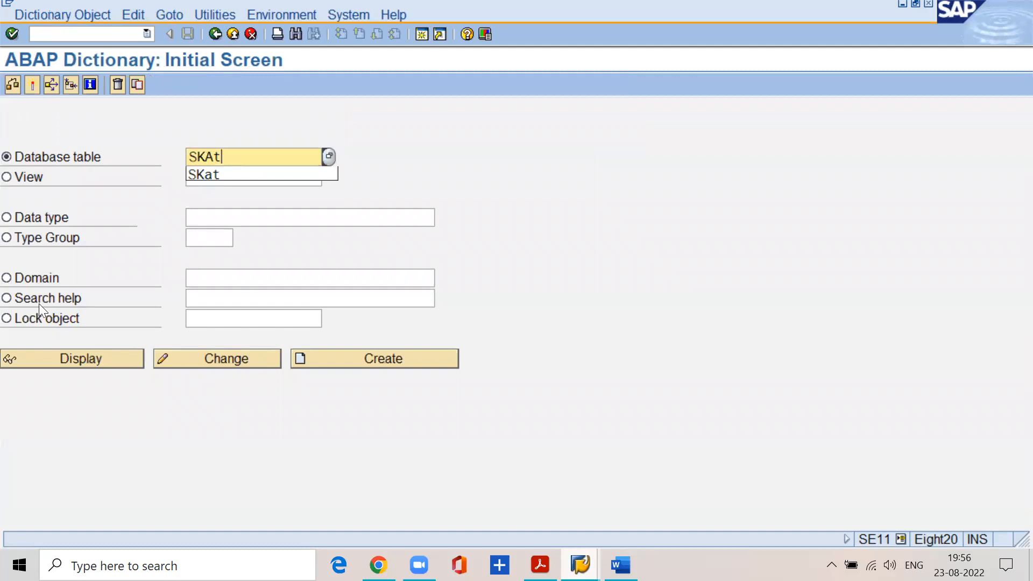
left_click(56, 357)
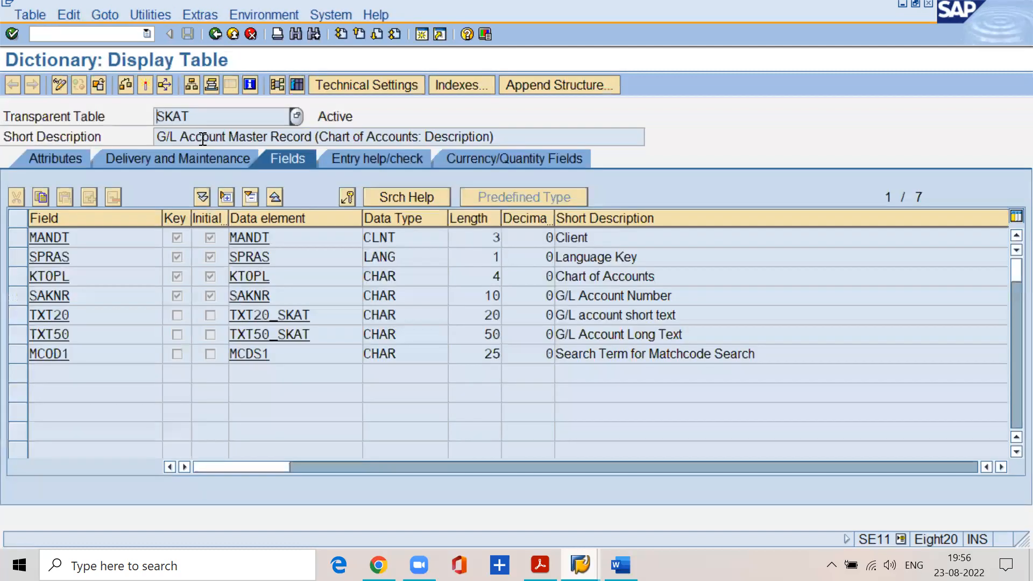
left_click_drag(315, 137, 499, 137)
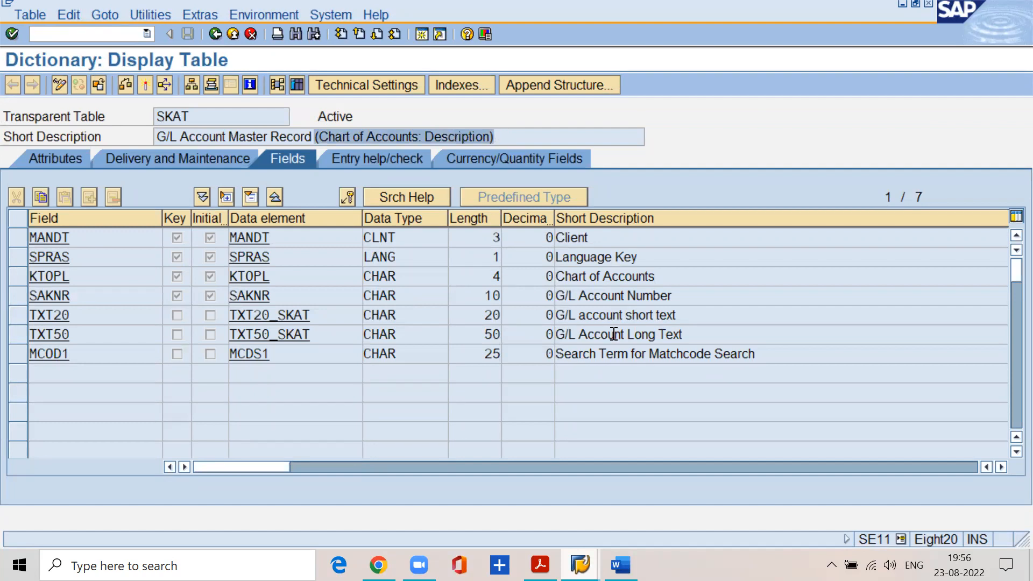
Return to the dictionary's initial screen, then switch to the FI material PDF and select the heading about displaying the created GL accounts.
left_click(215, 34)
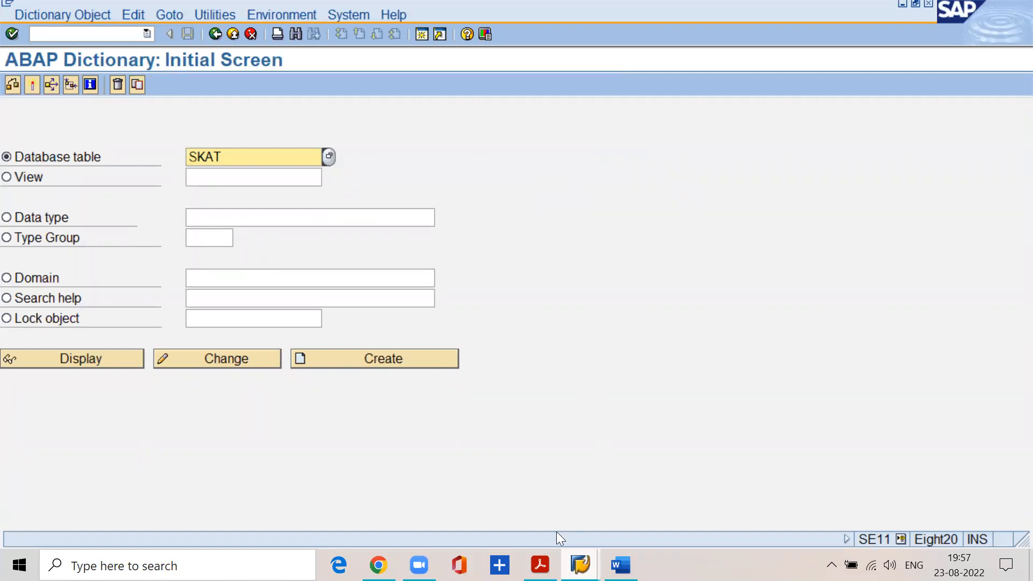
mouse_move(540, 565)
left_click(495, 490)
scroll(338, 333, "down", 3)
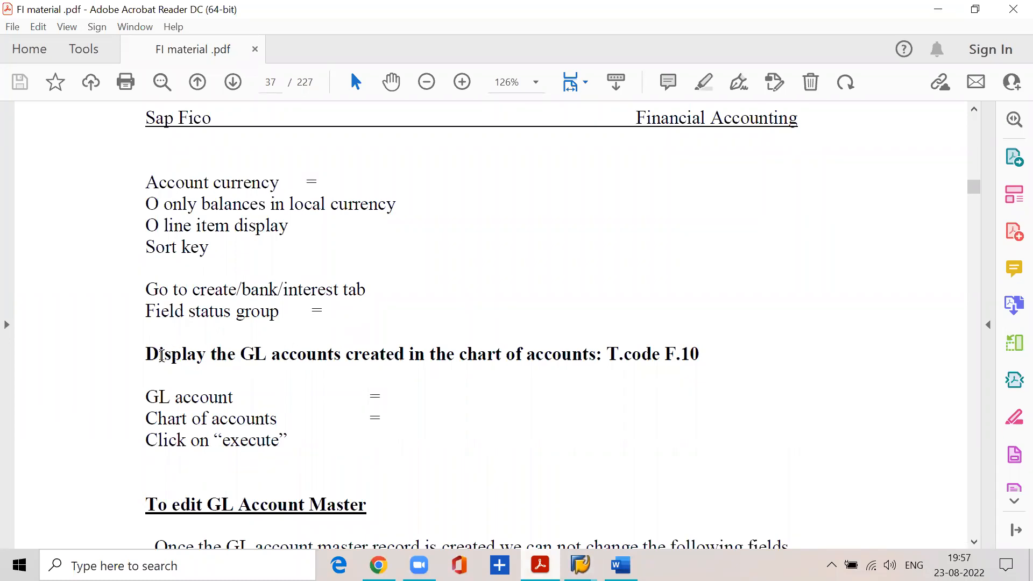
left_click_drag(146, 354, 707, 350)
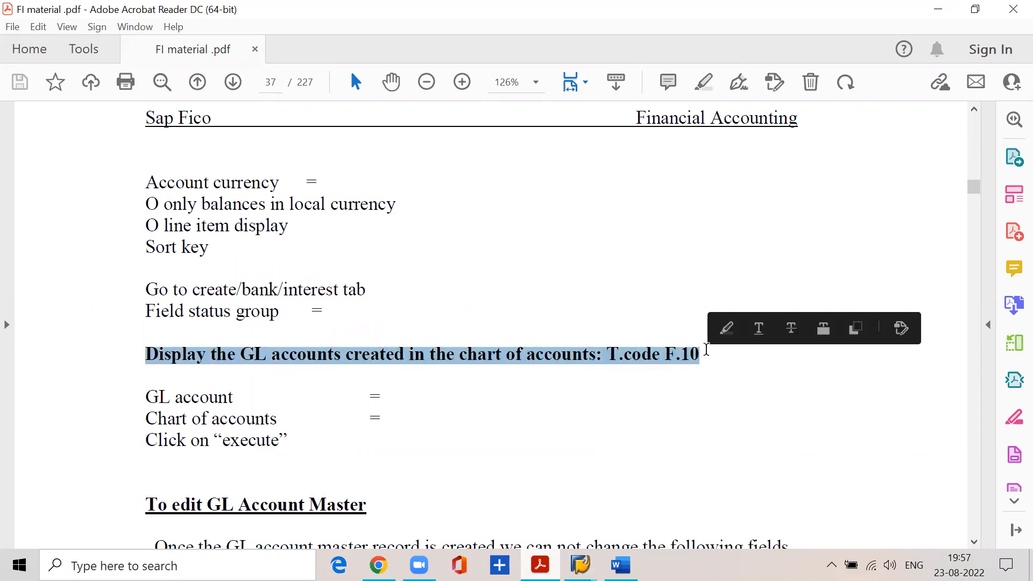
Switch to the SAP session showing G/L account company code data and start transaction F.10 in it.
mouse_move(580, 565)
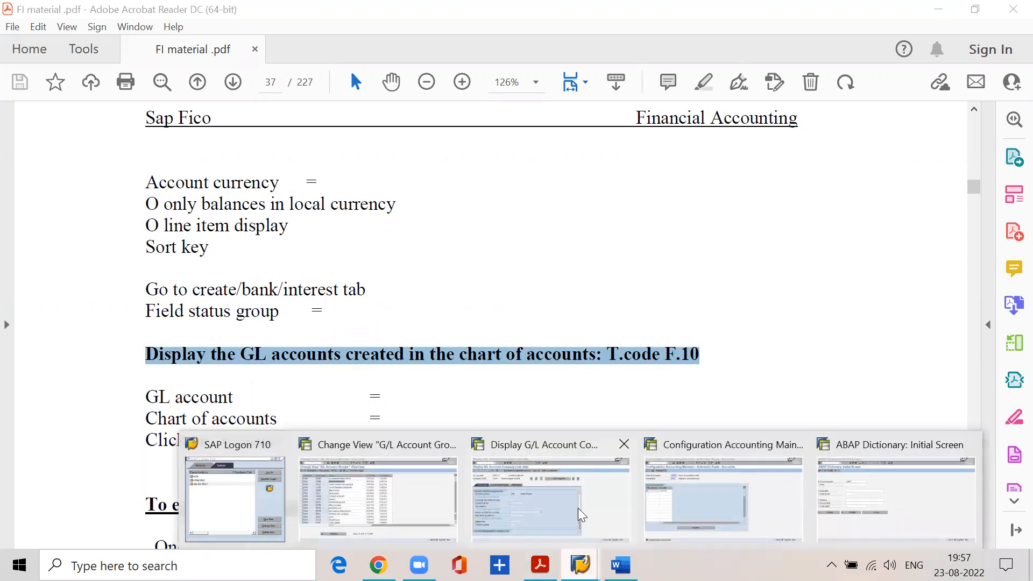
left_click(580, 516)
left_click(74, 36)
type("/nf.10")
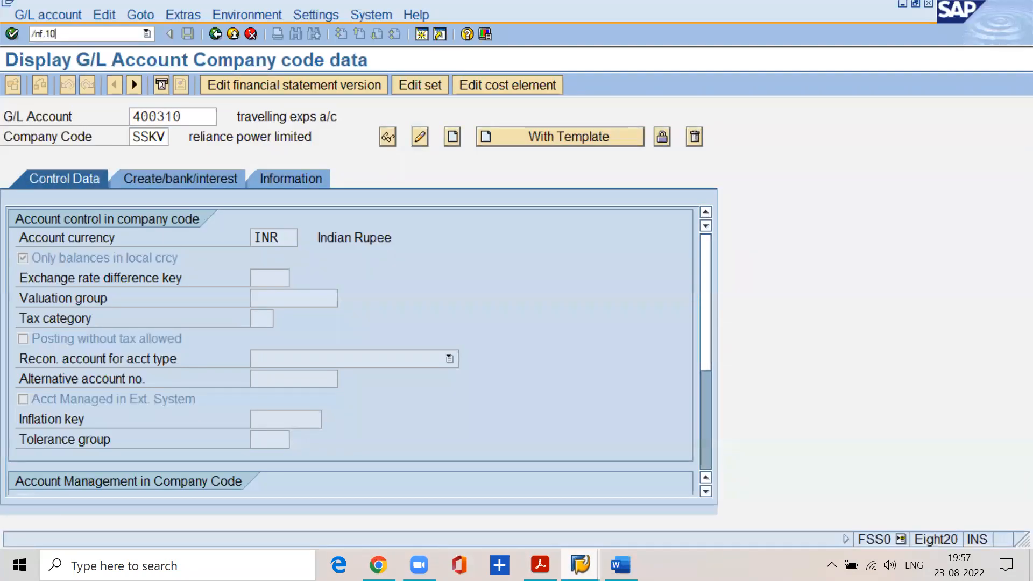
key("Return")
type("1")
key("Tab")
type("9999999999")
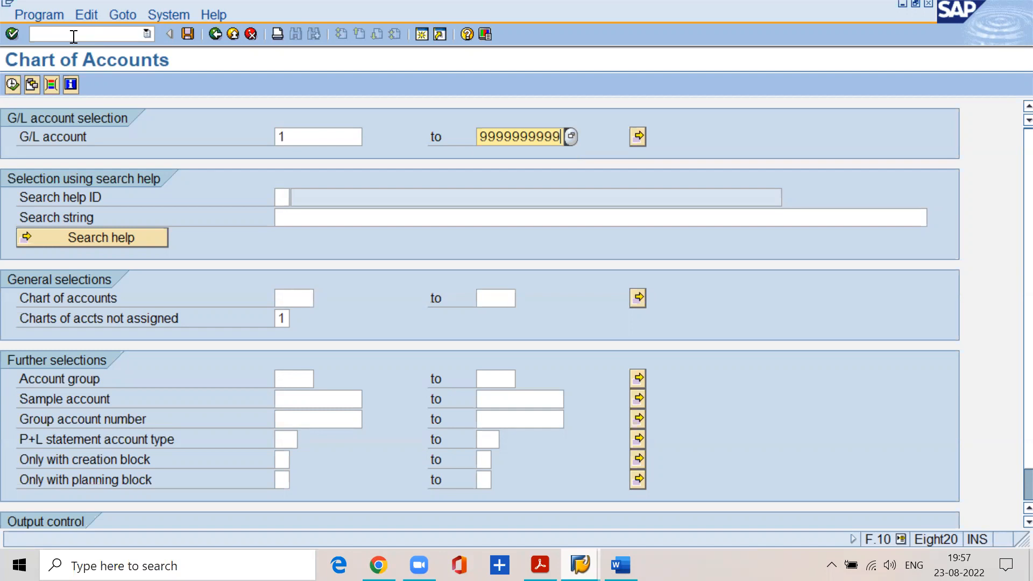
left_click(296, 298)
type("sskv")
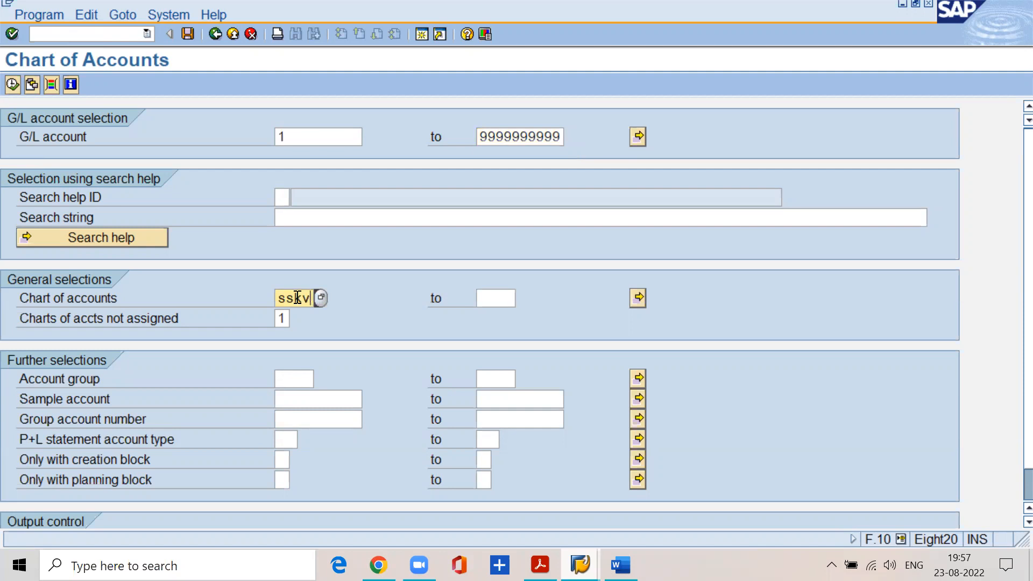
left_click(16, 85)
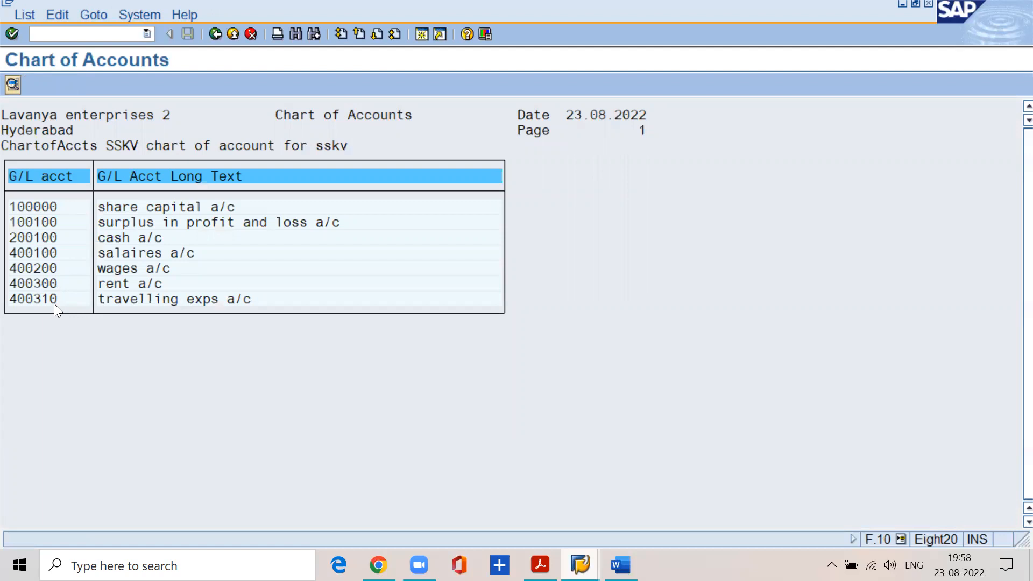
Return to the selection screen, restrict the account group to ADMN, and run the chart of accounts list again.
left_click(214, 34)
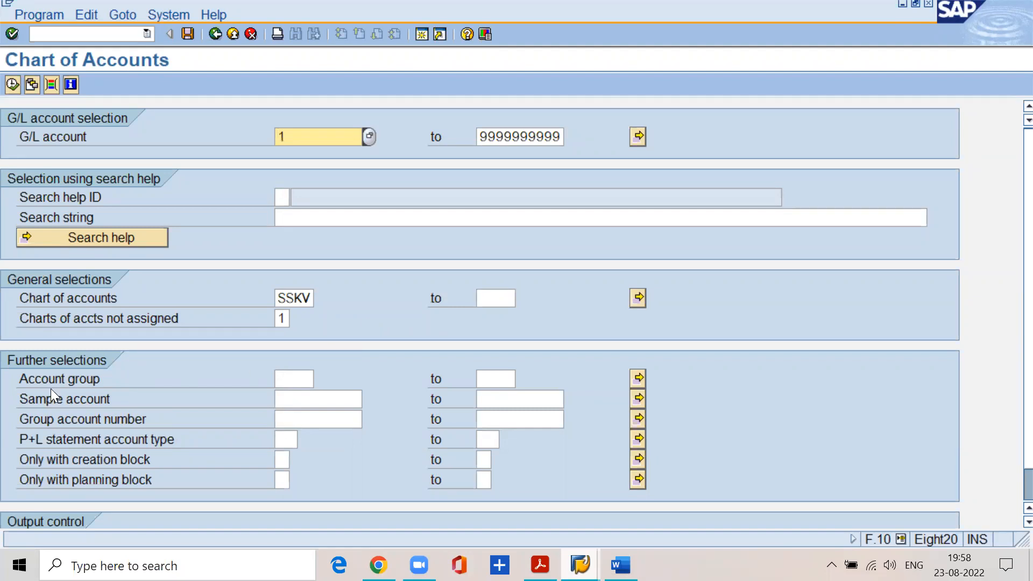
left_click(22, 380)
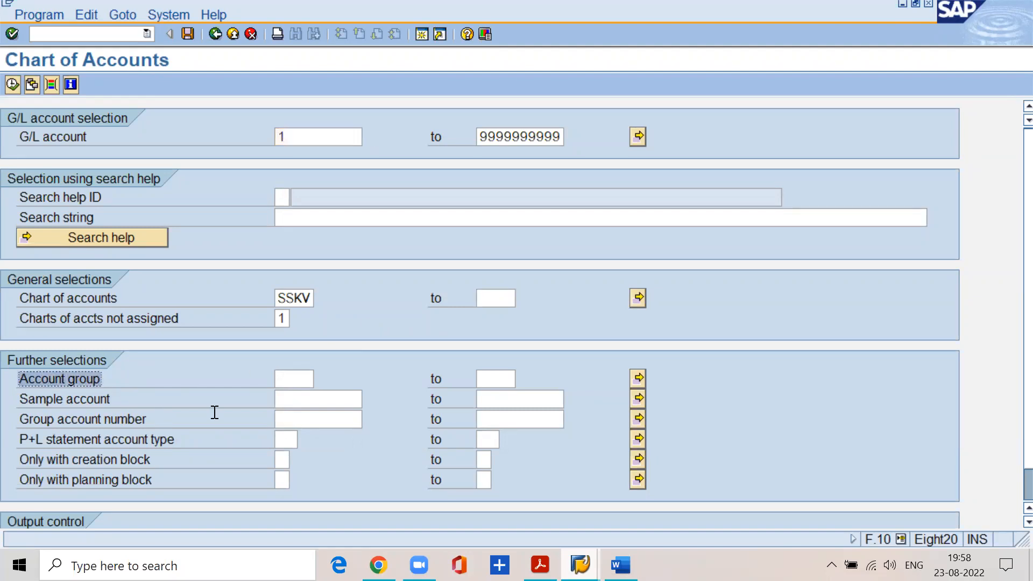
left_click(296, 377)
type("admn")
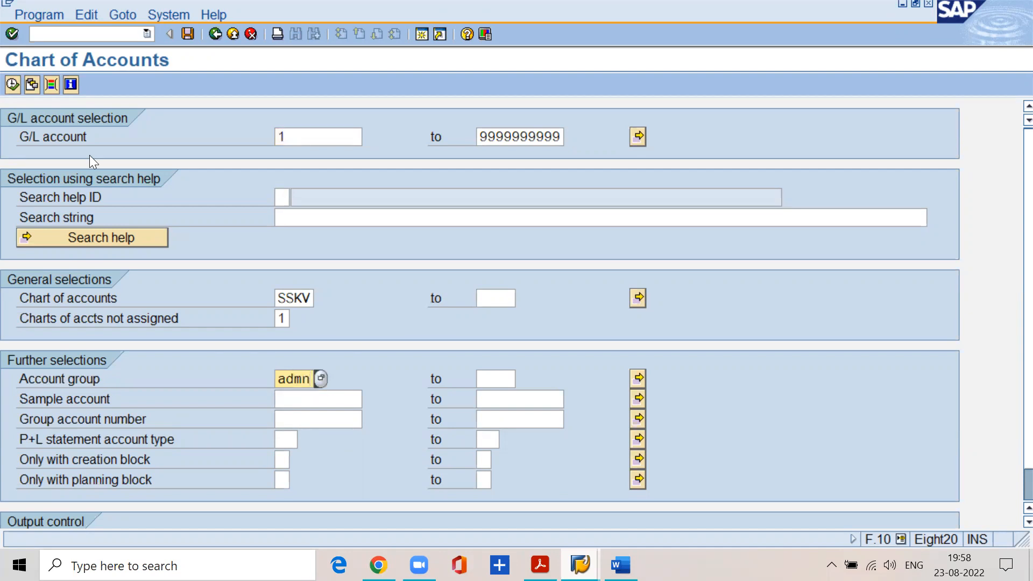
left_click(12, 84)
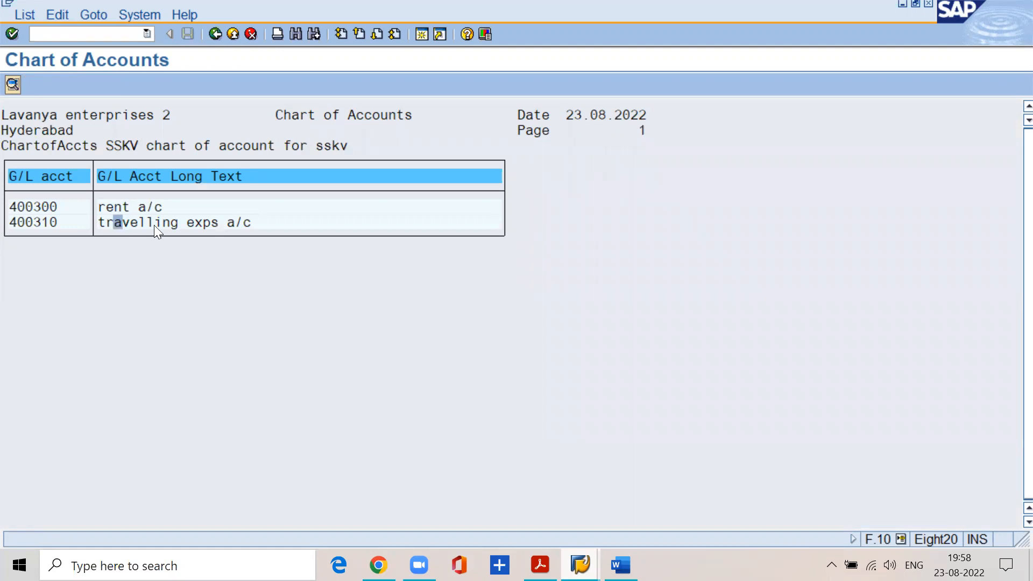
Return to the selection screen and try x and y as the P+L statement account type, clearing the field after each.
left_click(213, 36)
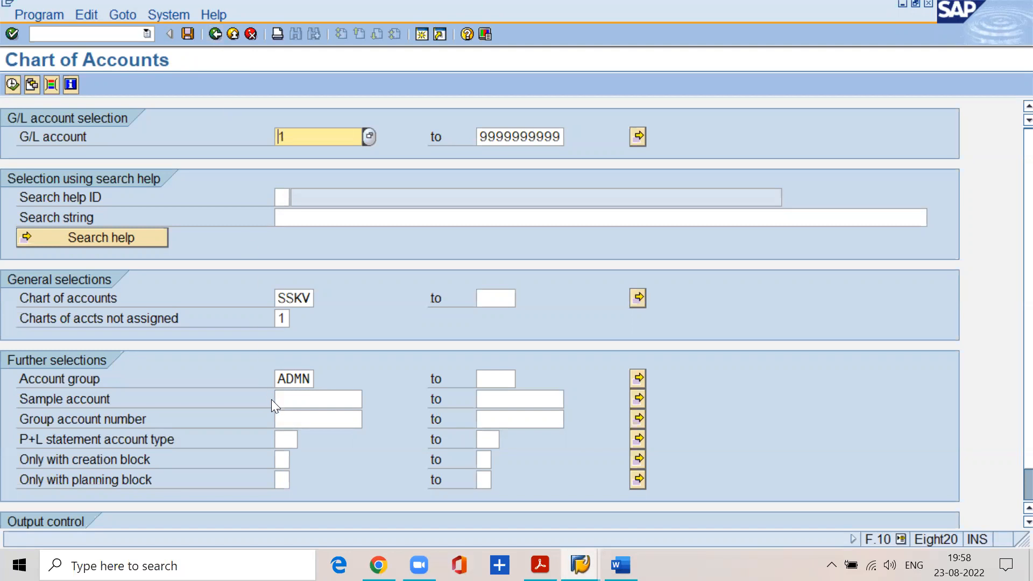
left_click(280, 437)
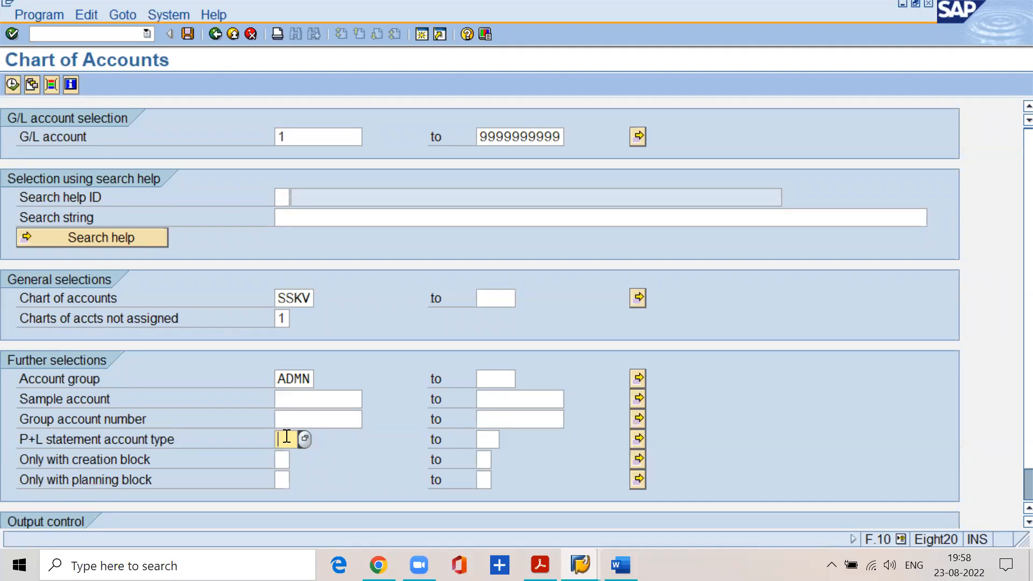
type("x")
key("BackSpace")
type("y")
key("BackSpace")
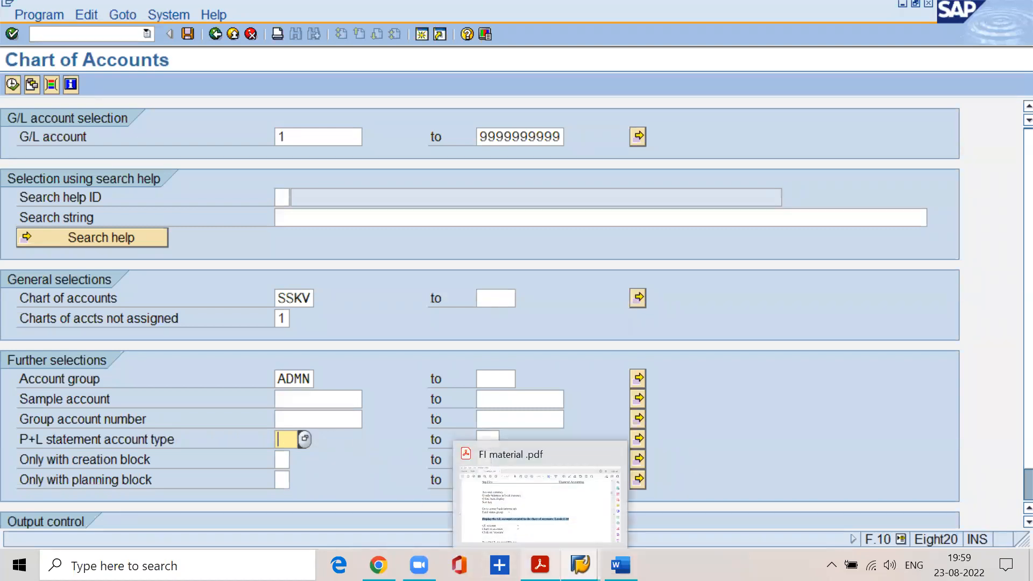
Switch to the FI material PDF, select the "T.code F.10" text in the heading, and minimize the document.
left_click(540, 565)
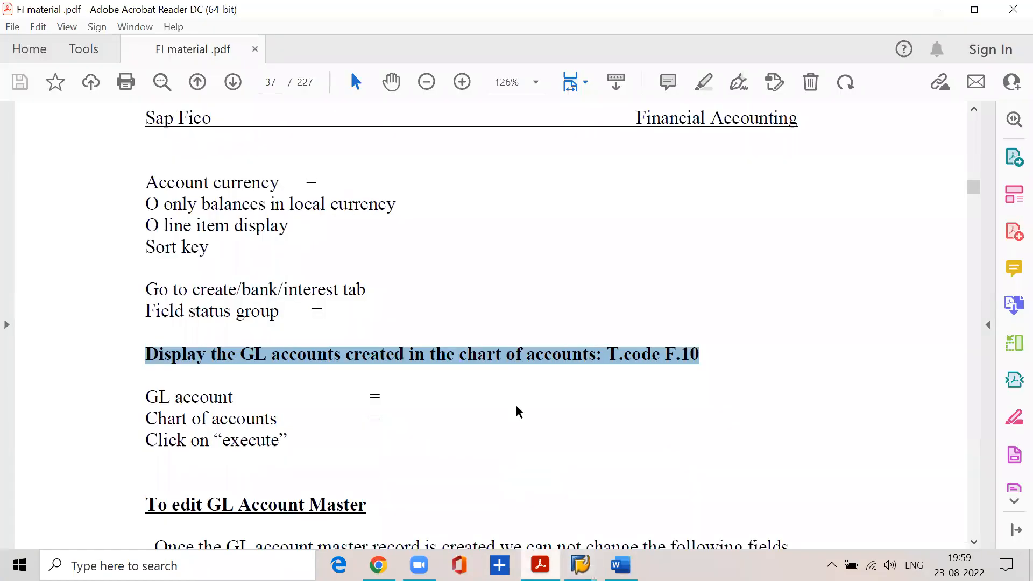
left_click(598, 393)
left_click_drag(604, 353, 719, 338)
left_click(688, 366)
left_click_drag(603, 355, 708, 353)
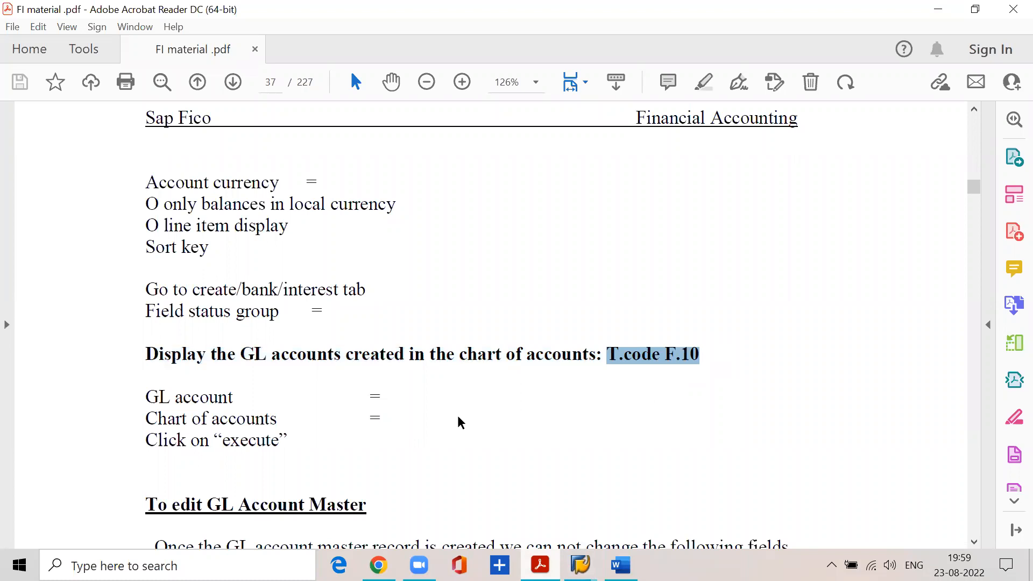
left_click(938, 10)
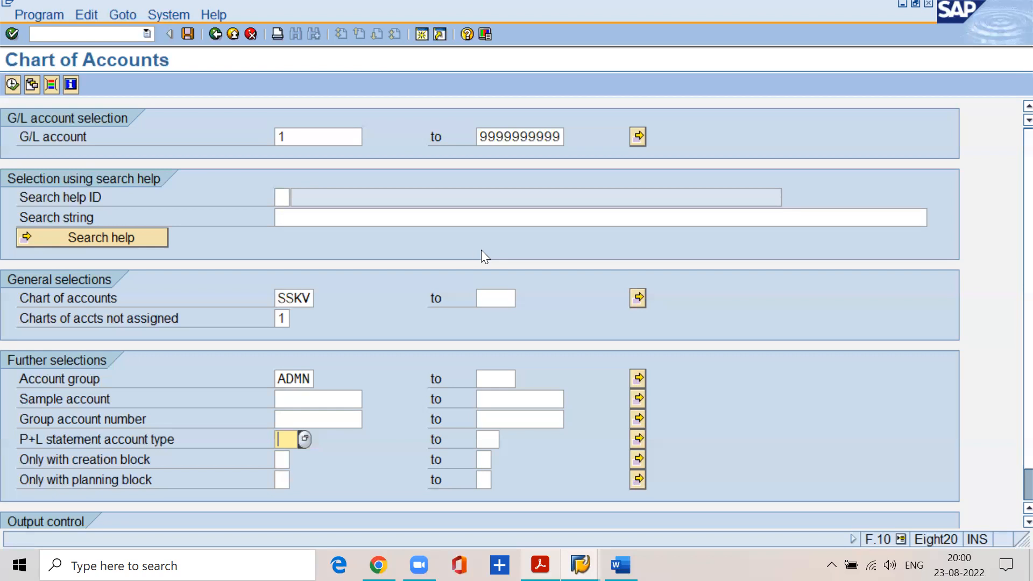
Switch to the Word document, add "Search_sap_menu" on a new line below SKAT, and minimize the document.
left_click(614, 563)
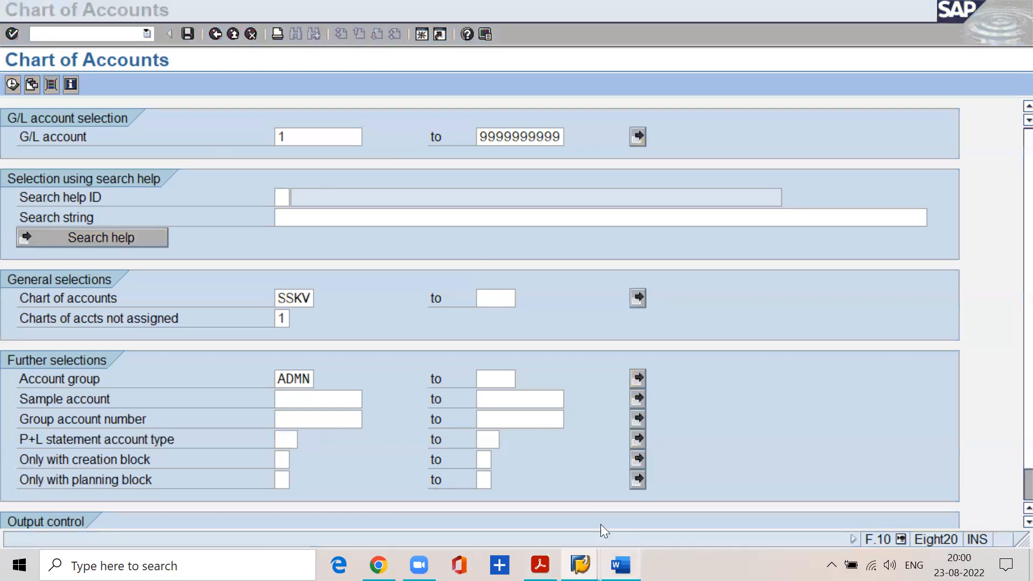
key("Return")
type("search_sa[")
key("BackSpace")
type("p_menu")
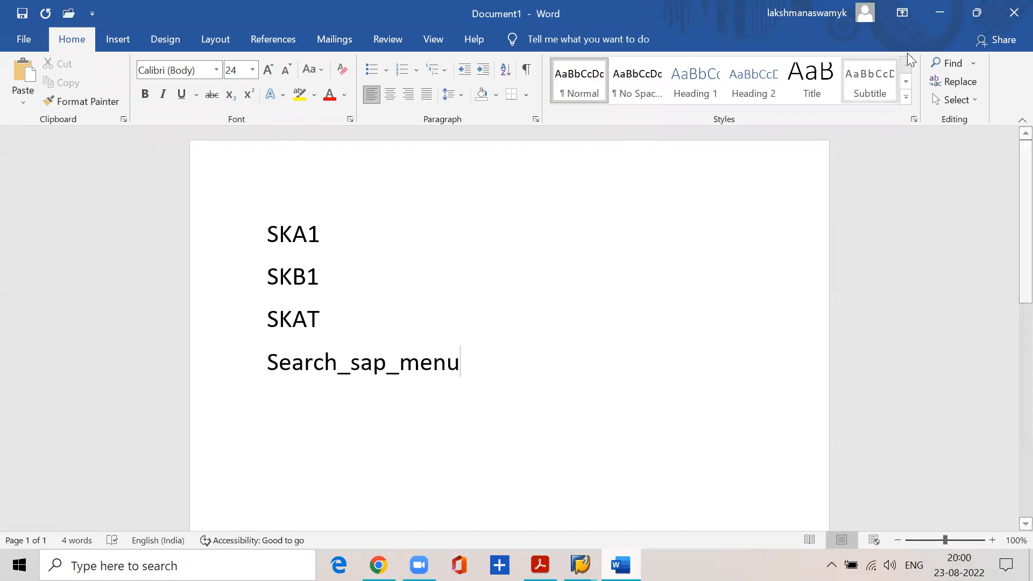
left_click(936, 12)
Leave the chart of accounts selection screen by starting the transaction search_sap_menu.
left_click(79, 30)
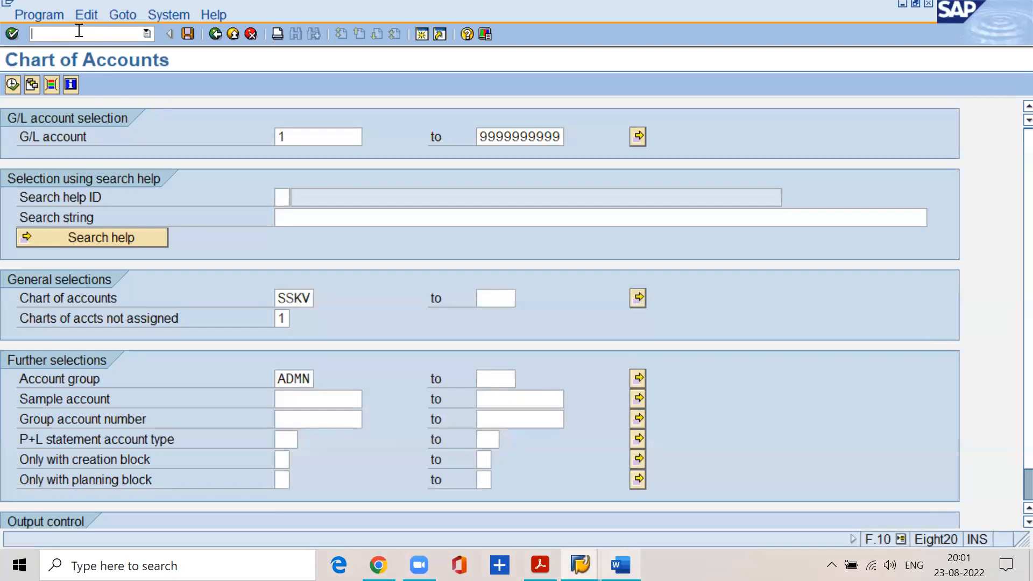
type("/nsearch_sap_menu")
key("Return")
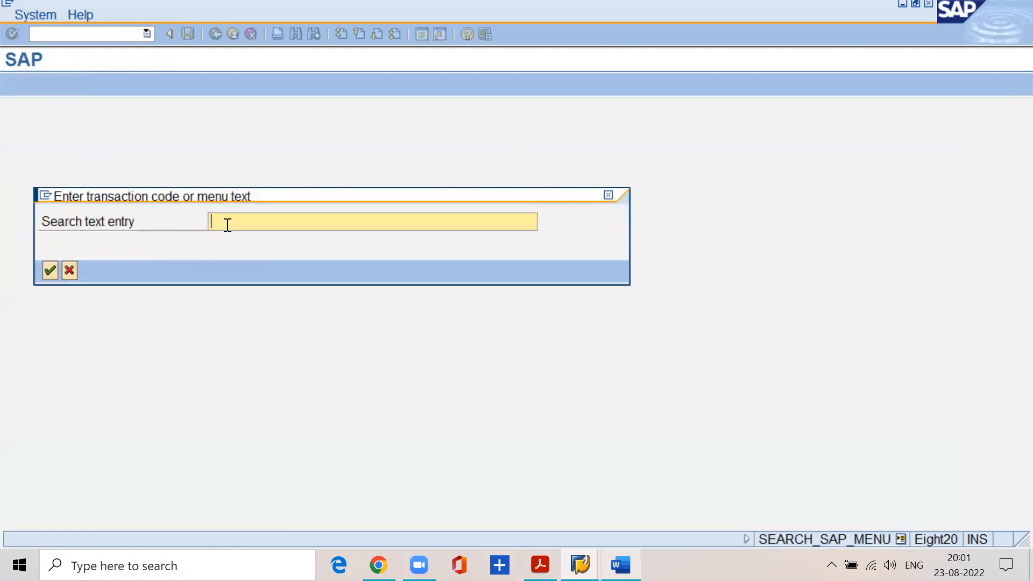
Search the SAP menu for the transaction code f.10 and examine the preceding nodes of its menu path.
type("f.10")
left_click_drag(250, 222, 205, 224)
left_click(53, 277)
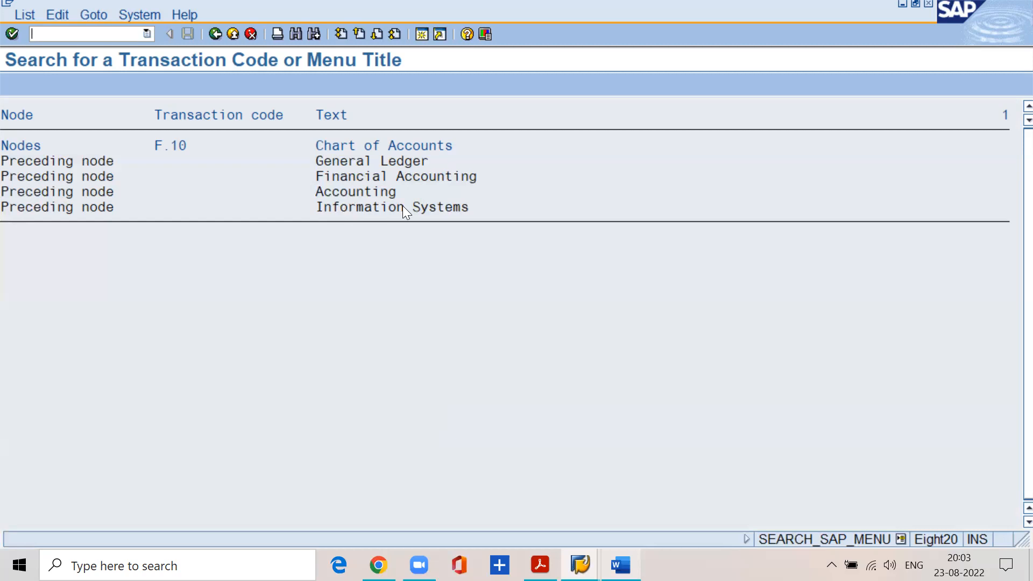
left_click(385, 192)
Open a new session and launch F.10 - Chart of Accounts under Information Systems, Accounting, Financial Accounting, General Ledger.
left_click(420, 33)
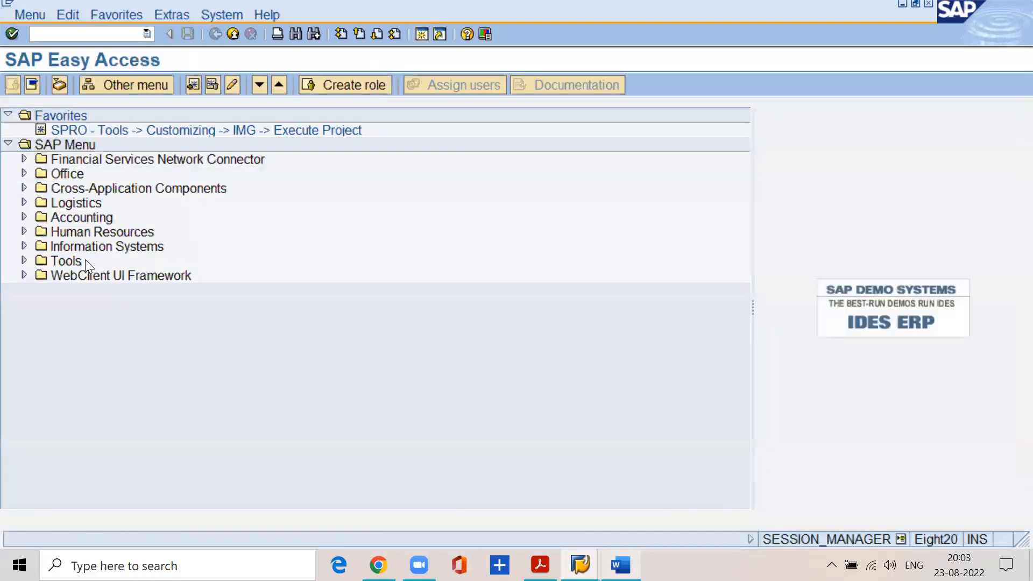
left_click(32, 246)
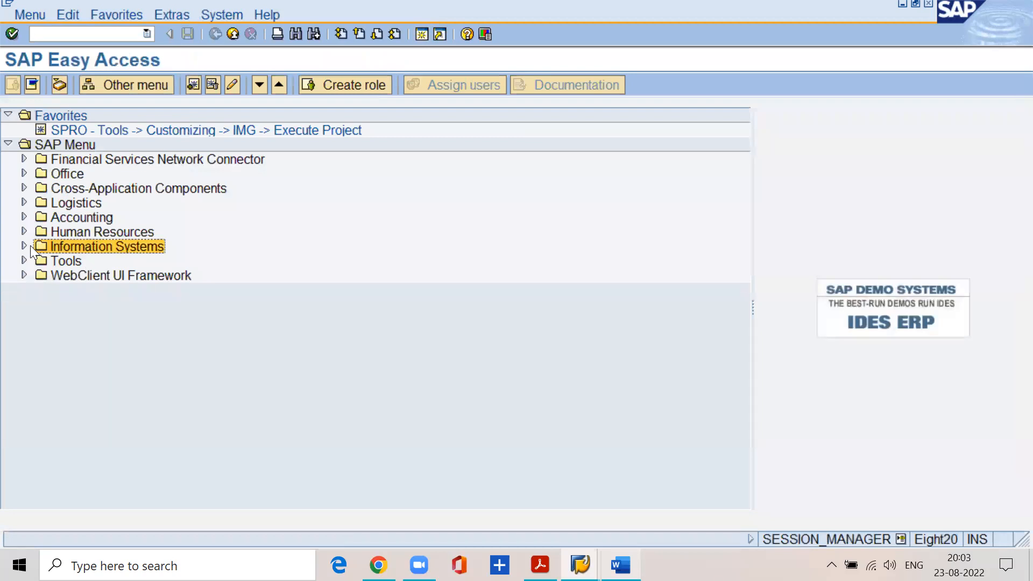
left_click(23, 245)
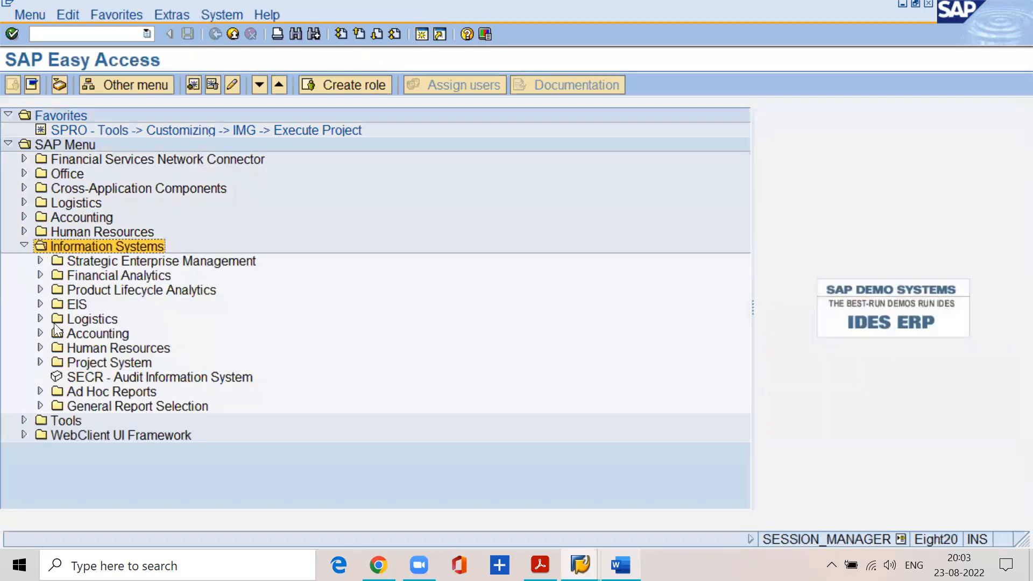
left_click(41, 332)
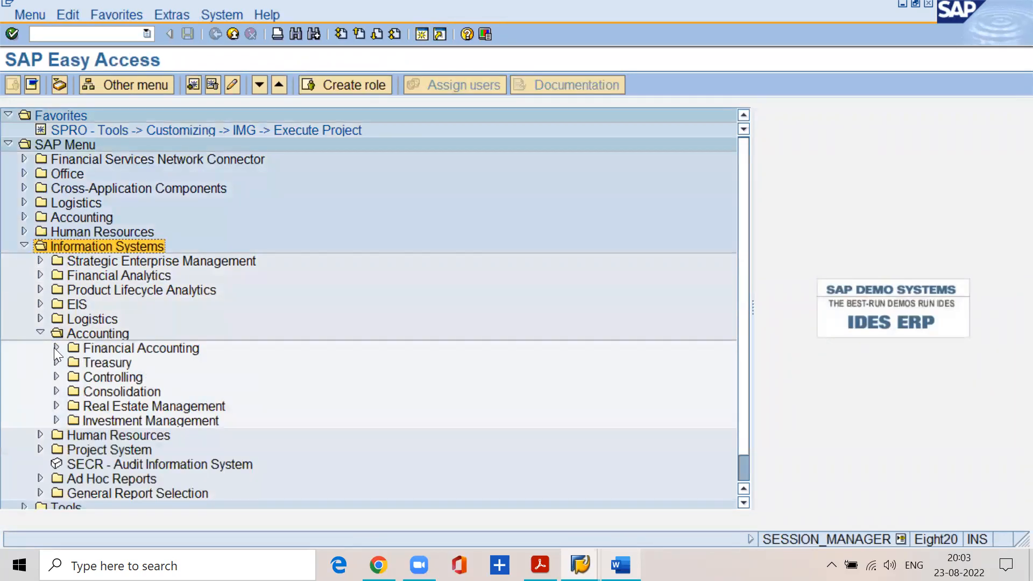
left_click(56, 348)
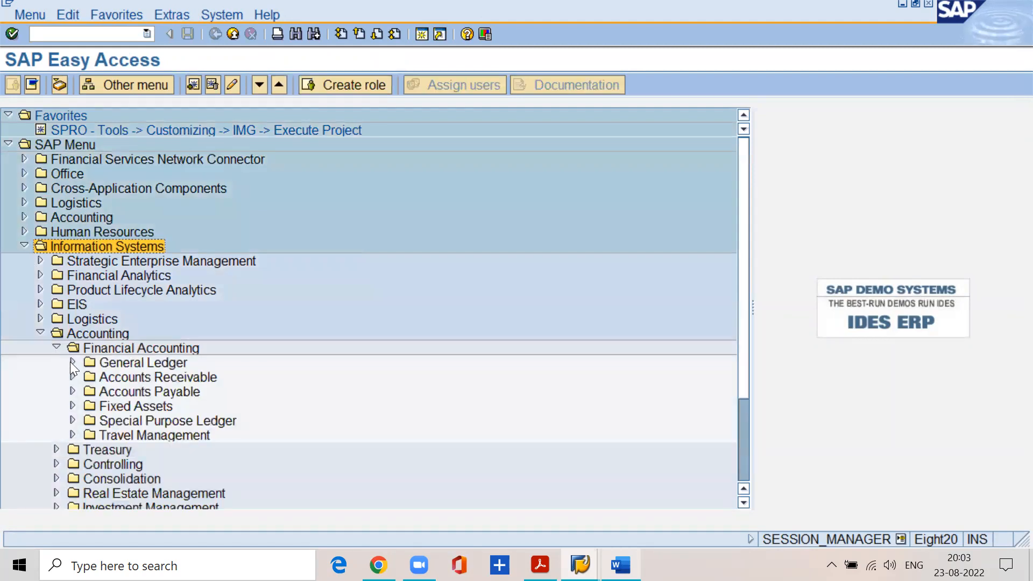
left_click(72, 362)
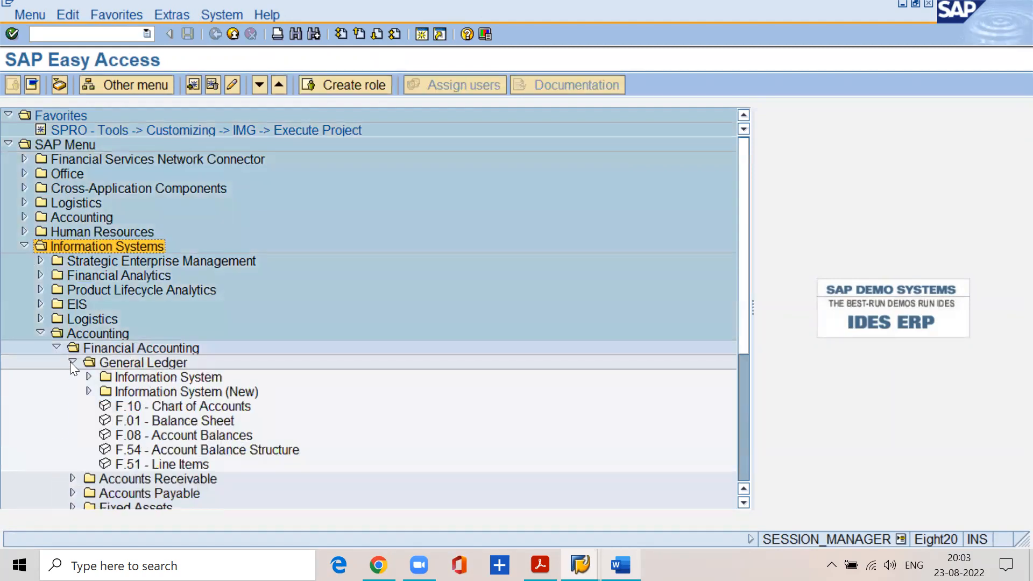
left_click(178, 408)
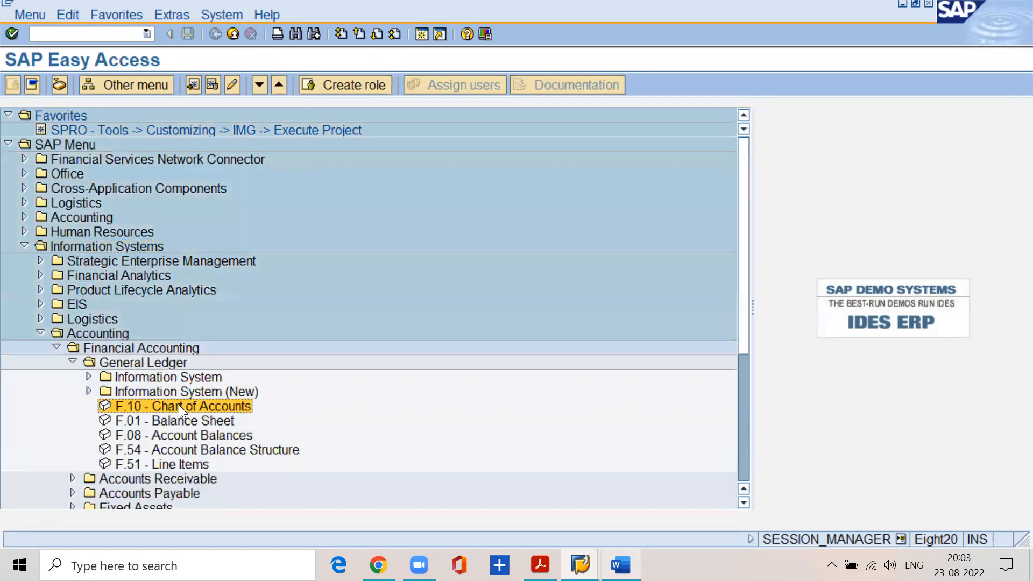
double_click(140, 407)
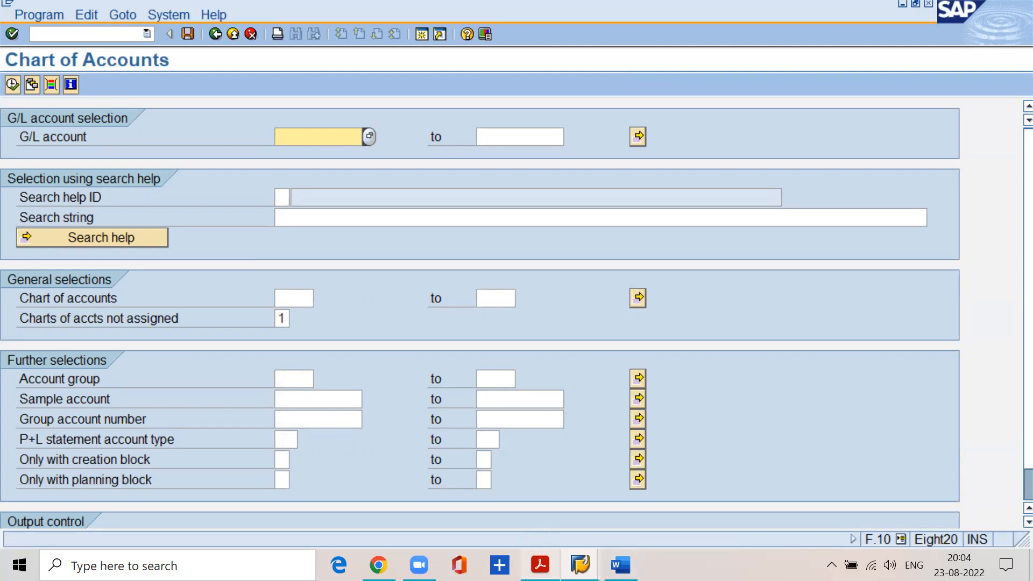
Switch to the FI material PDF and read the "To edit GL Account Master" heading and the sentence introducing the unchangeable fields.
left_click(540, 565)
scroll(259, 264, "down", 3)
left_click_drag(148, 365, 355, 373)
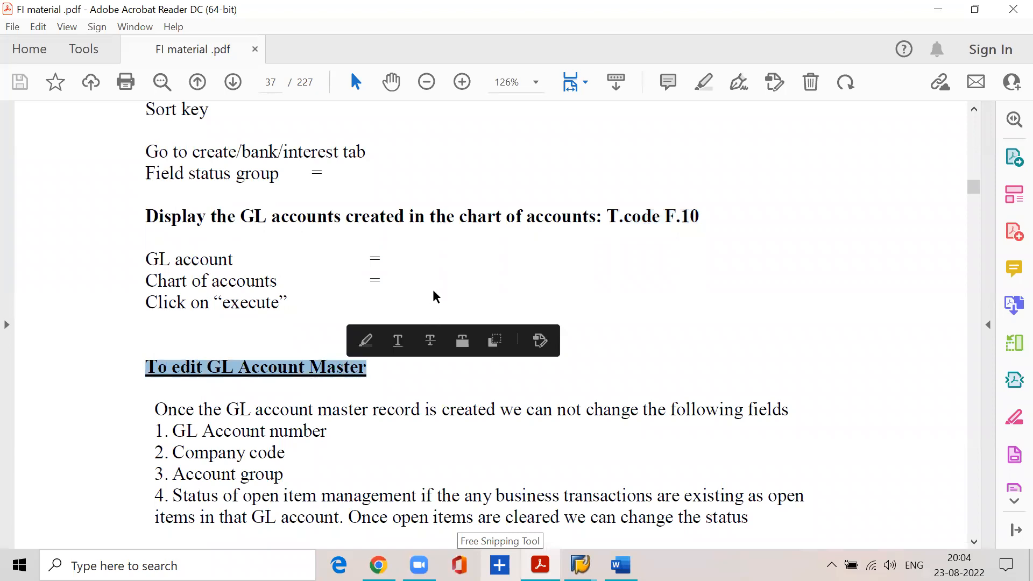
left_click(373, 368)
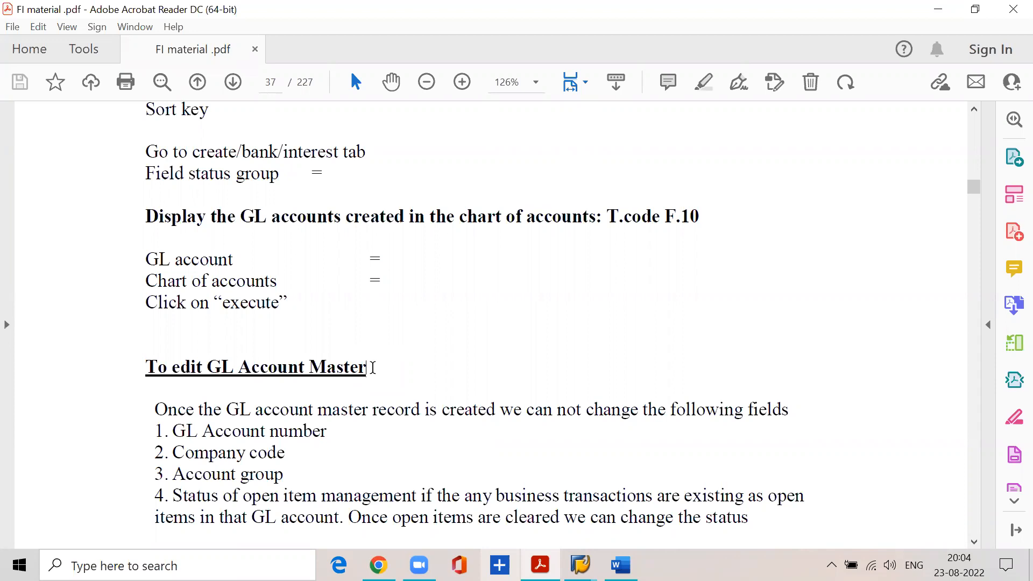
scroll(373, 368, "down", 3)
left_click_drag(156, 305, 780, 314)
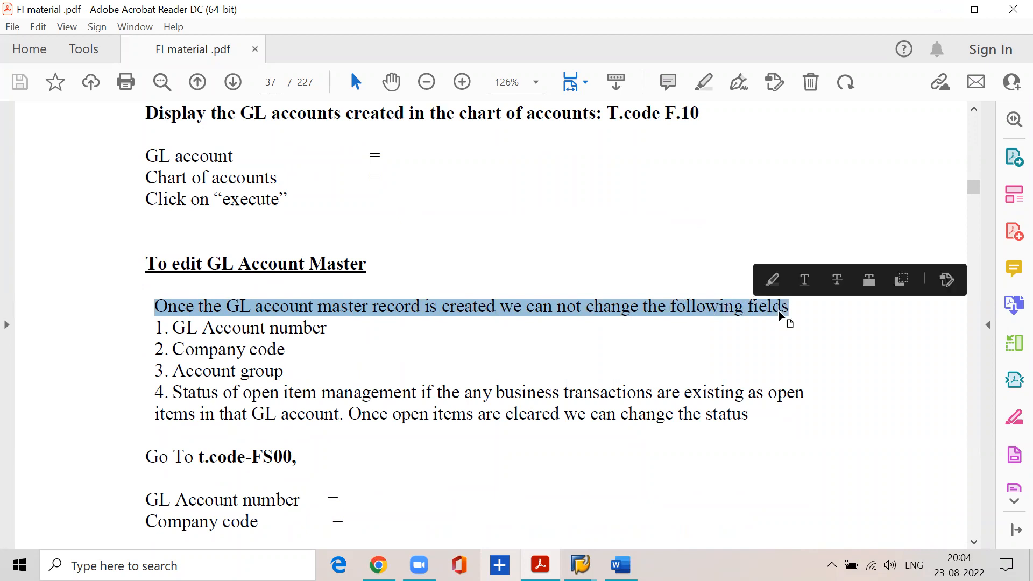
Review the four listed GL master fields, including the open item management status rule, and select the "Go To t.code-FS00" line.
left_click_drag(172, 328, 328, 329)
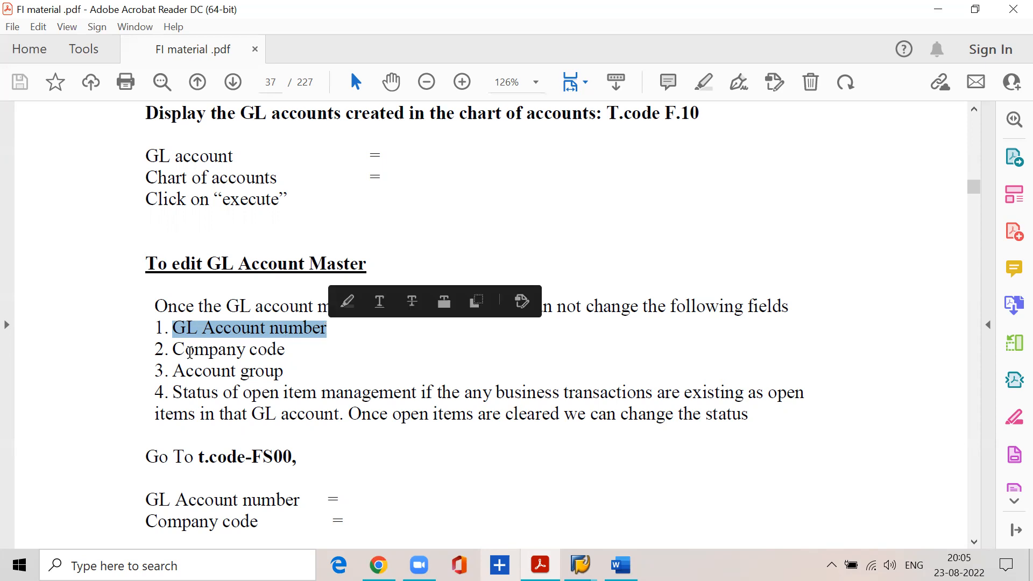
left_click_drag(170, 352, 272, 353)
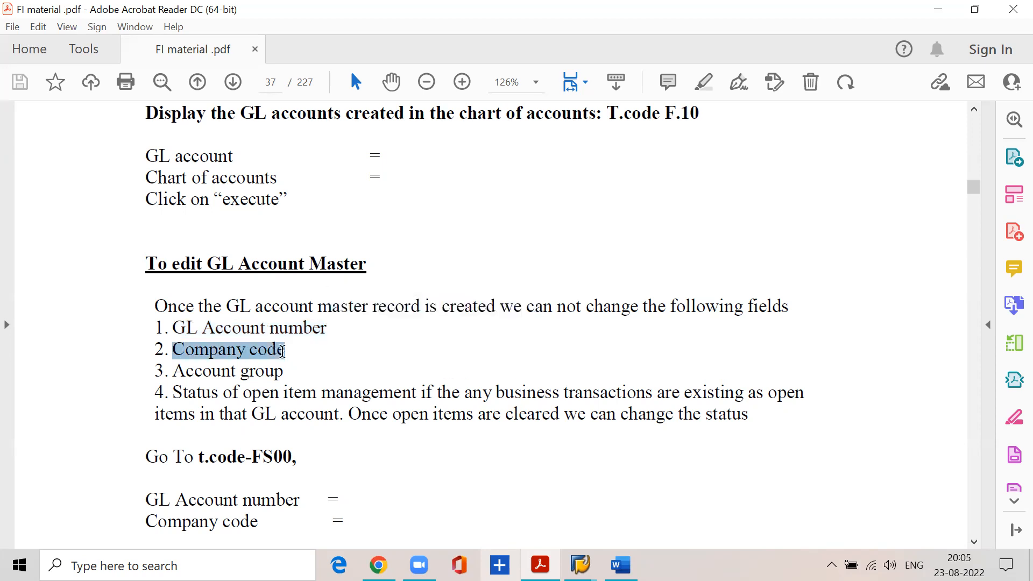
left_click_drag(171, 372, 273, 380)
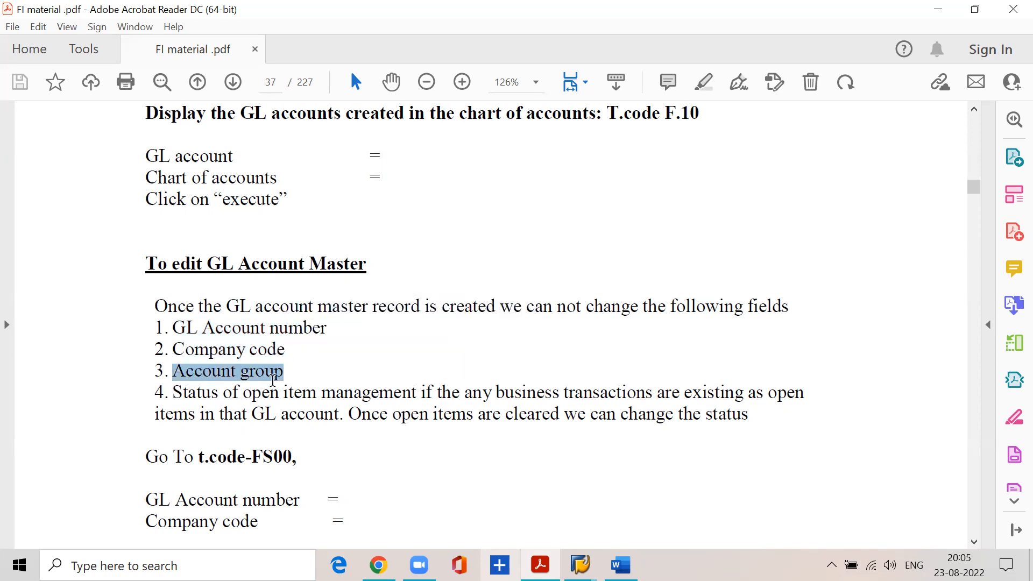
left_click(173, 394)
left_click_drag(173, 394, 802, 393)
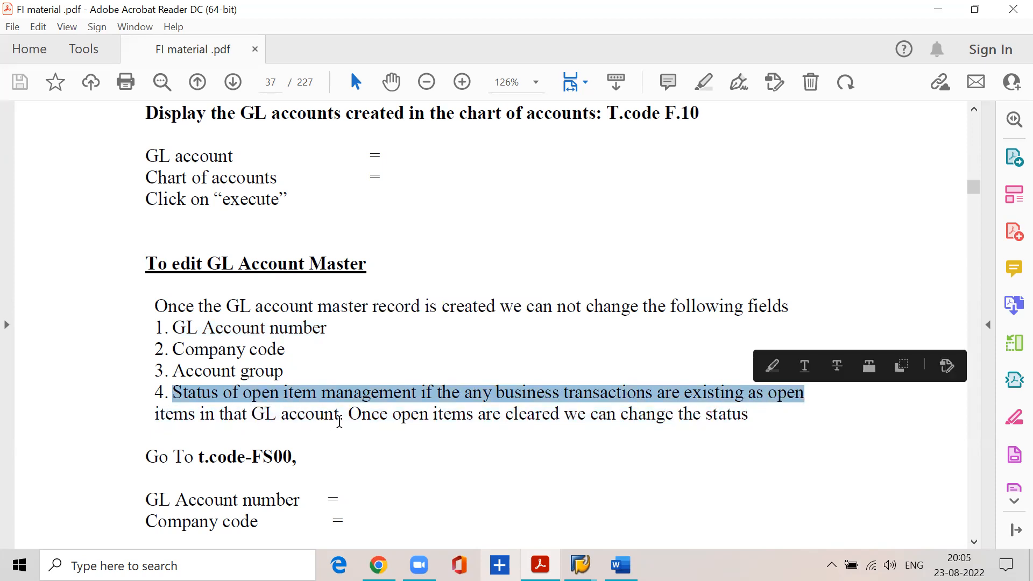
left_click(349, 417)
left_click_drag(349, 417, 752, 416)
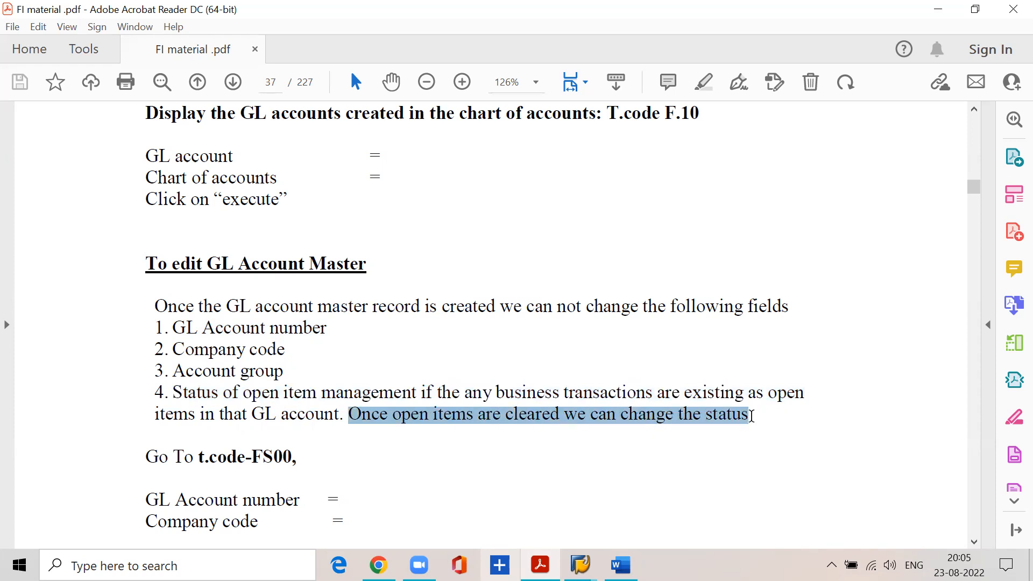
left_click(170, 391)
left_click_drag(169, 391, 754, 430)
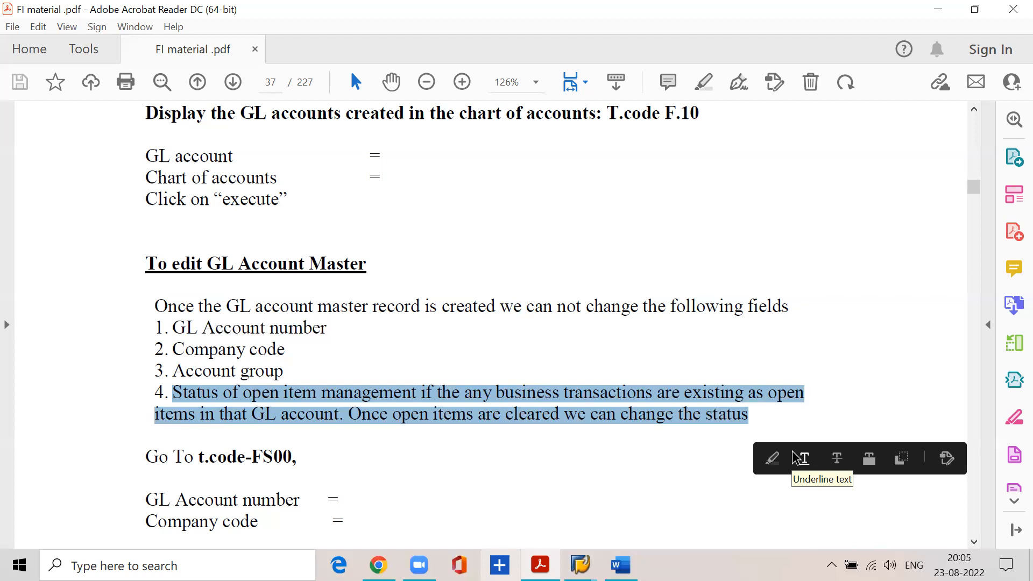
left_click_drag(169, 325, 750, 422)
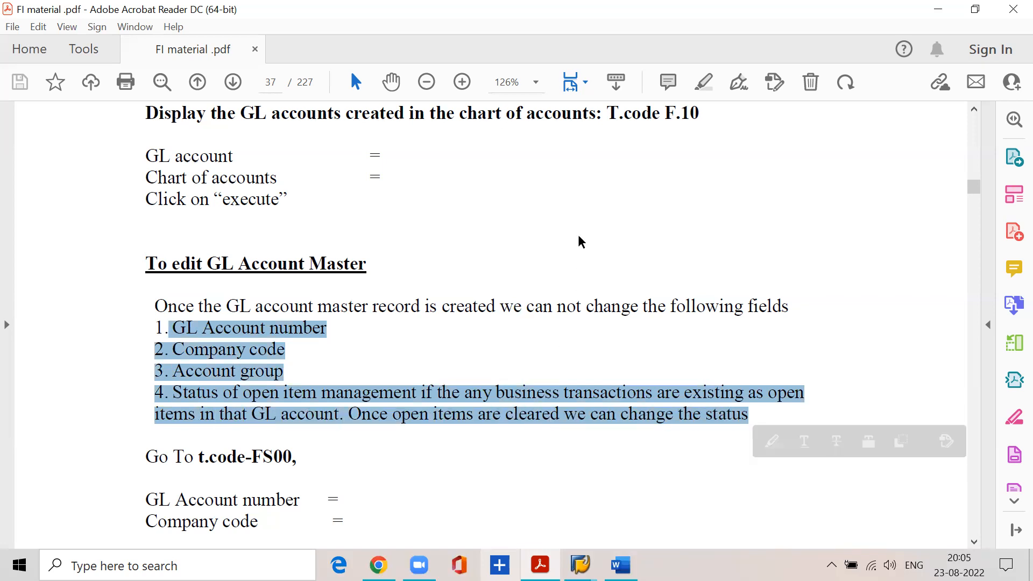
scroll(261, 320, "down", 3)
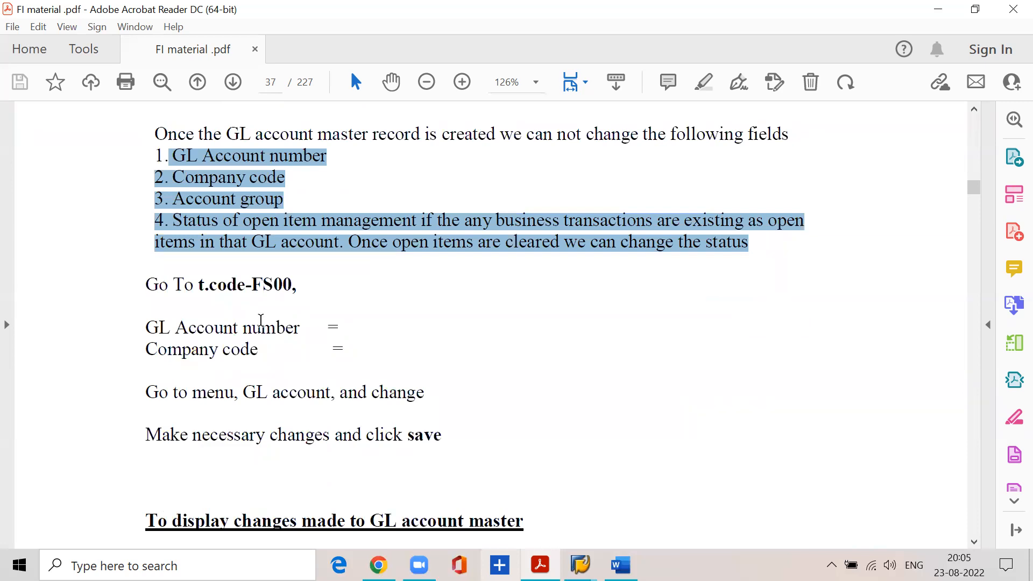
left_click_drag(143, 286, 271, 295)
Close all open SAP windows, including SAP Logon 710, except the Chart of Accounts session.
mouse_move(580, 566)
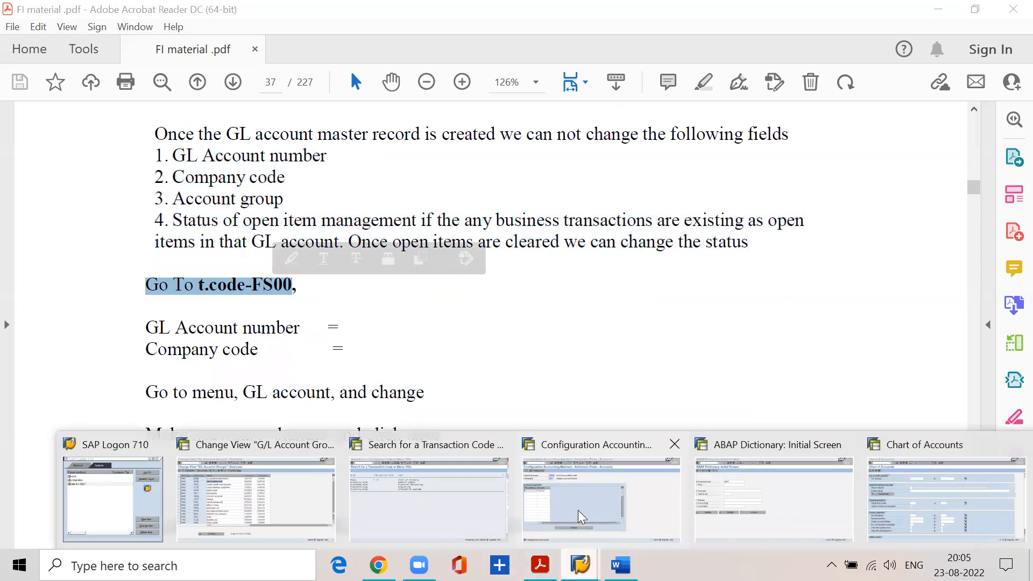
left_click(329, 444)
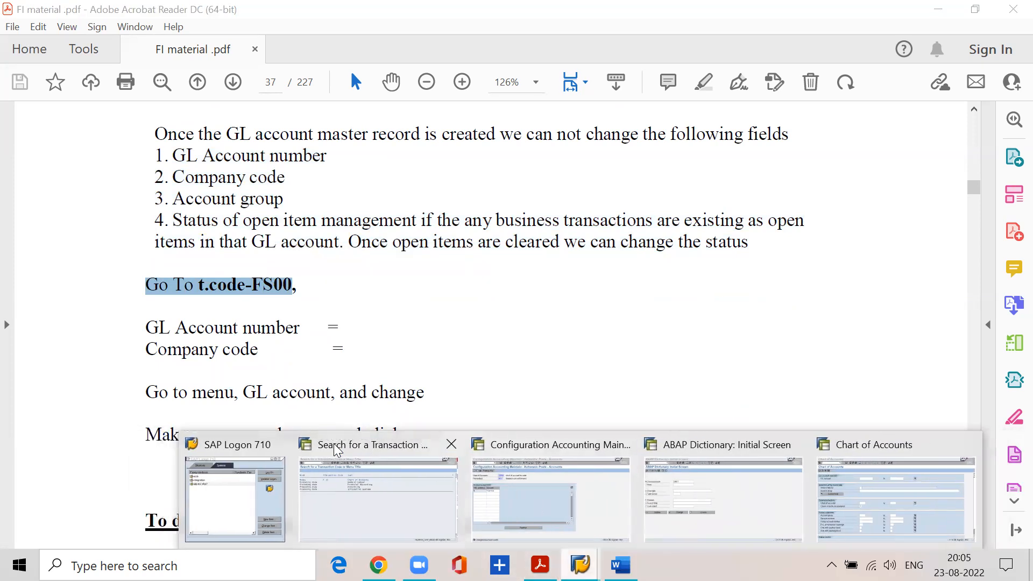
left_click(279, 445)
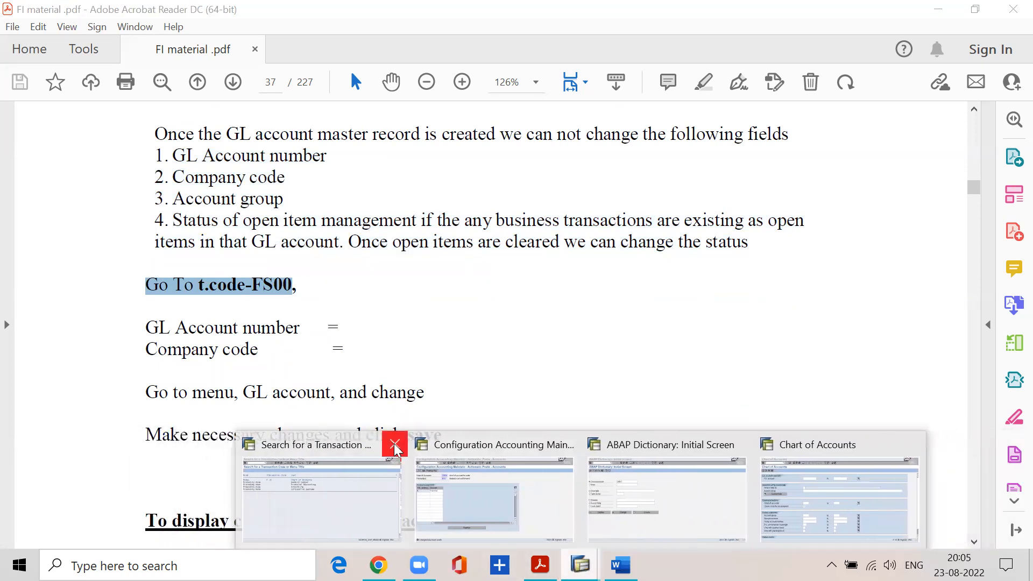
left_click(393, 445)
left_click(470, 453)
left_click(562, 449)
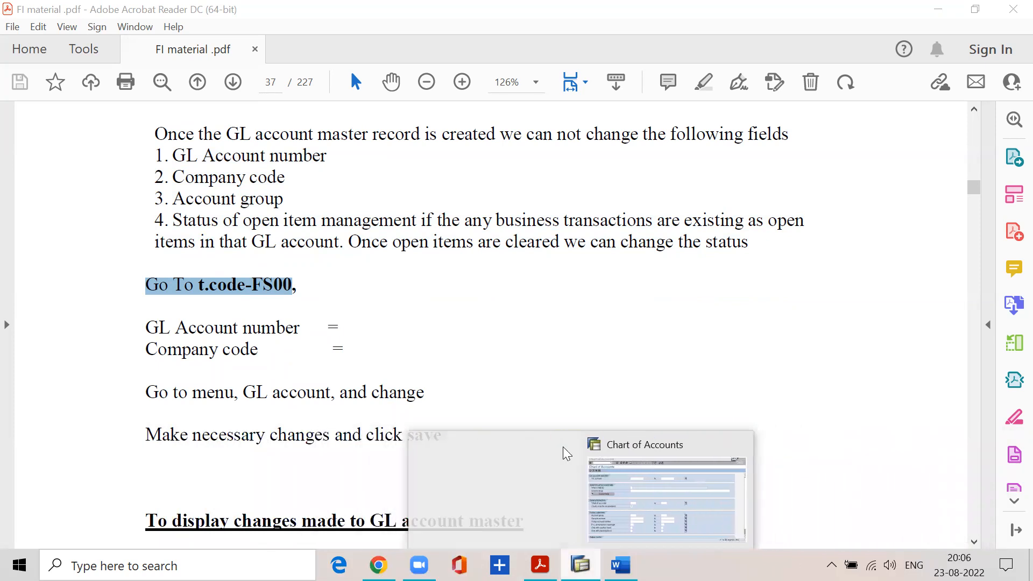
Switch to the Chart of Accounts session and start transaction FS00 in it.
left_click(606, 466)
type("/nfs00")
key("Return")
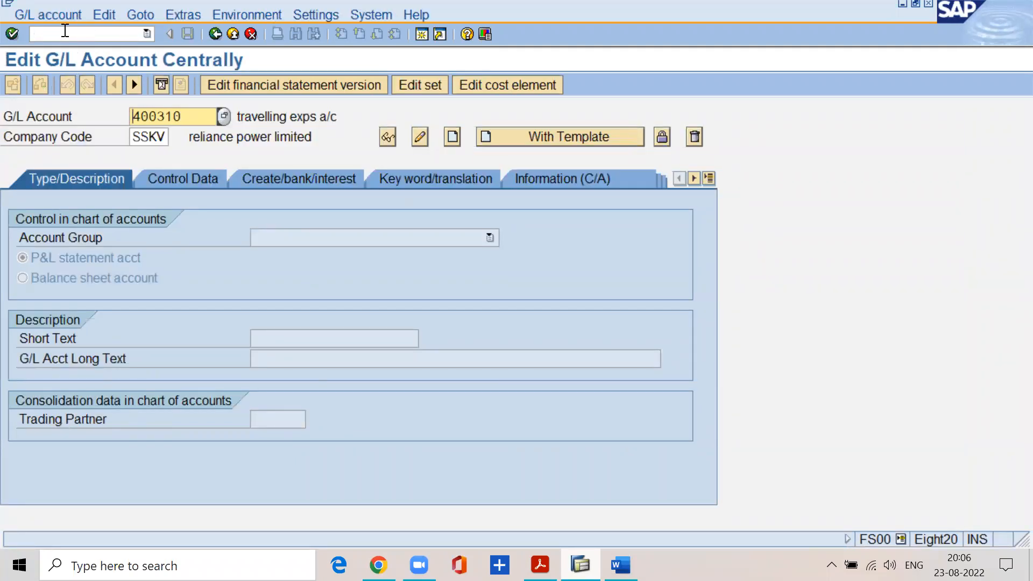
Set the G/L account to 400200 for company code SSKV.
left_click(198, 117)
key("BackSpace")
key("BackSpace")
key("BackSpace")
key("BackSpace")
key("BackSpace")
key("BackSpace")
type("40")
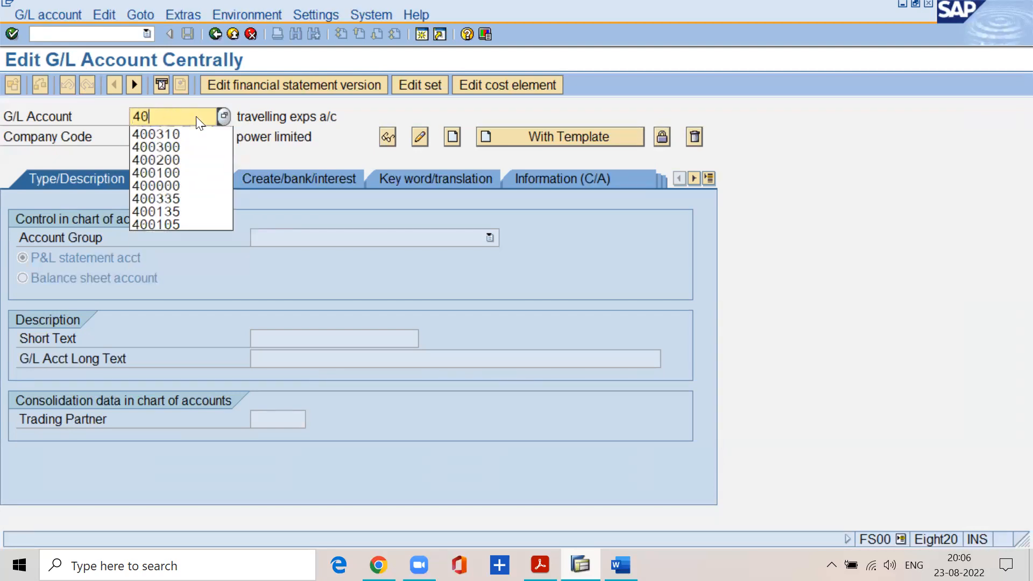
type("0200")
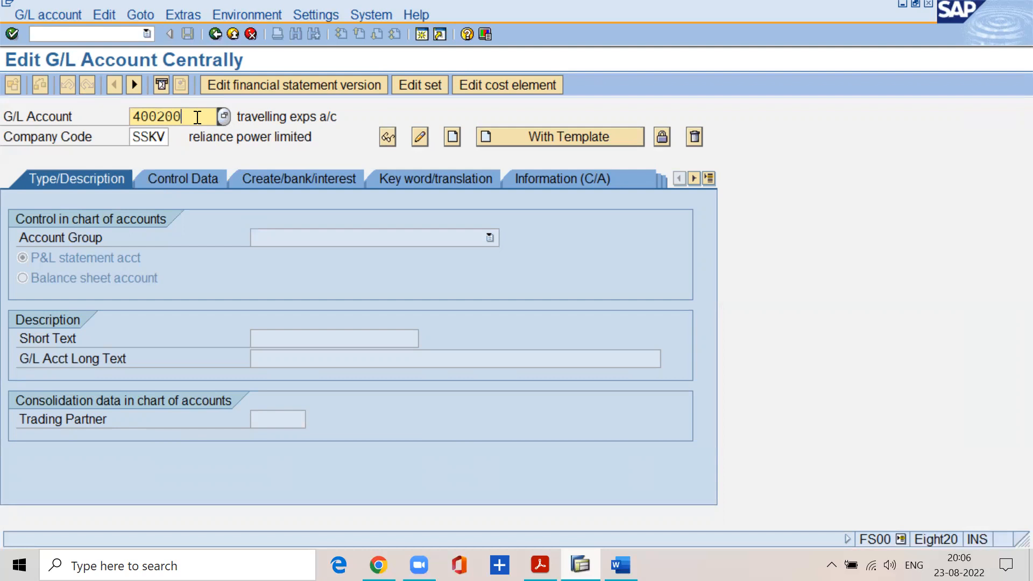
left_click(166, 137)
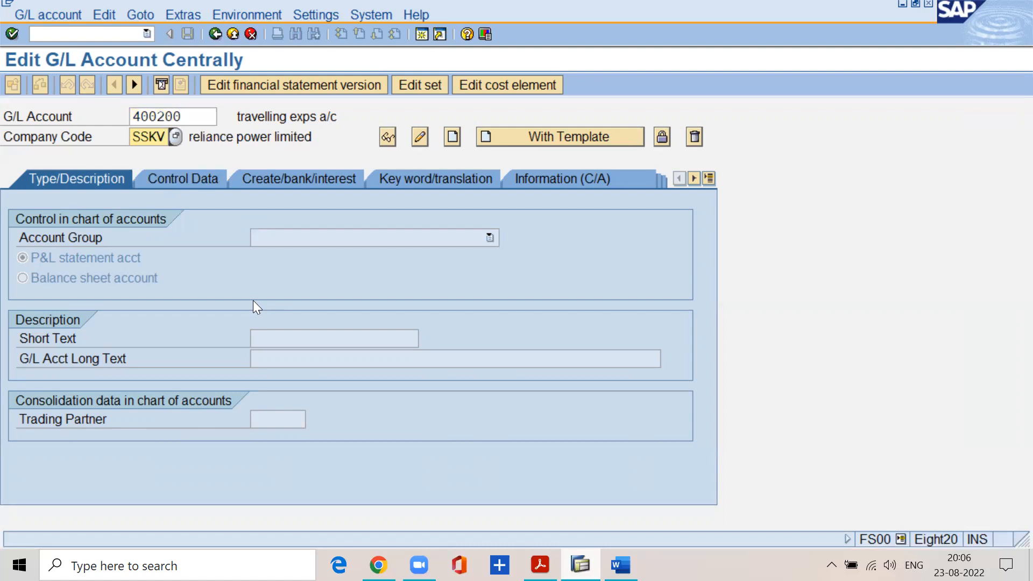
Try to create G/L account 400200 in company code SSKV.
left_click(46, 14)
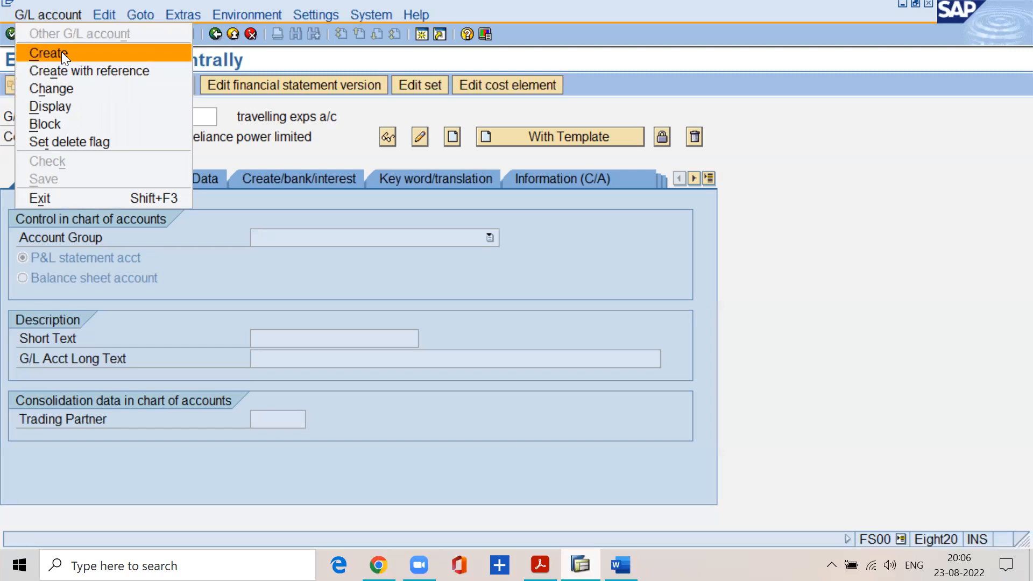
left_click(279, 156)
left_click_drag(192, 116, 120, 122)
left_click(49, 17)
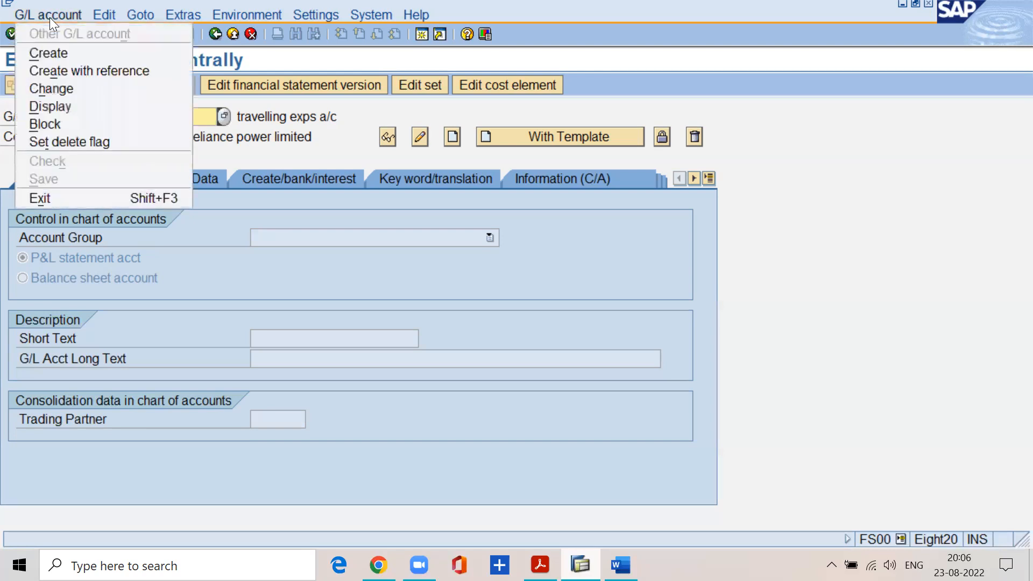
left_click(60, 50)
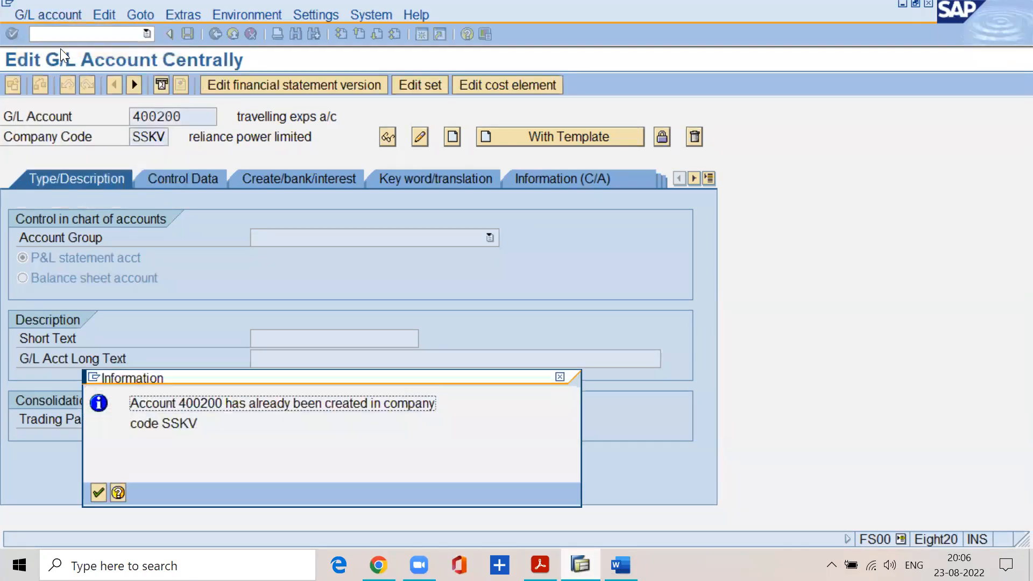
Dismiss the information message and open G/L account 400200 of company code SSKV for changing.
left_click_drag(182, 376, 706, 348)
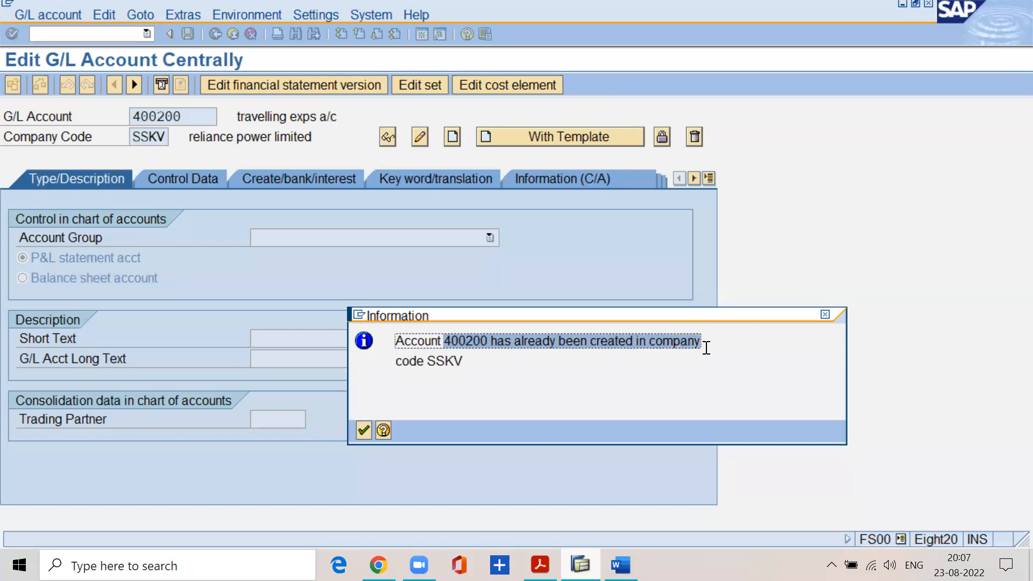
left_click(477, 360)
left_click(363, 433)
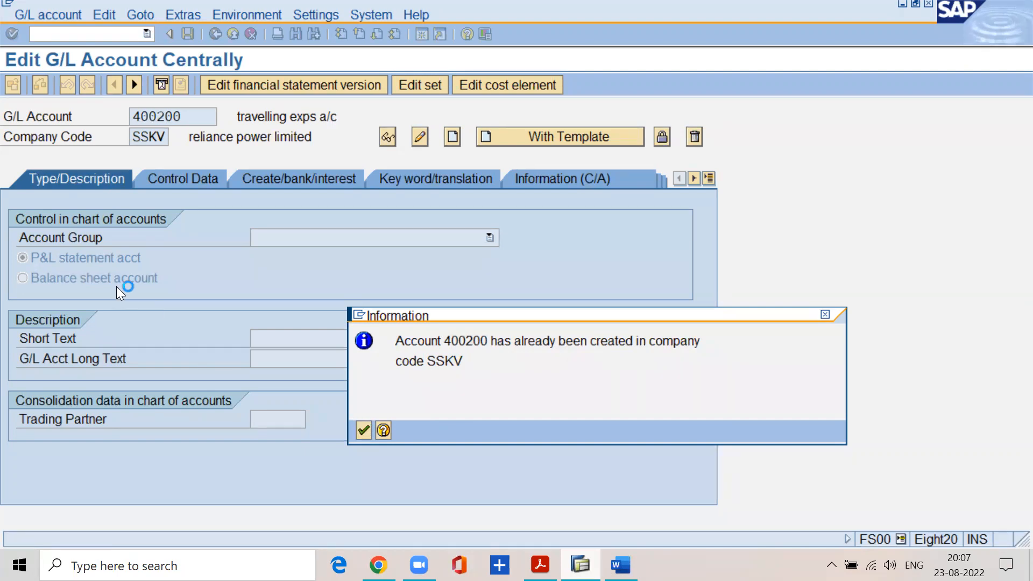
left_click(47, 14)
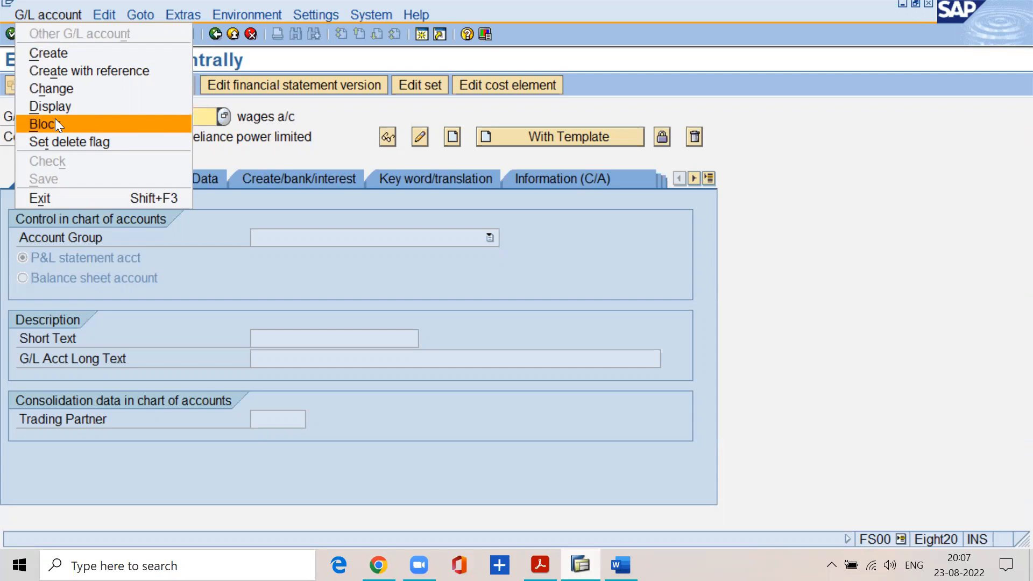
left_click(54, 88)
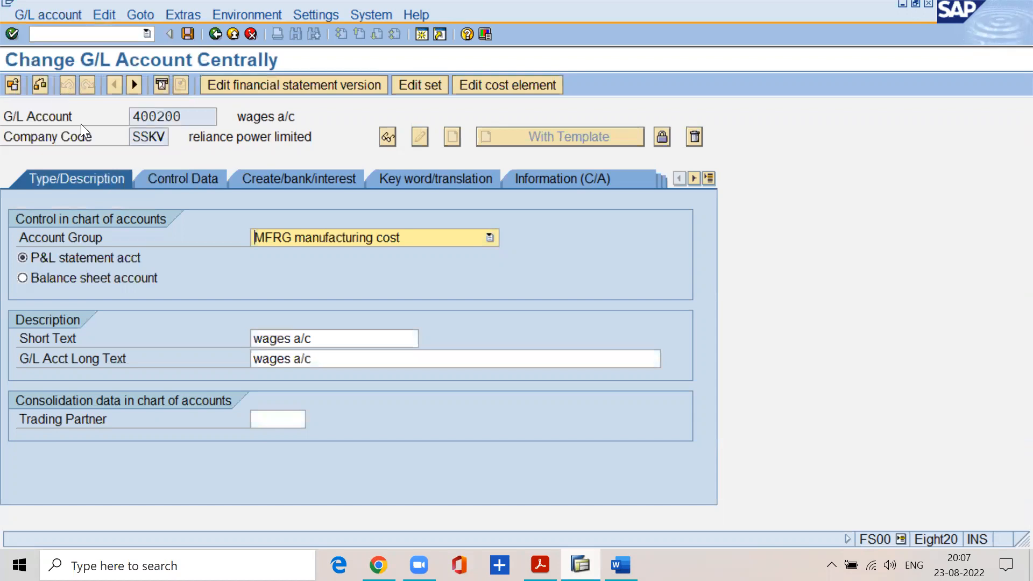
Check whether the G/L account number and company code fields can be edited in change mode.
left_click_drag(189, 116, 114, 111)
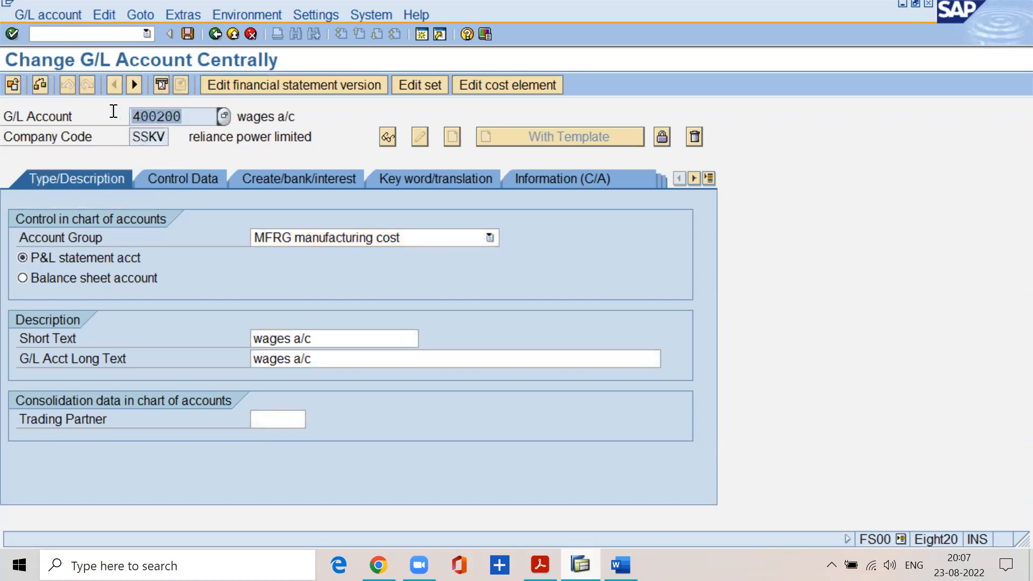
left_click(184, 117)
left_click_drag(184, 117, 110, 111)
left_click_drag(168, 132, 114, 130)
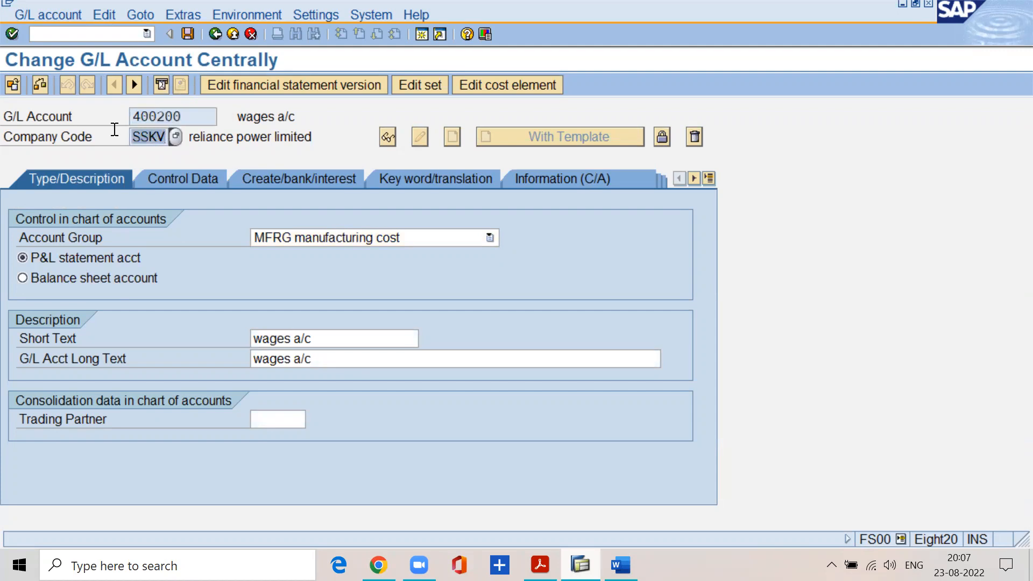
Try to change the account group to OTHR other incomes, and restore MFRG manufacturing cost.
left_click(284, 237)
left_click(298, 271)
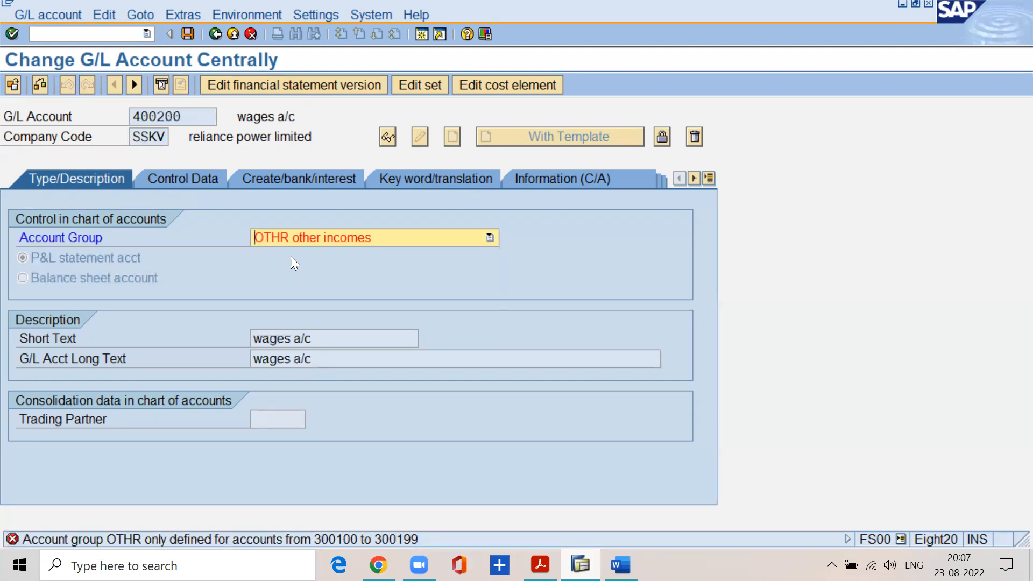
left_click(286, 236)
left_click(293, 253)
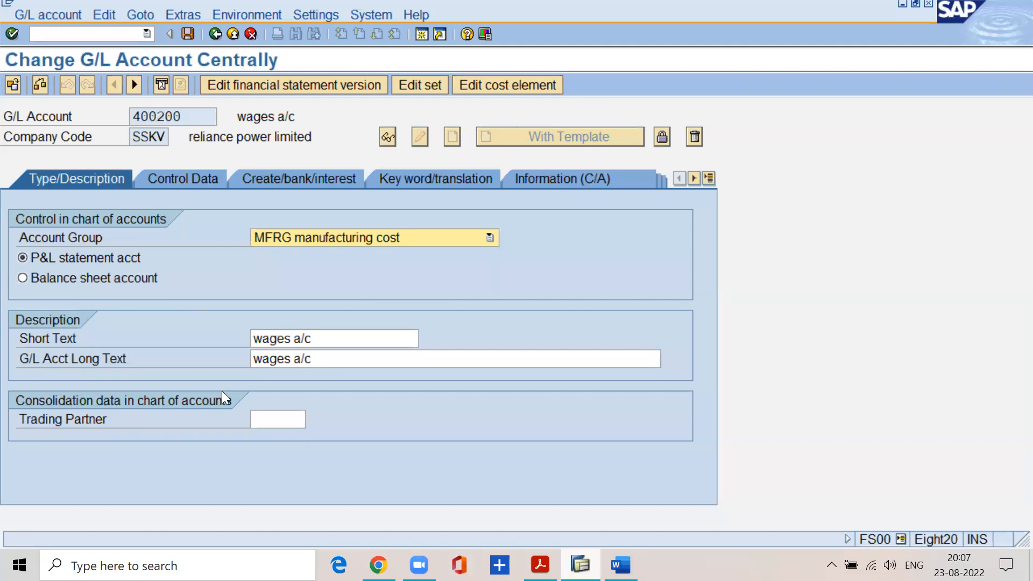
Switch to the FI material PDF in Acrobat Reader and read the instructions for changing and saving a G/L account.
left_click(541, 566)
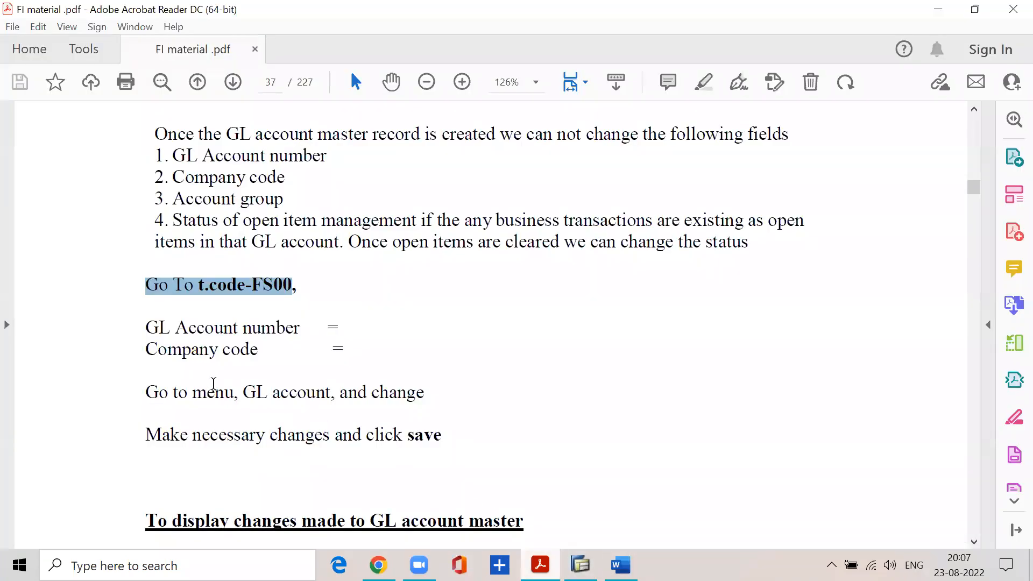
left_click_drag(149, 389, 411, 399)
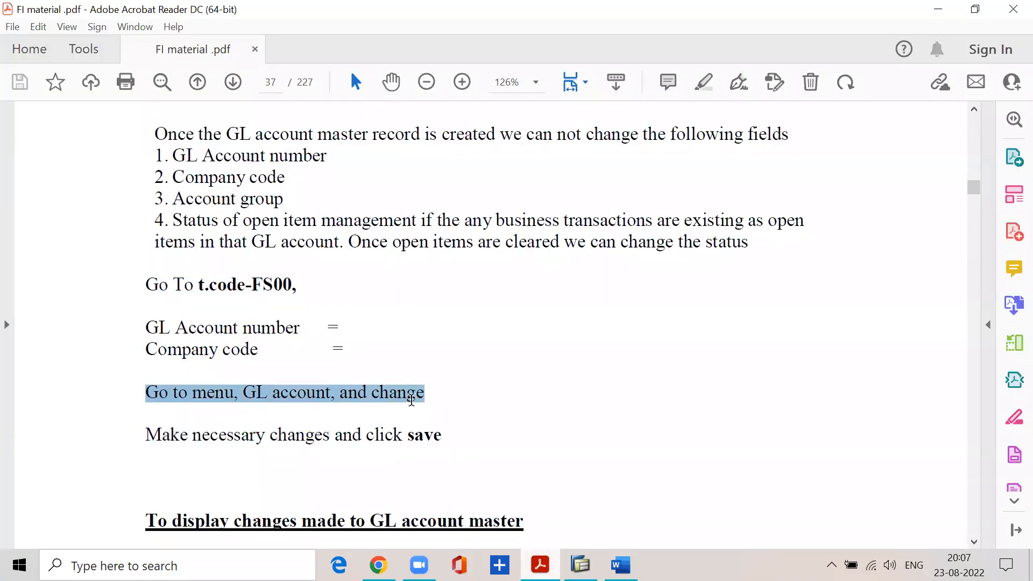
left_click_drag(144, 435, 413, 449)
left_click(938, 9)
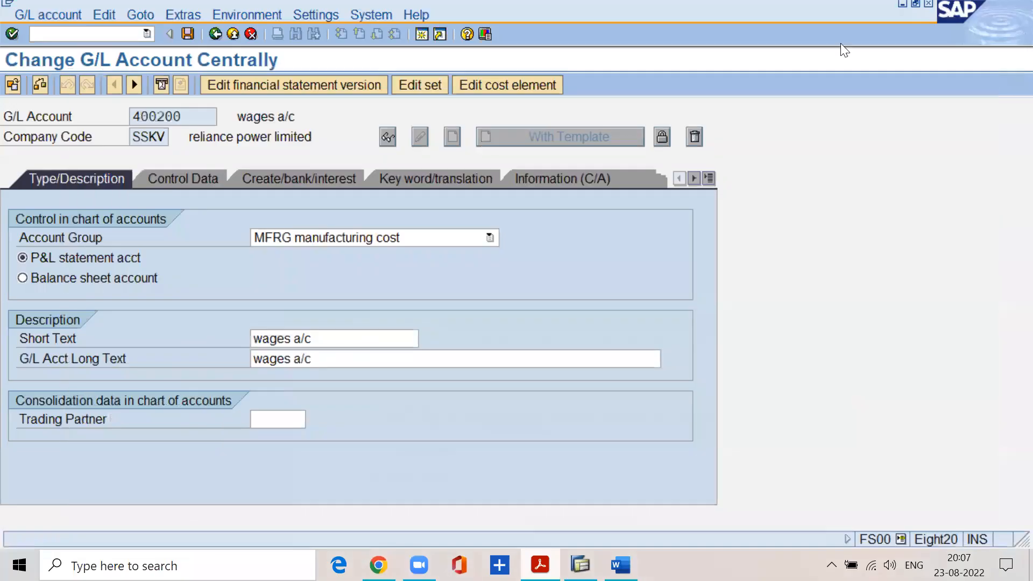
Set both the short text and the long text of the G/L account to "factory wages a/c".
left_click(321, 335)
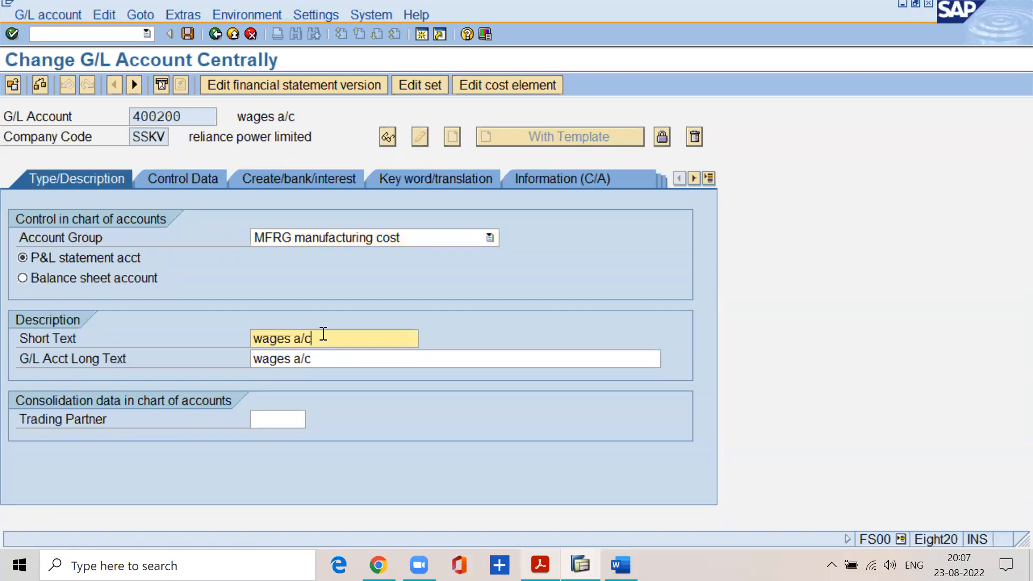
key("BackSpace")
key("BackSpace")
key("BackSpace")
key("BackSpace")
key("BackSpace")
key("BackSpace")
key("BackSpace")
key("BackSpace")
key("BackSpace")
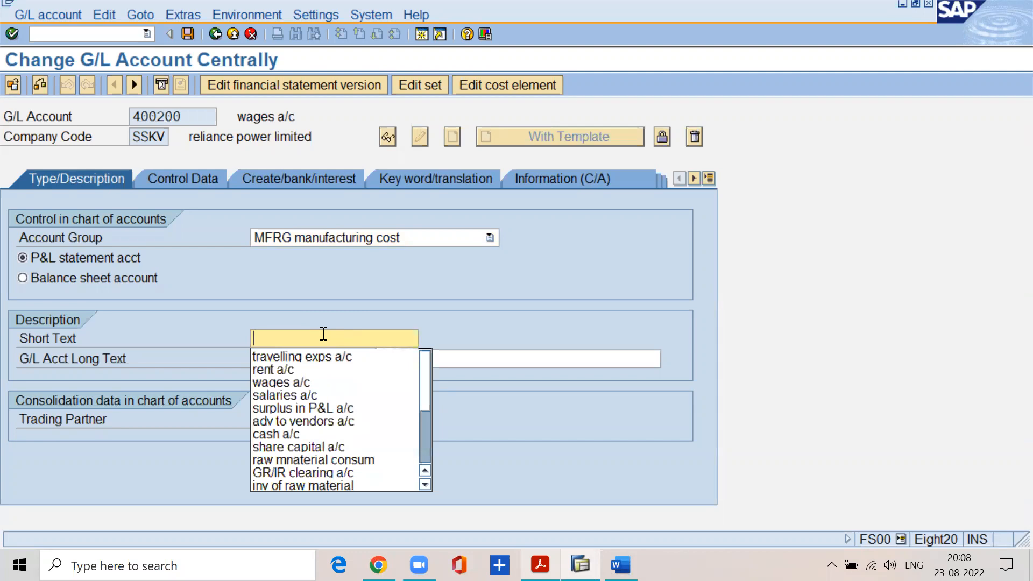
type("factor")
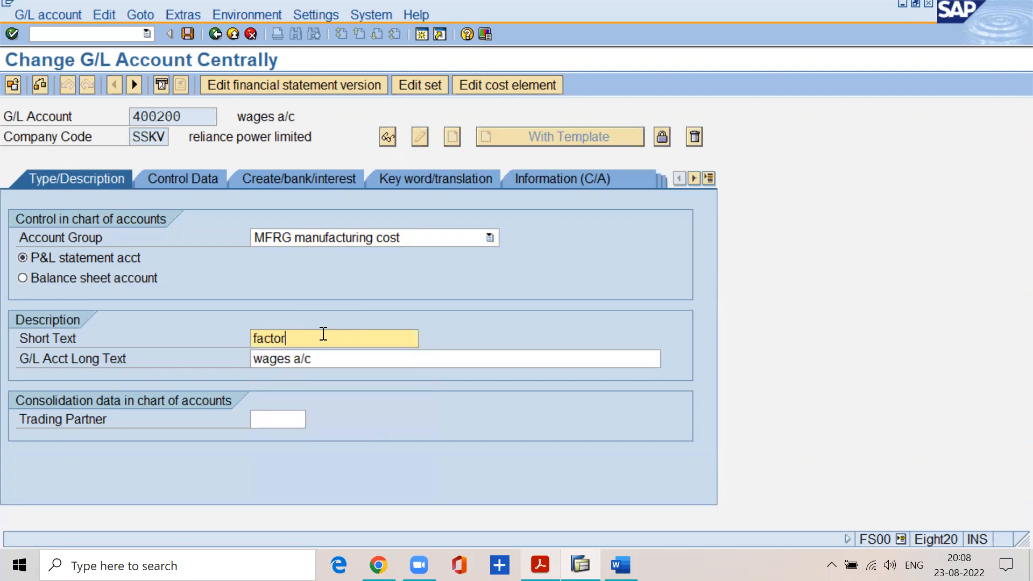
type("y wages a/c")
key("Tab")
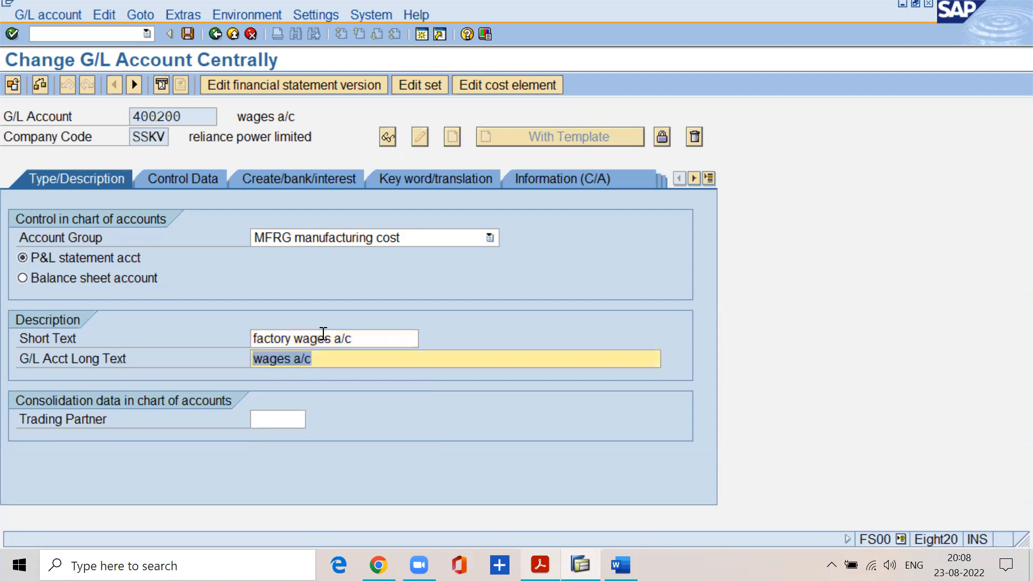
type("factory")
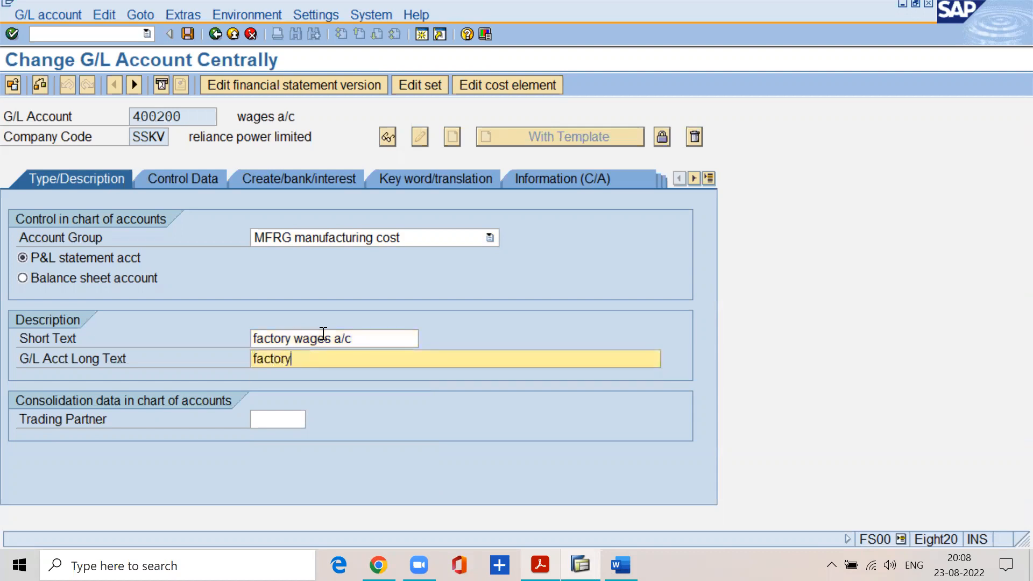
type(" wages a/c")
Review the account's control data and description texts, and save the changed G/L account.
left_click(186, 183)
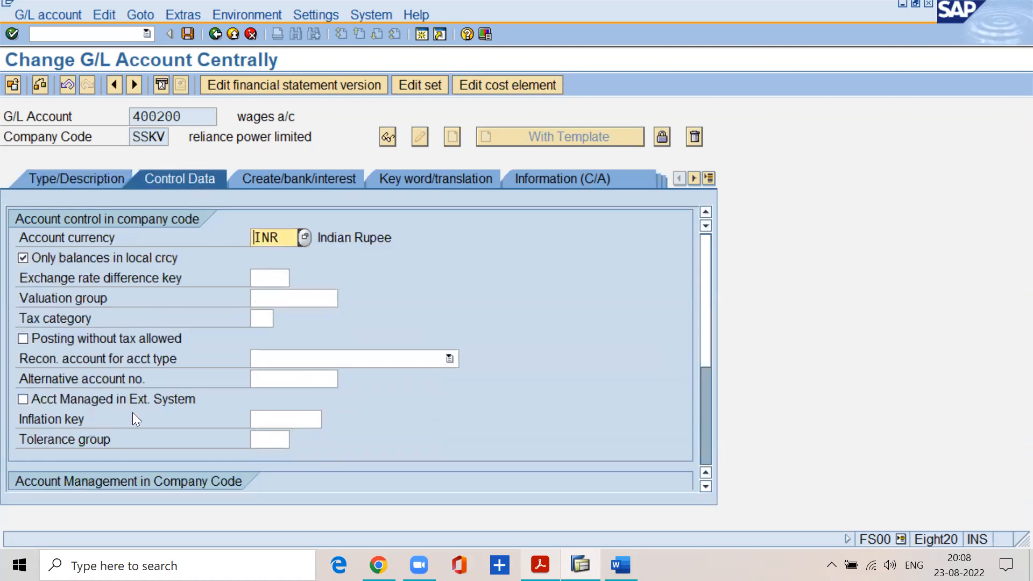
left_click(102, 173)
left_click_drag(370, 339, 219, 339)
left_click_drag(358, 360, 263, 364)
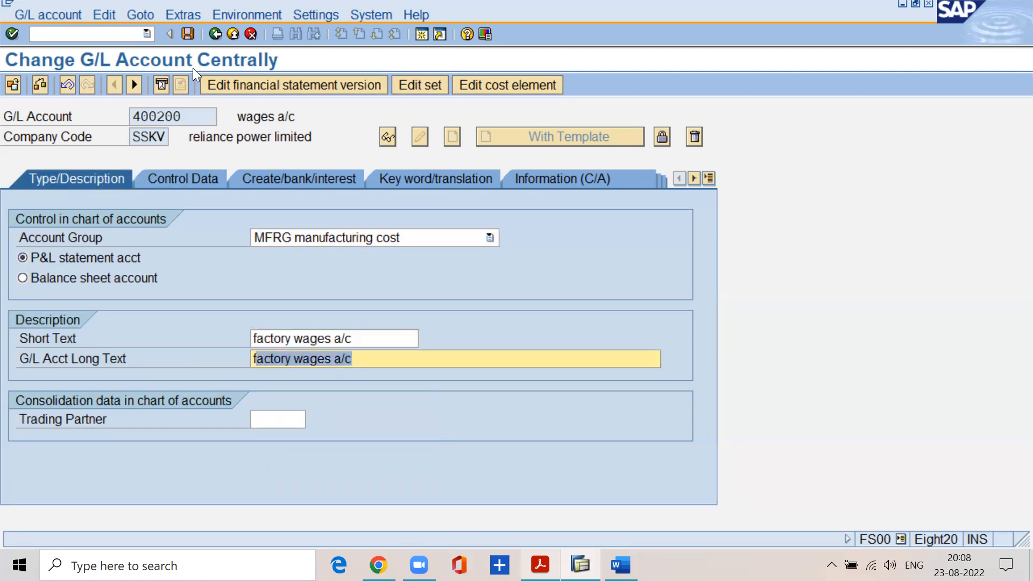
left_click(191, 39)
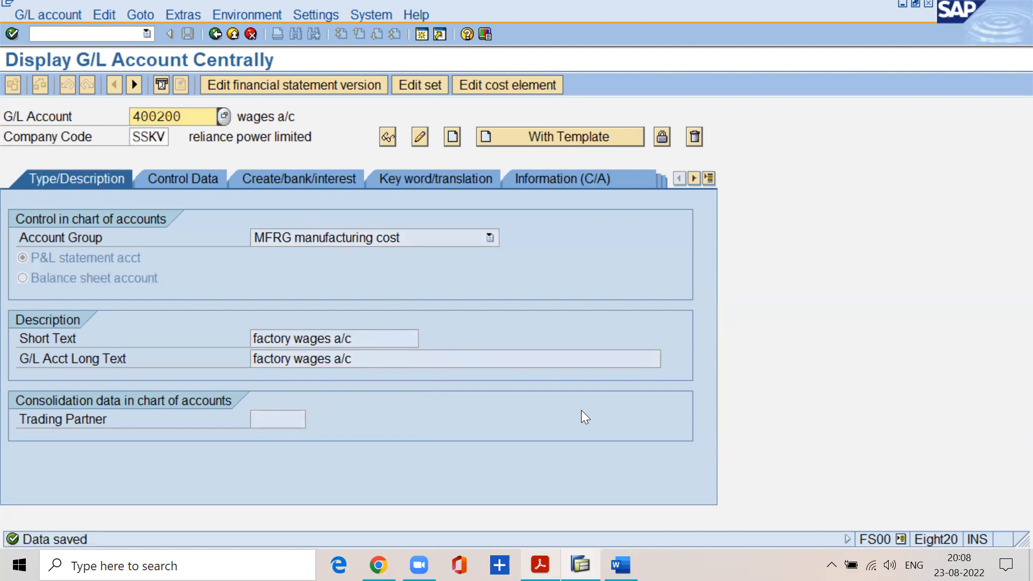
Switch to the FI material PDF and find the transaction code for displaying changes made to a G/L account master.
left_click(541, 565)
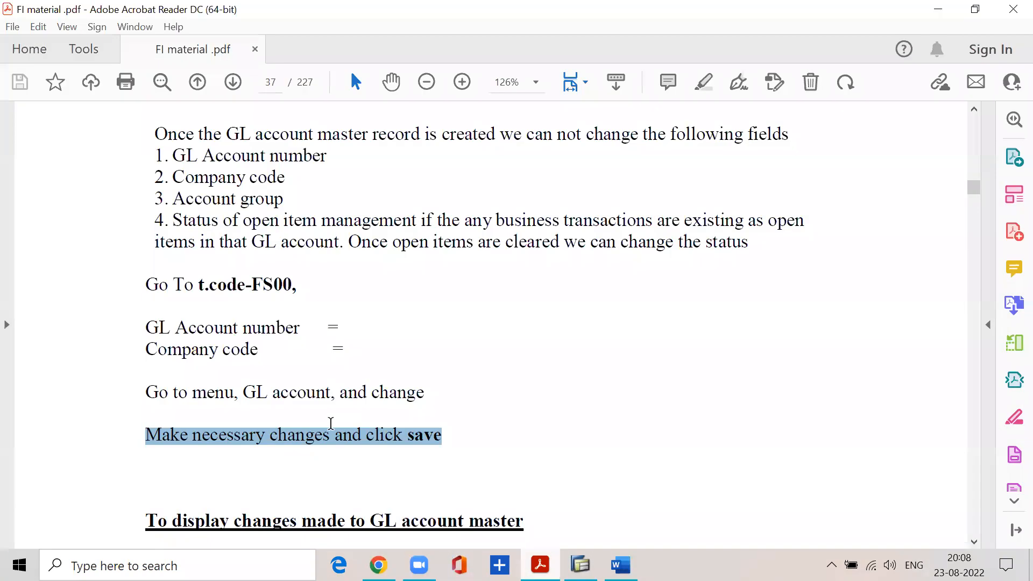
scroll(331, 424, "down", 2)
left_click_drag(221, 384, 511, 376)
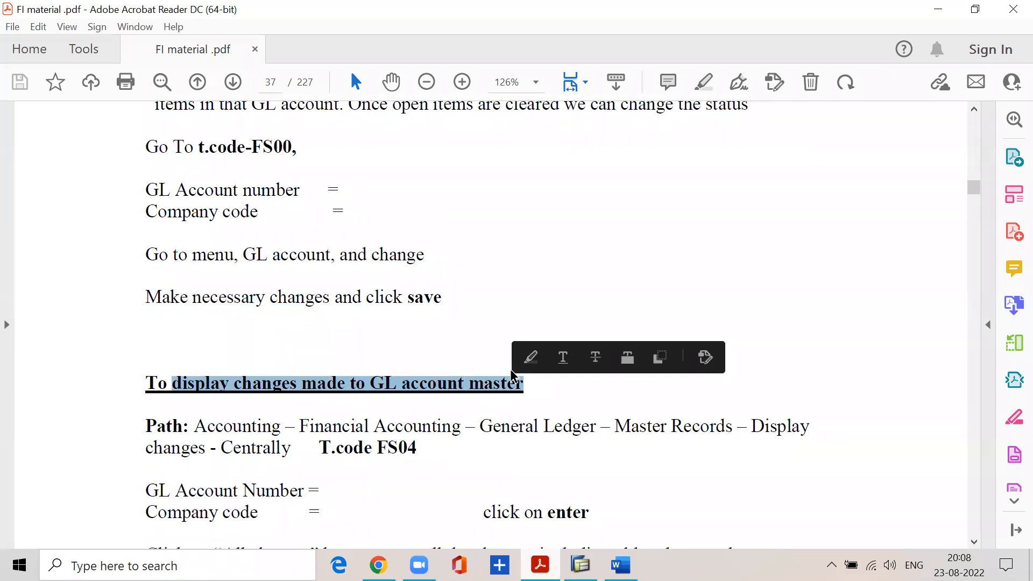
scroll(349, 355, "down", 4)
left_click(372, 311)
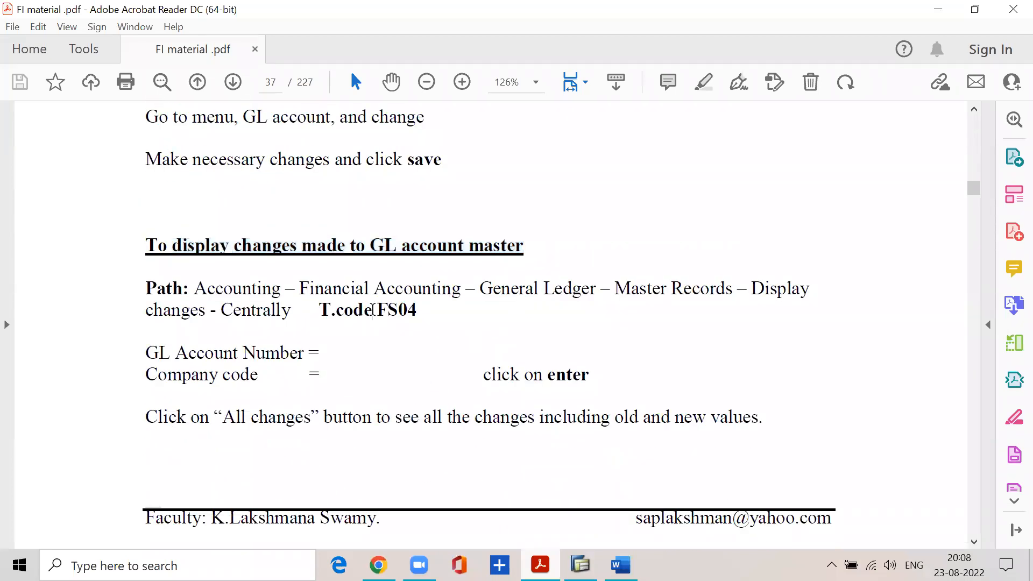
left_click_drag(372, 311, 420, 305)
Switch back to SAP, start transaction FS04 and list the changed fields of account 400200 in company code SSKV.
left_click(580, 565)
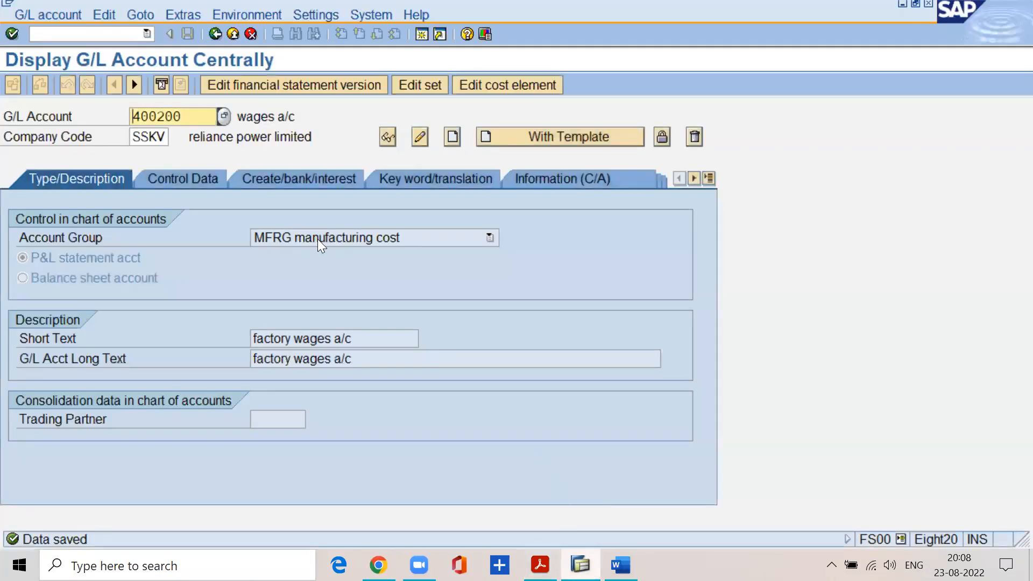
left_click(99, 34)
type("/nfs04")
key("Return")
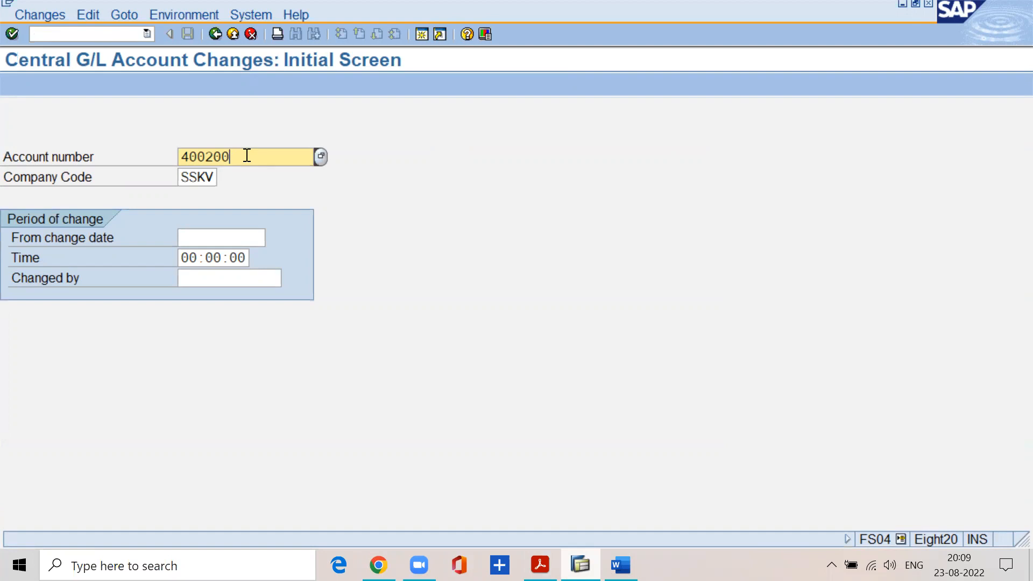
key("Return")
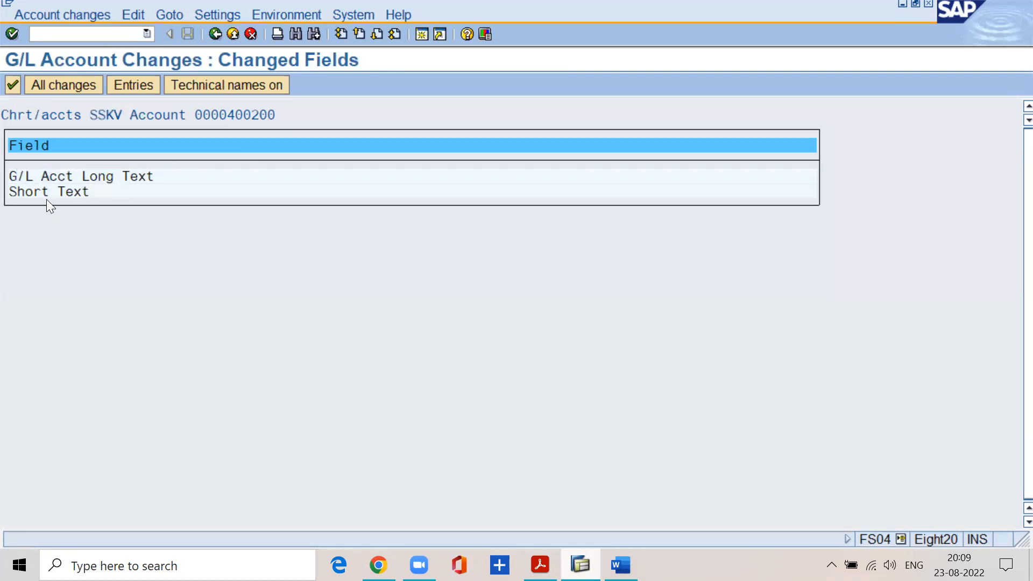
left_click(98, 175)
Read the FI material PDF's instruction for seeing old and new values, and return to the SAP change list.
left_click(540, 565)
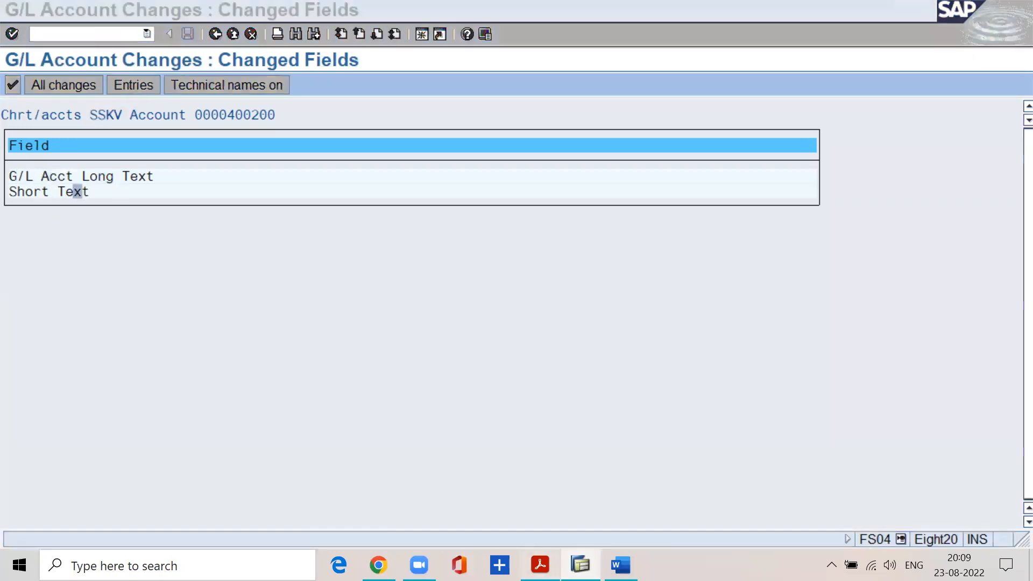
left_click_drag(145, 418, 780, 417)
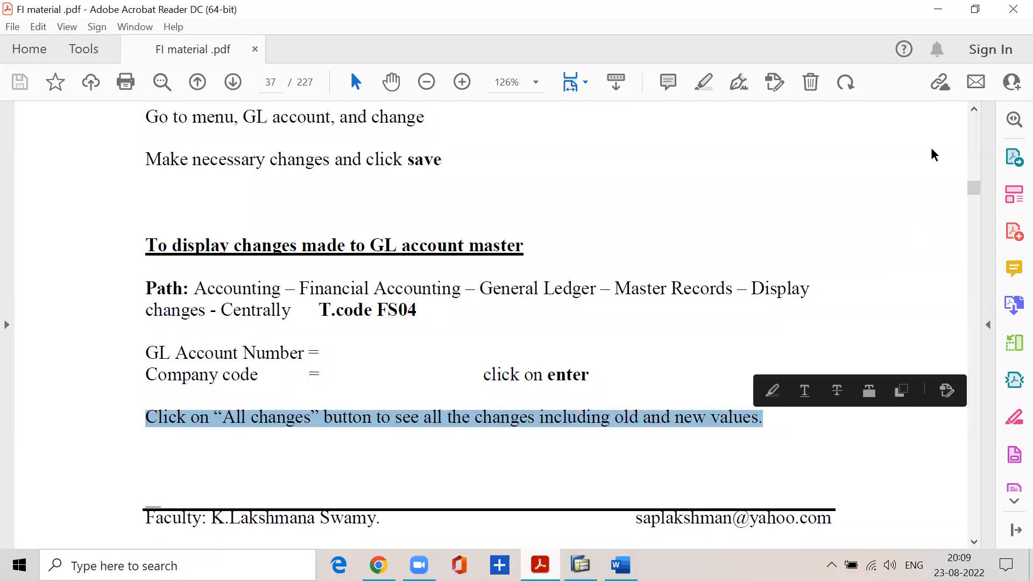
left_click(938, 9)
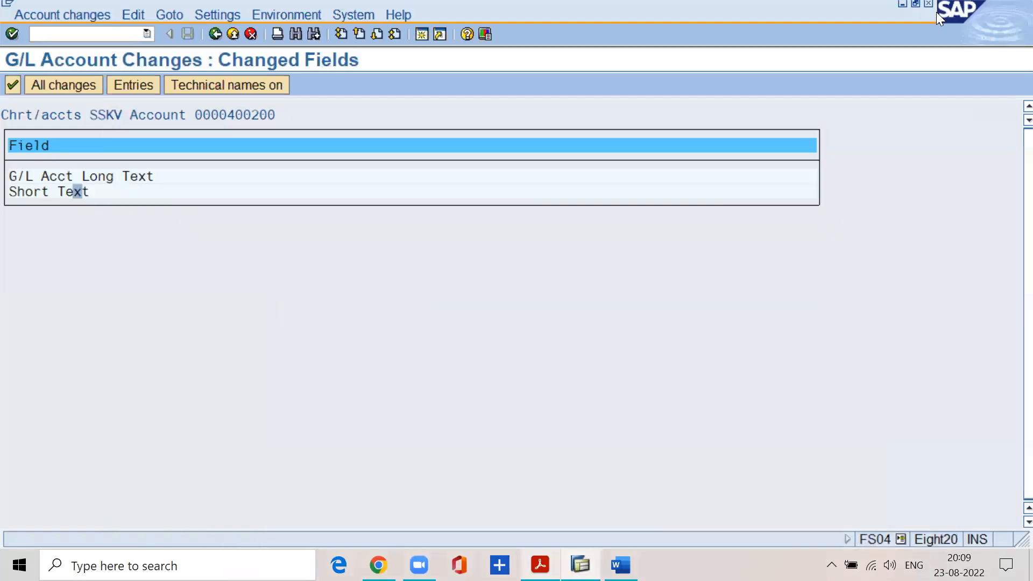
Show all changes with old and new values, and view the details of the short text change.
left_click(58, 86)
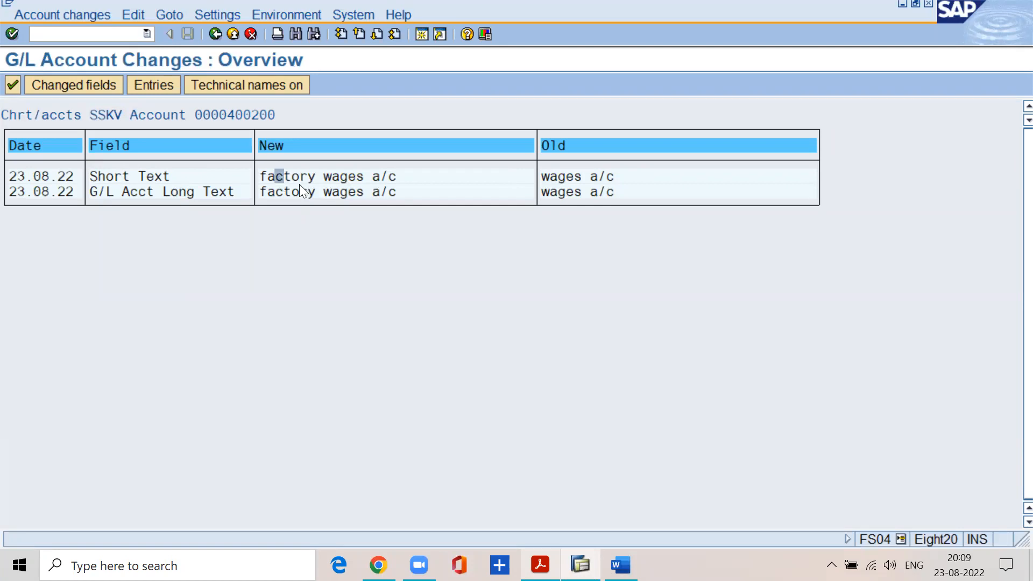
left_click(552, 177)
double_click(157, 171)
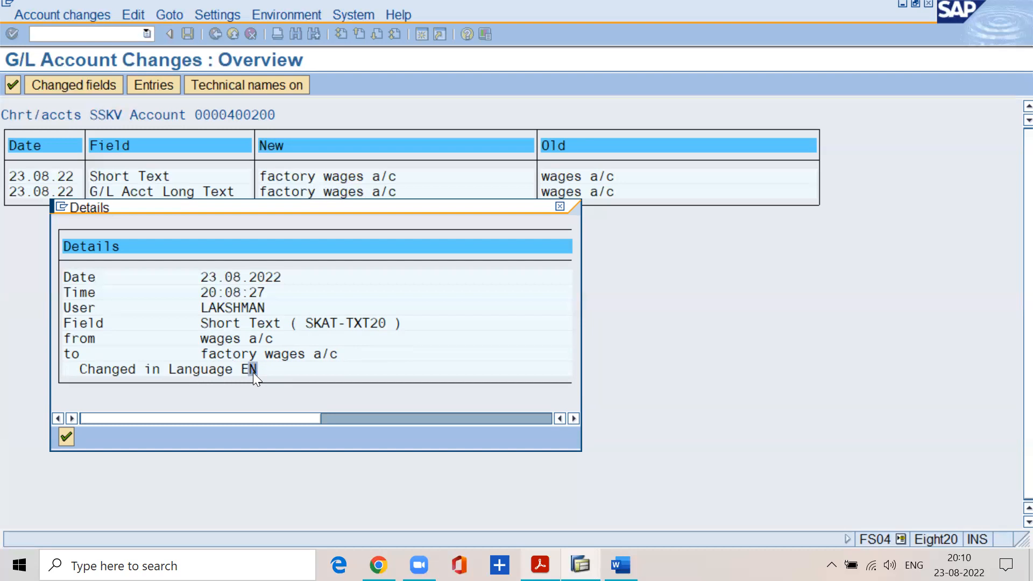
left_click(61, 440)
Switch to Word and replace the document's content with 1500.
left_click(621, 566)
left_click_drag(263, 222, 496, 380)
key("Delete")
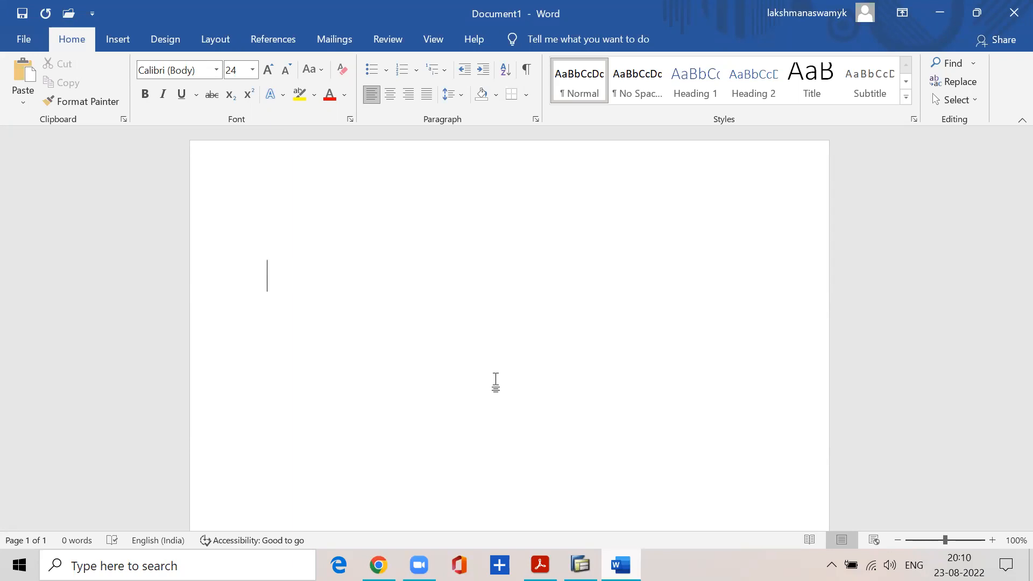
type("1500")
key("BackSpace")
type("0")
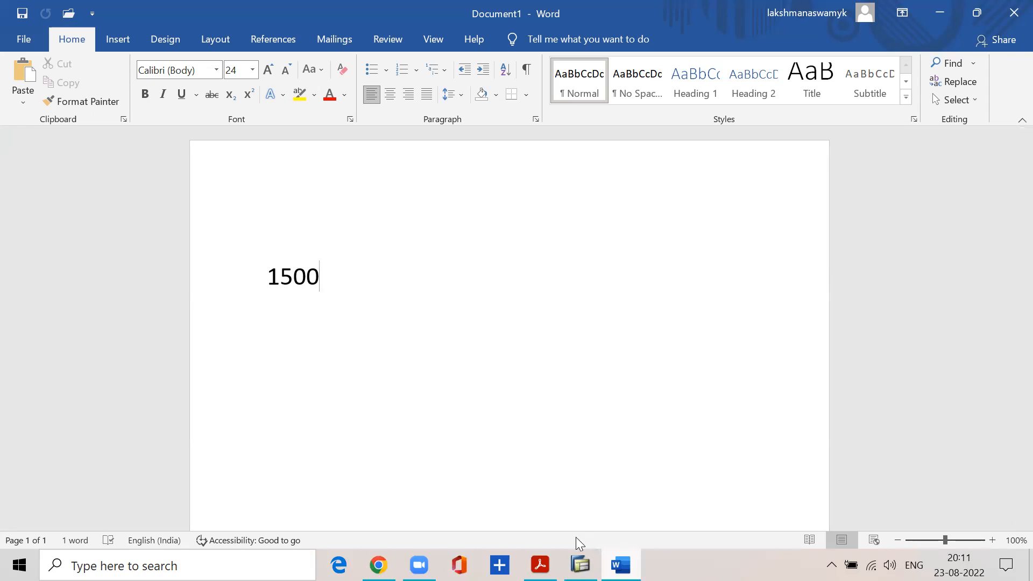
Switch to the FI material PDF and read the wages account creation section, including its transaction code FS00.
left_click(580, 565)
key("alt+Tab")
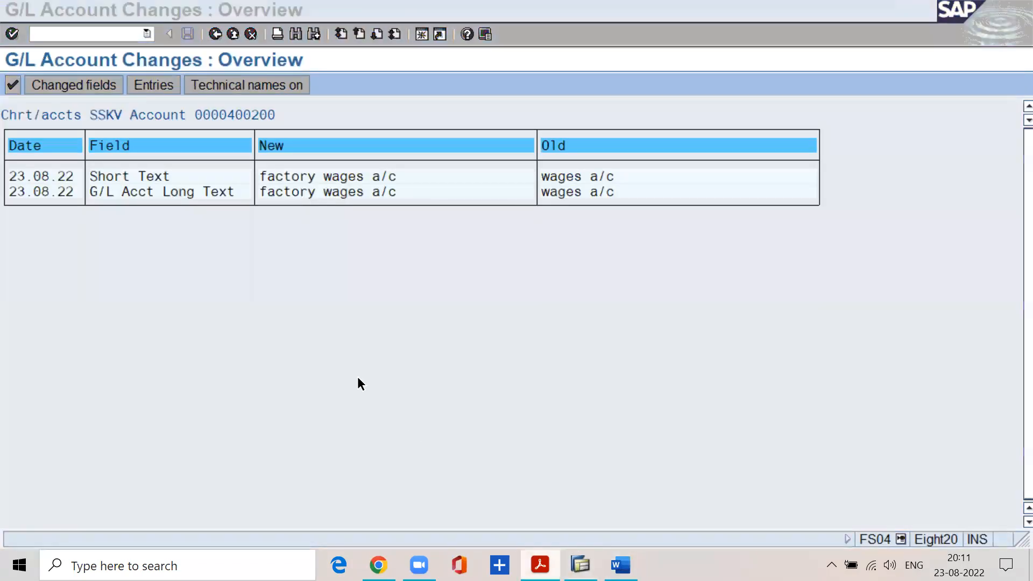
scroll(280, 358, "up", 15)
scroll(269, 369, "up", 15)
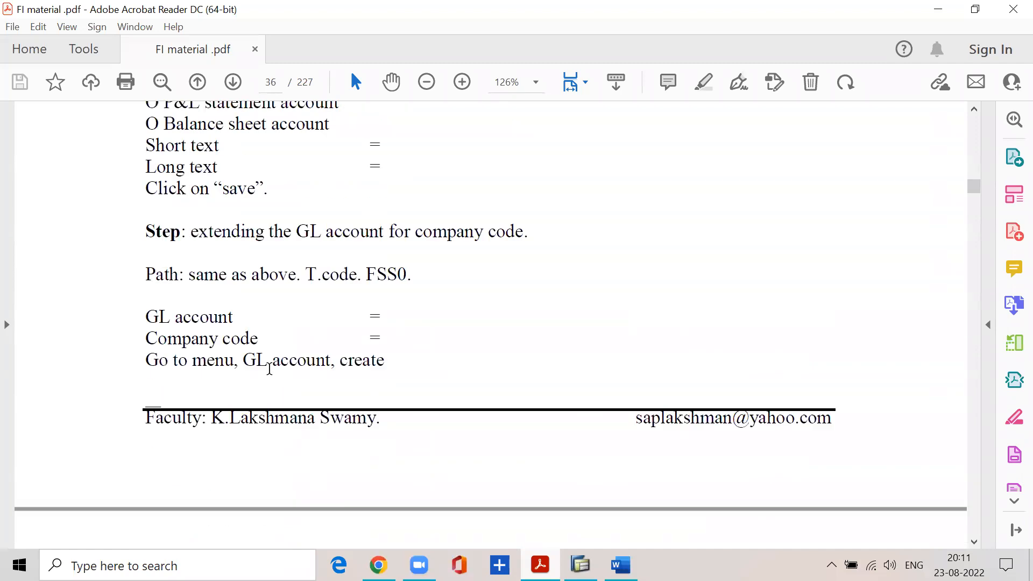
scroll(271, 372, "up", 15)
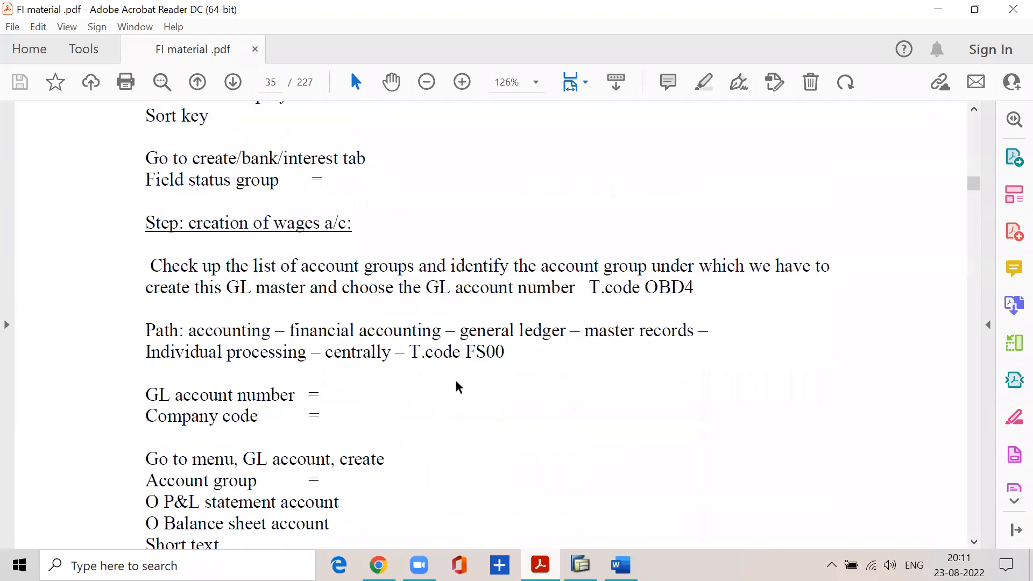
left_click_drag(466, 355, 503, 354)
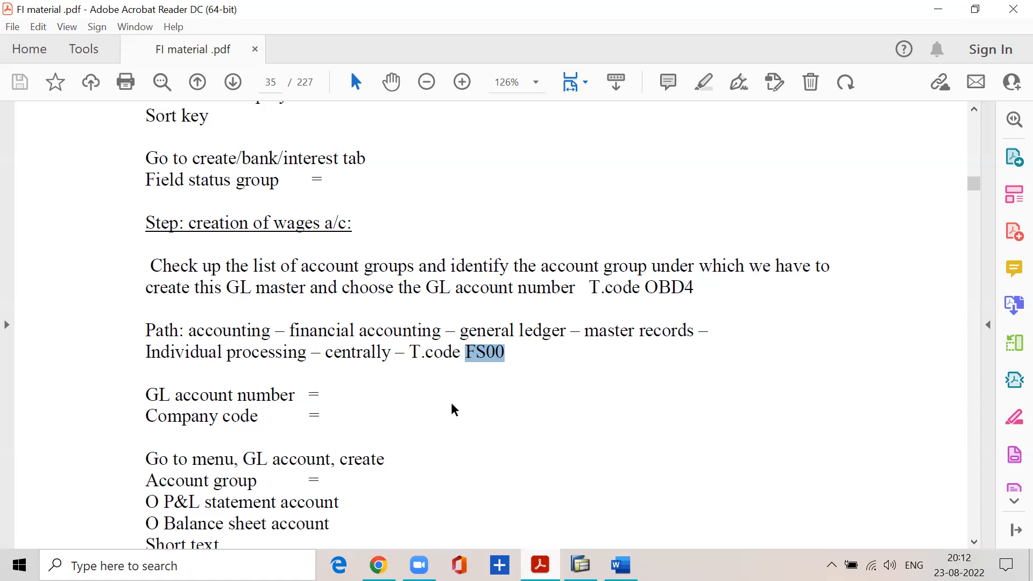
key("Right")
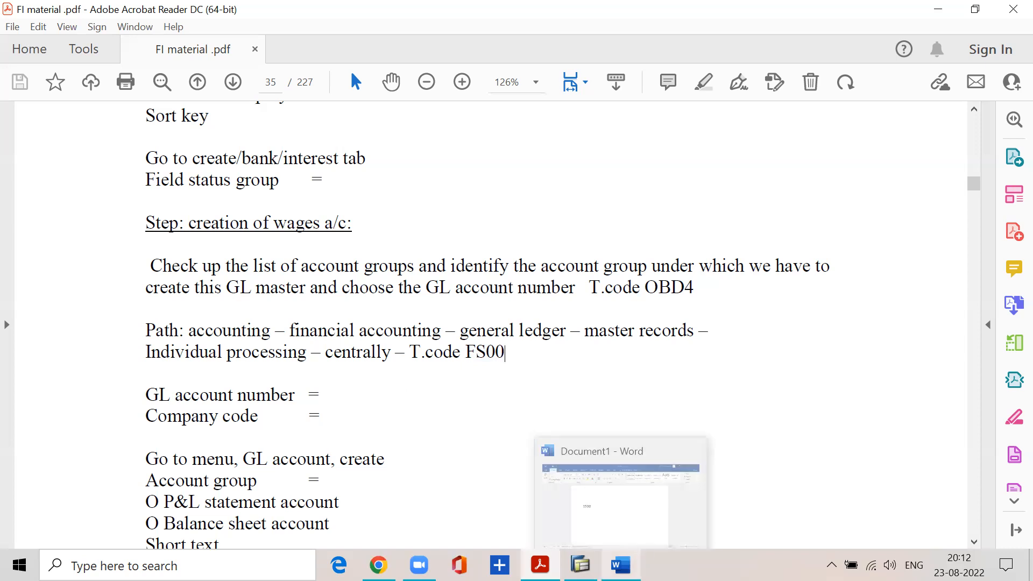
Switch to Word and replace the document's content with "LSMW: LEGACY SYSTEM MIGRATON WORK BENCH".
left_click(620, 565)
key("BackSpace")
key("BackSpace")
key("BackSpace")
key("BackSpace")
type("LSMW")
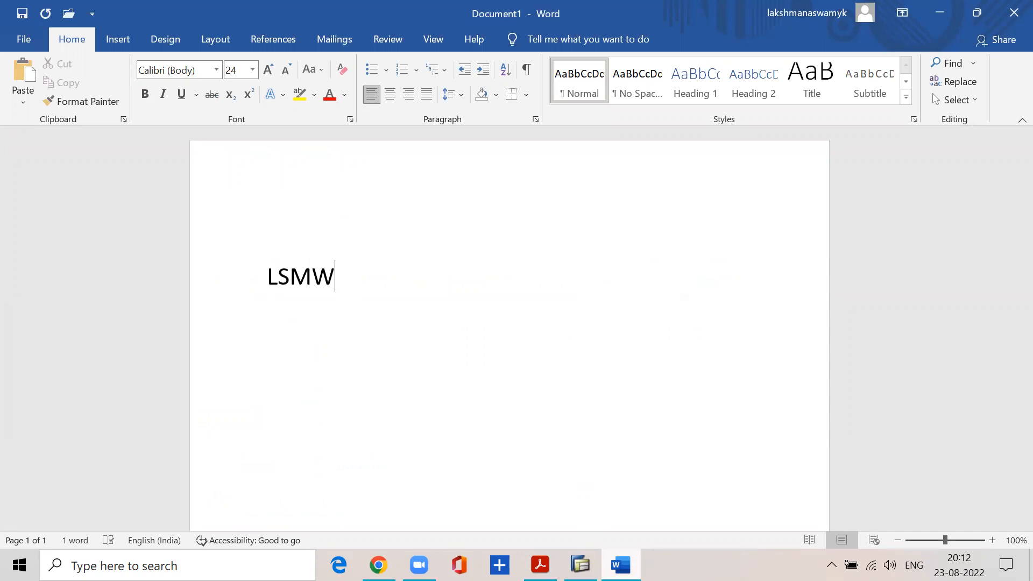
type(": LEGACY SY")
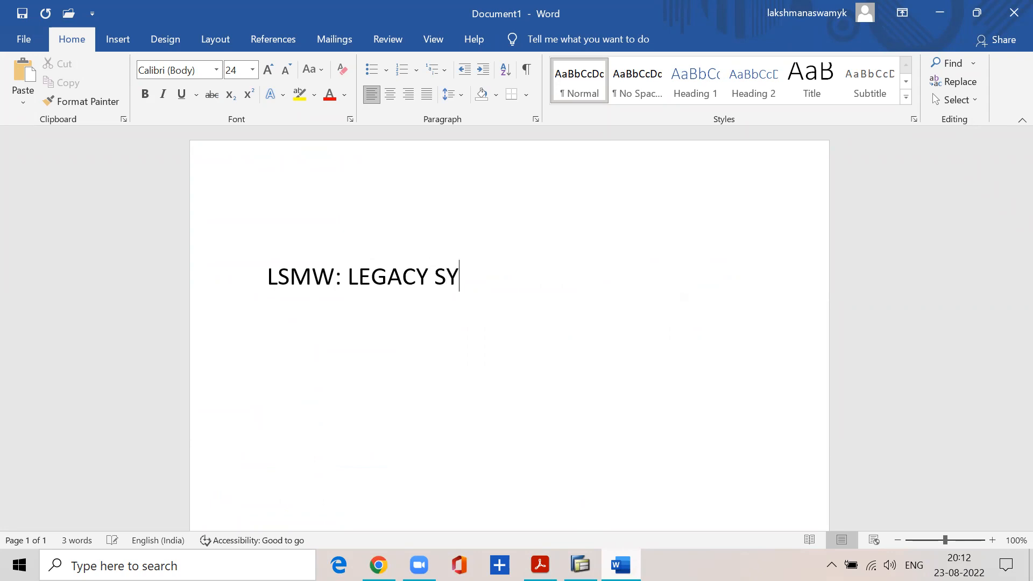
type("SYEM")
key("BackSpace")
key("BackSpace")
key("BackSpace")
type("TEMMI")
key("BackSpace")
key("BackSpace")
type("MIGR")
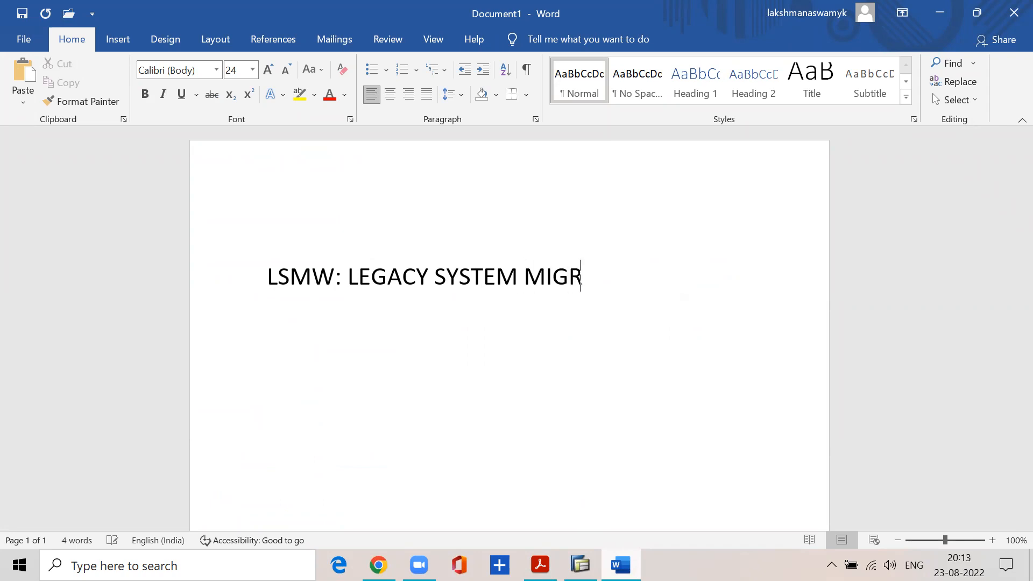
type("ATON")
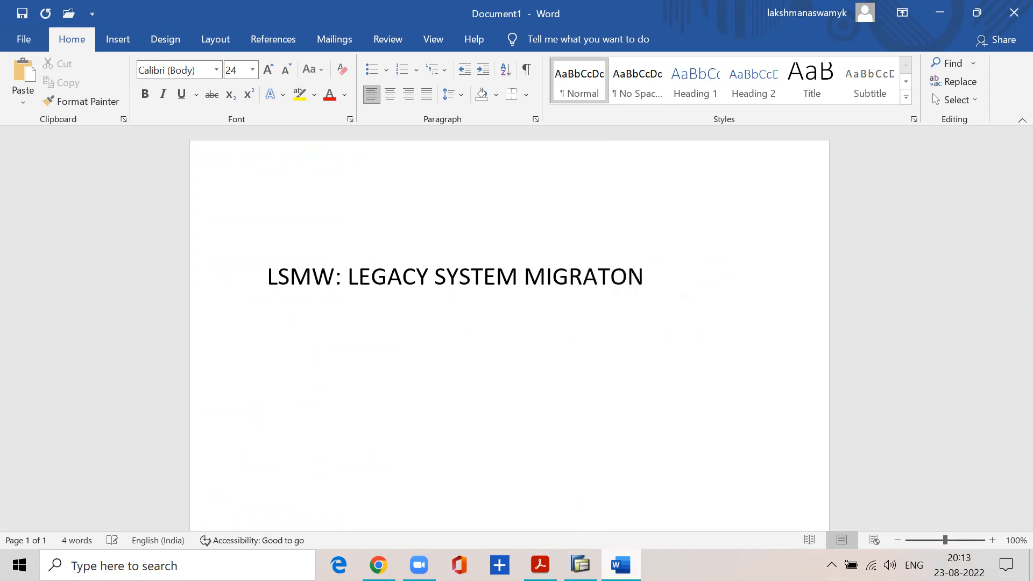
type(" WORK NEMCJ")
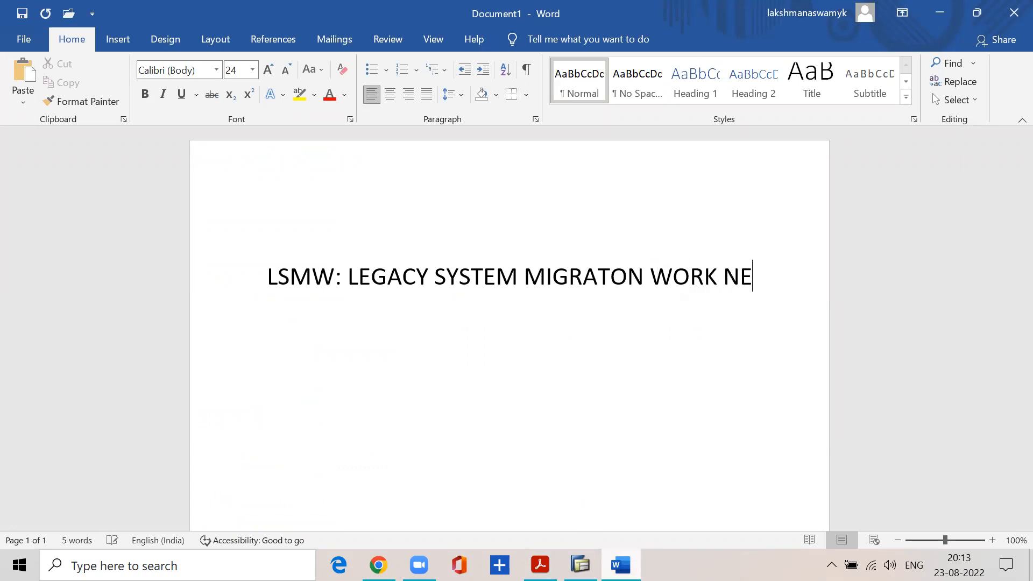
key("BackSpace")
key("BackSpace")
key("BackSpace")
key("BackSpace")
key("BackSpace")
type("BENCH")
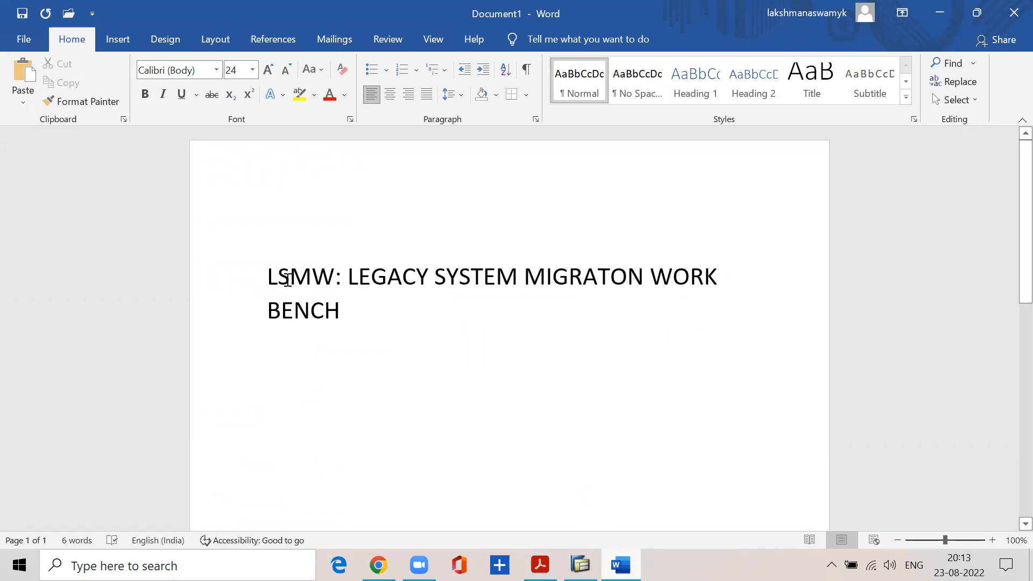
Close the Word document without saving its text.
left_click_drag(268, 269, 345, 302)
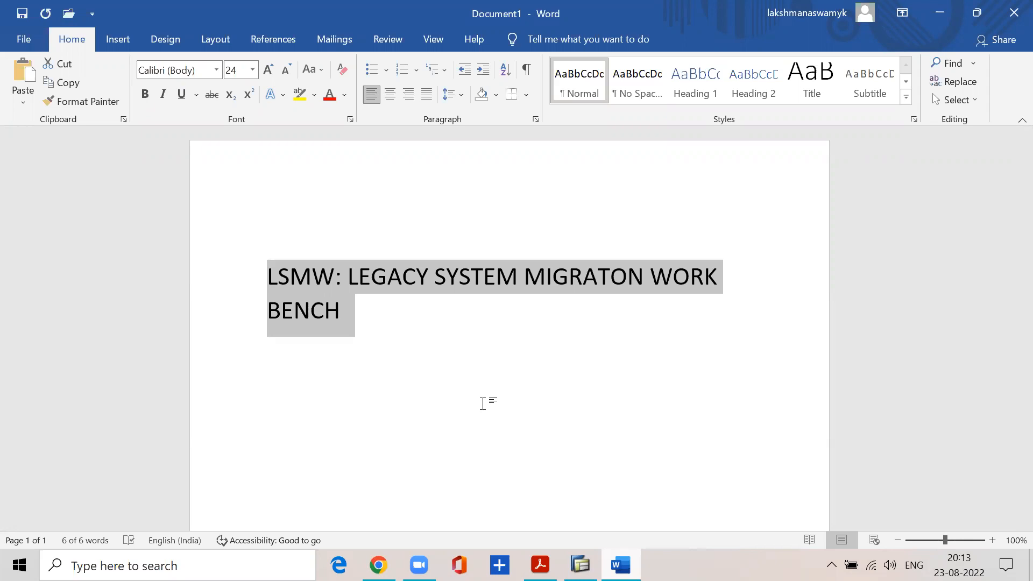
left_click(1015, 11)
left_click(578, 371)
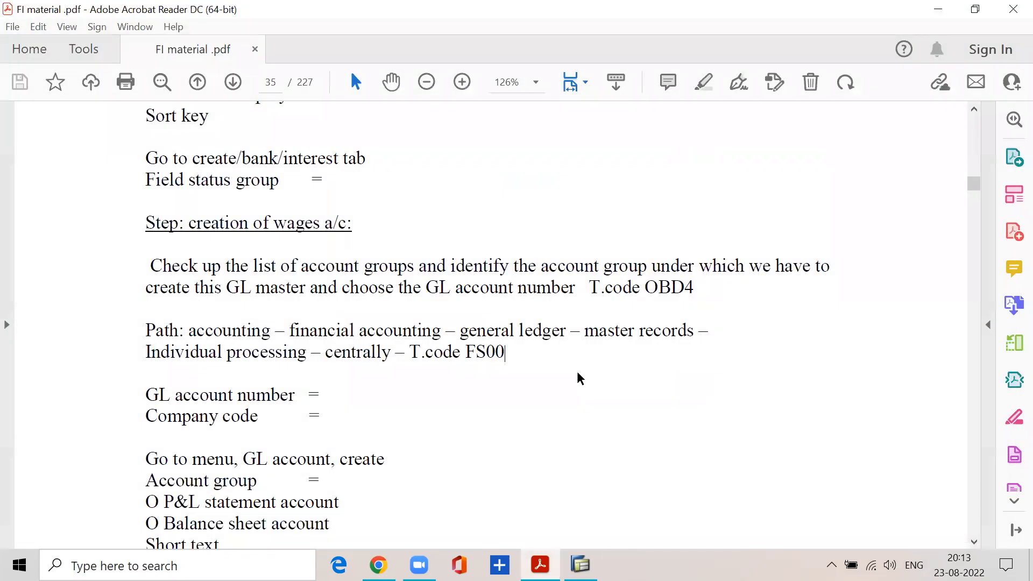
Read the PDF section on configuring New General Ledger accounting, including Step 1 on classifying GL accounts for document splitting.
scroll(312, 376, "down", 15)
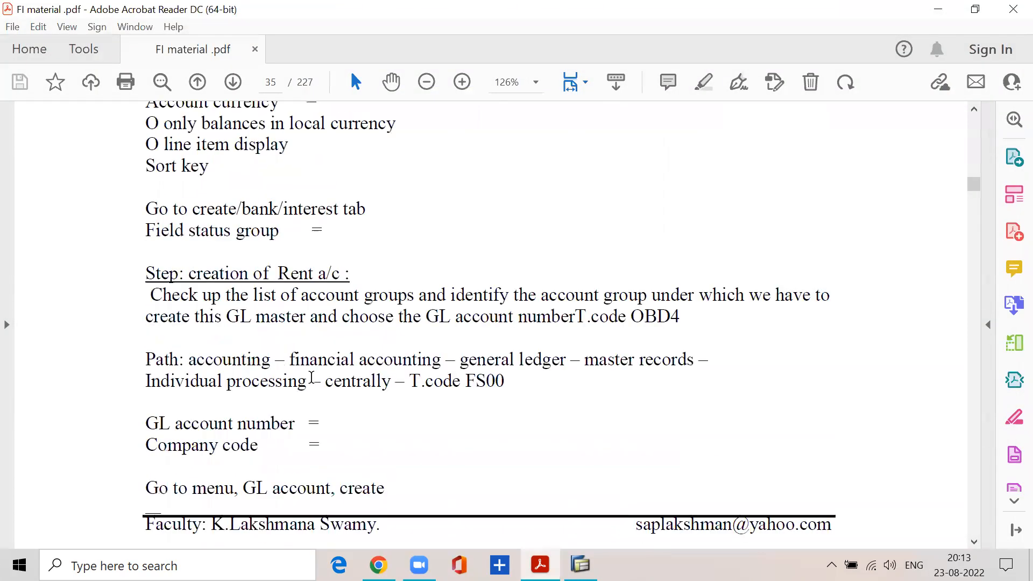
scroll(311, 377, "down", 15)
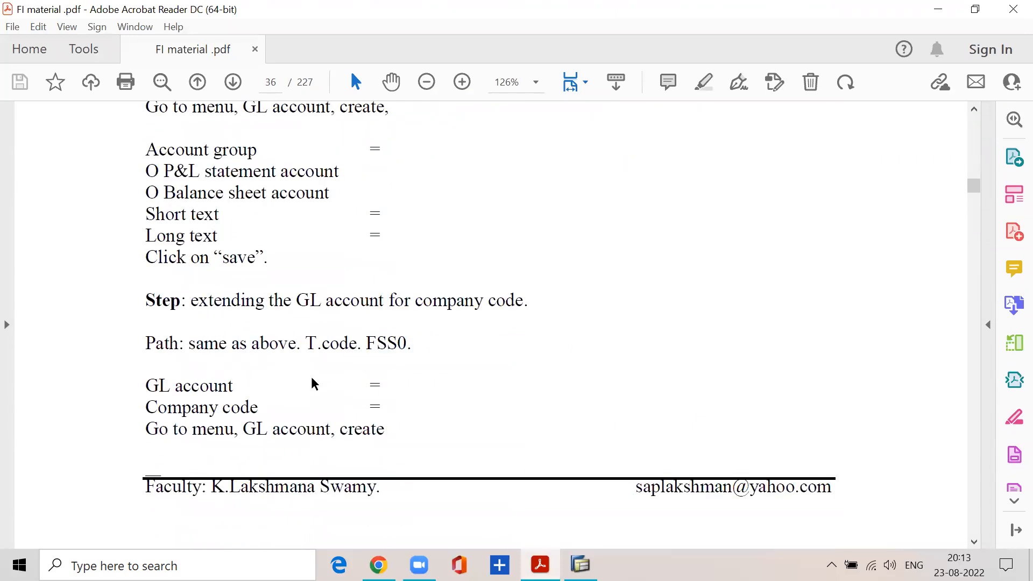
scroll(314, 378, "down", 15)
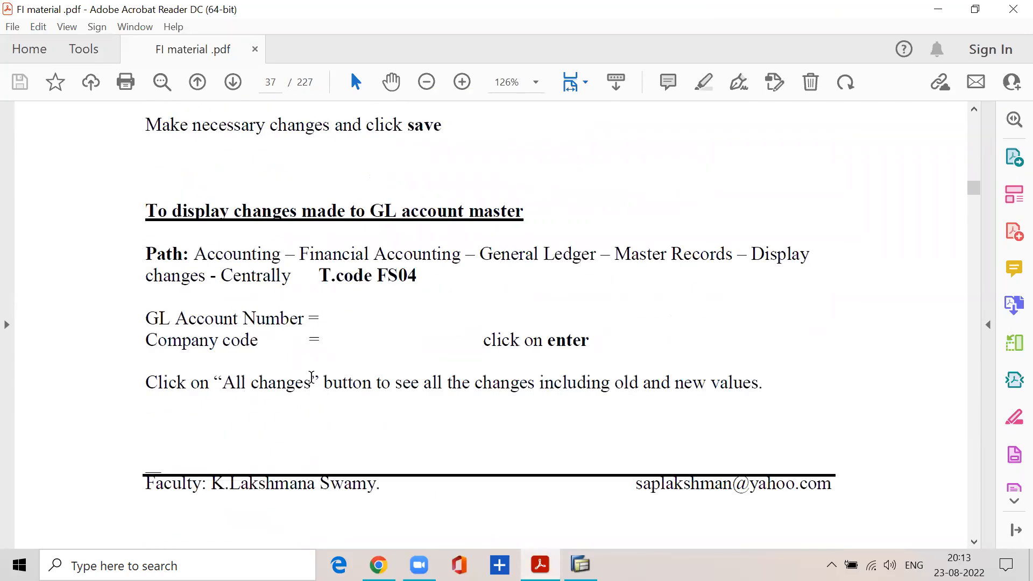
scroll(312, 379, "down", 4)
scroll(311, 377, "down", 2)
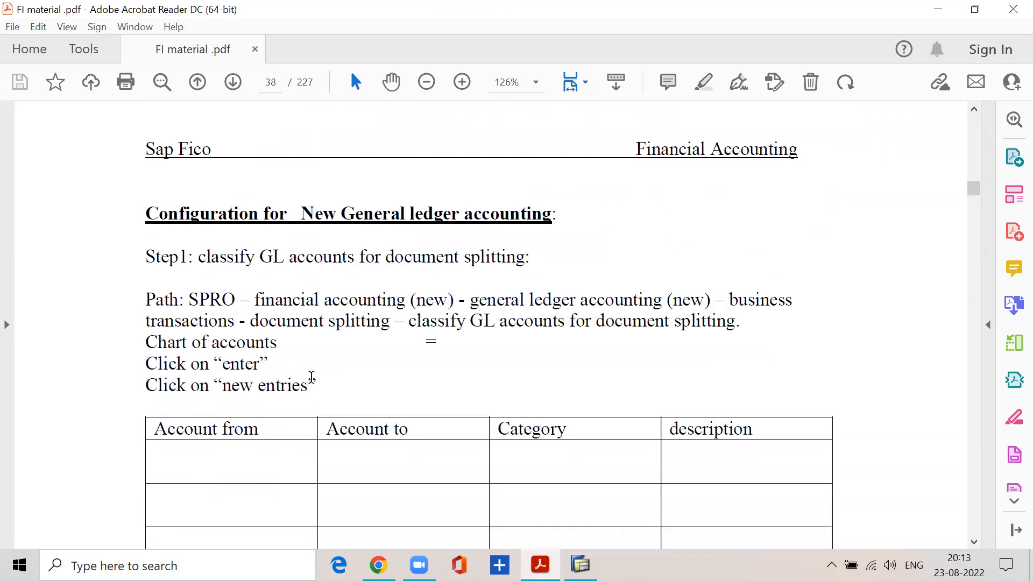
left_click_drag(142, 214, 556, 215)
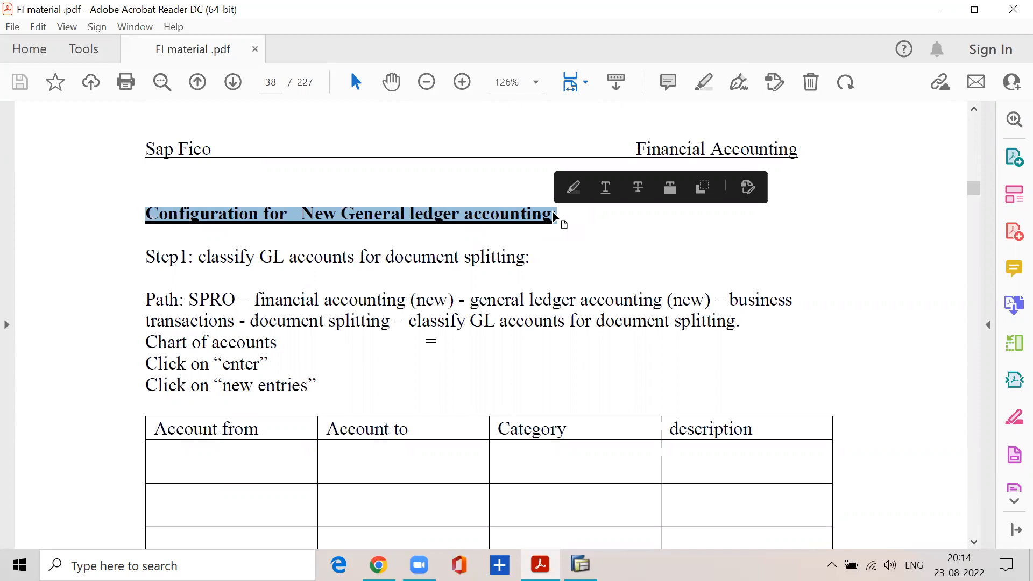
left_click_drag(197, 258, 534, 247)
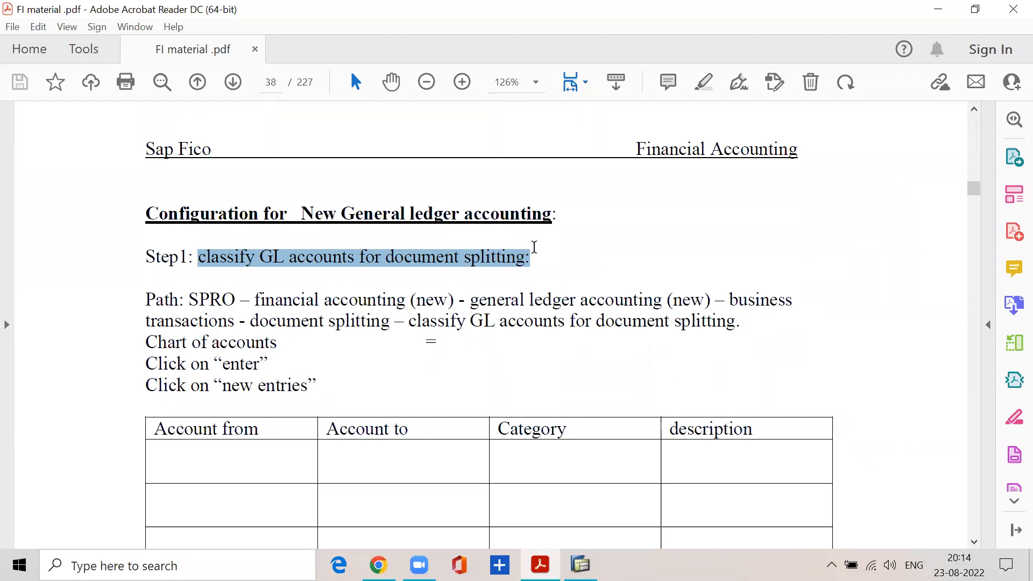
left_click(293, 215)
left_click_drag(293, 215, 573, 210)
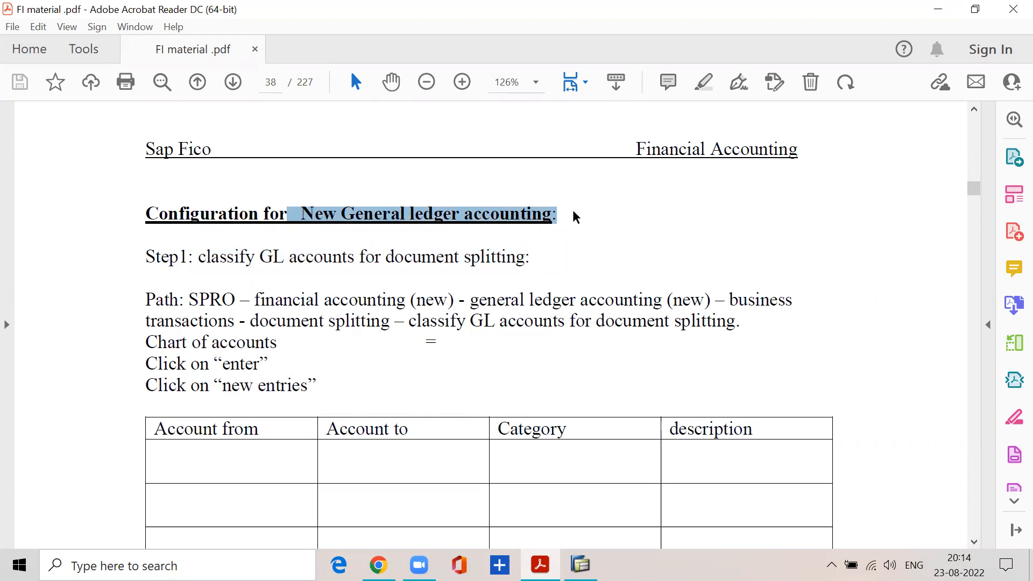
scroll(573, 212, "down", 1)
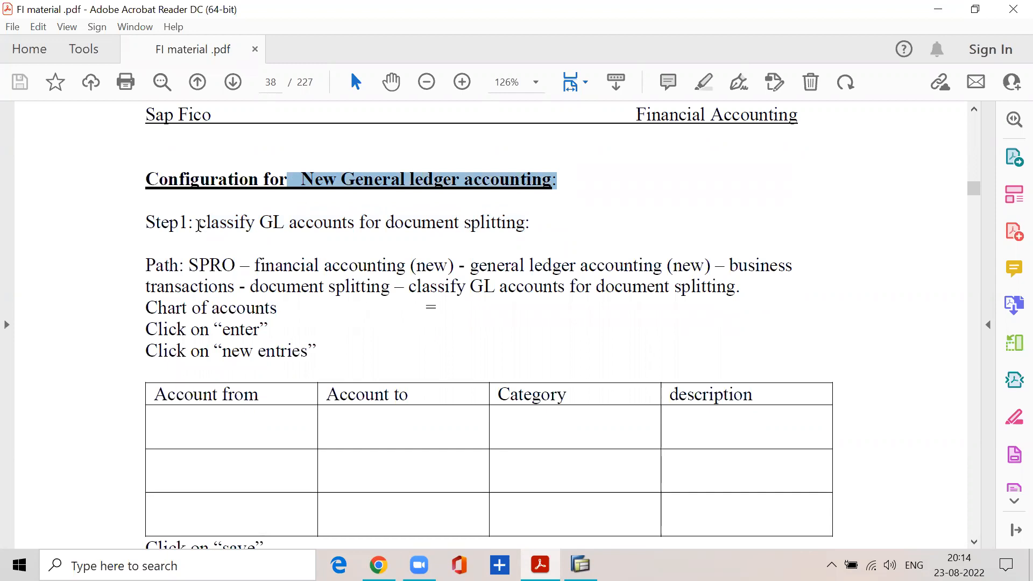
left_click_drag(198, 223, 518, 217)
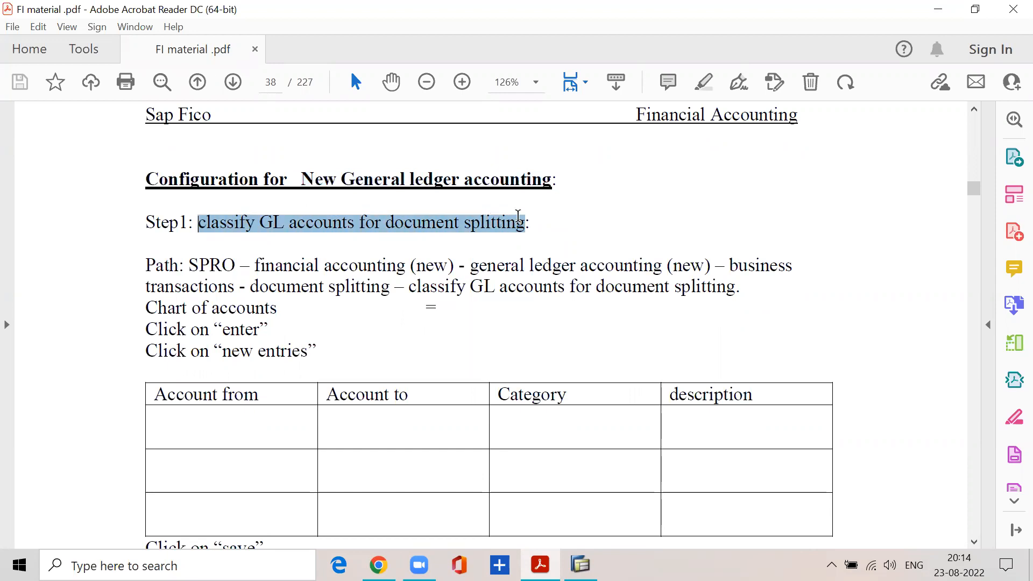
Switch to SAP, leave the FS04 change overview and open the SAP Reference IMG through the SPRO favorite.
left_click(581, 565)
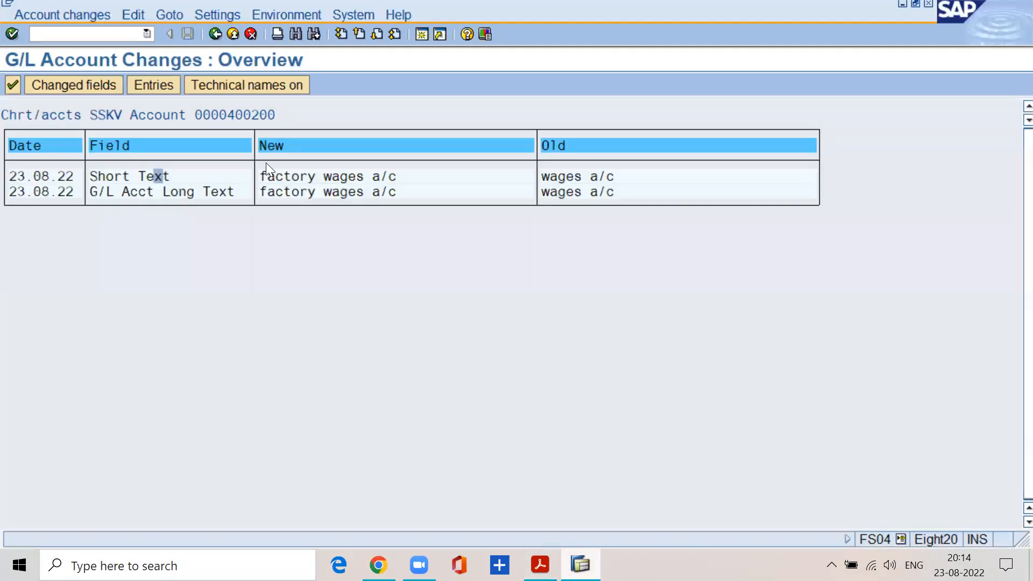
left_click(120, 33)
type("/nbspro")
key("Return")
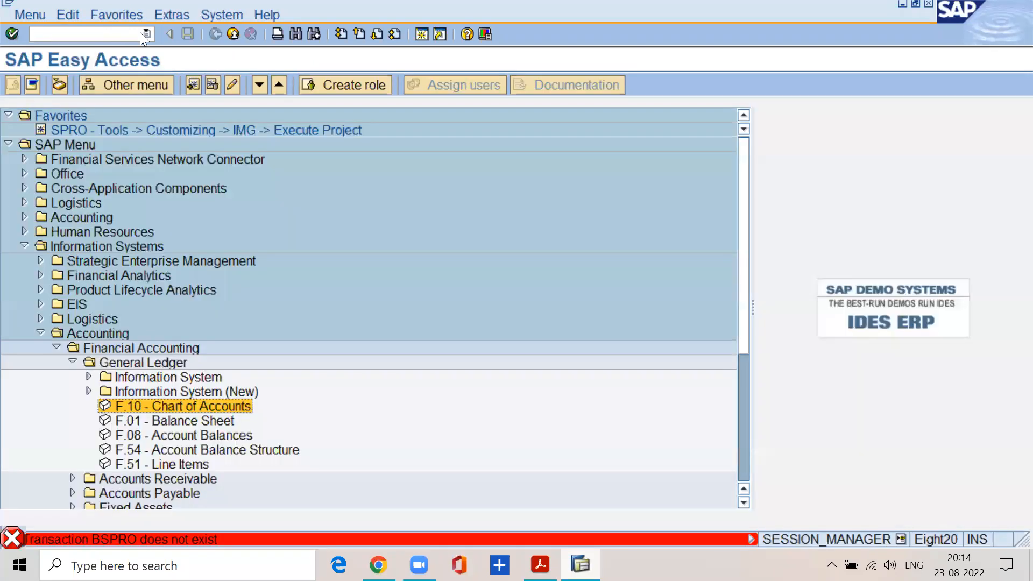
double_click(84, 131)
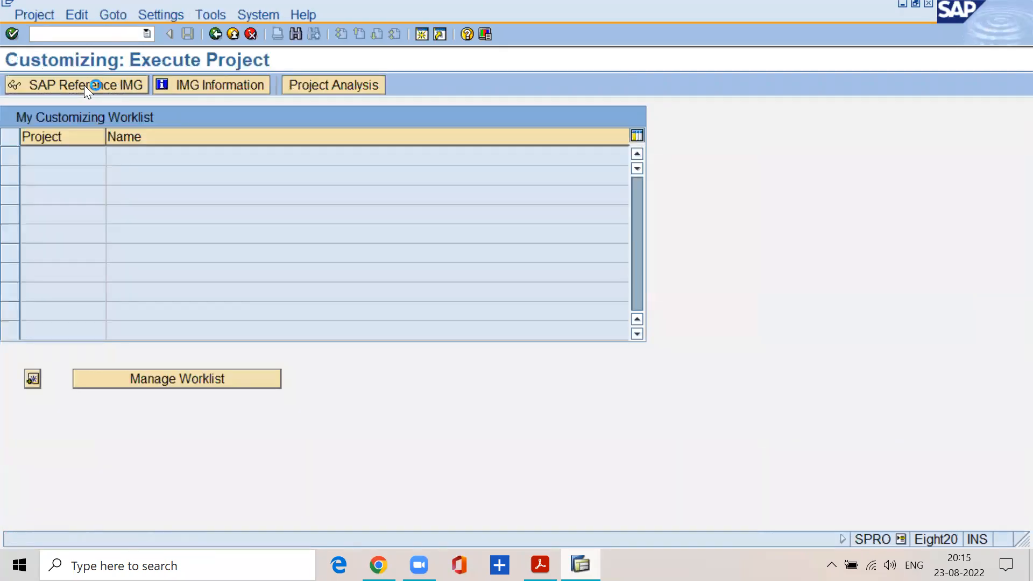
left_click(84, 85)
Expand the IMG path Financial Accounting (New), General Ledger Accounting (New), Business Transactions, Document Splitting.
left_click(119, 364)
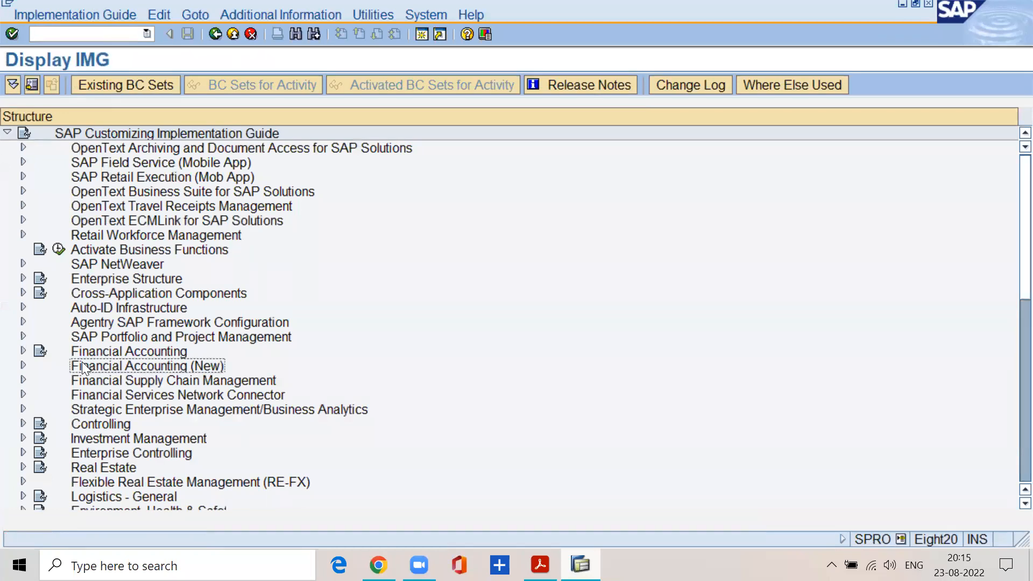
left_click(23, 366)
left_click(101, 380)
left_click(38, 380)
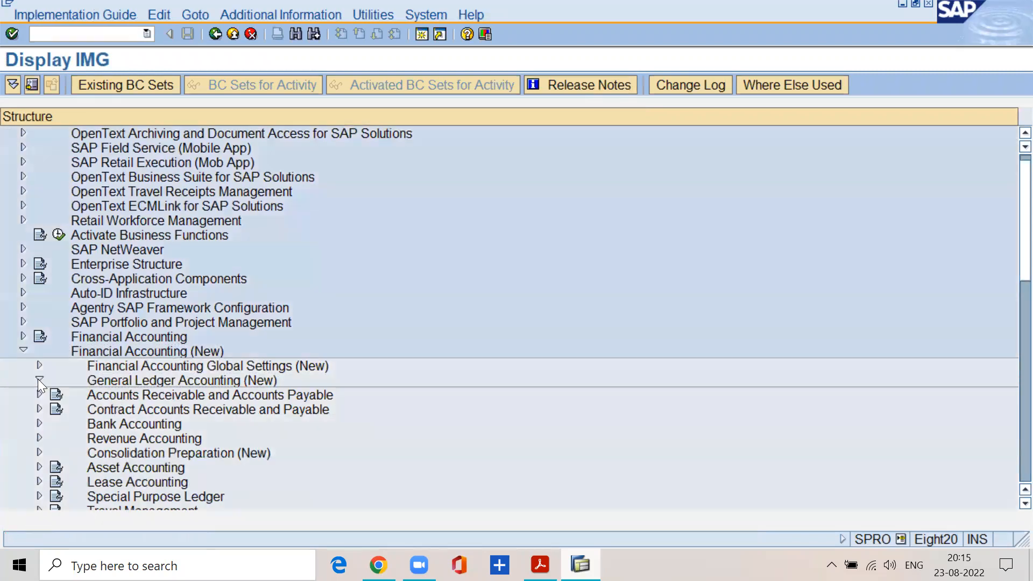
left_click(109, 398)
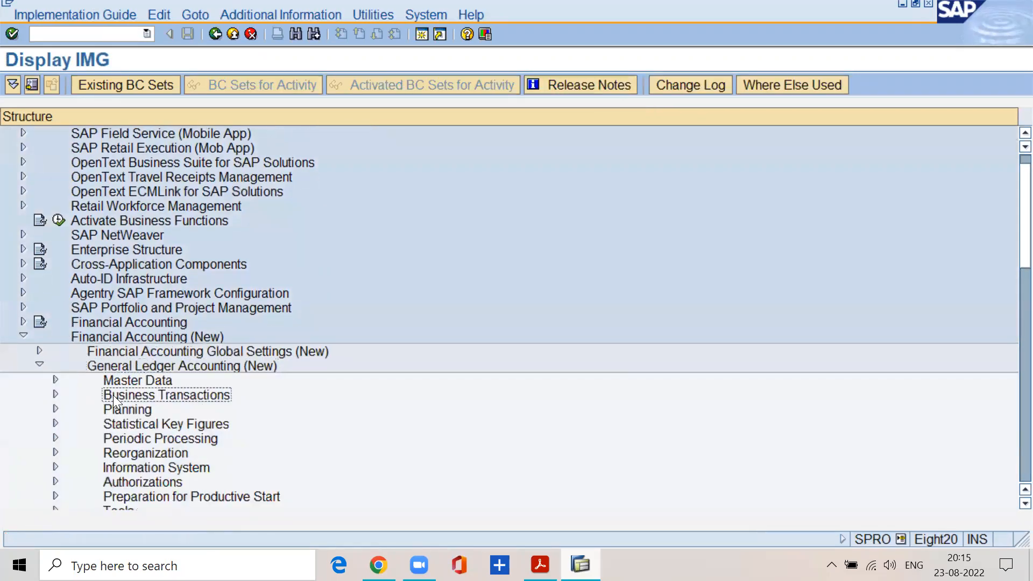
left_click(56, 394)
left_click(157, 349)
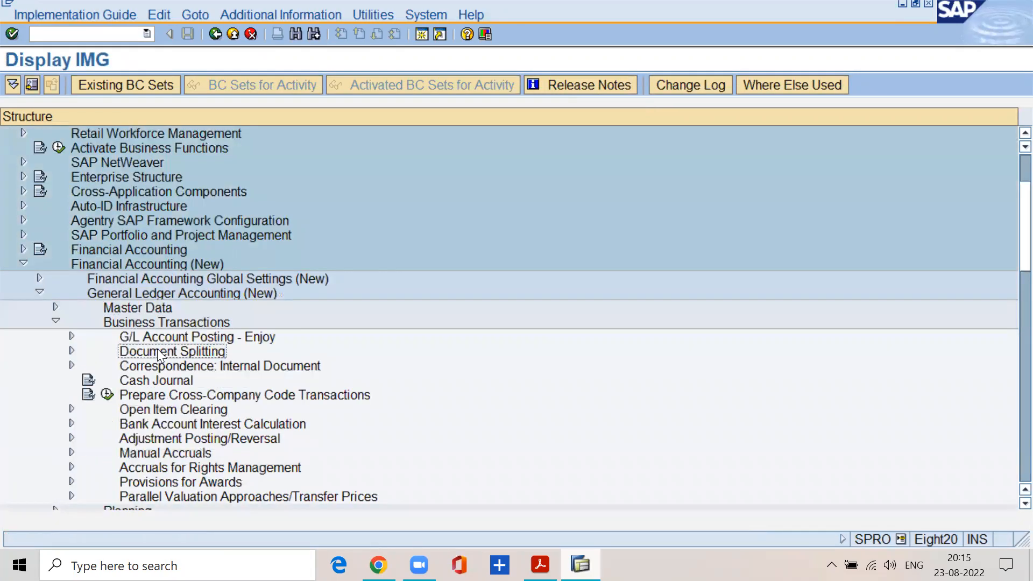
left_click(72, 352)
Execute Classify G/L Accounts for Document Splitting for chart of accounts SSKV.
left_click(155, 378)
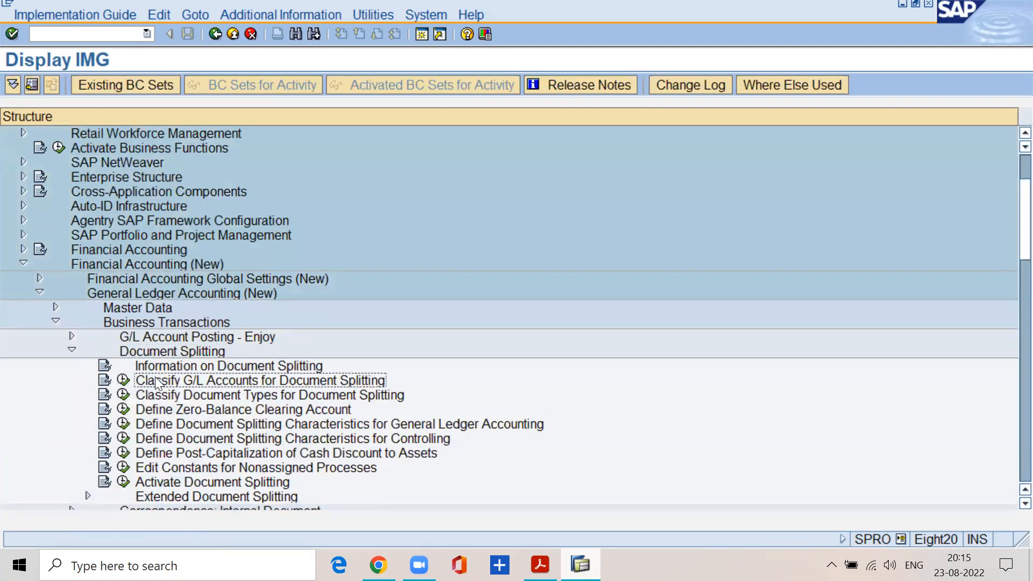
left_click(125, 381)
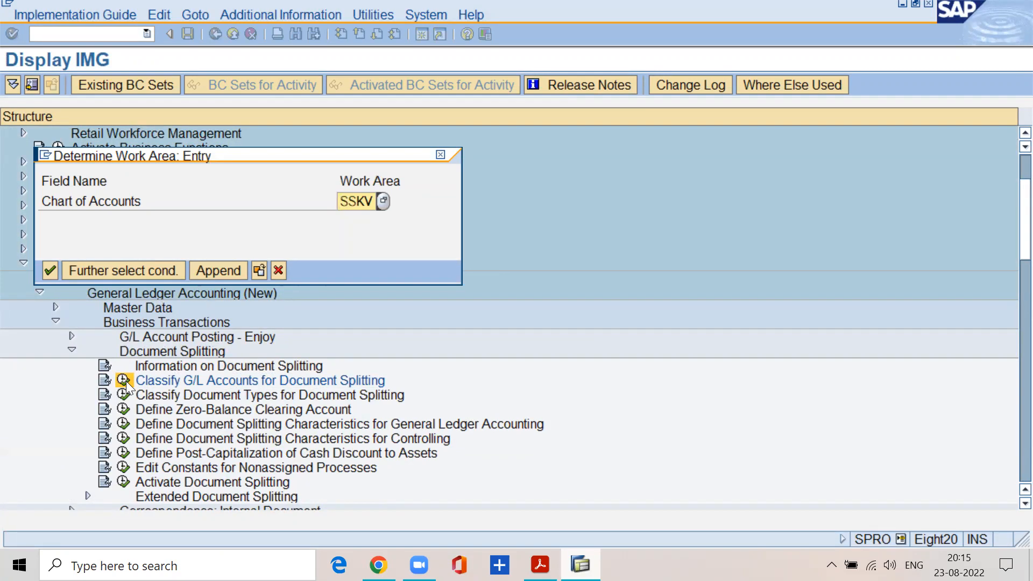
left_click(51, 268)
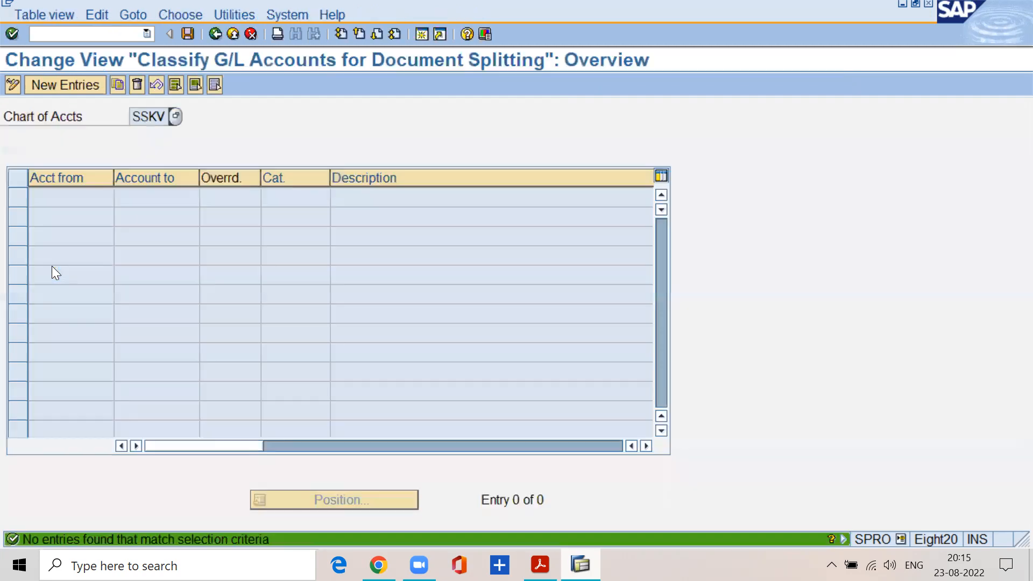
Check the PDF's instruction on new entries, and start adding new entries to the SSKV document splitting classification in SAP.
left_click(541, 565)
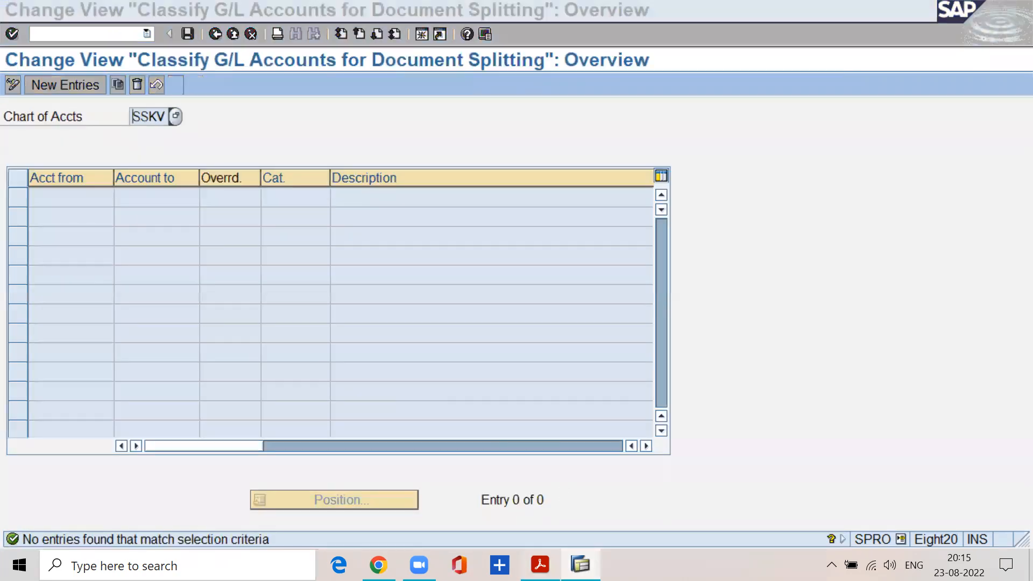
left_click_drag(146, 351, 316, 353)
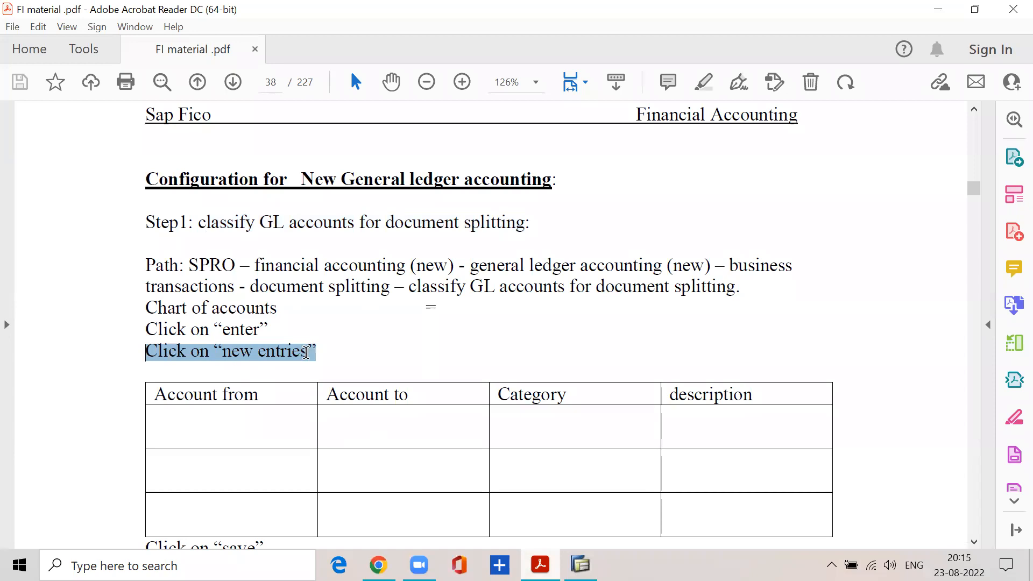
left_click(938, 9)
left_click(64, 84)
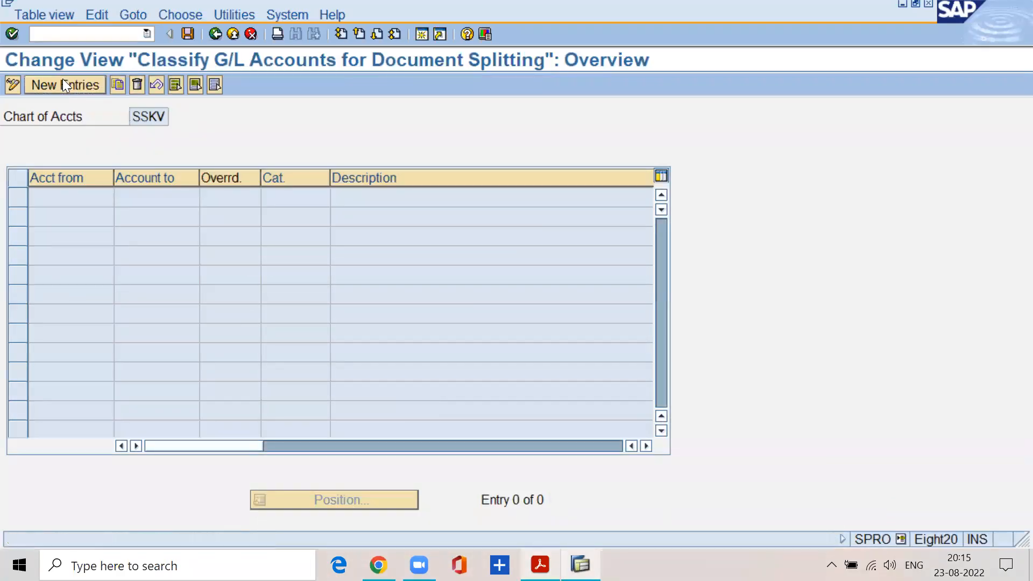
Check the PDF's entry table and enter account range 100000 to 299999 with item category 01000 Balance Sheet Account in SAP.
left_click(540, 565)
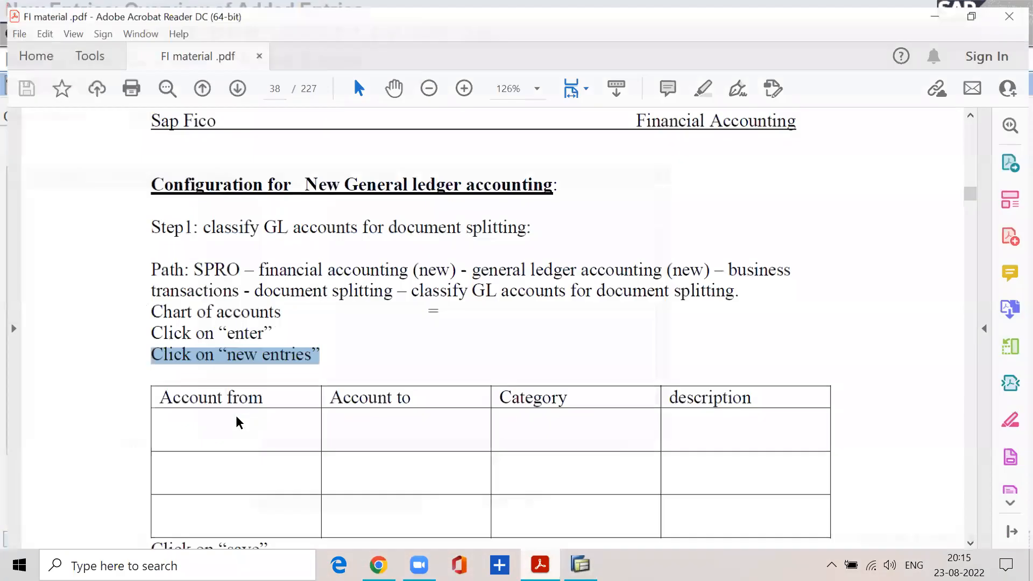
left_click(938, 9)
type("100000")
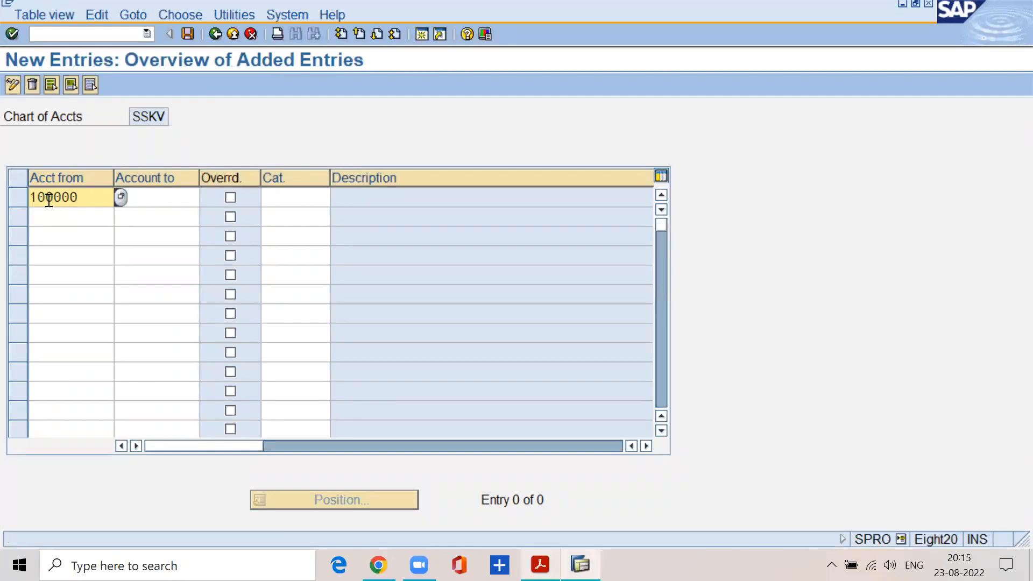
key("Tab")
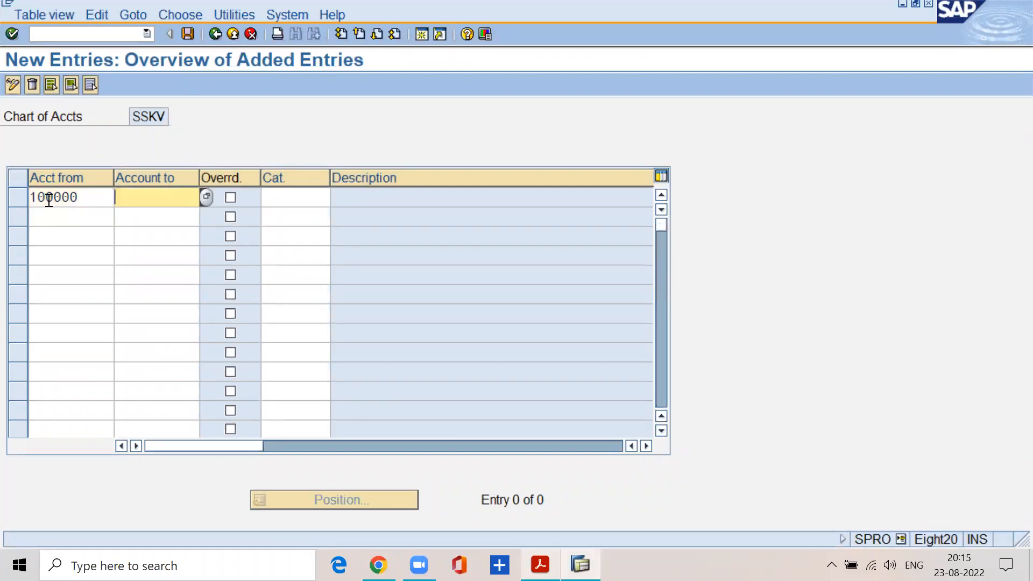
type("1")
key("BackSpace")
type("299999")
left_click(280, 197)
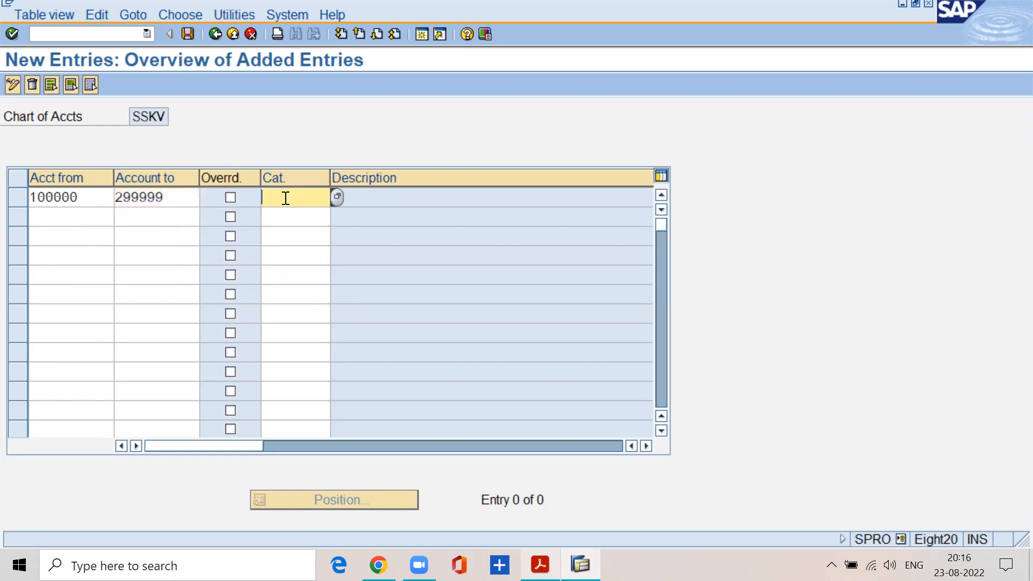
left_click(338, 198)
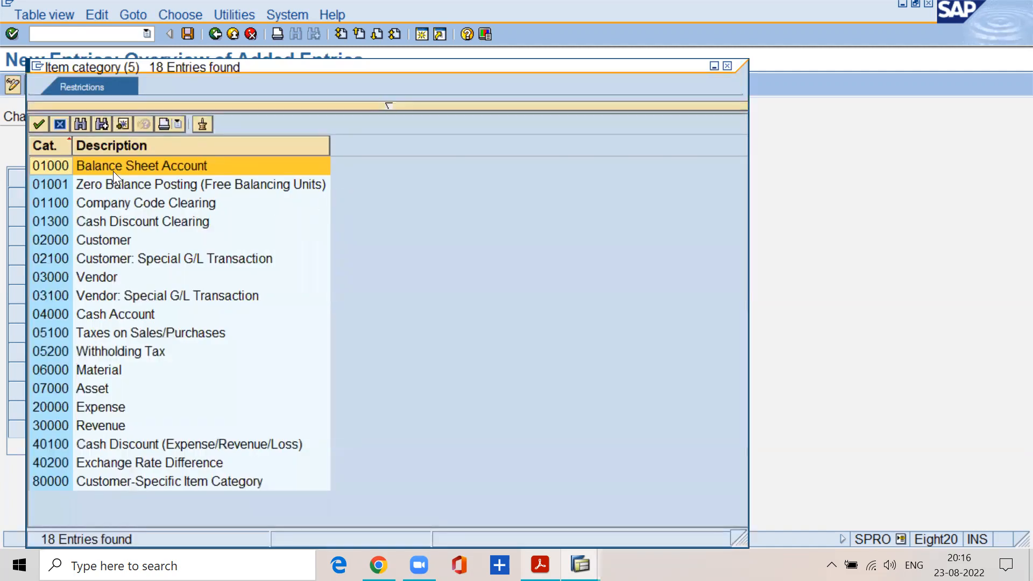
double_click(112, 169)
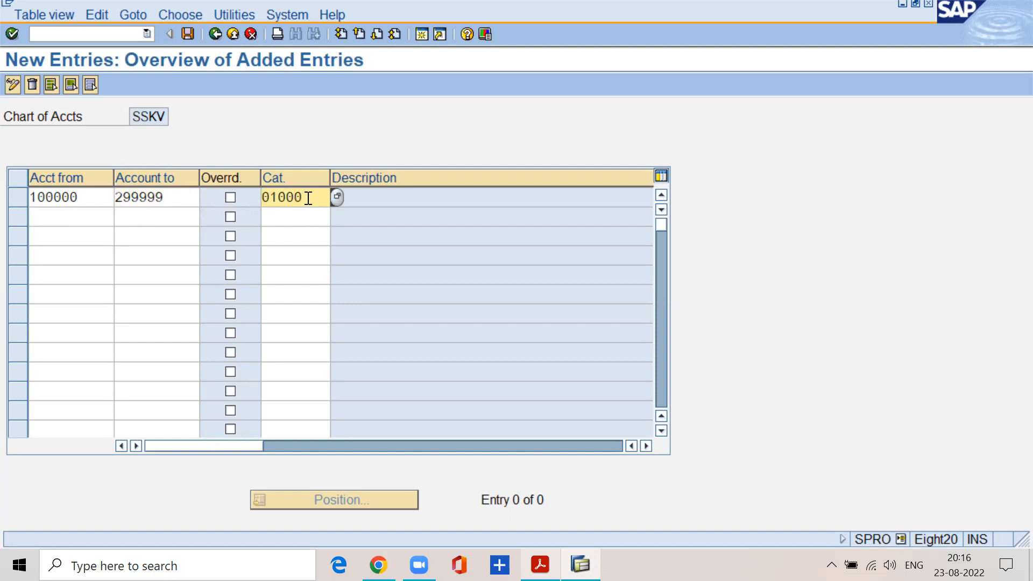
Review the item category list for the first range against the PDF's table columns, keeping category 01000.
left_click_drag(302, 197, 263, 197)
left_click(333, 196)
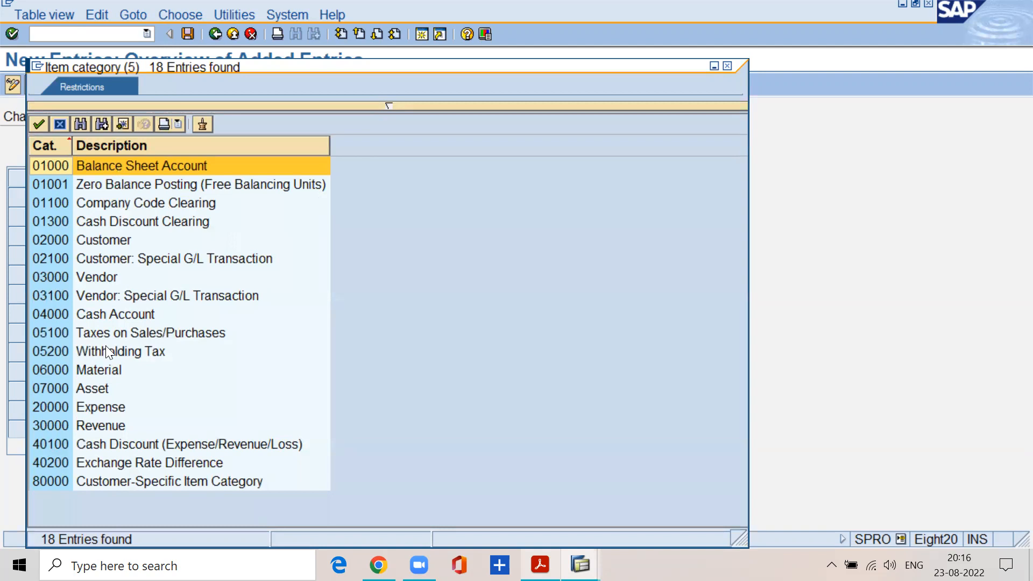
key("Return")
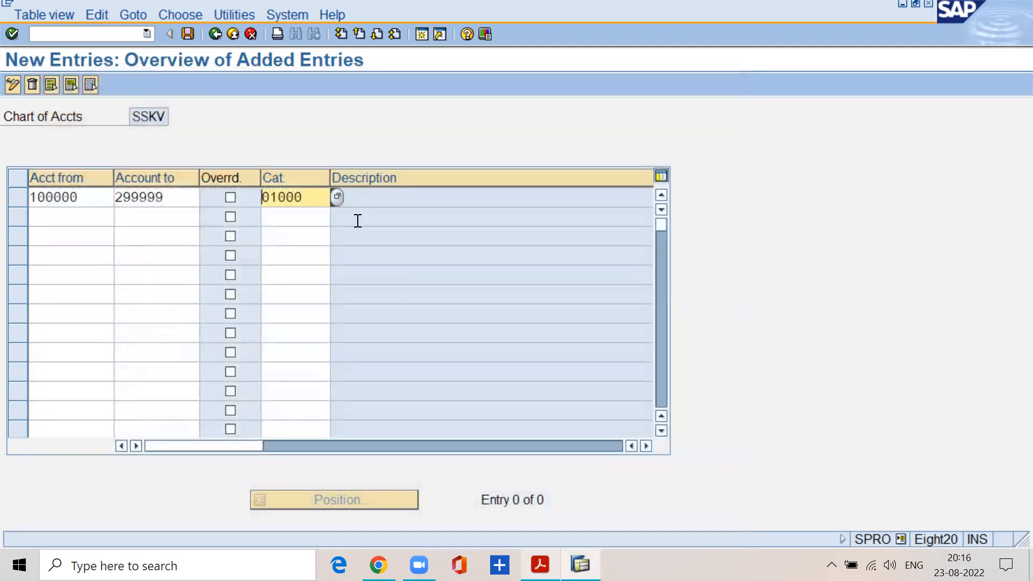
left_click(540, 565)
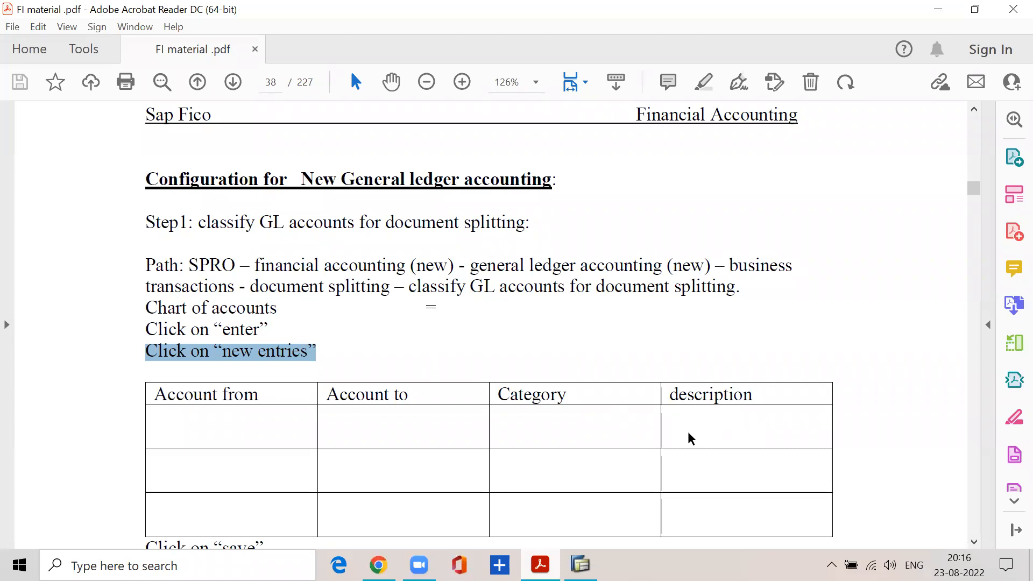
left_click(938, 9)
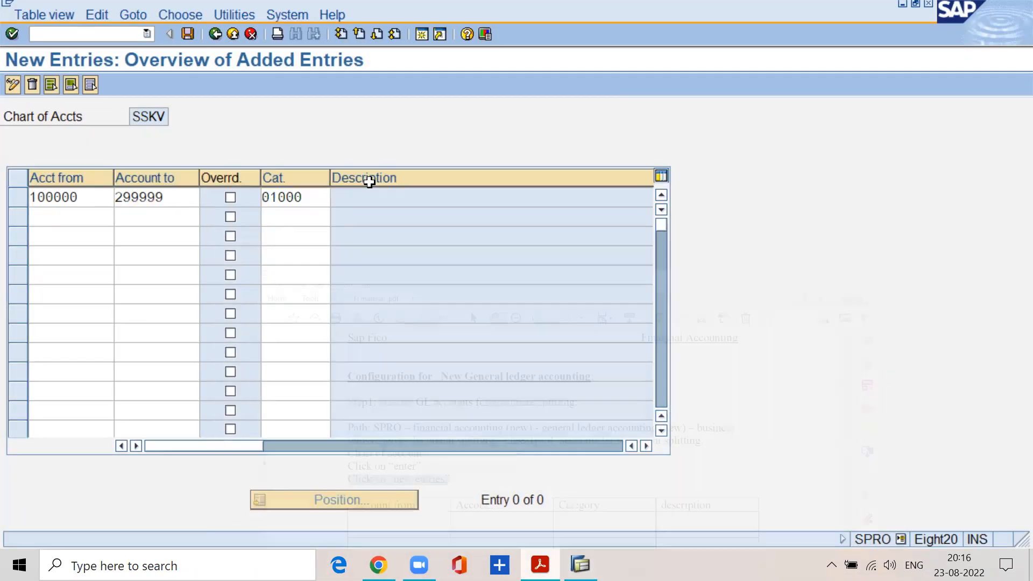
left_click(215, 197)
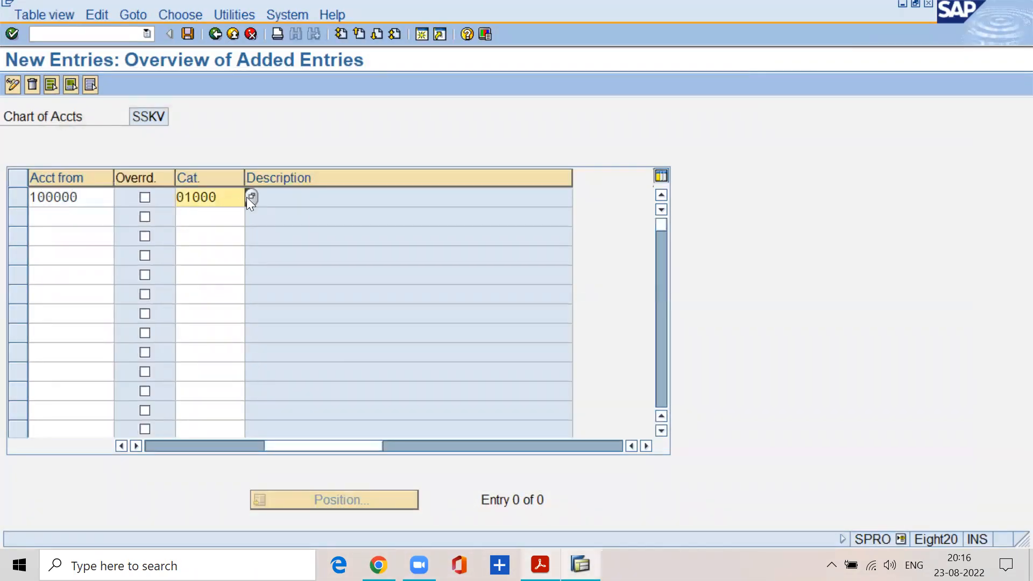
left_click(247, 197)
left_click(181, 168)
left_click(180, 168)
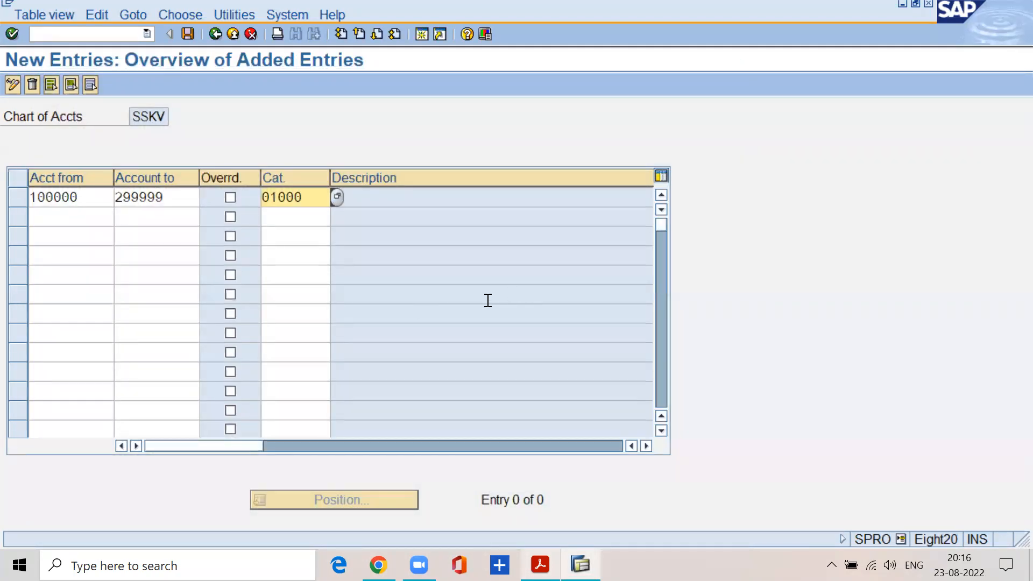
Add a second classification entry for accounts 300000 to 399999 with item category 30000 Revenue.
left_click(38, 218)
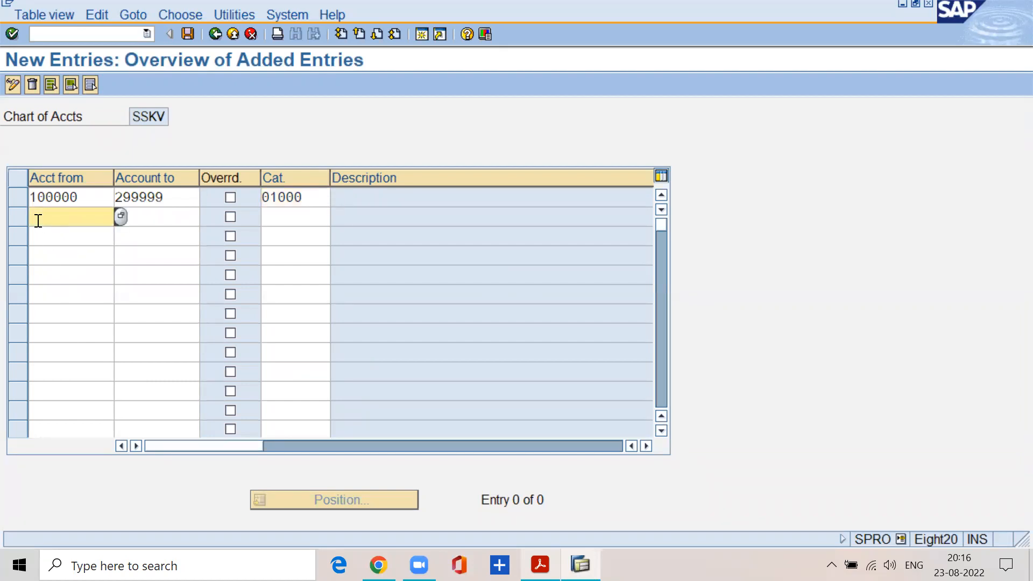
type("300000")
key("Tab")
type("399999")
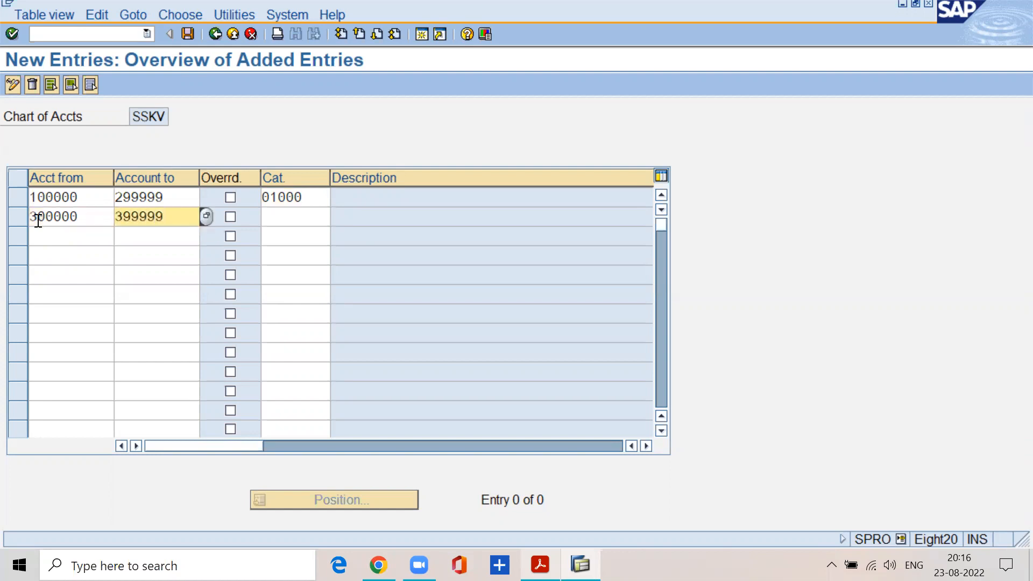
key("Tab")
key("Tab")
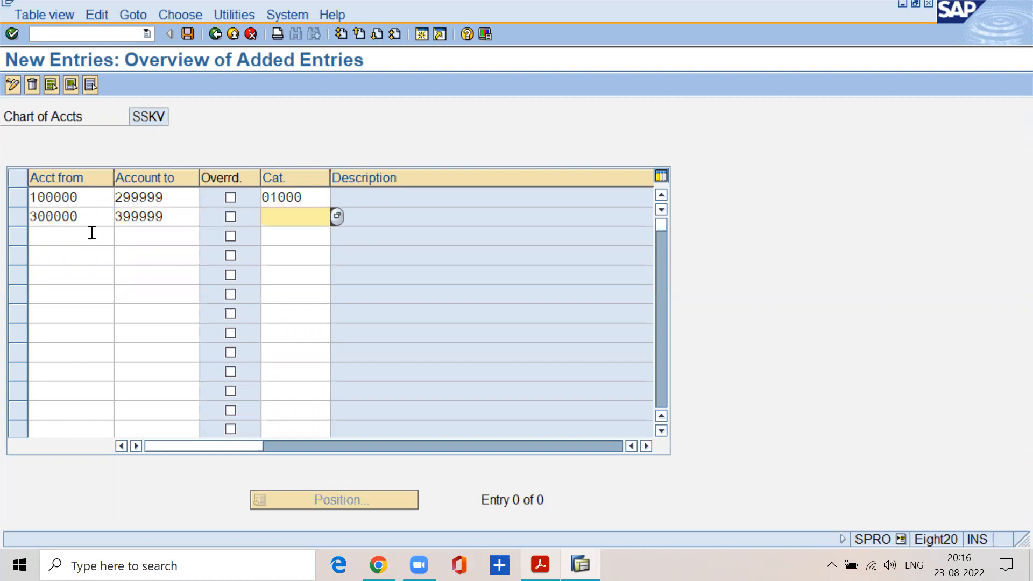
left_click(337, 217)
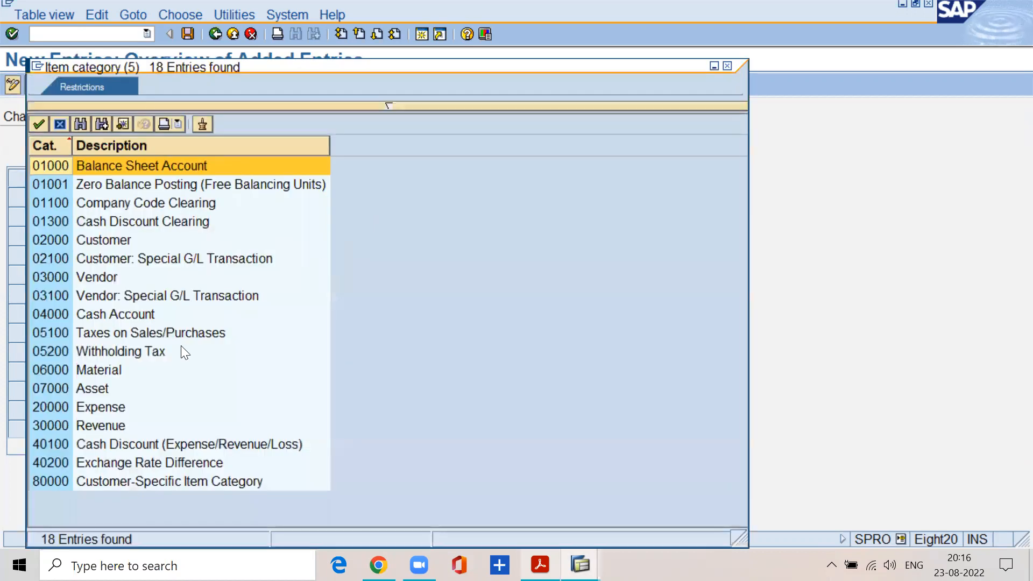
double_click(91, 426)
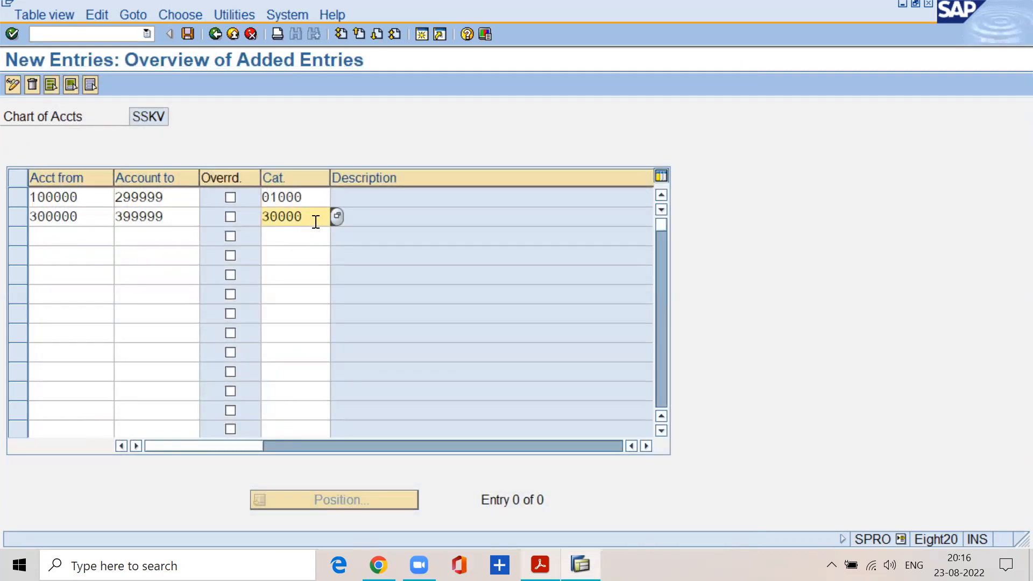
left_click(83, 215)
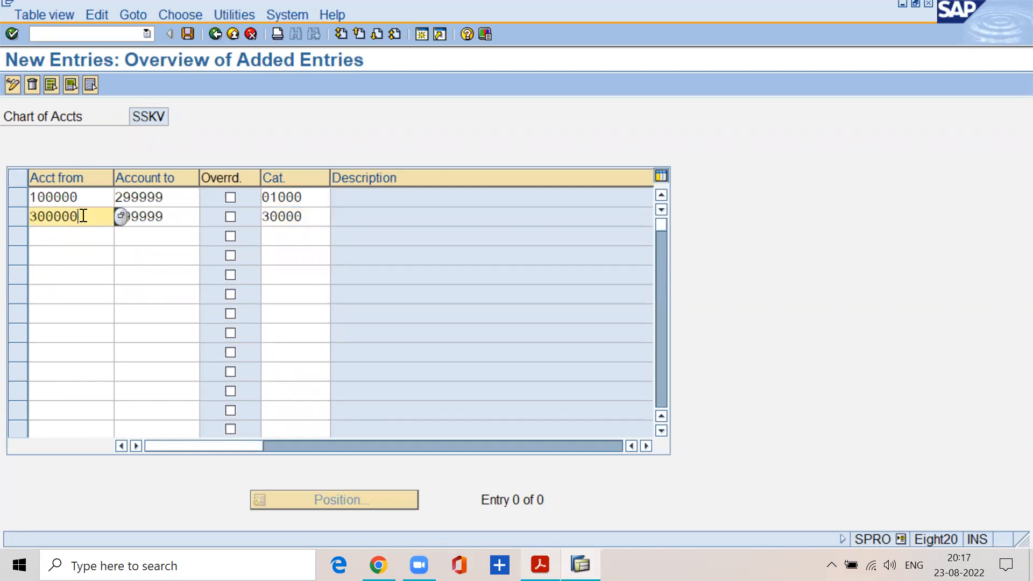
left_click(308, 216)
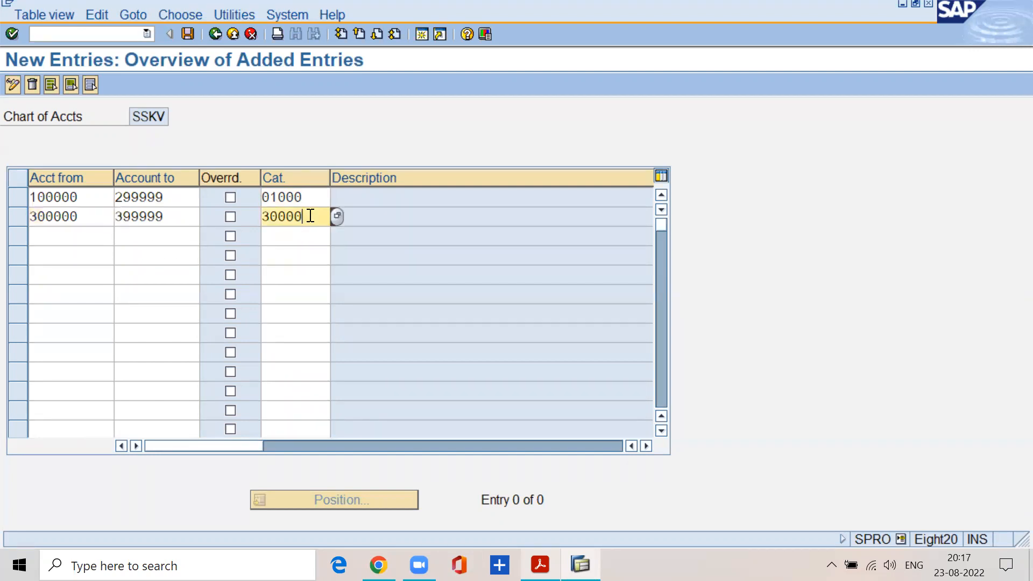
left_click(363, 220)
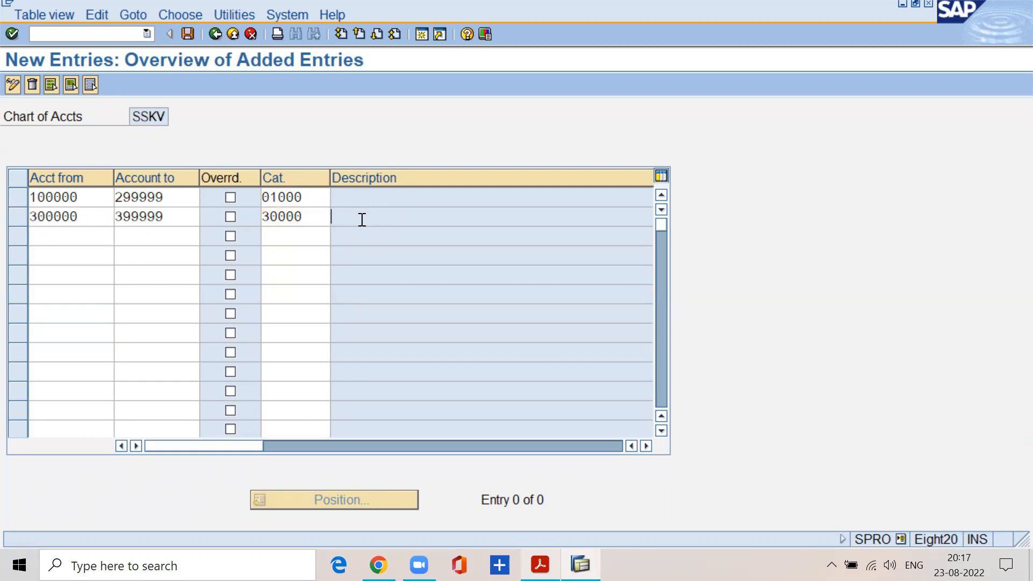
Add a third classification entry for accounts 400000 to 499999 with item category 20000 Expense.
left_click(55, 237)
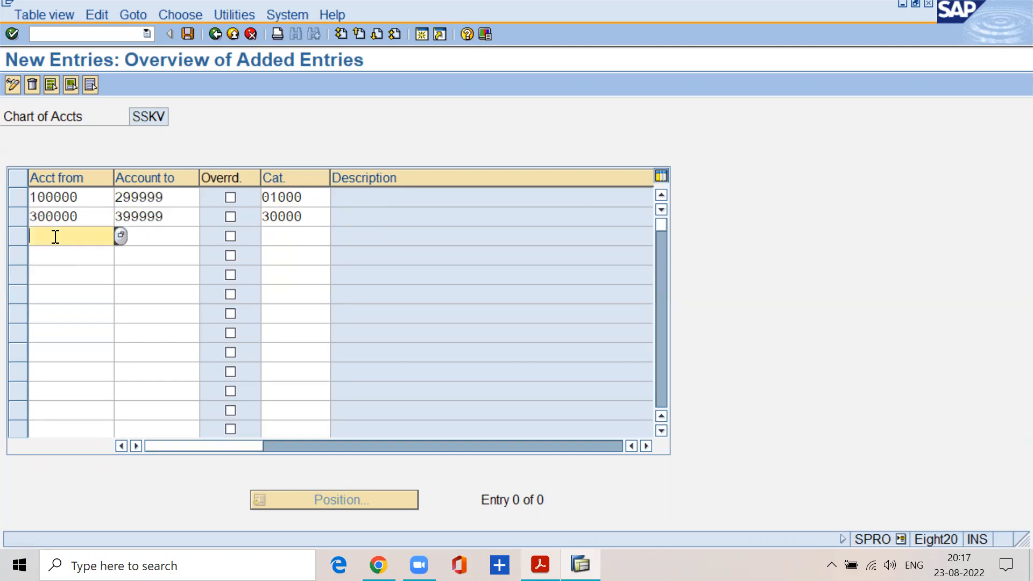
type("400000")
key("Tab")
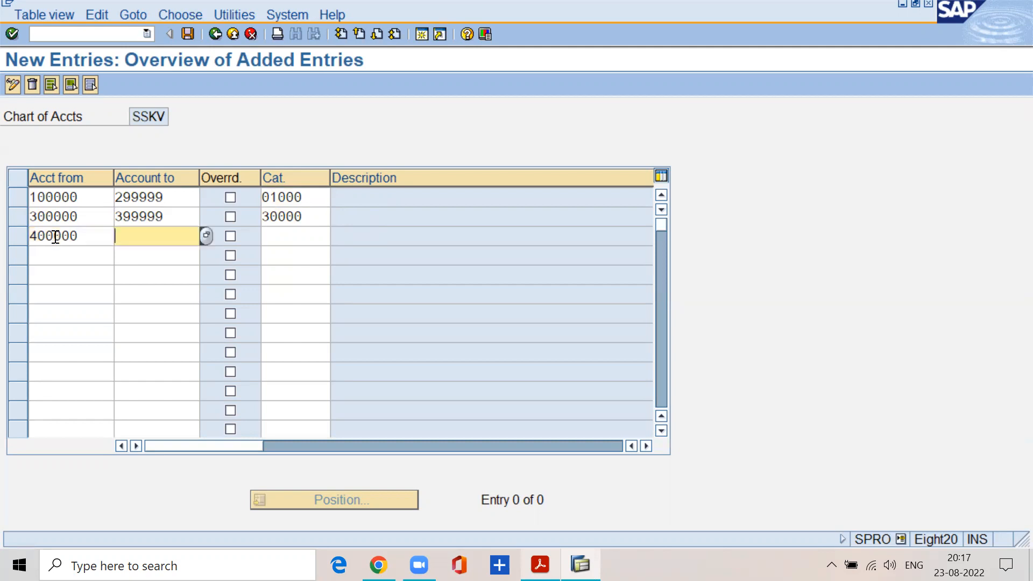
type("499999")
key("Tab")
key("Tab")
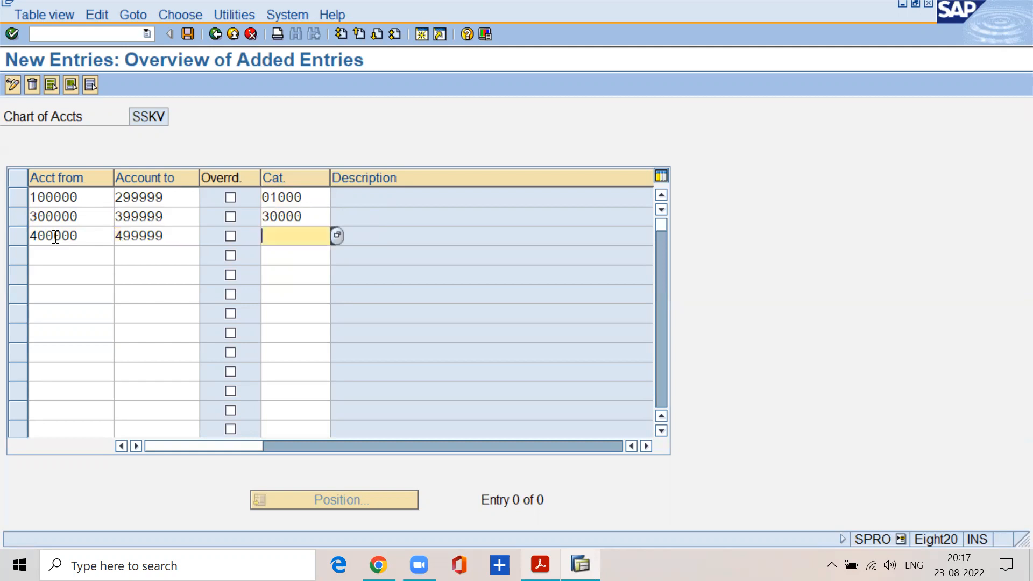
left_click(338, 235)
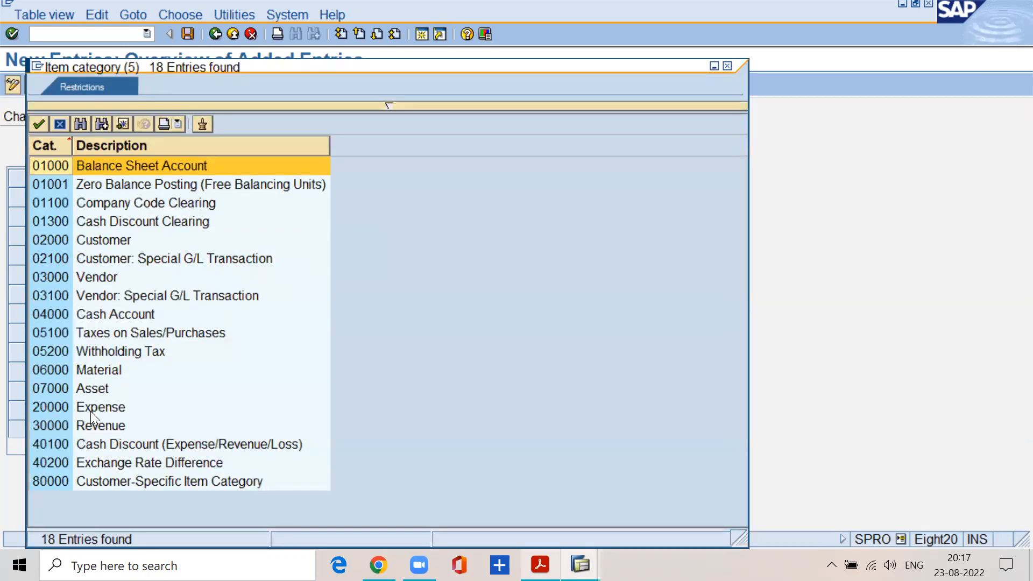
left_click(93, 413)
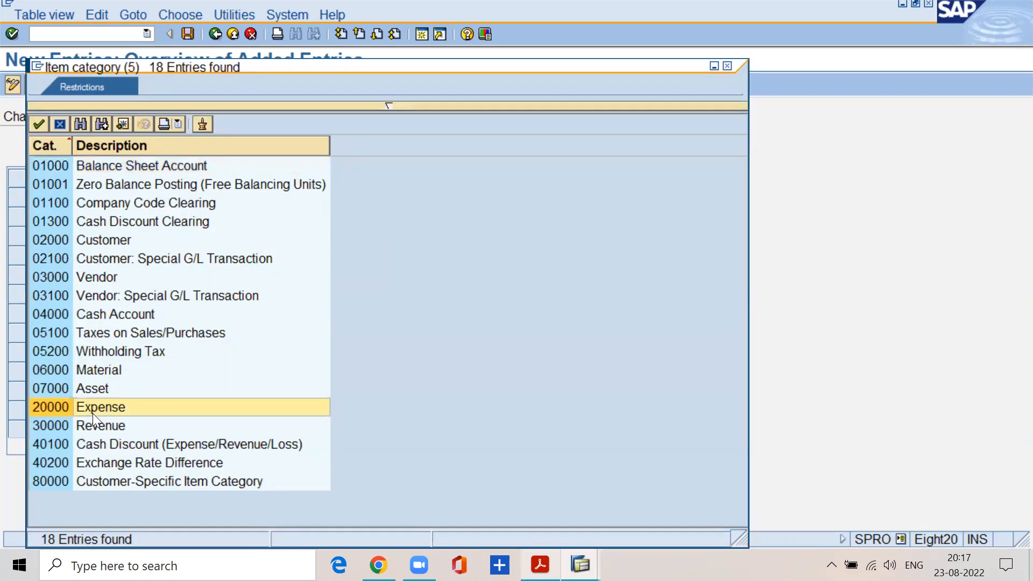
double_click(93, 413)
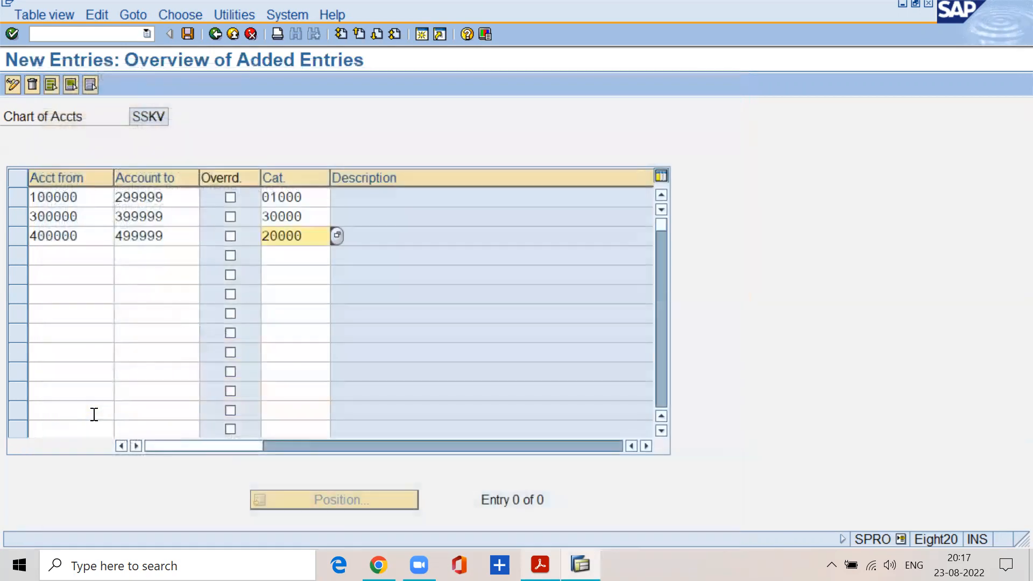
left_click(388, 235)
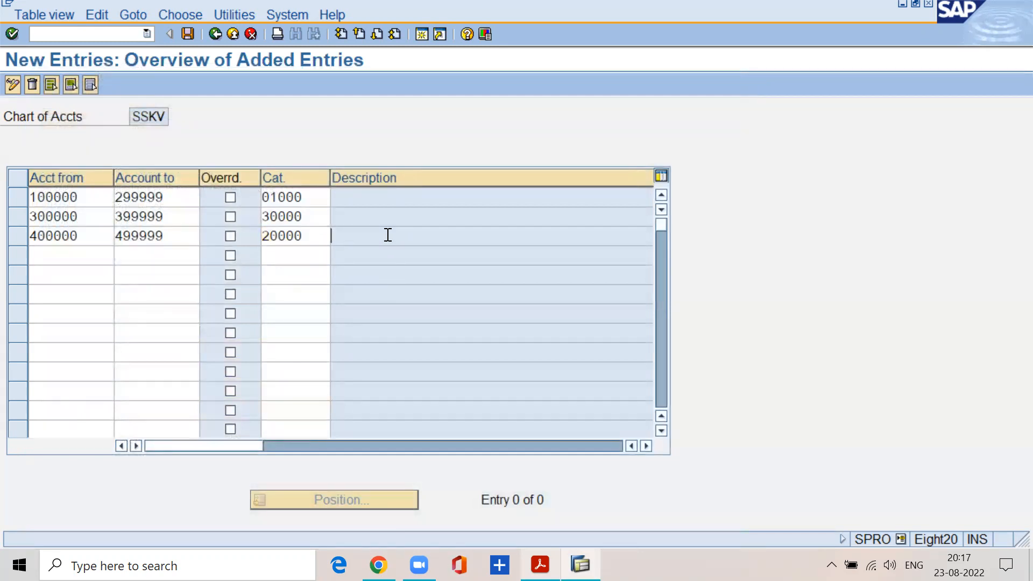
left_click(357, 197)
left_click(358, 218)
left_click(357, 241)
left_click(341, 197)
left_click(346, 218)
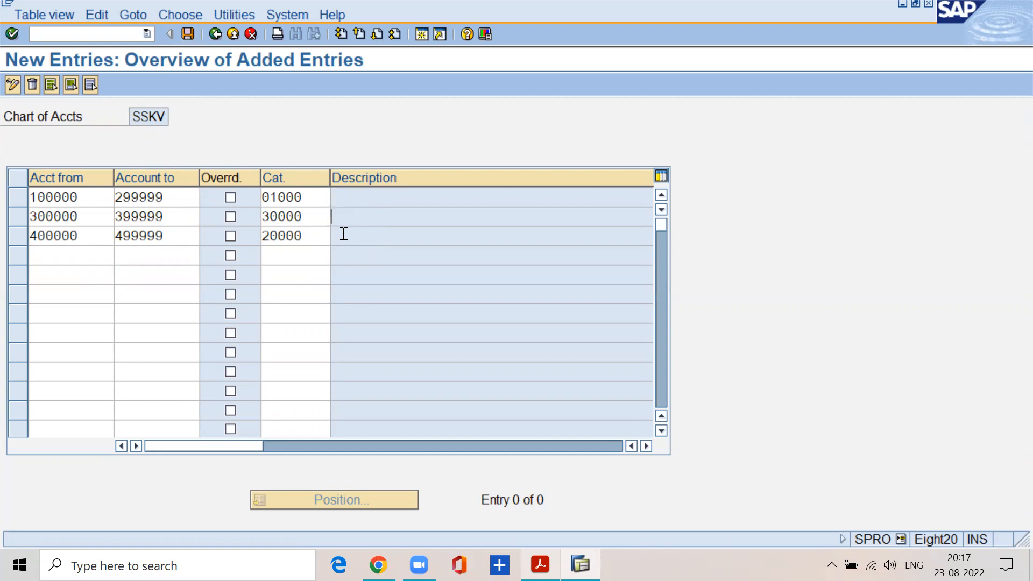
left_click(321, 199)
left_click_drag(321, 198, 245, 216)
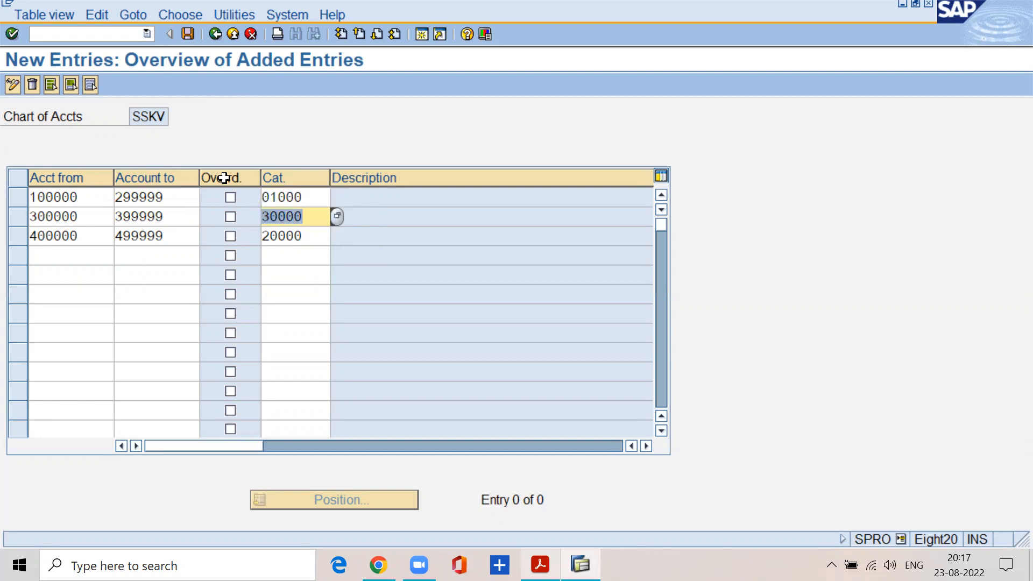
Save the three account classification entries under the proposed customizing request for the SSKV configuration.
left_click(187, 34)
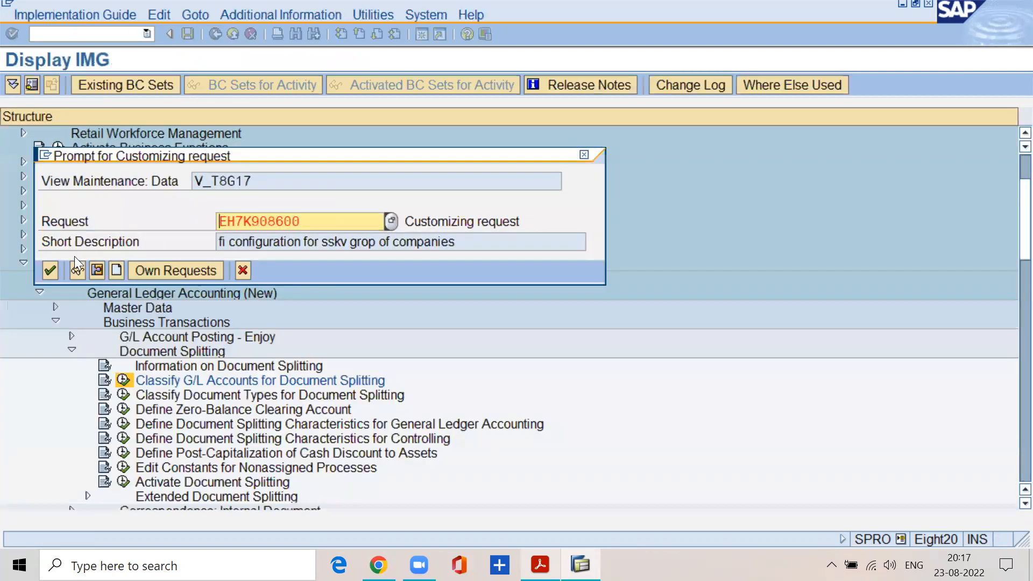
left_click(50, 265)
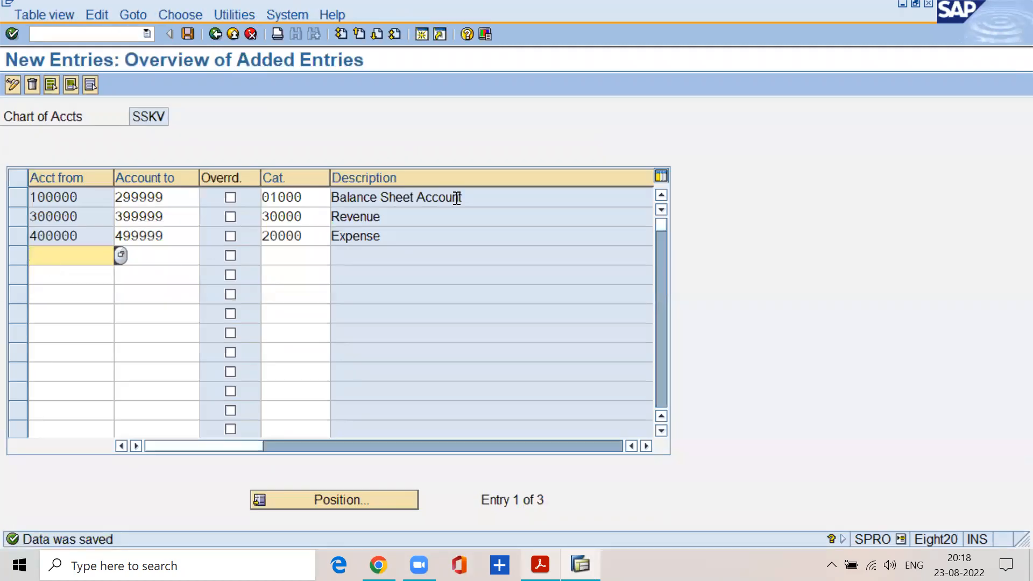
left_click(456, 198)
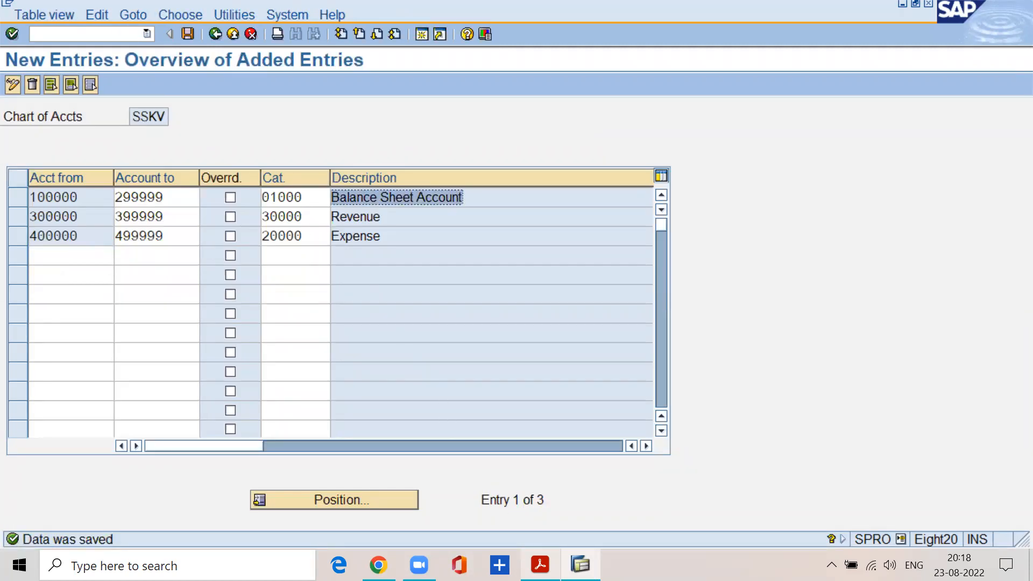
Switch to the PDF and read Step 2 on defining document splitting characteristics for general ledger accounting.
key("alt+Tab")
scroll(265, 344, "down", 6)
left_click_drag(202, 281, 764, 279)
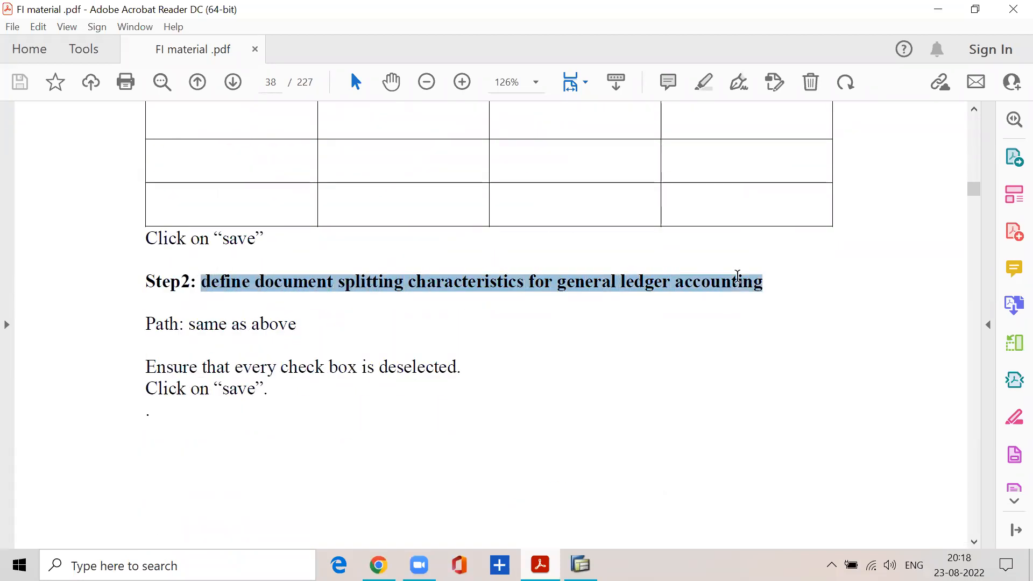
left_click(938, 9)
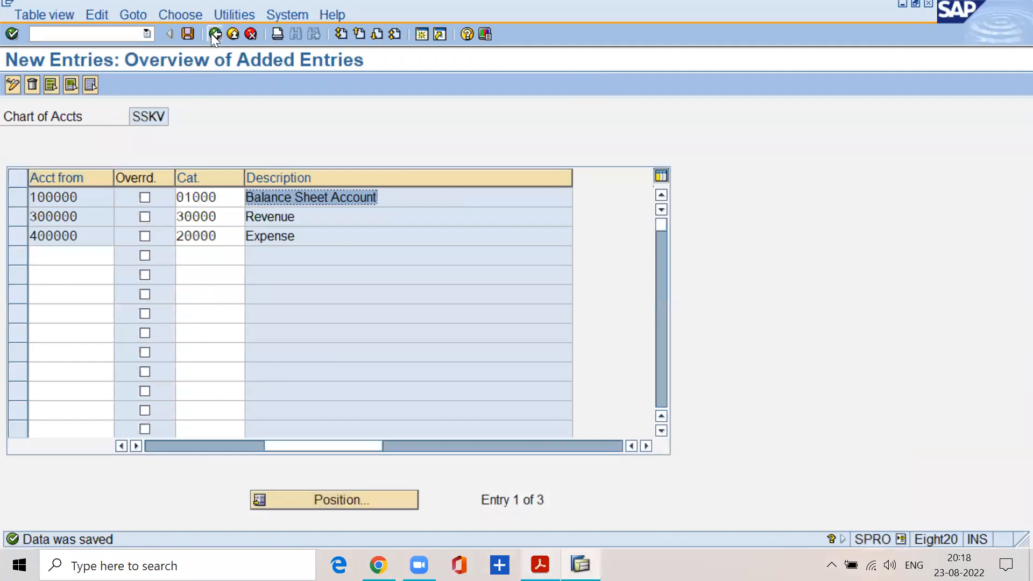
Leave the account classification entries and open the activity Define Document Splitting Characteristics for General Ledger Accounting.
left_click(213, 32)
left_click(213, 32)
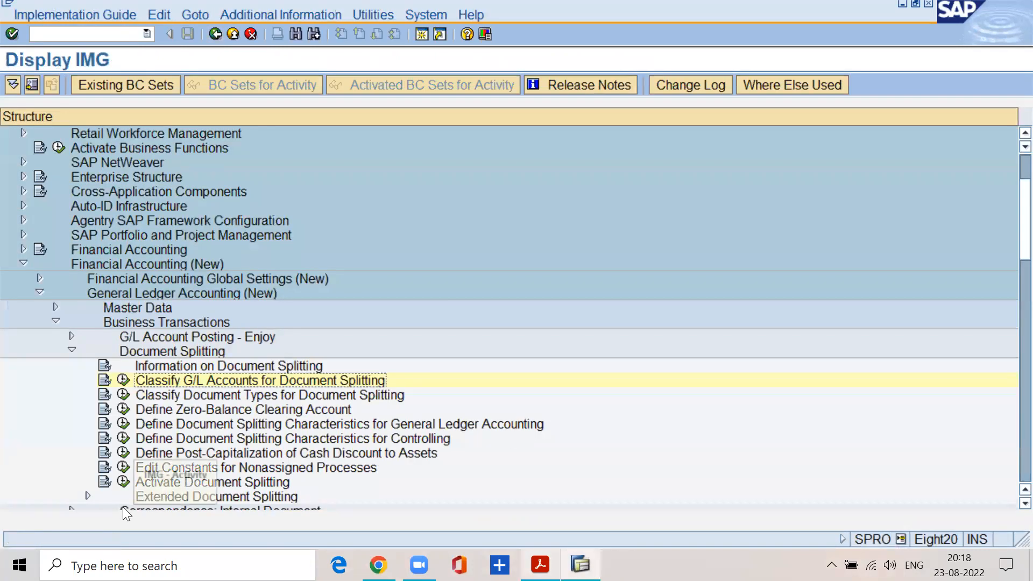
left_click(156, 428)
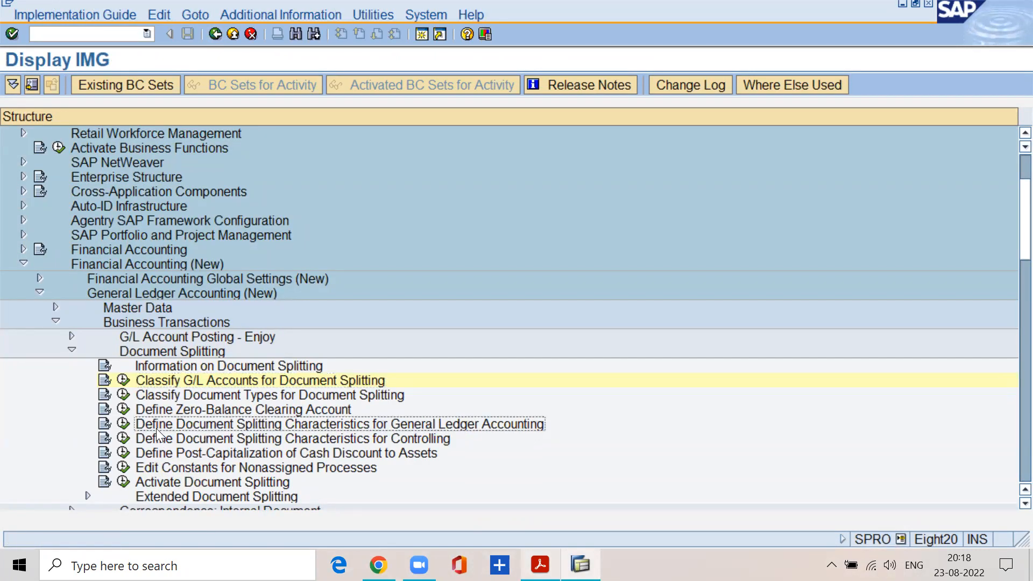
left_click(127, 426)
Switch to the FI material PDF and highlight the Step 2 instruction about the check boxes, then return to SAP.
key("alt+Tab")
left_click_drag(146, 368, 457, 369)
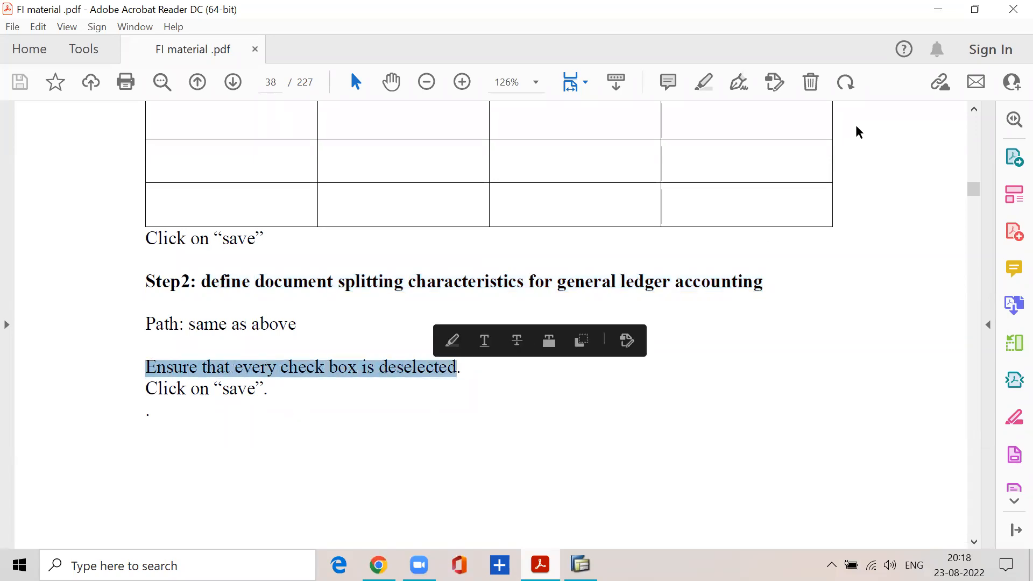
left_click(938, 9)
Enable Zero balance and Mandatory Field for both the Business Area and Profit Center splitting characteristics.
left_click(344, 216)
left_click(348, 197)
left_click(719, 196)
left_click(718, 216)
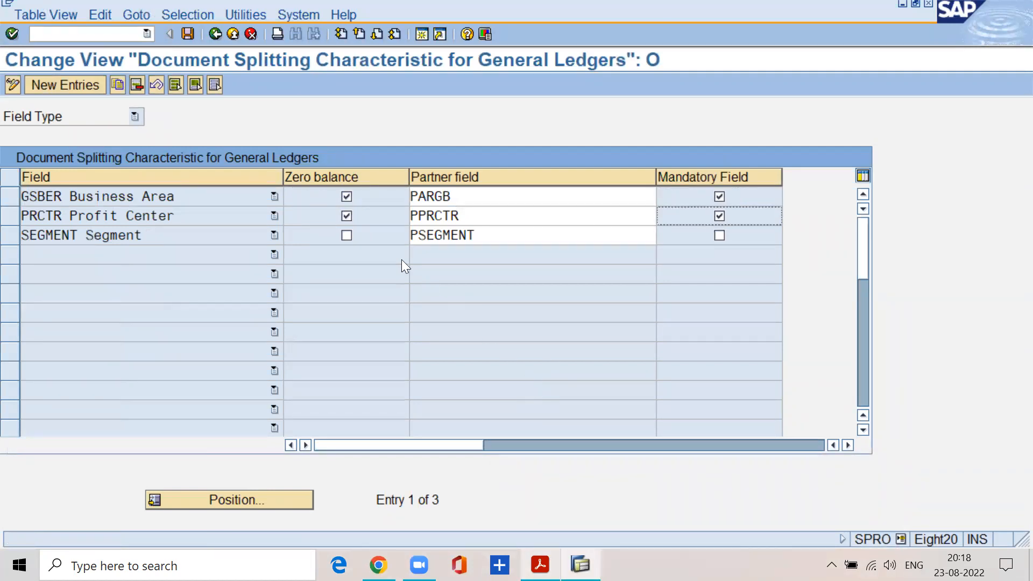
Deselect Zero balance and Mandatory Field for Business Area and Profit Center, and save the splitting characteristics.
left_click(344, 196)
left_click(344, 215)
left_click(719, 197)
left_click(719, 217)
left_click(189, 34)
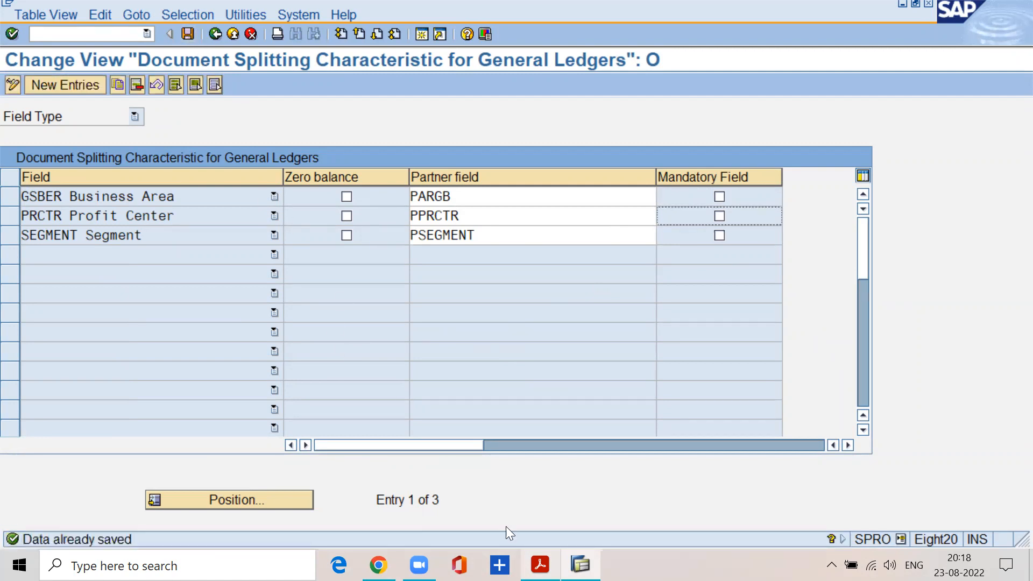
Switch to the FI material PDF and highlight the Posting of transactions heading on page 39.
key("alt+Tab")
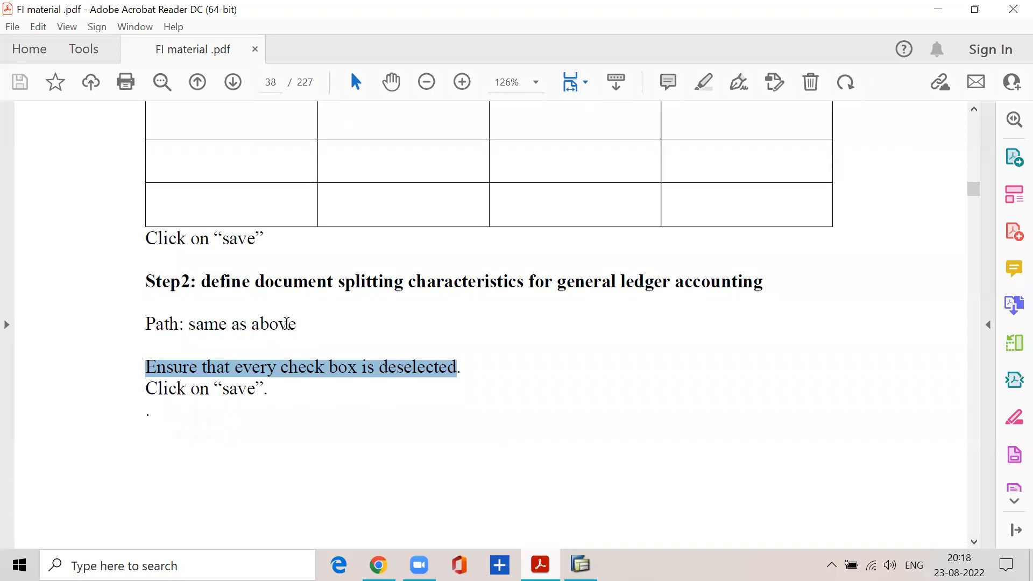
scroll(286, 323, "down", 15)
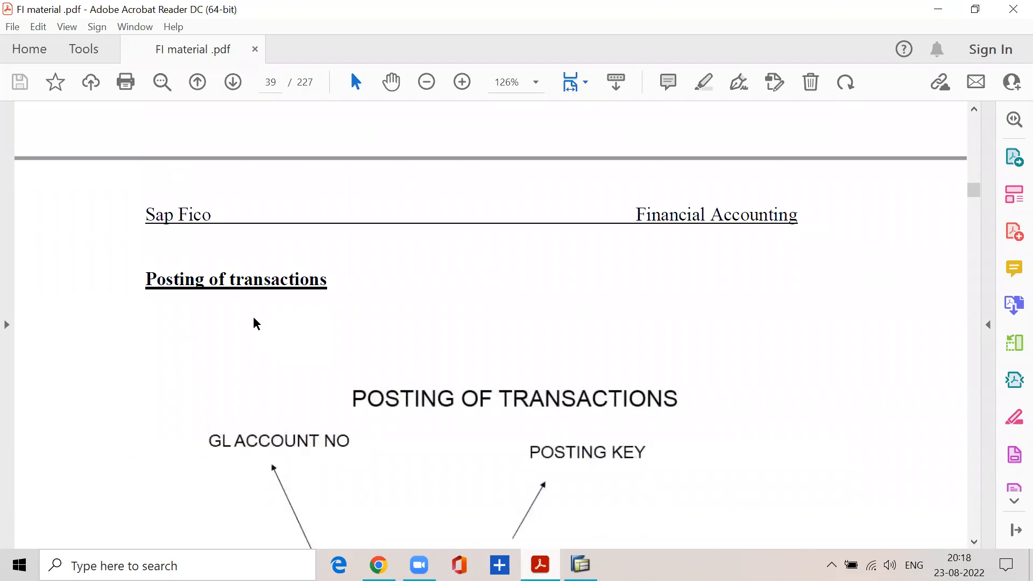
left_click_drag(140, 281, 336, 295)
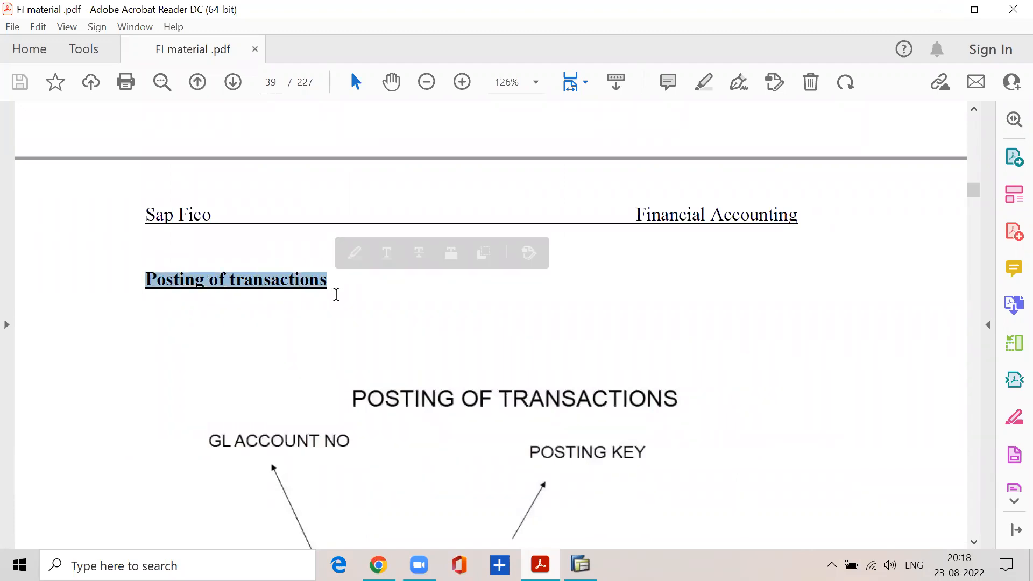
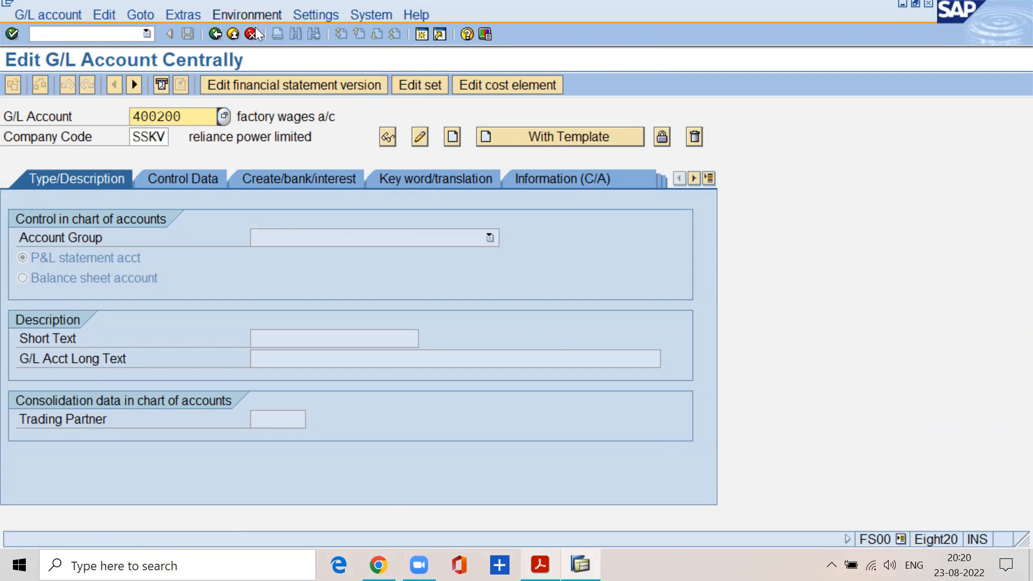
Set the hierarchy display to show accounts in a navigation tree, and restart transaction FS00.
left_click(187, 16)
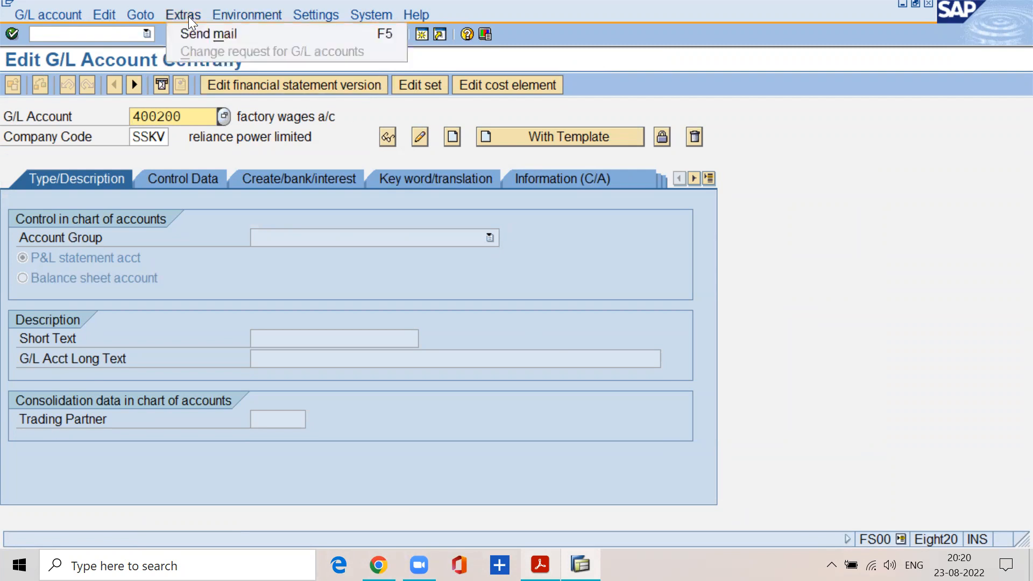
key("Right")
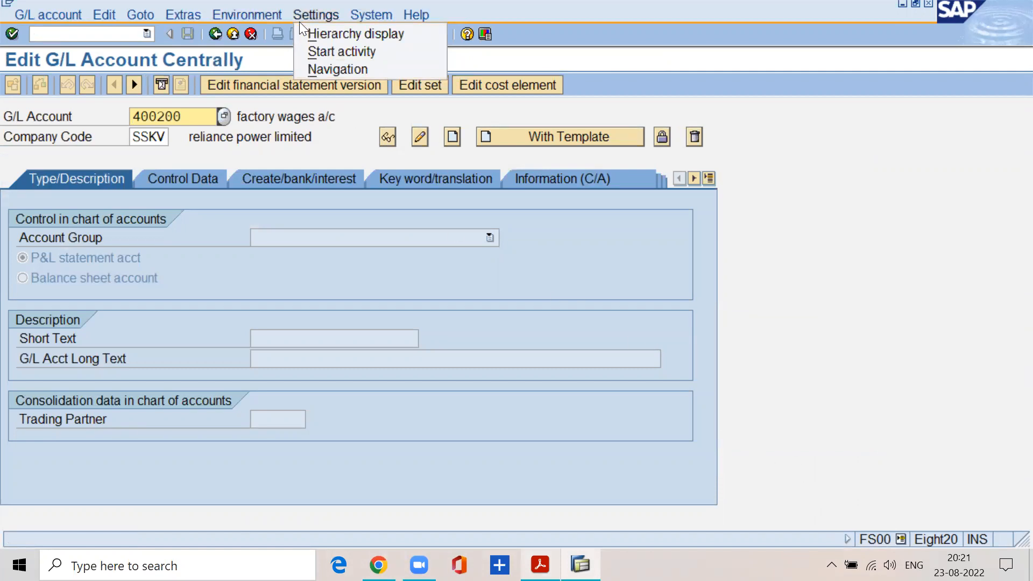
left_click(325, 36)
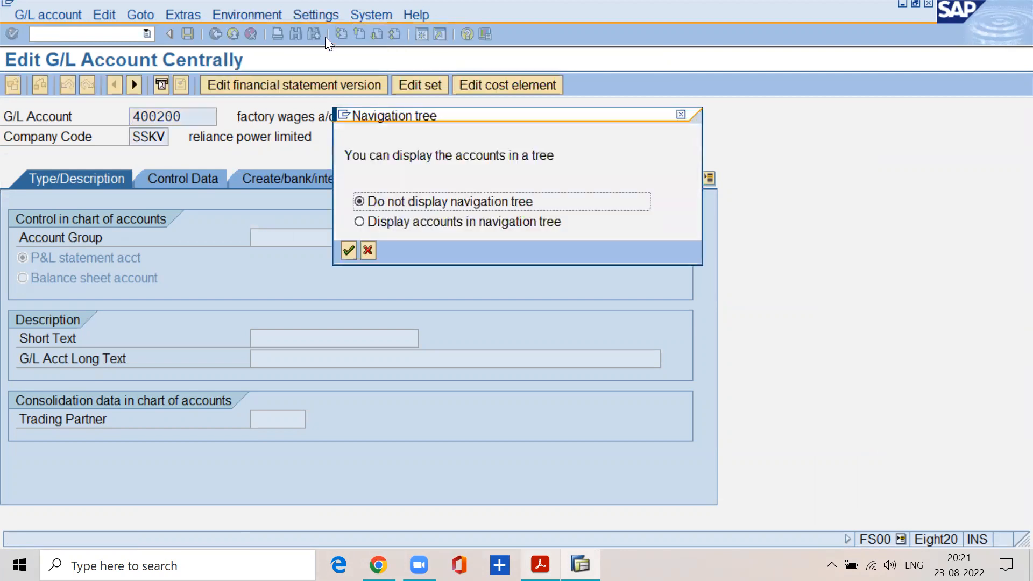
left_click(359, 223)
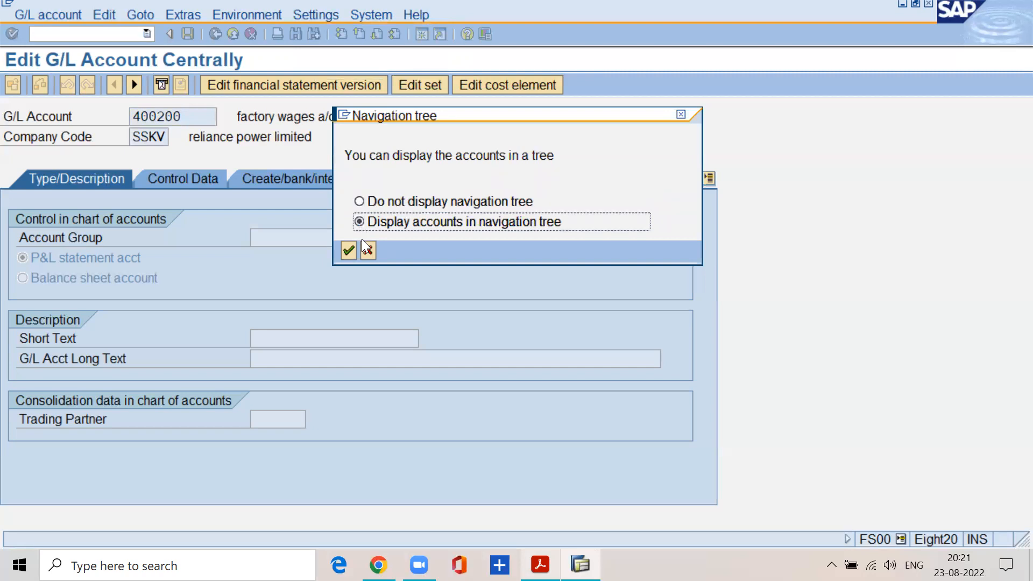
left_click(348, 251)
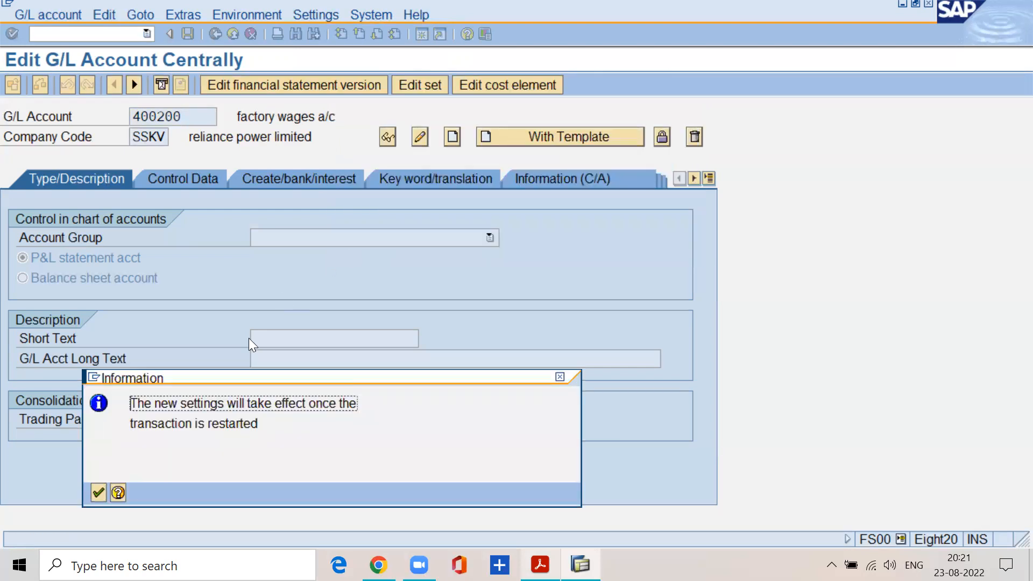
left_click(98, 492)
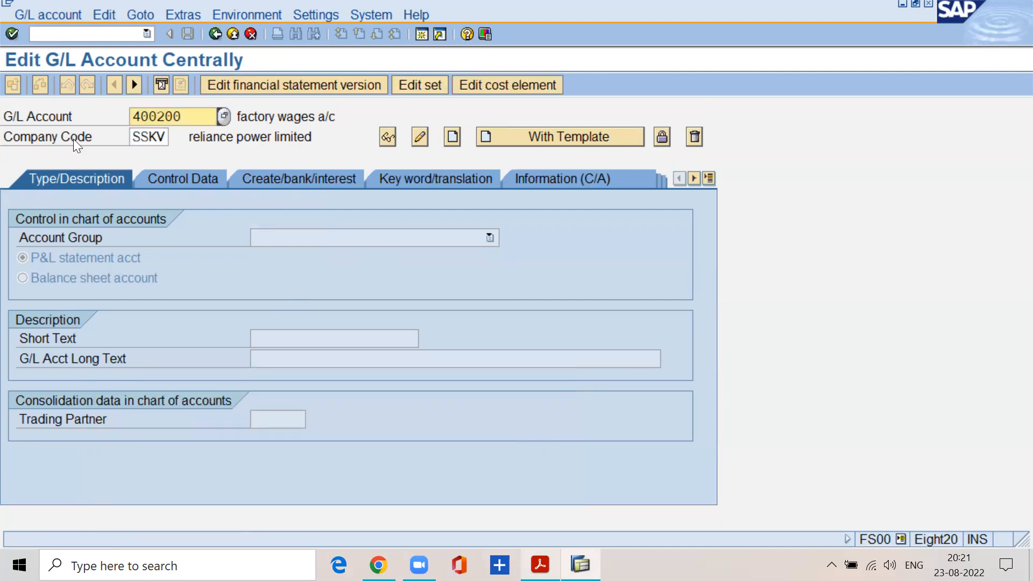
left_click(70, 34)
type("/nfs00")
key("Return")
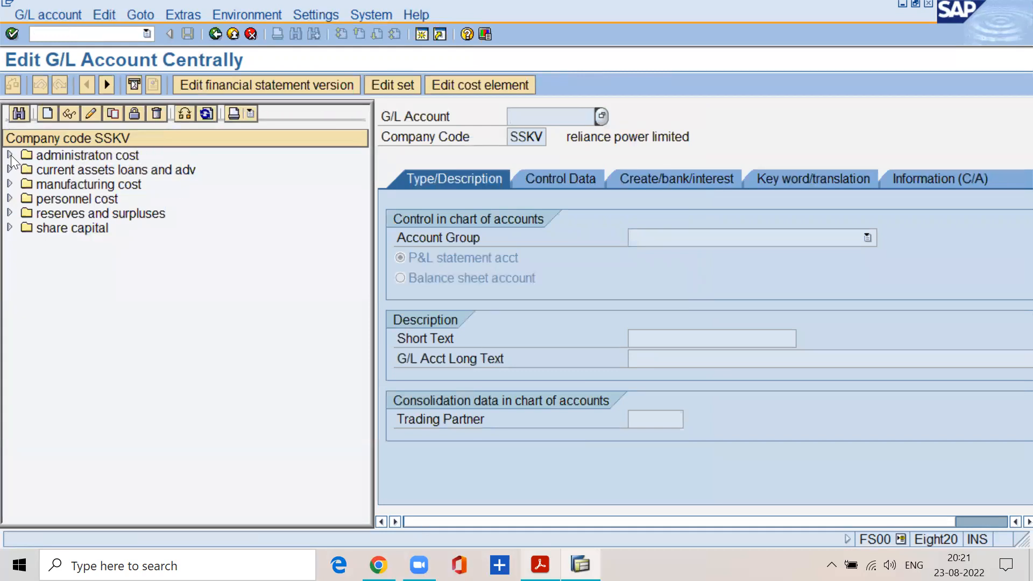
Expand every account group in the SSKV navigation tree, from administration cost to share capital, and examine the G/L accounts under each.
left_click(10, 155)
left_click(70, 171)
left_click(72, 186)
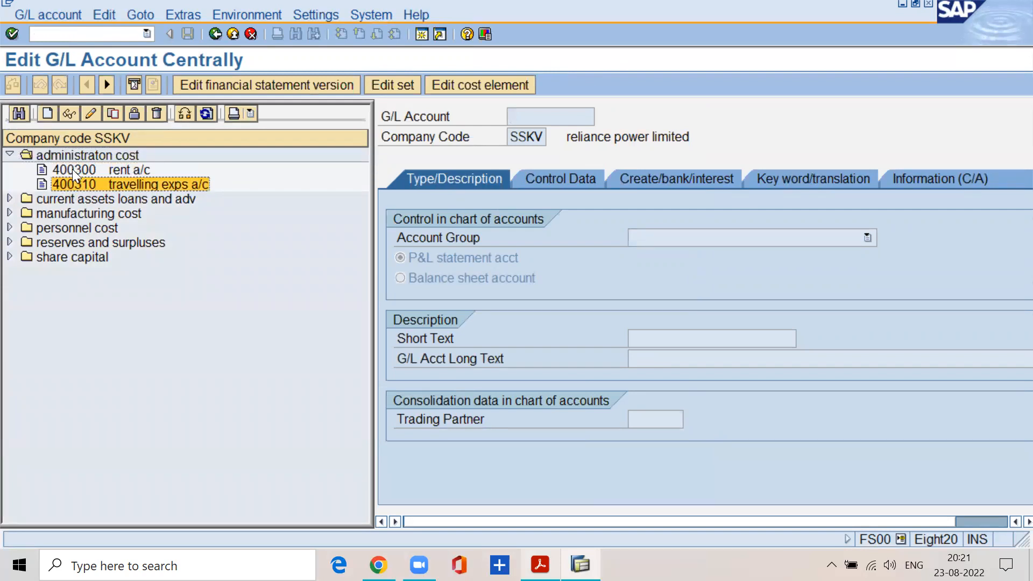
left_click(73, 171)
left_click(10, 199)
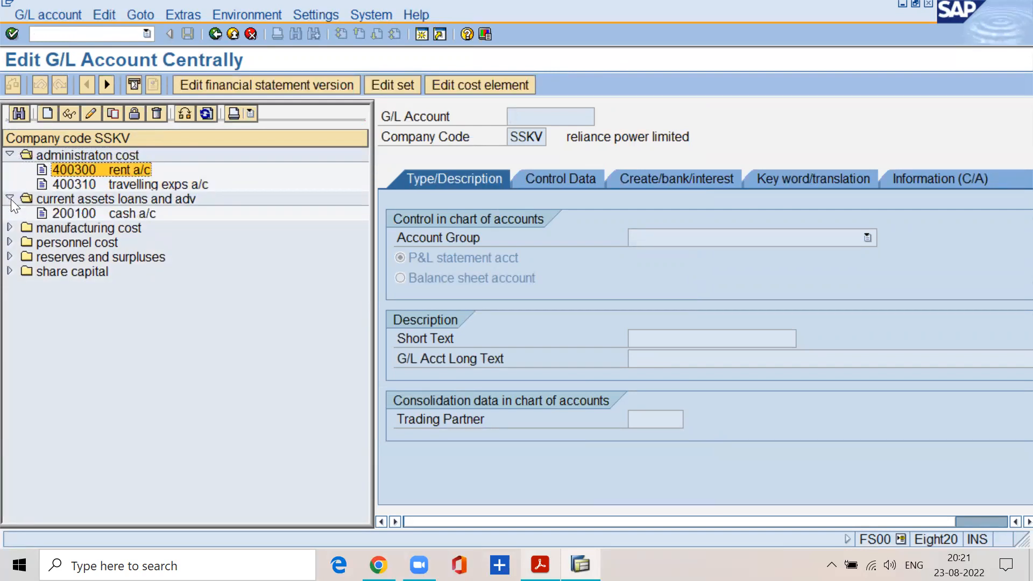
left_click(77, 216)
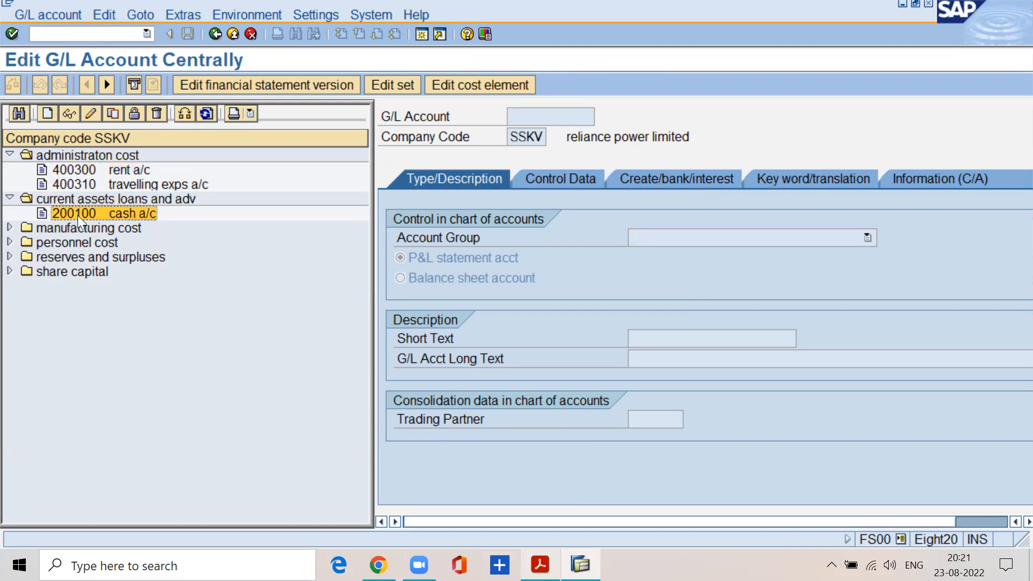
left_click(10, 227)
left_click(10, 257)
left_click(10, 286)
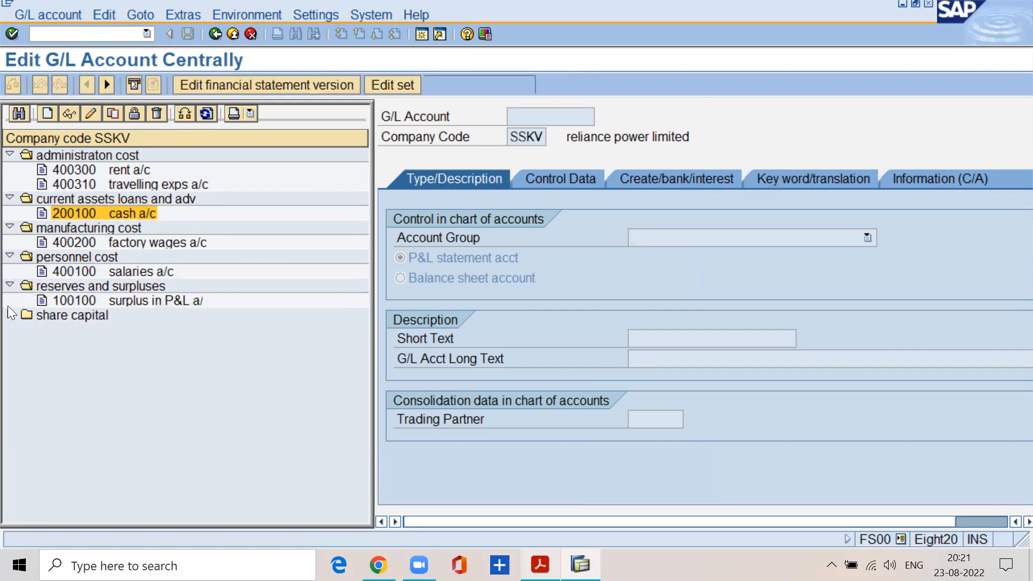
left_click(9, 315)
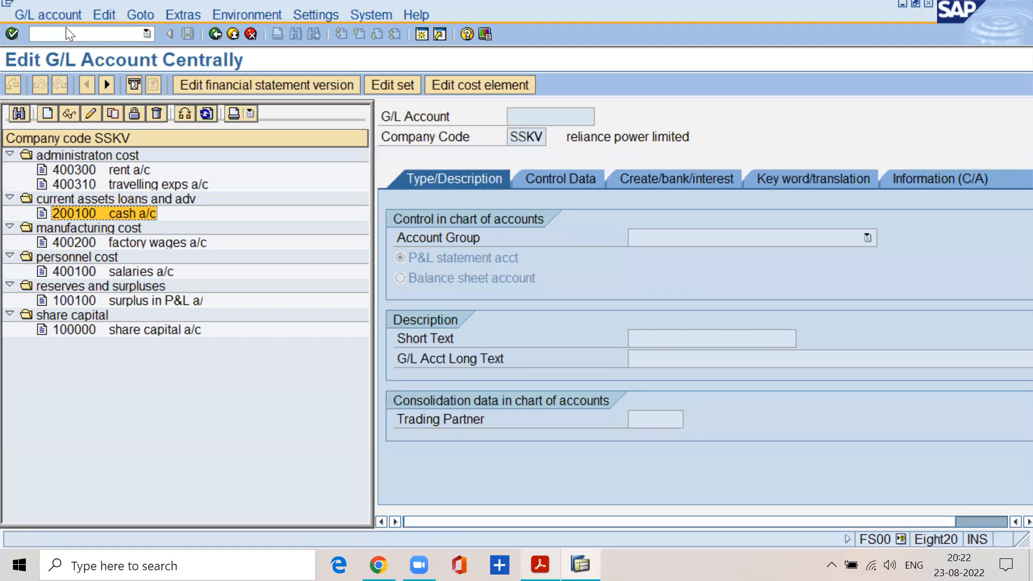
Set the hierarchy display to Do not display navigation tree, and restart transaction FS00.
left_click(316, 14)
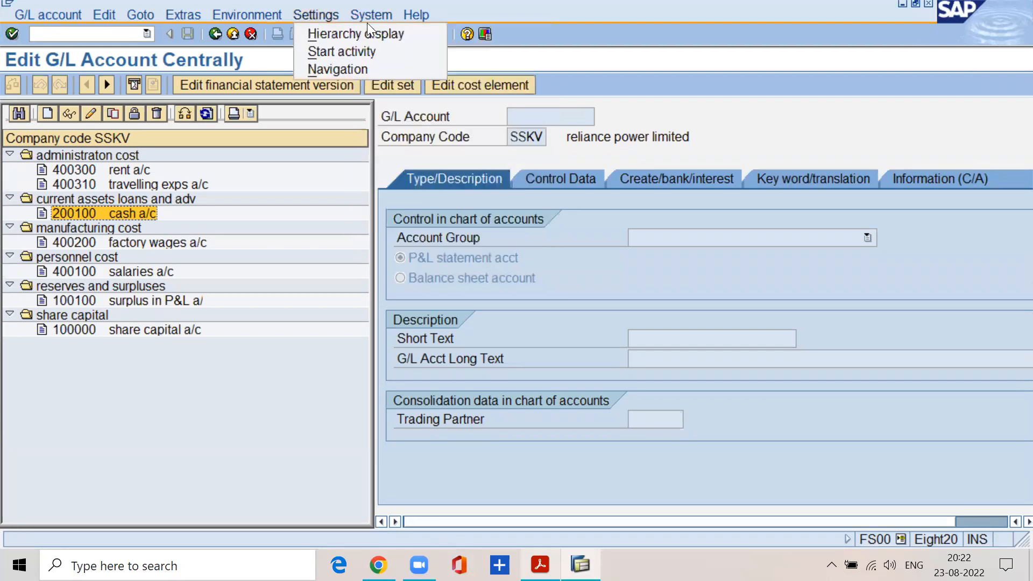
left_click(317, 34)
left_click(356, 200)
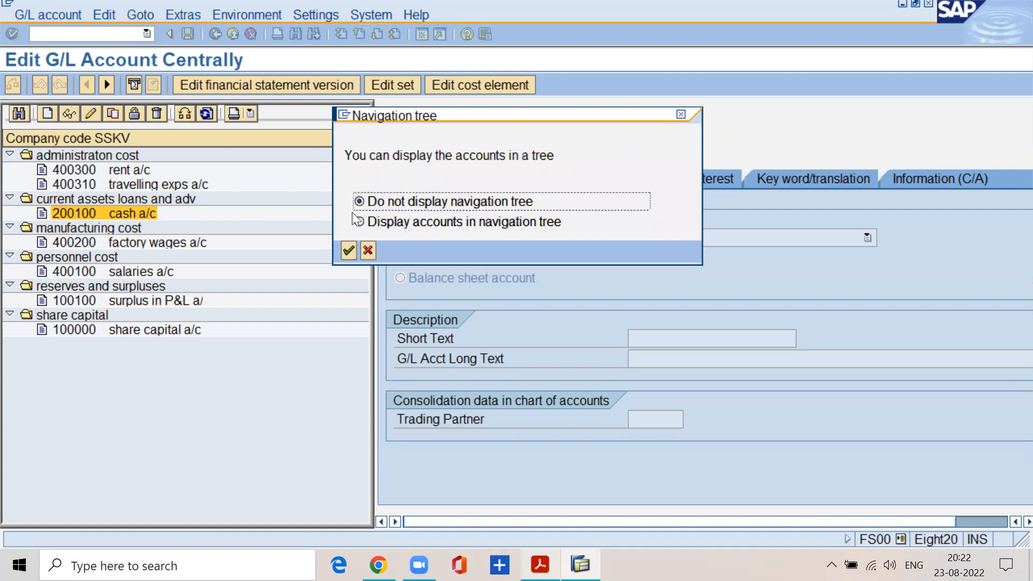
left_click(348, 252)
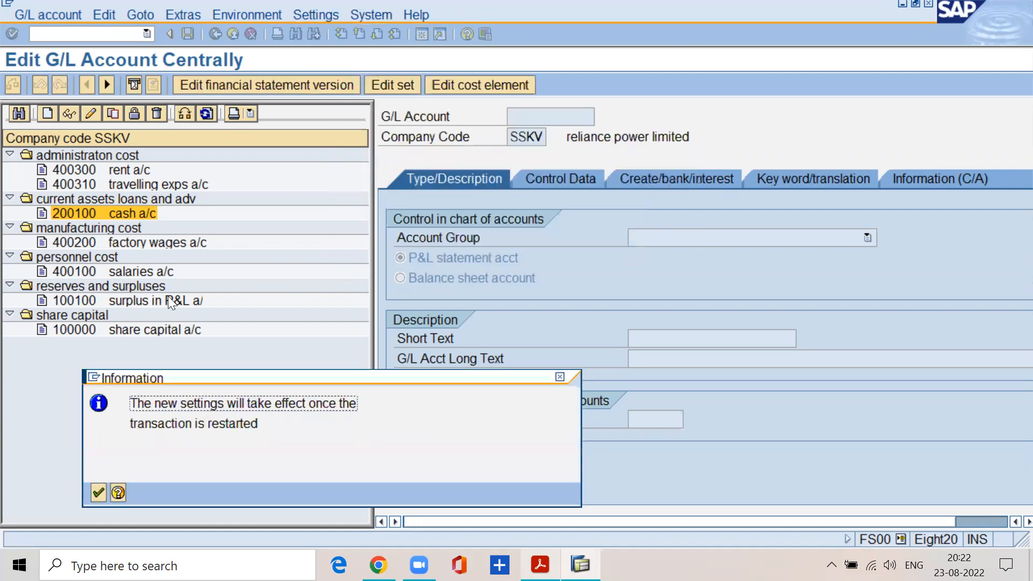
left_click(100, 493)
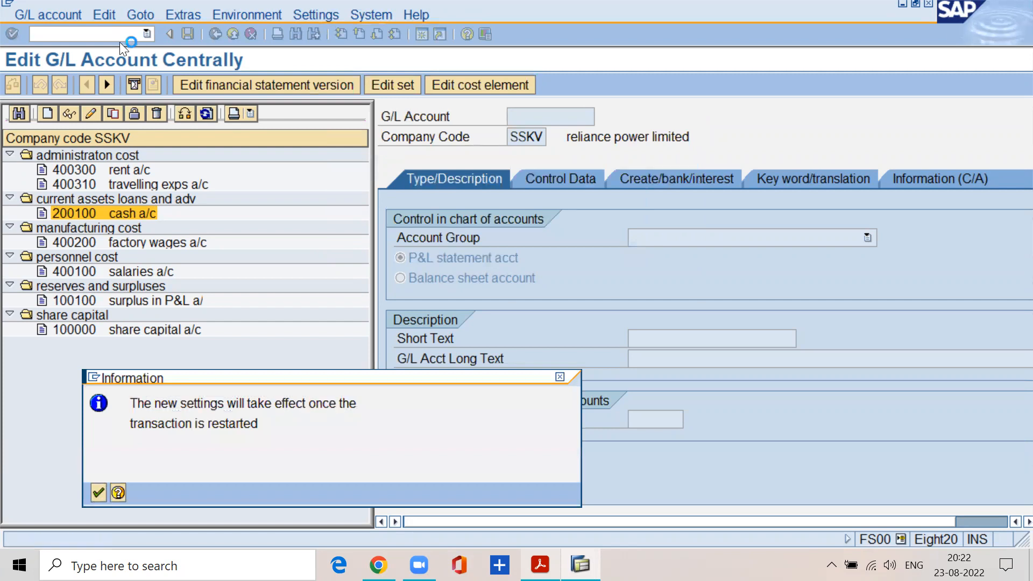
type("/nfs00")
key("Return")
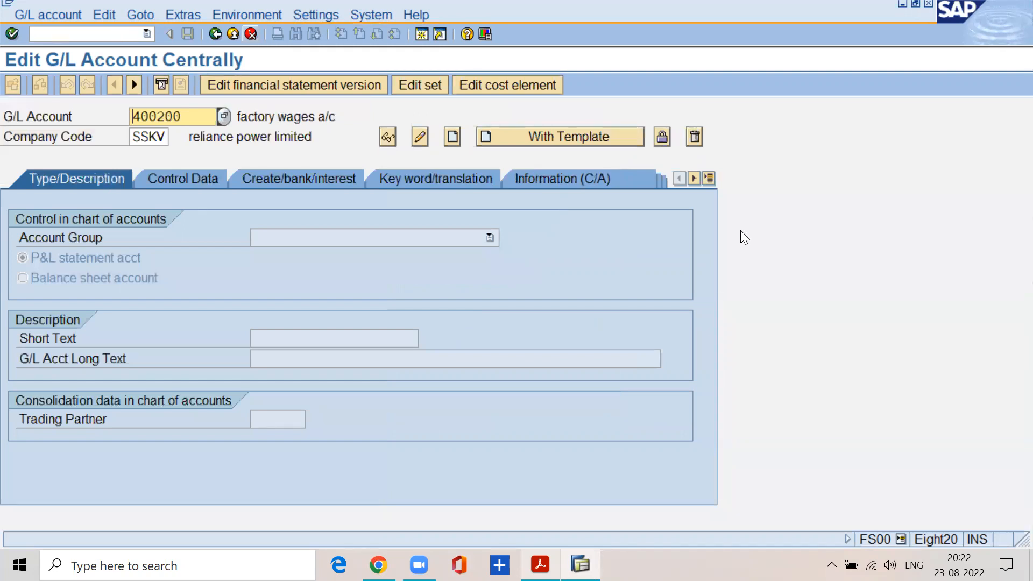
key("F4")
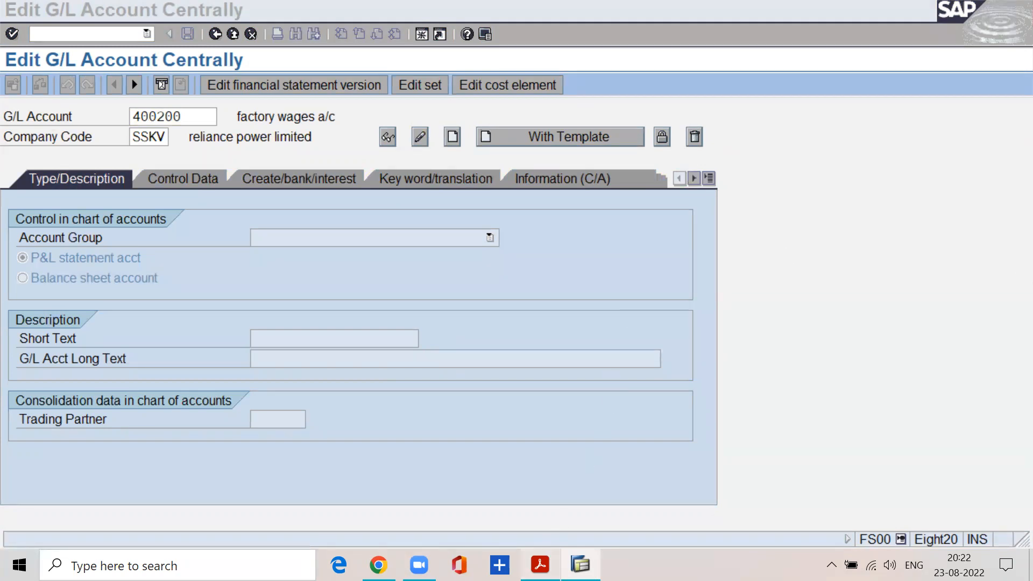
Switch to the FI material PDF and select the Account Currency paragraph under the General Ledger master record fields on page 32 for reading.
left_click(541, 565)
scroll(414, 385, "up", 4)
scroll(415, 390, "up", 10)
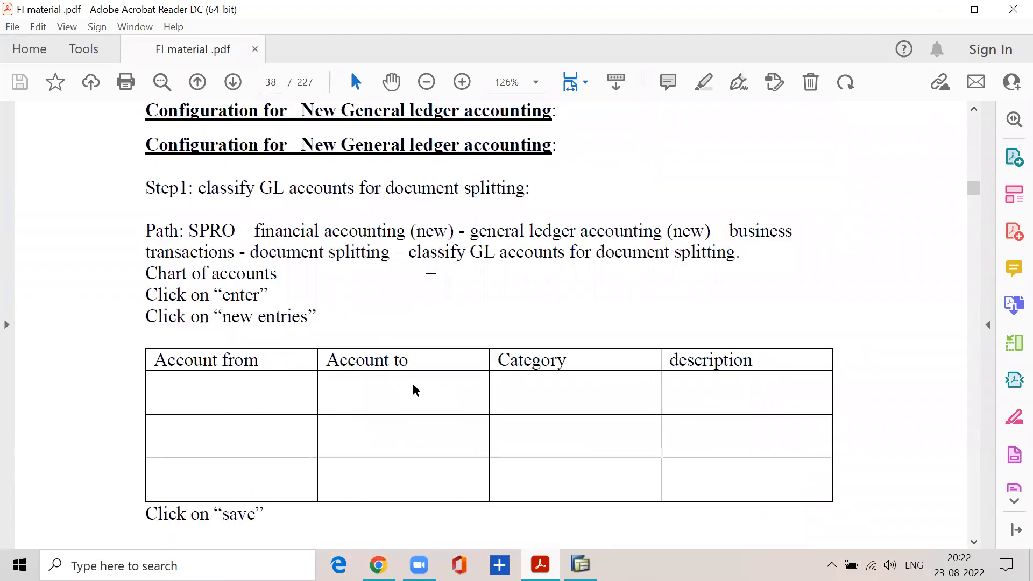
scroll(414, 390, "up", 20)
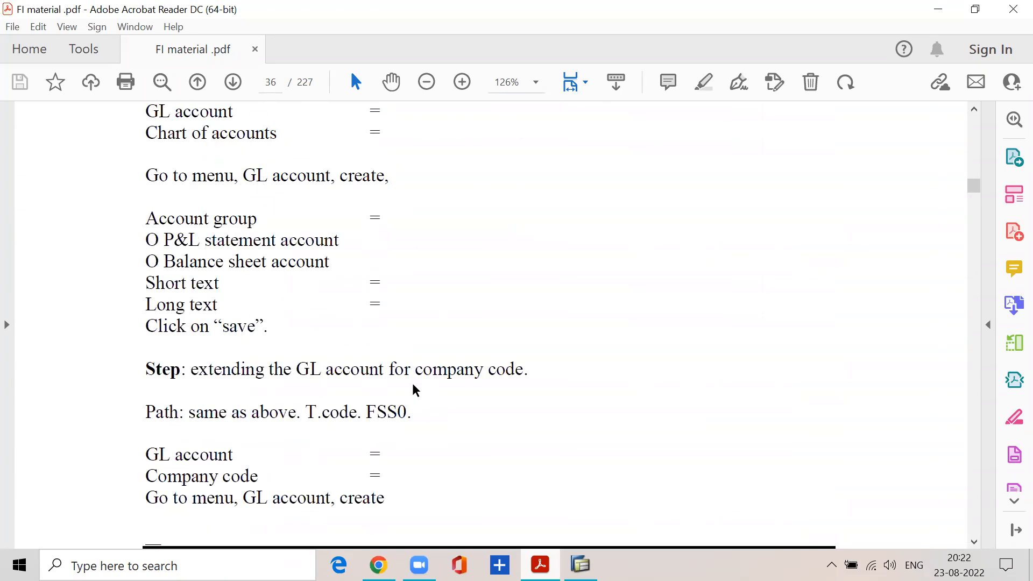
scroll(414, 390, "up", 20)
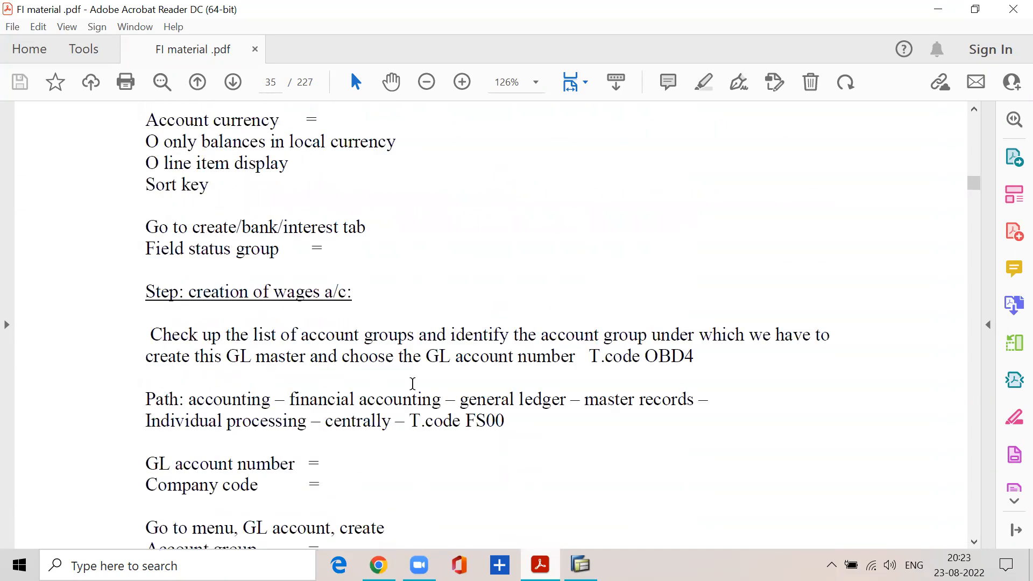
scroll(414, 390, "up", 20)
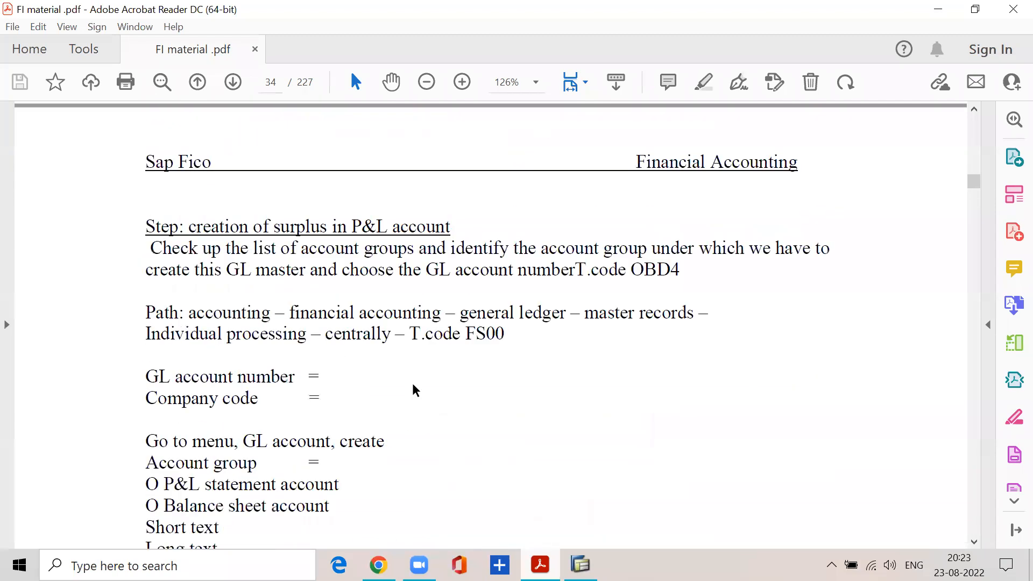
scroll(412, 383, "up", 15)
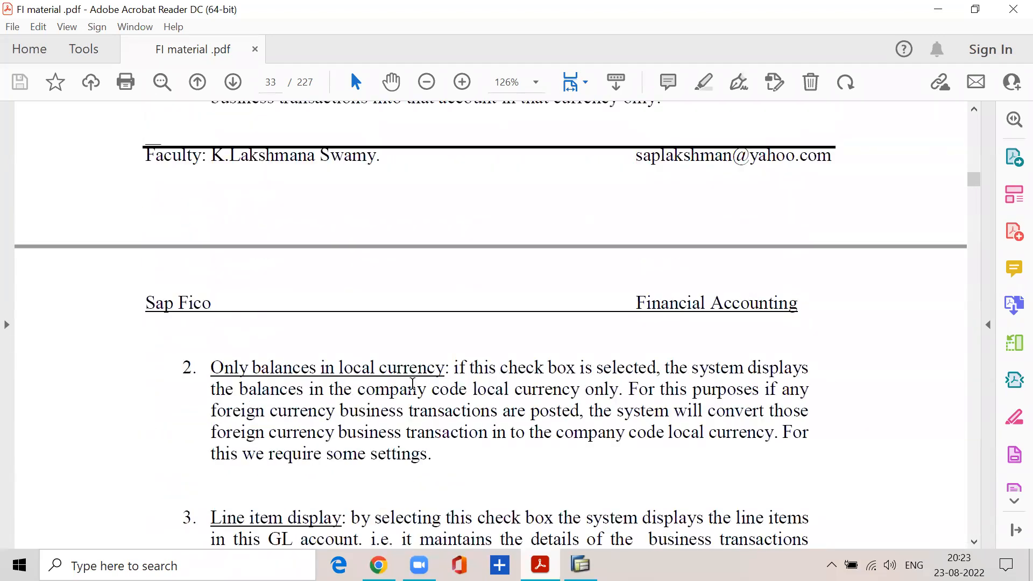
left_click_drag(208, 313, 661, 444)
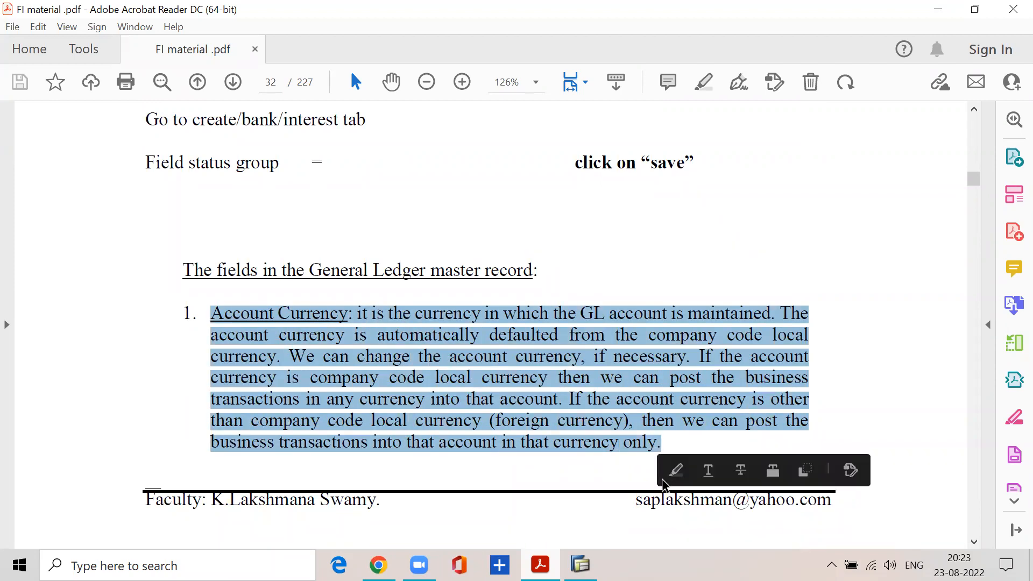
left_click(618, 469)
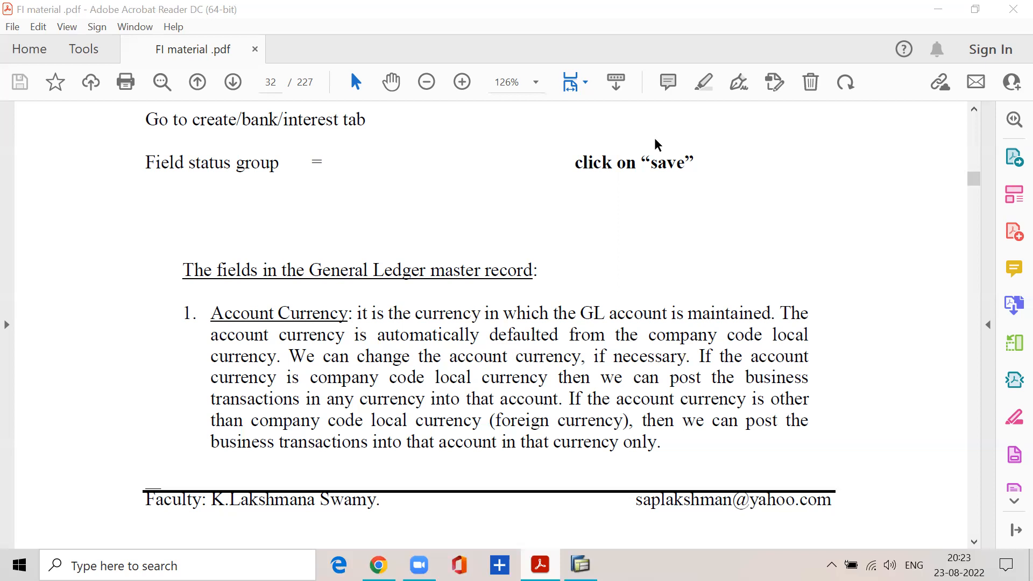
left_click(668, 81)
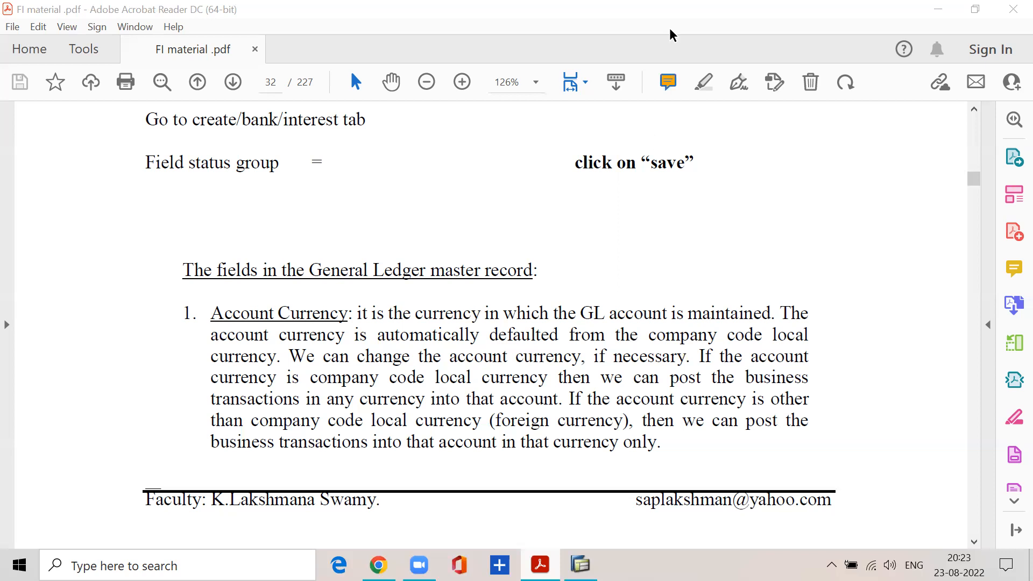